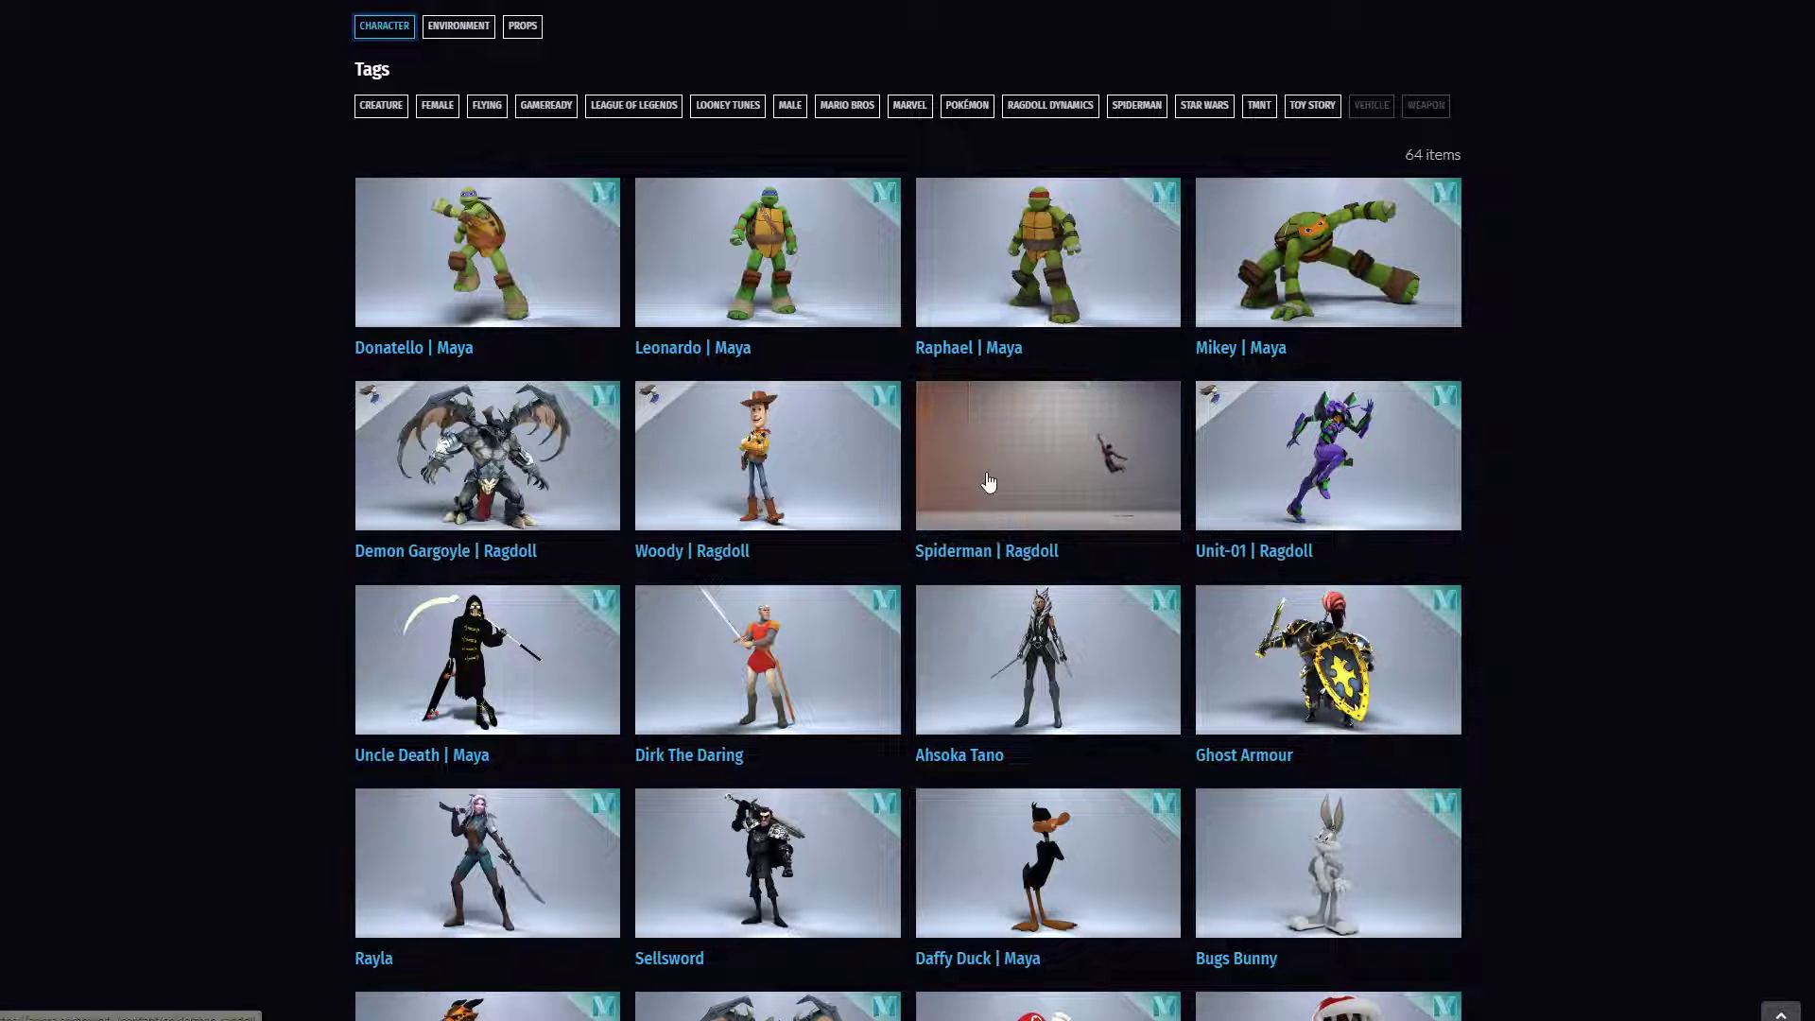
- Browse the gallery of character rigs and look over the available models, including Naruto
{"action": "mouse_move", "coordinate": [1457, 474]}
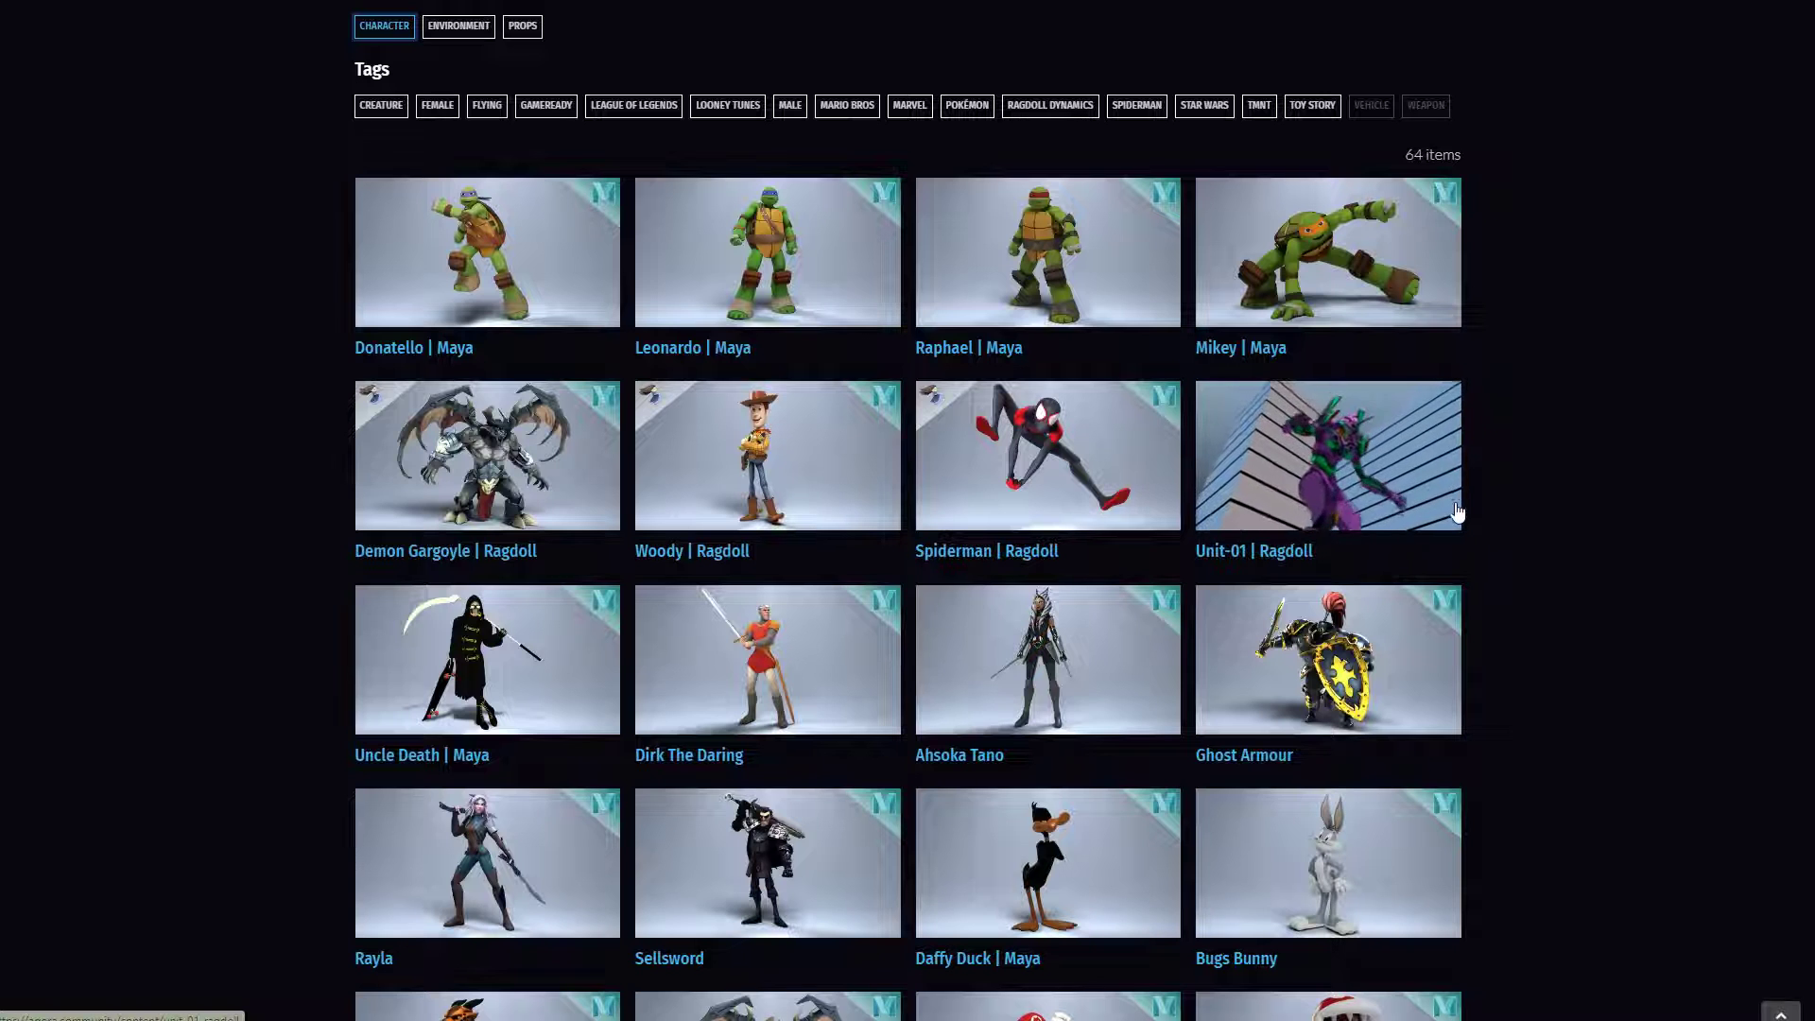
{"action": "scroll", "coordinate": [1456, 524], "scroll_direction": "down", "scroll_amount": 3}
{"action": "scroll", "coordinate": [1456, 525], "scroll_direction": "down", "scroll_amount": 7}
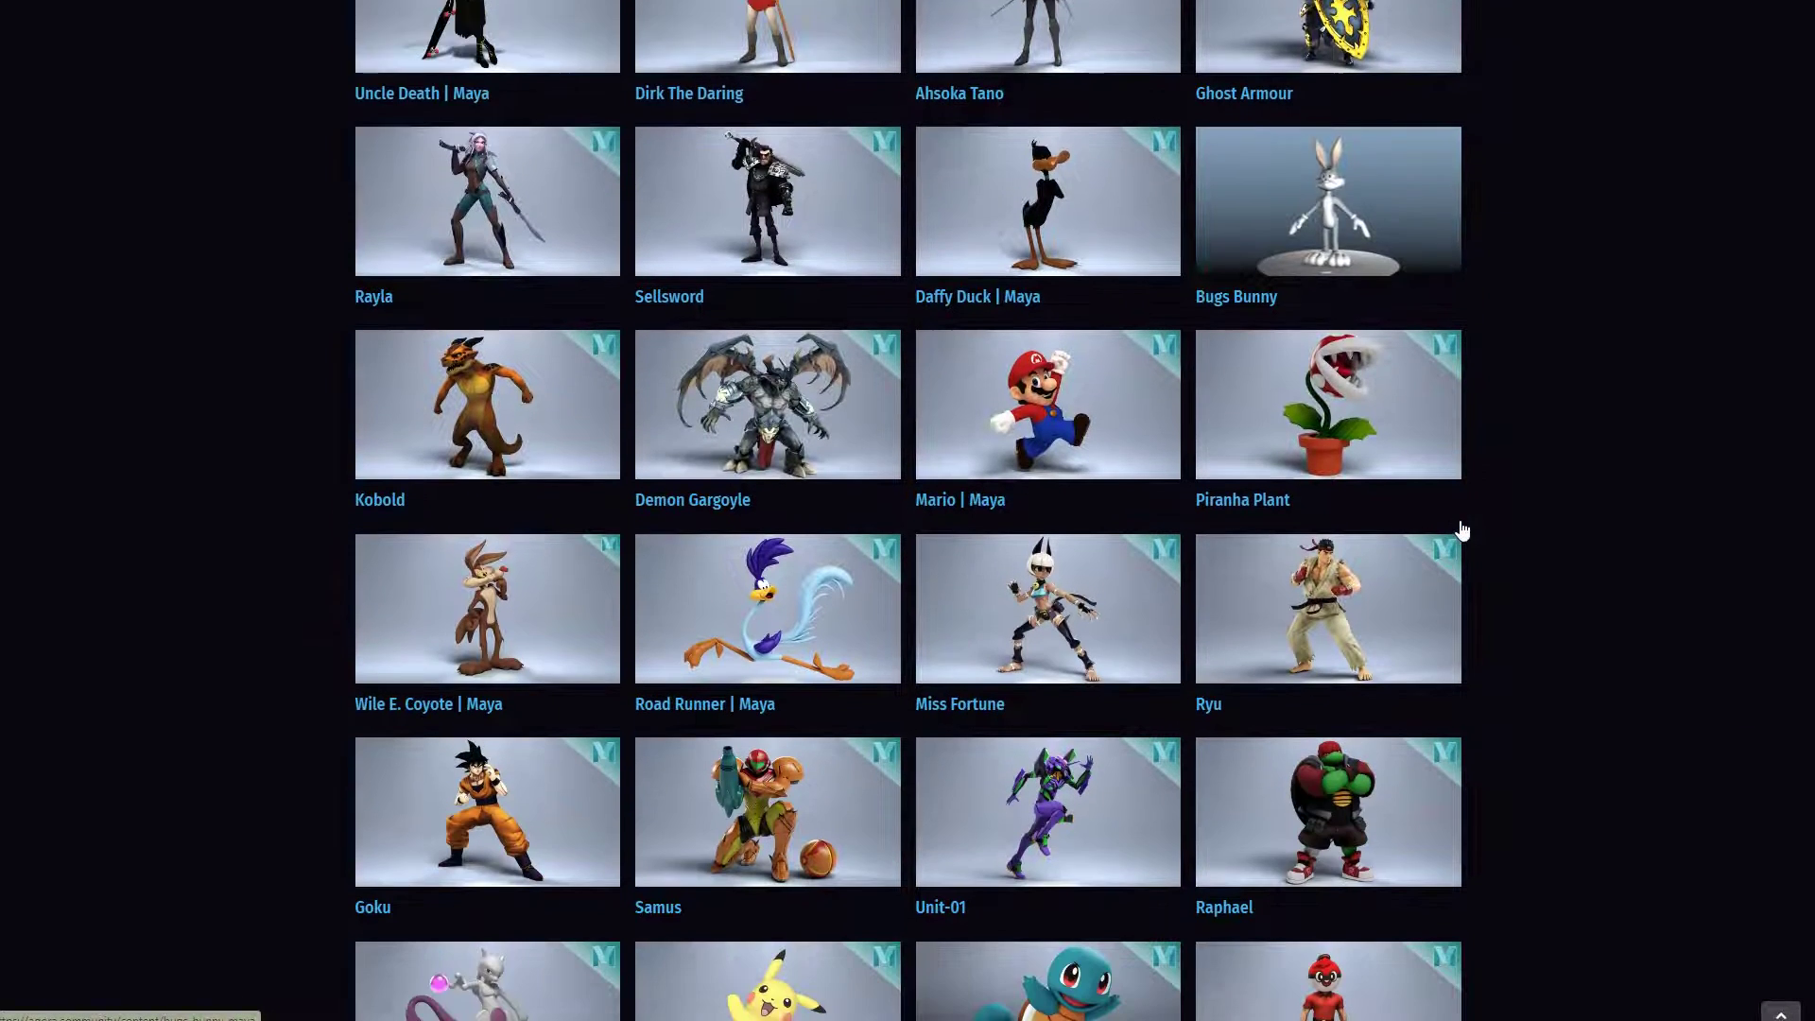
{"action": "scroll", "coordinate": [1494, 641], "scroll_direction": "down", "scroll_amount": 1}
{"action": "scroll", "coordinate": [1494, 643], "scroll_direction": "down", "scroll_amount": 10}
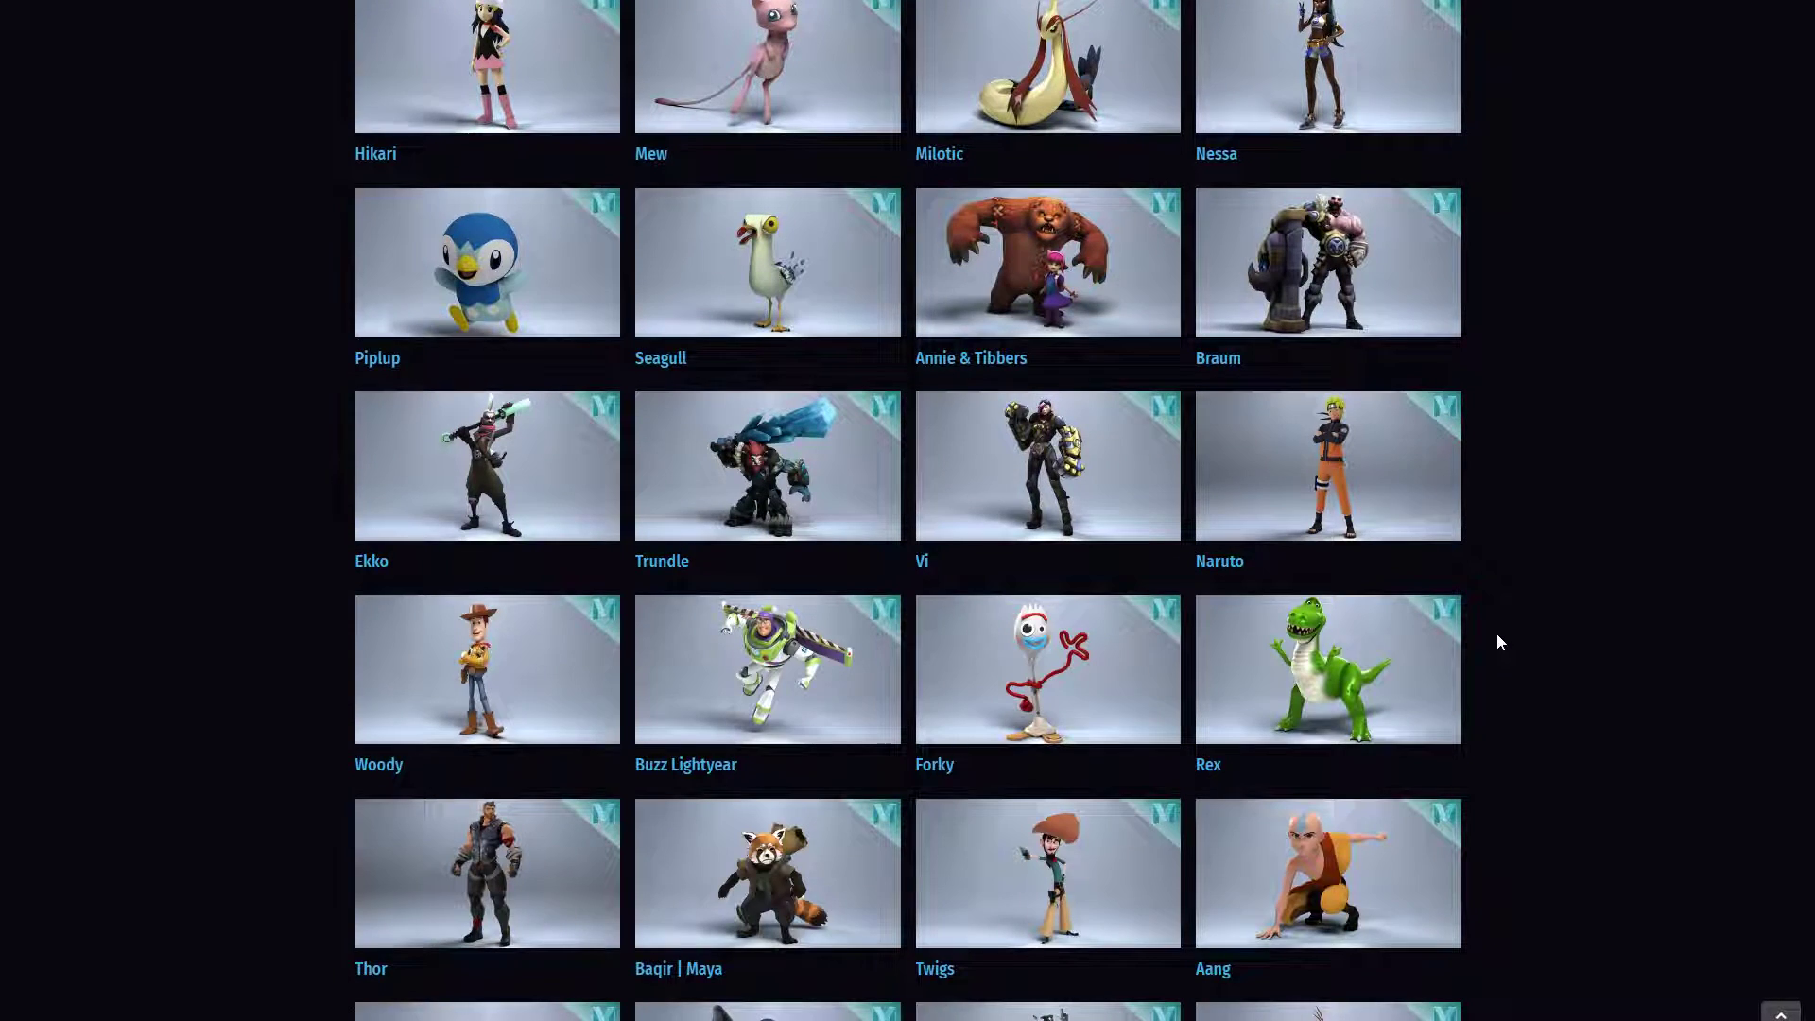
{"action": "scroll", "coordinate": [1495, 641], "scroll_direction": "up", "scroll_amount": 8}
{"action": "scroll", "coordinate": [1495, 652], "scroll_direction": "down", "scroll_amount": 7}
{"action": "mouse_move", "coordinate": [1279, 575]}
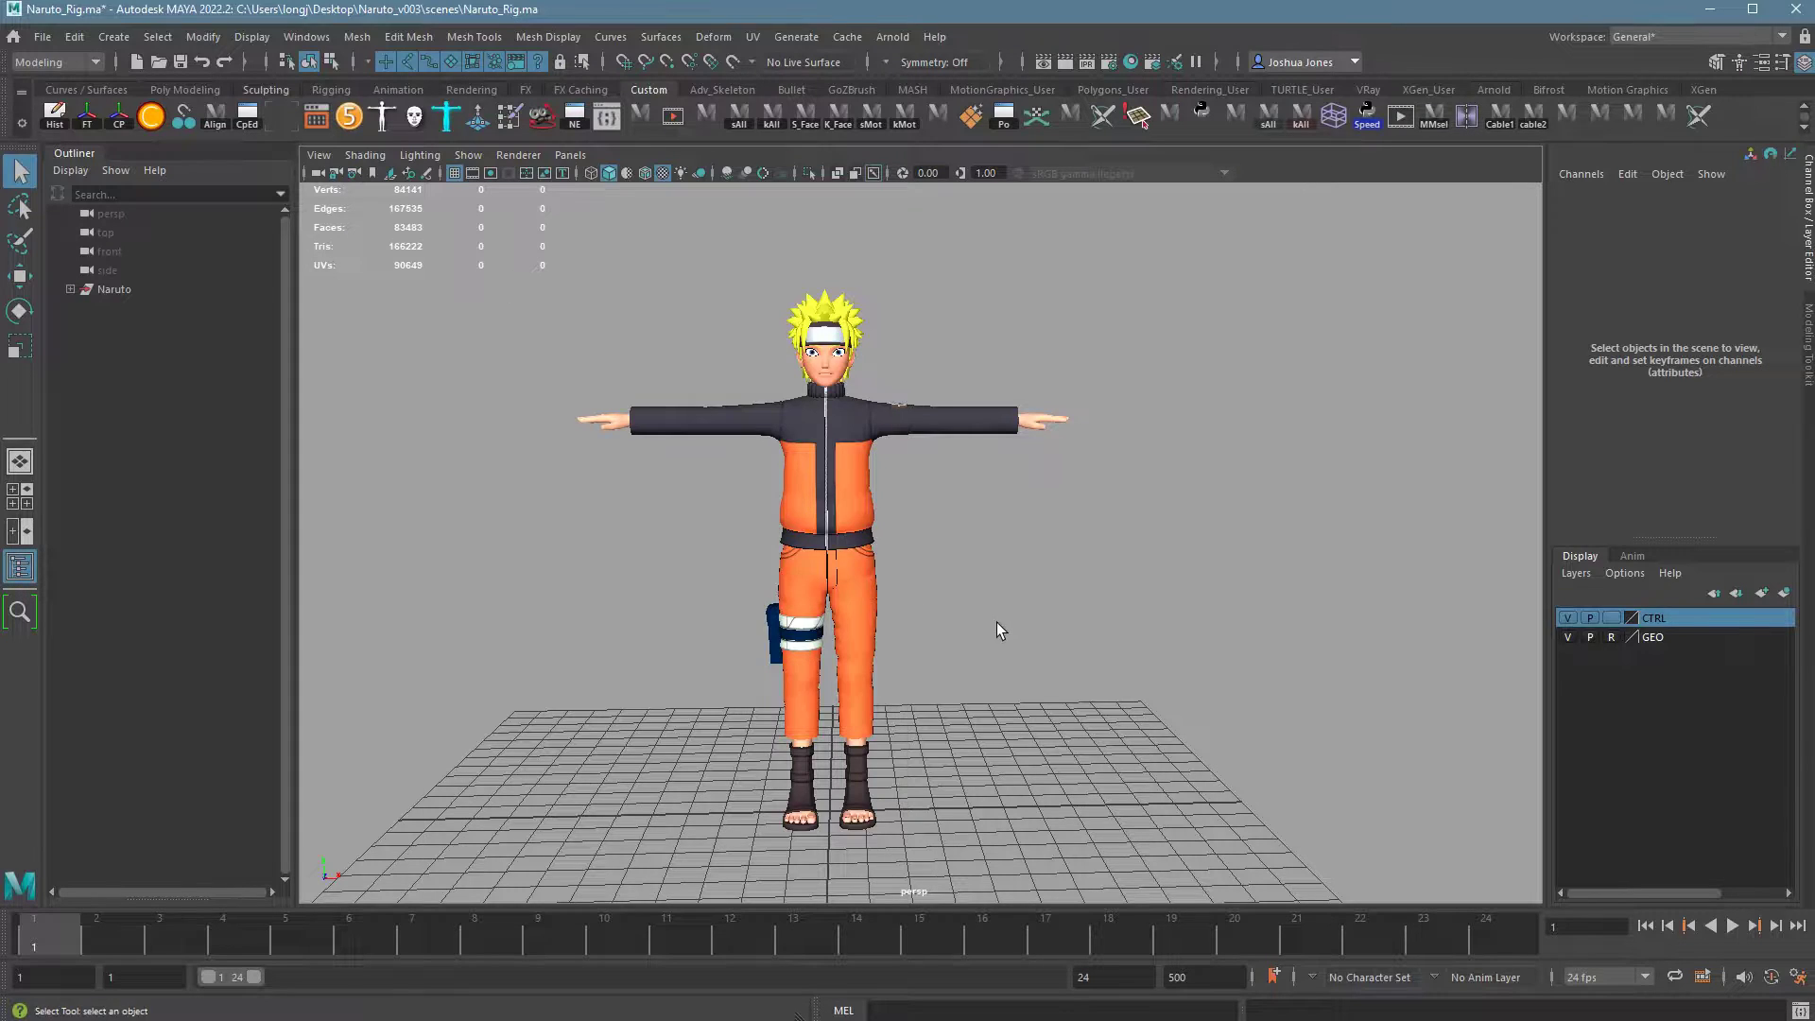
- Show all object types in the perspective view around the Naruto character
{"action": "left_click_drag", "start_coordinate": [999, 630], "coordinate": [960, 630], "text": "alt"}
{"action": "left_click", "coordinate": [467, 155]}
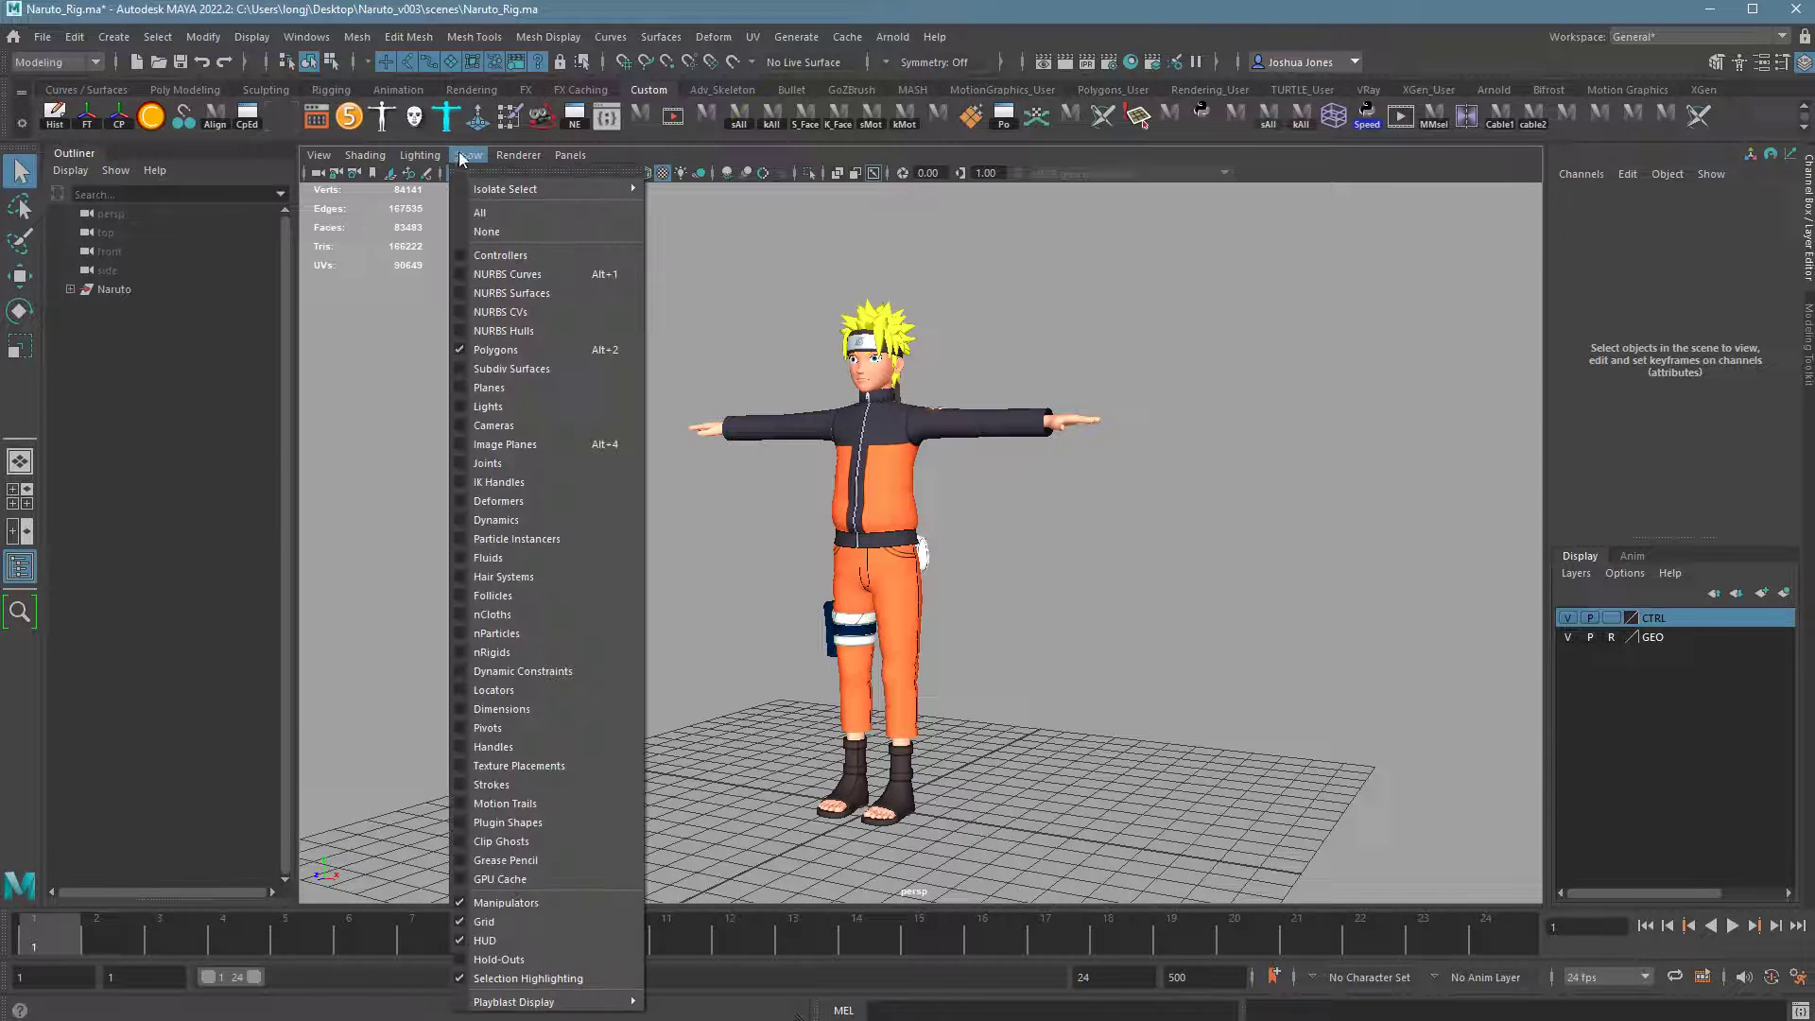
{"action": "left_click", "coordinate": [463, 215]}
{"action": "mouse_move", "coordinate": [1040, 681]}
{"action": "left_mouse_down", "text": "alt"}
{"action": "mouse_move", "coordinate": [1211, 664]}
{"action": "mouse_move", "coordinate": [1055, 651]}
{"action": "left_mouse_up", "text": "alt"}
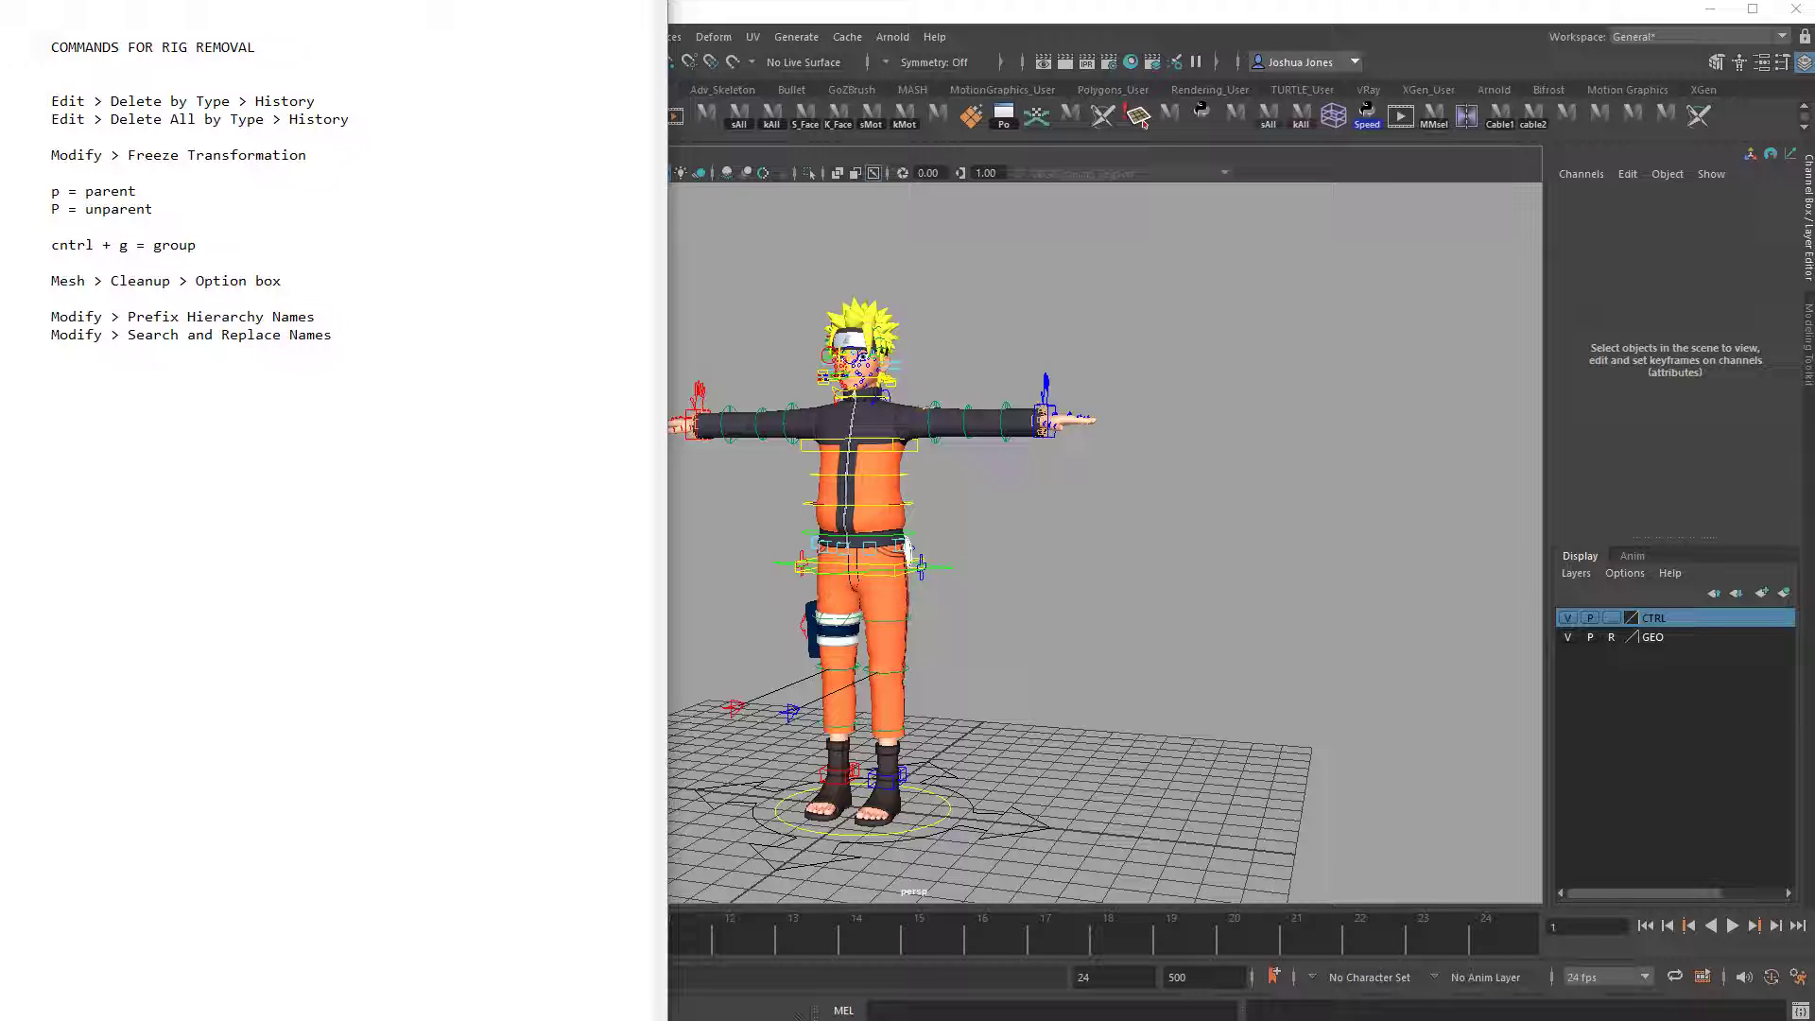
- Return from the notes to Maya, expand Naruto and Model_grp down to the individual meshes, and select naruto_mesh
{"action": "key", "text": "alt+Tab"}
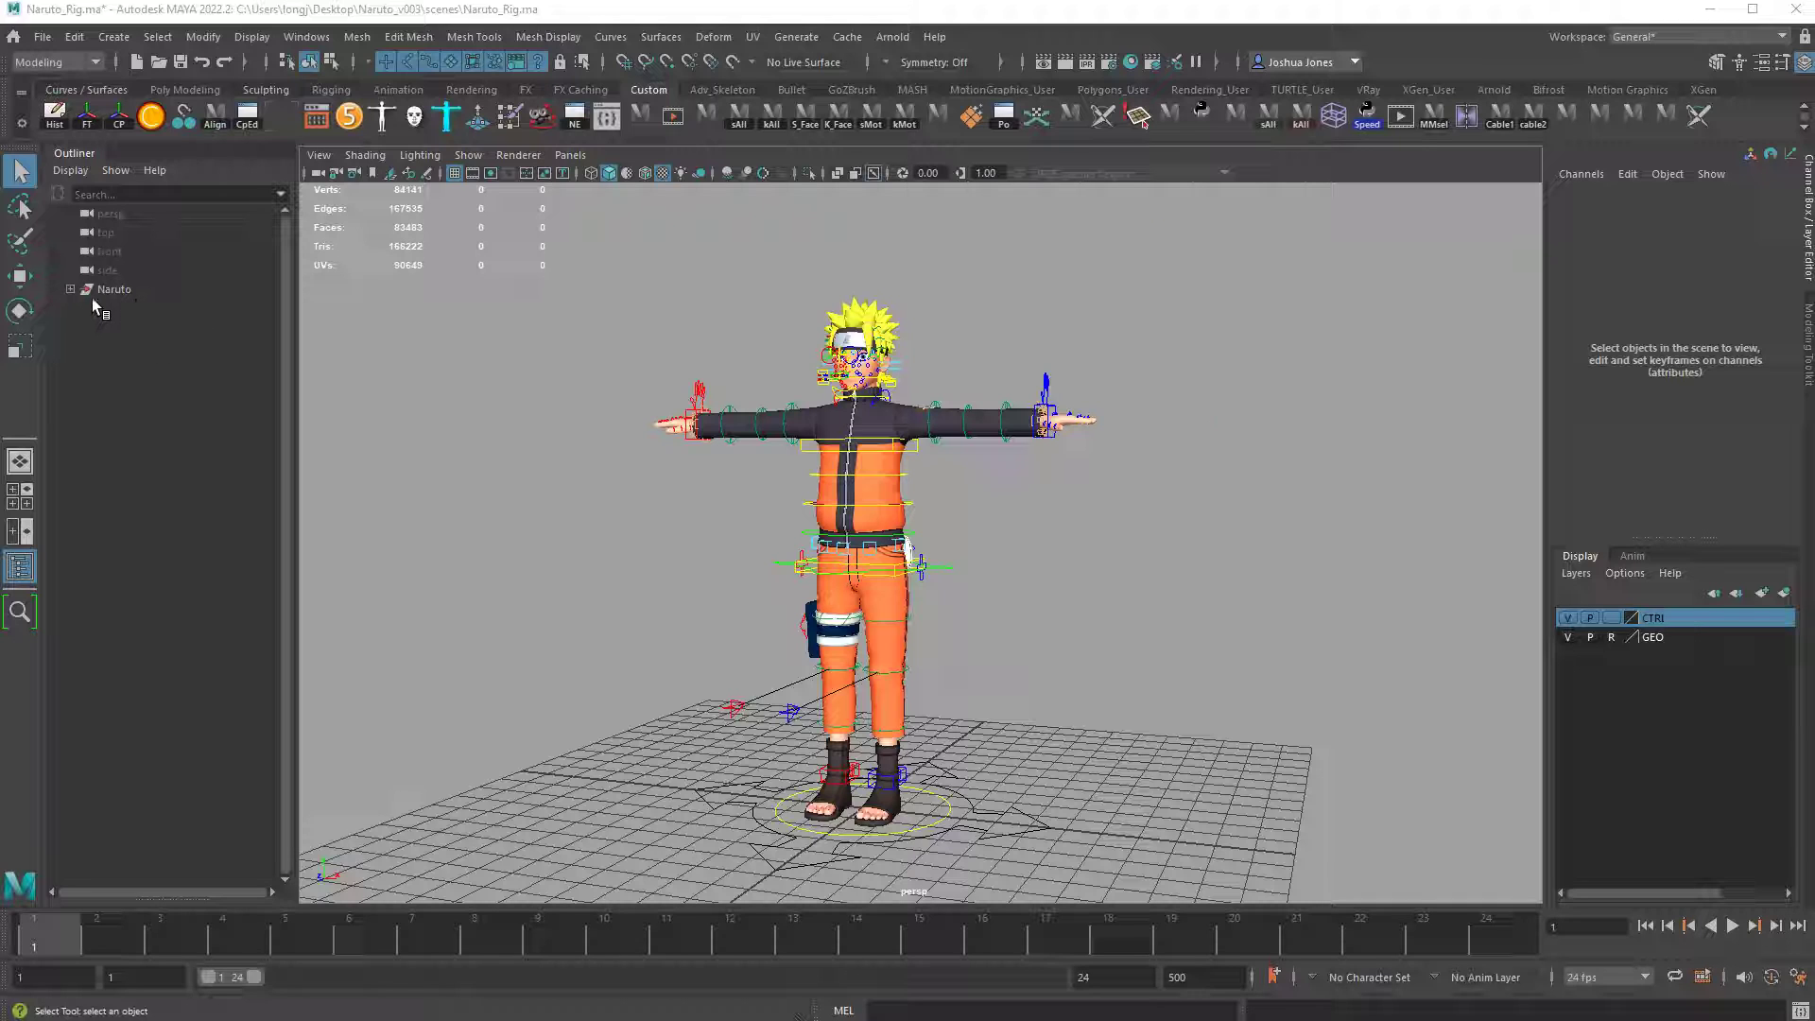
{"action": "left_click", "coordinate": [70, 288]}
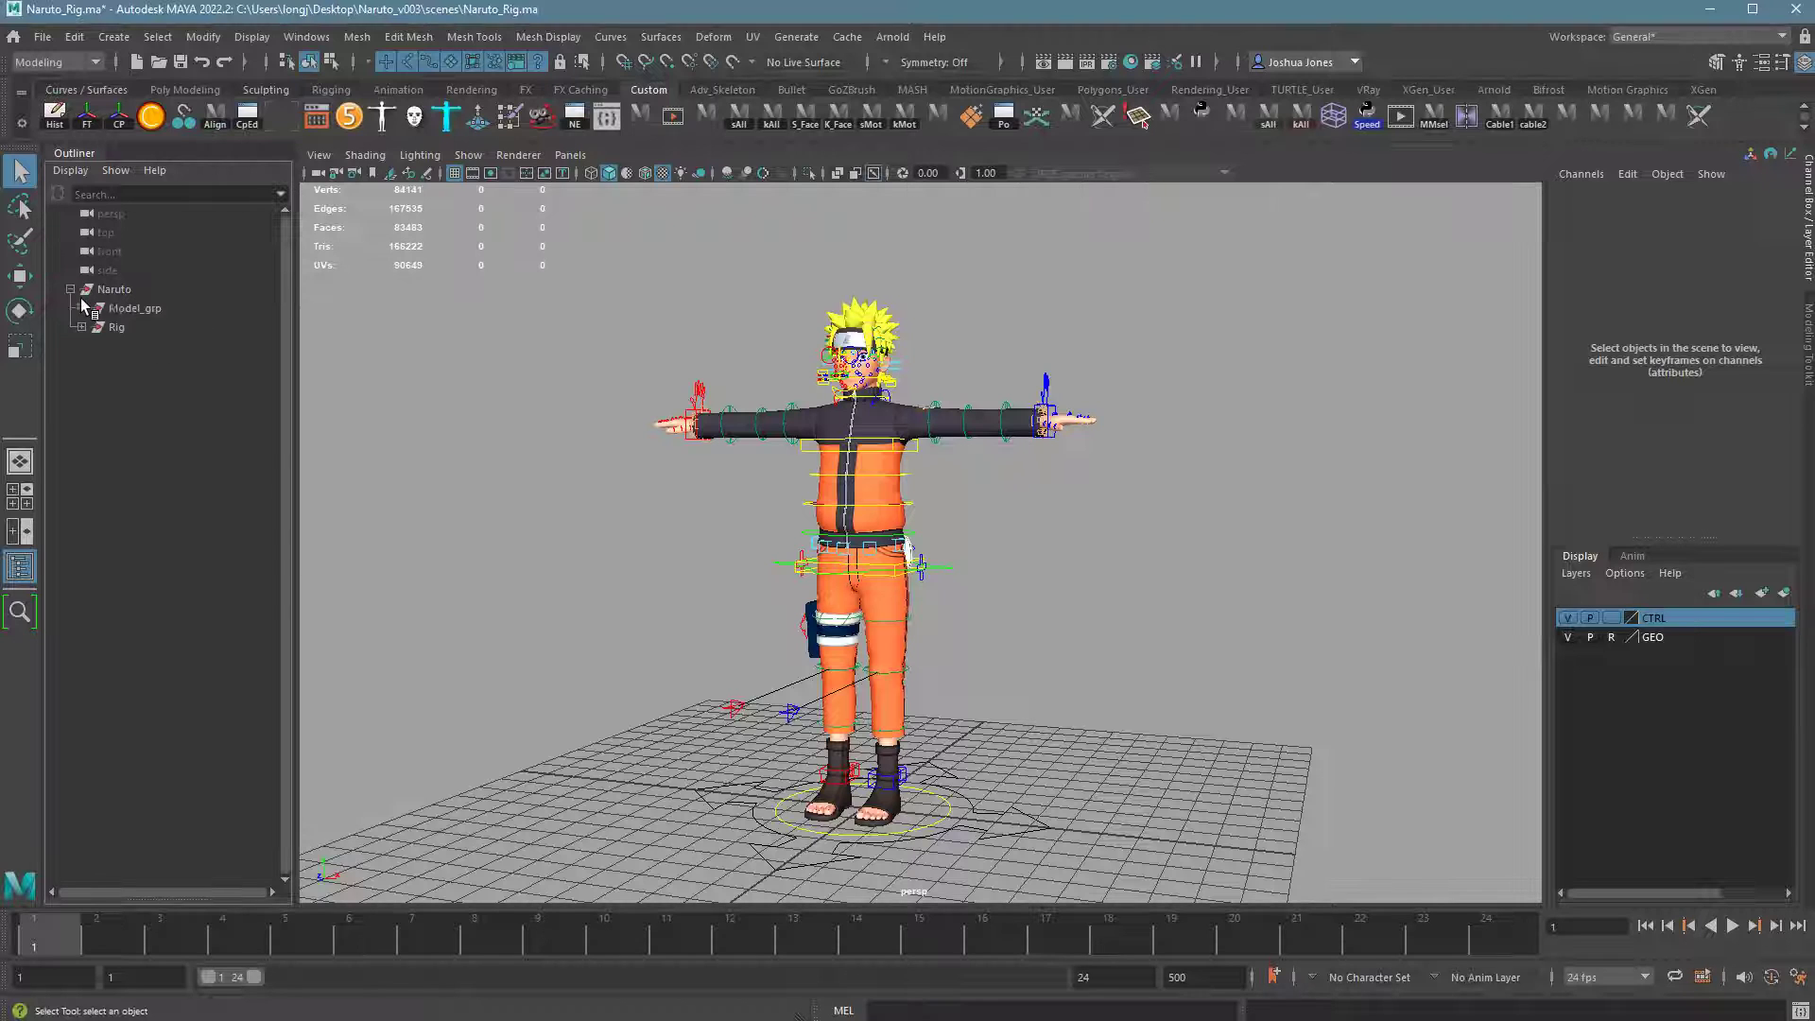
{"action": "left_click", "coordinate": [152, 311]}
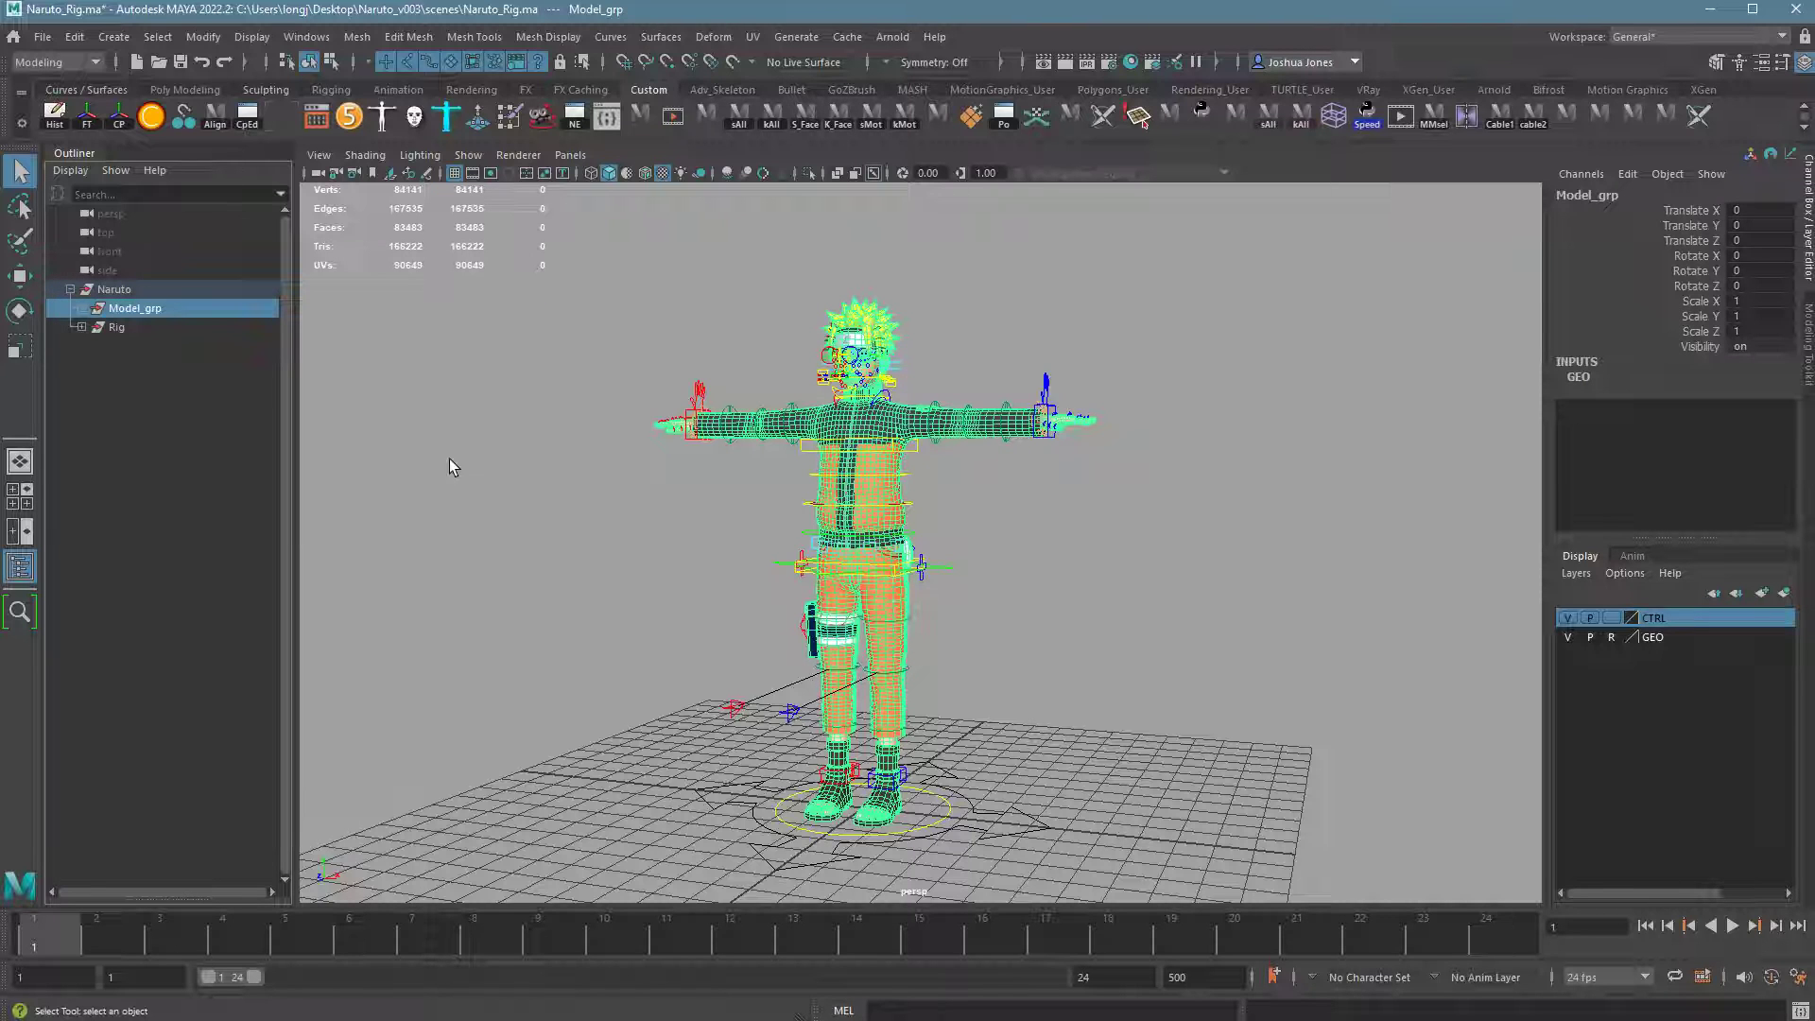
{"action": "left_click", "coordinate": [83, 310]}
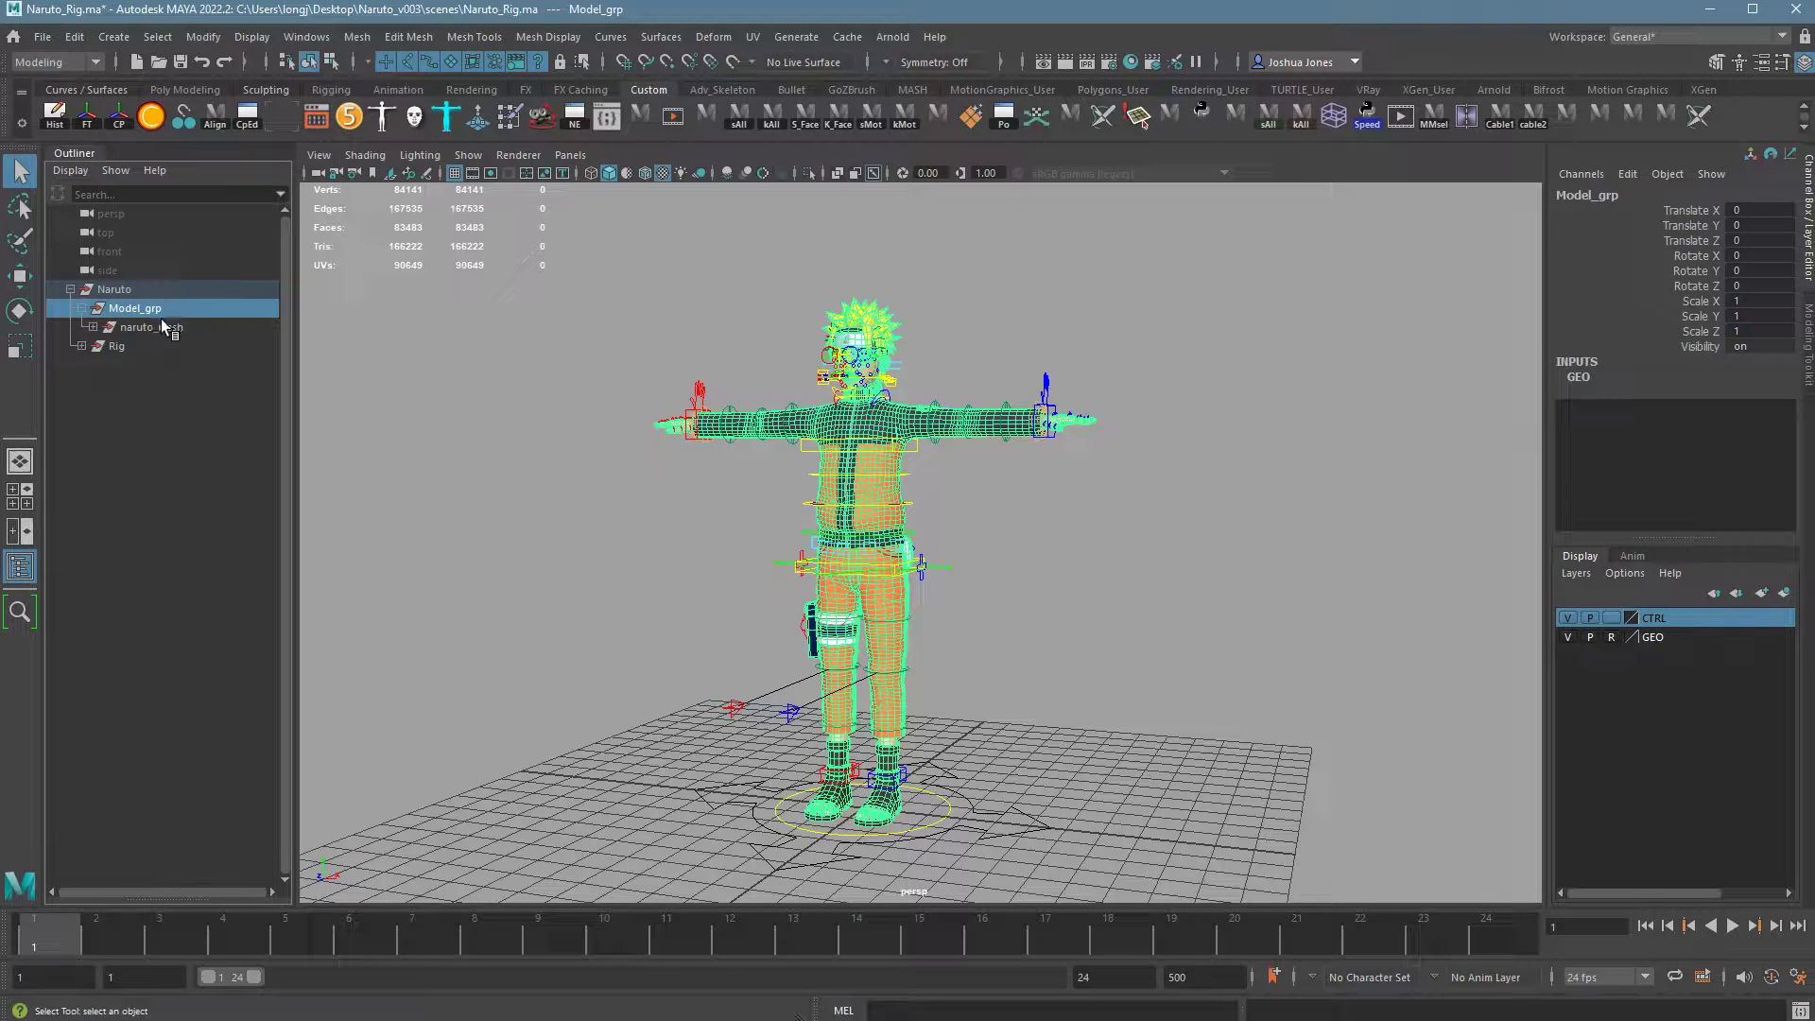
{"action": "left_click", "coordinate": [93, 328]}
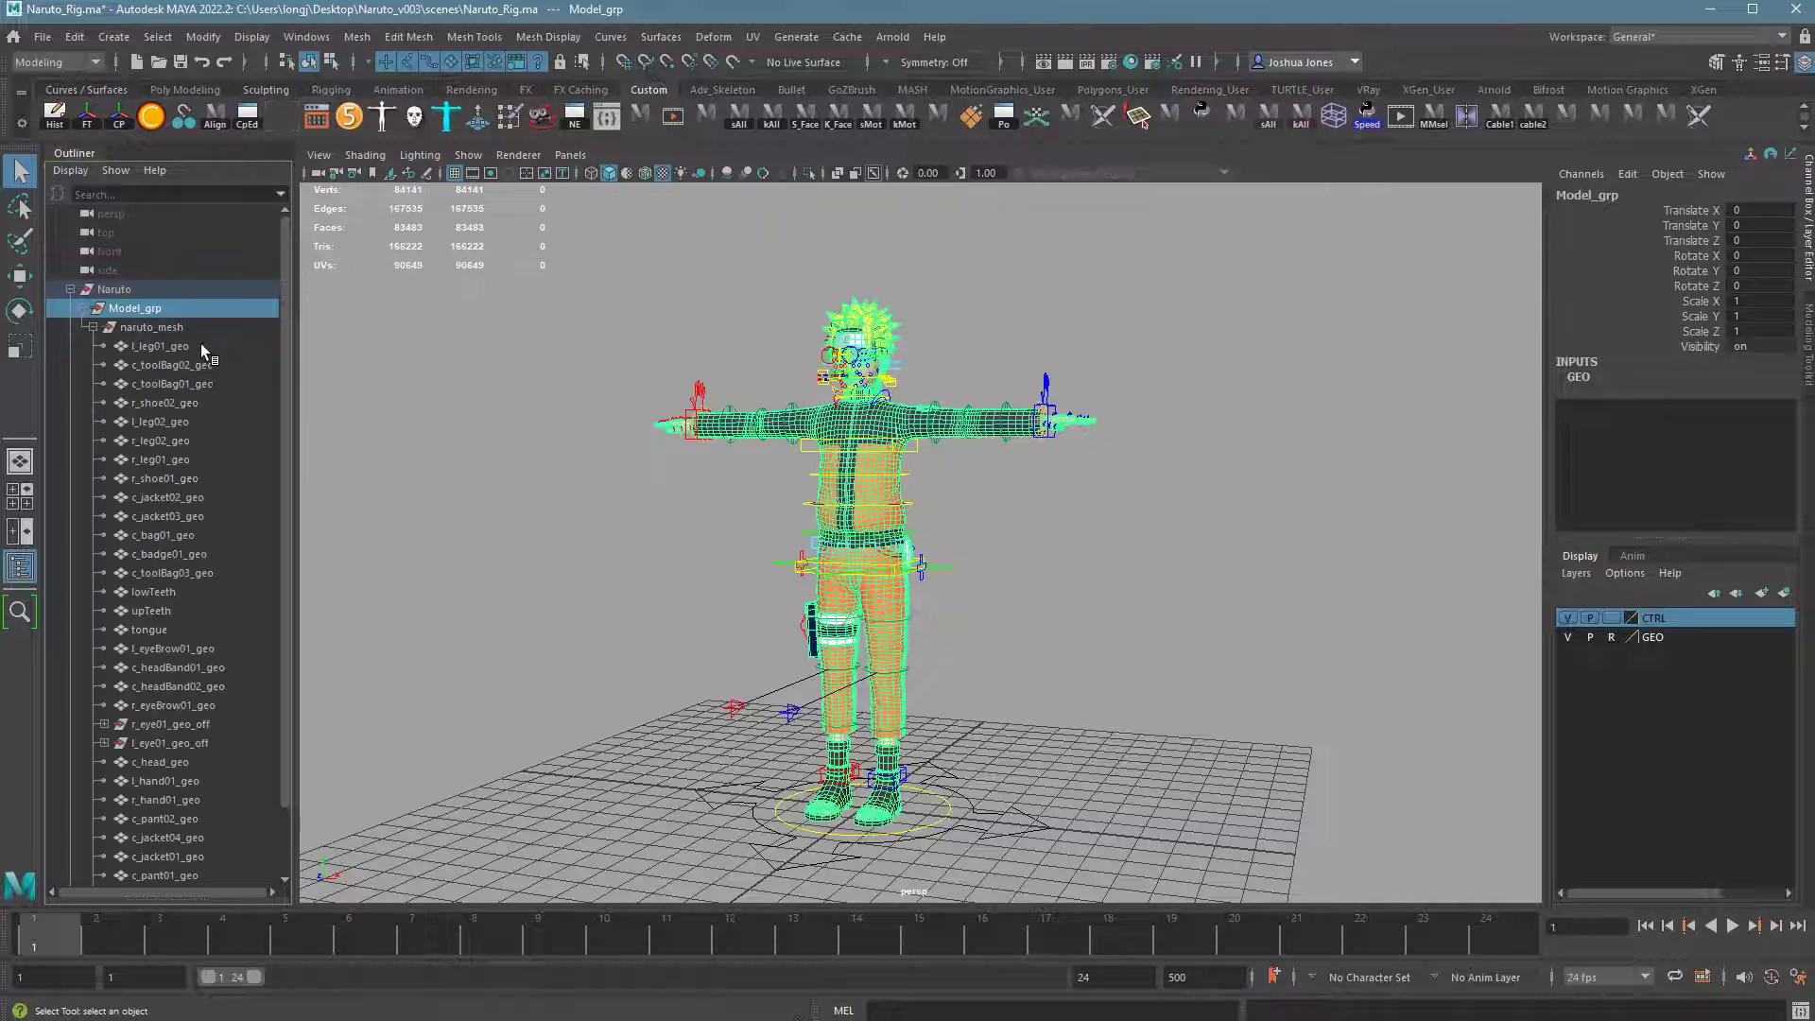
{"action": "scroll", "coordinate": [193, 501], "scroll_direction": "down", "scroll_amount": 3}
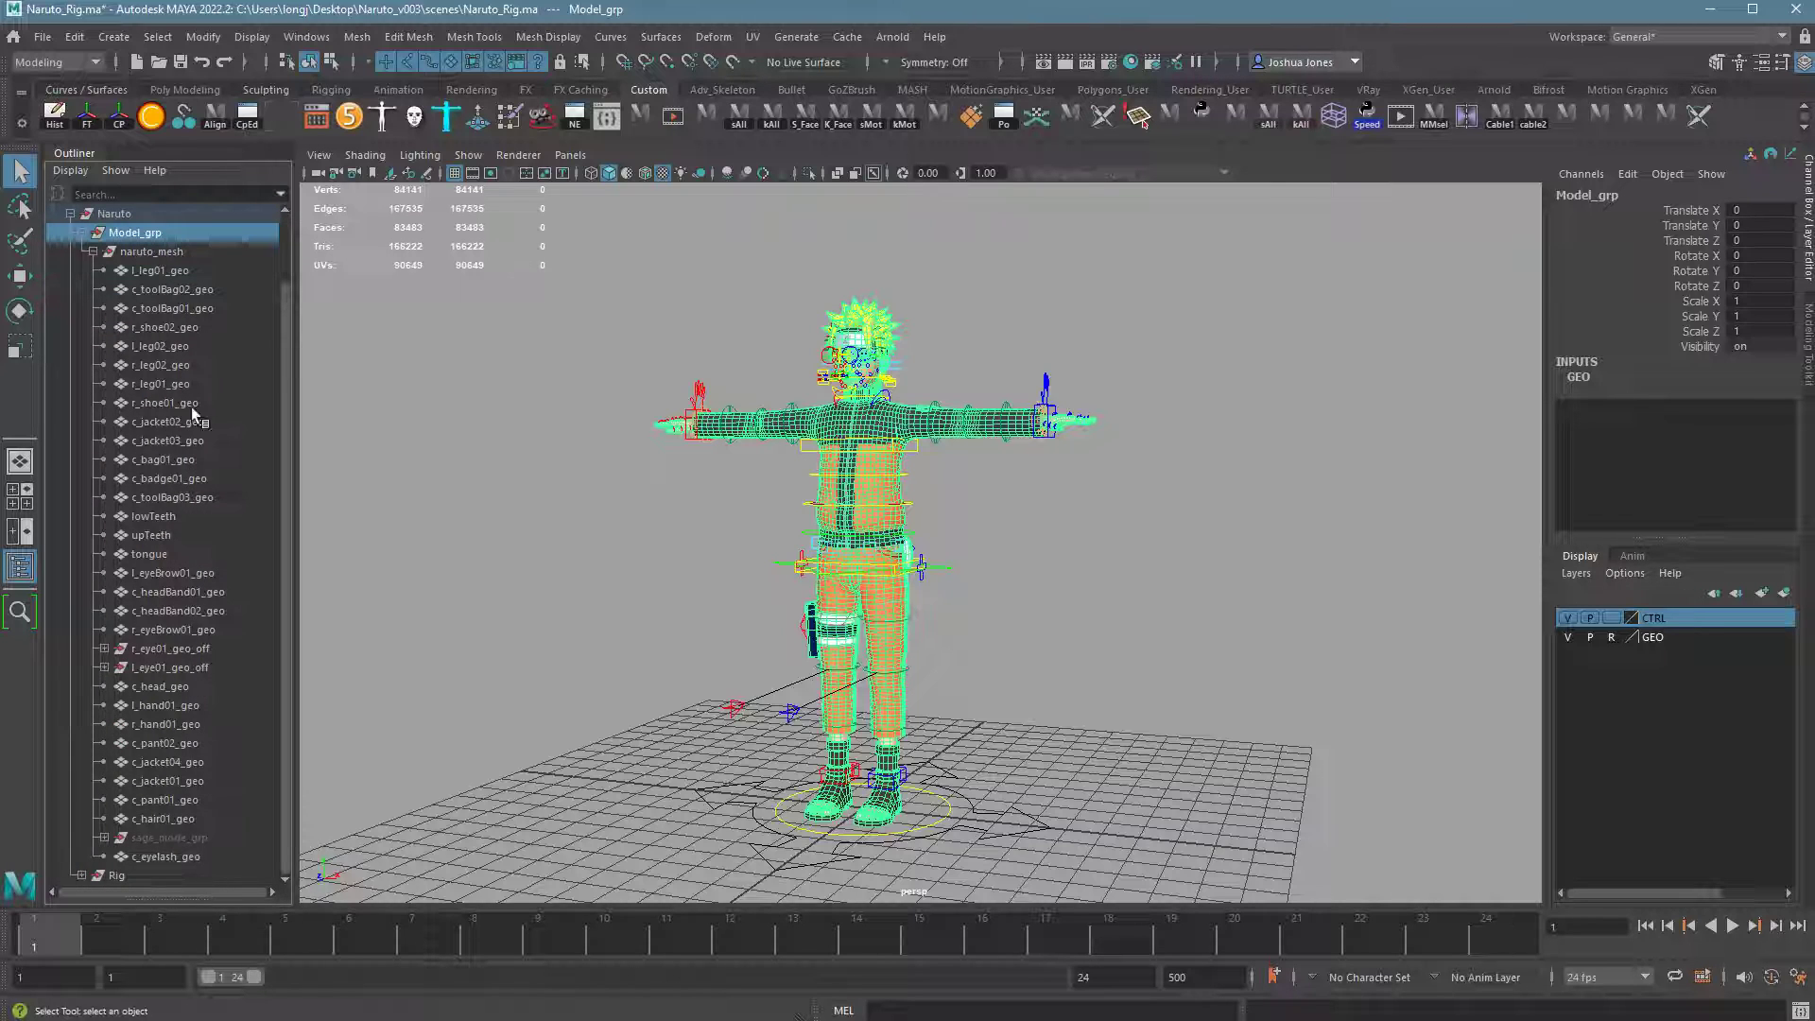
{"action": "left_click", "coordinate": [157, 255]}
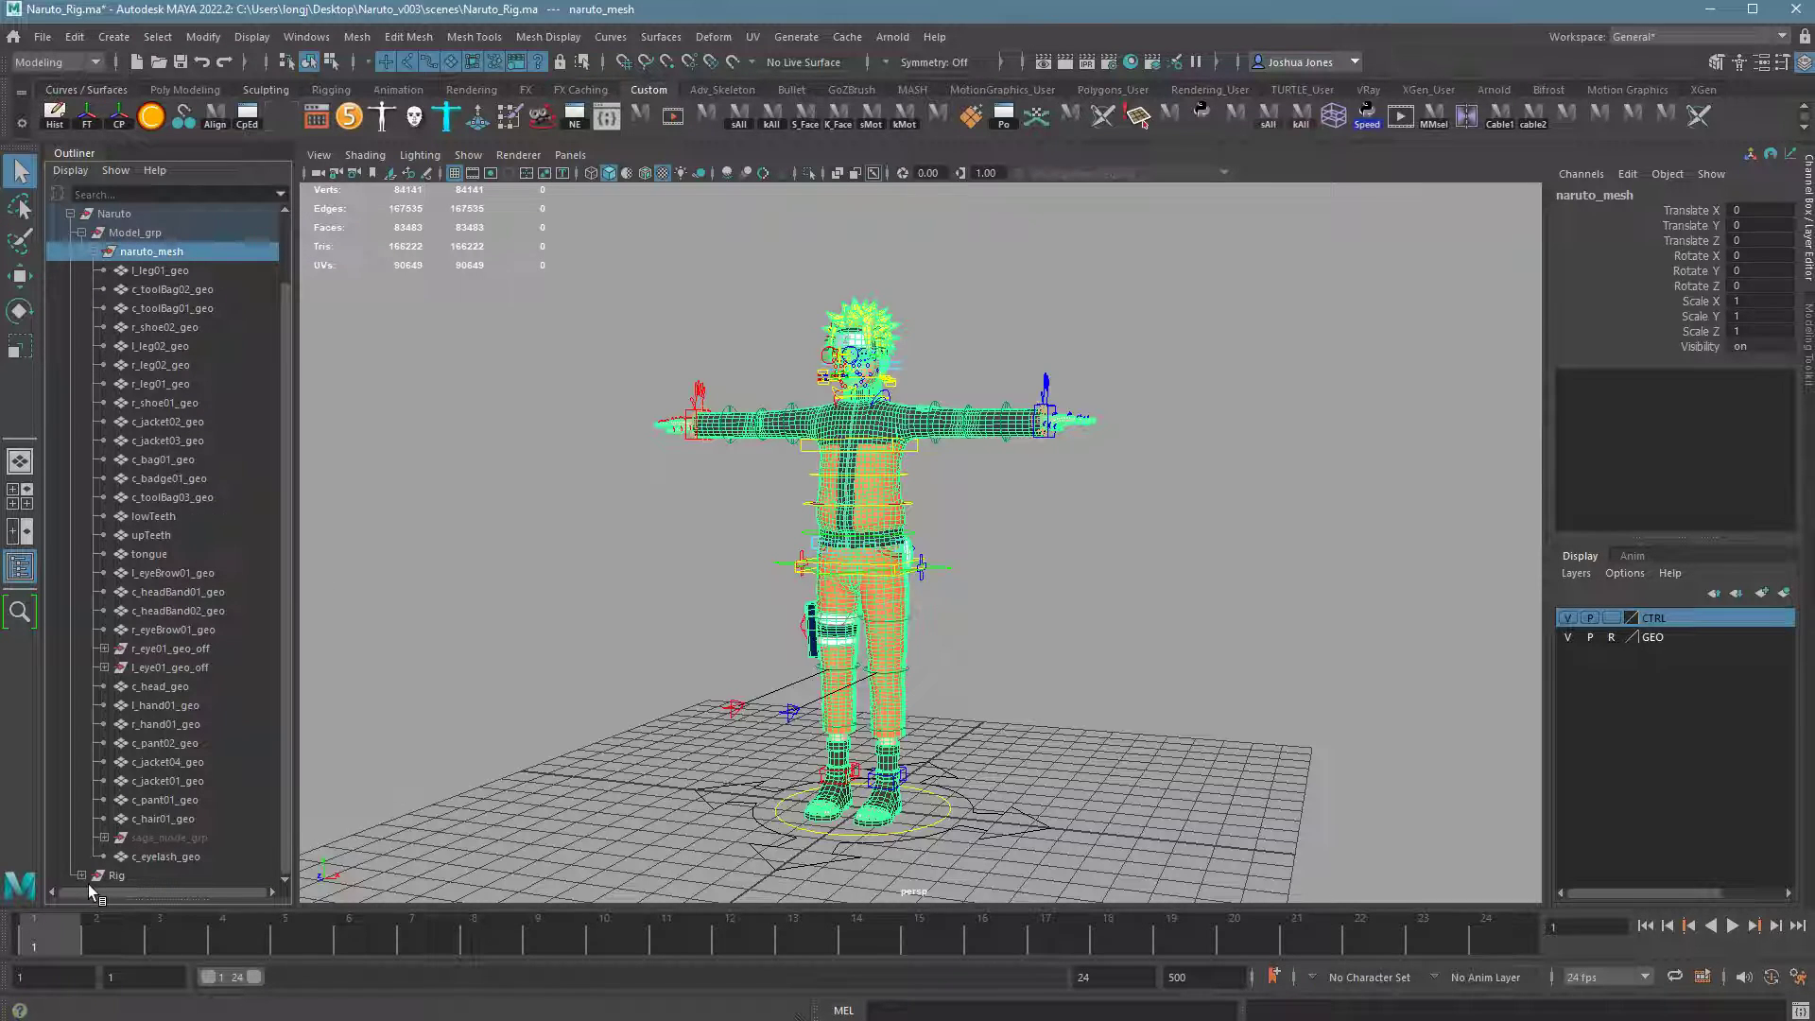
- Widen the Outliner to inspect the Rig group's contents, collapse the Naruto hierarchy and clear the selection
{"action": "left_click_drag", "start_coordinate": [286, 232], "coordinate": [287, 366]}
{"action": "left_click_drag", "start_coordinate": [307, 432], "coordinate": [754, 98]}
{"action": "left_click_drag", "start_coordinate": [724, 421], "coordinate": [319, 435]}
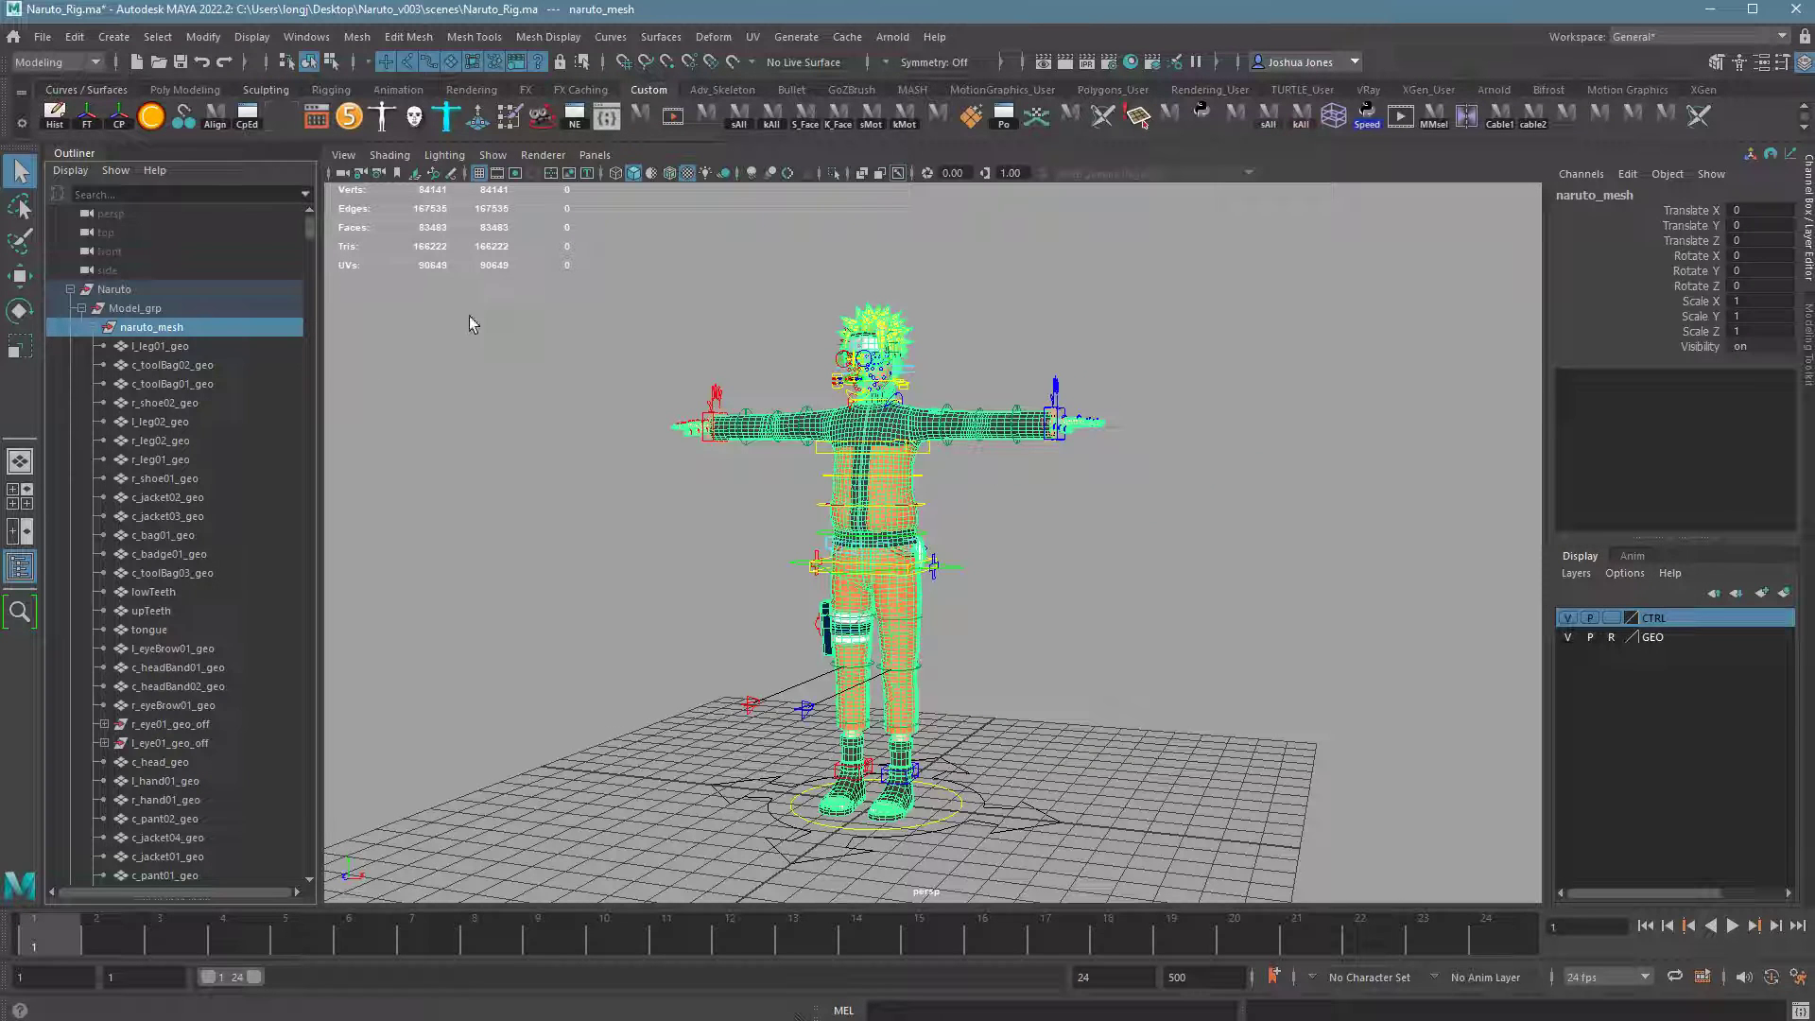
{"action": "left_click", "coordinate": [94, 327]}
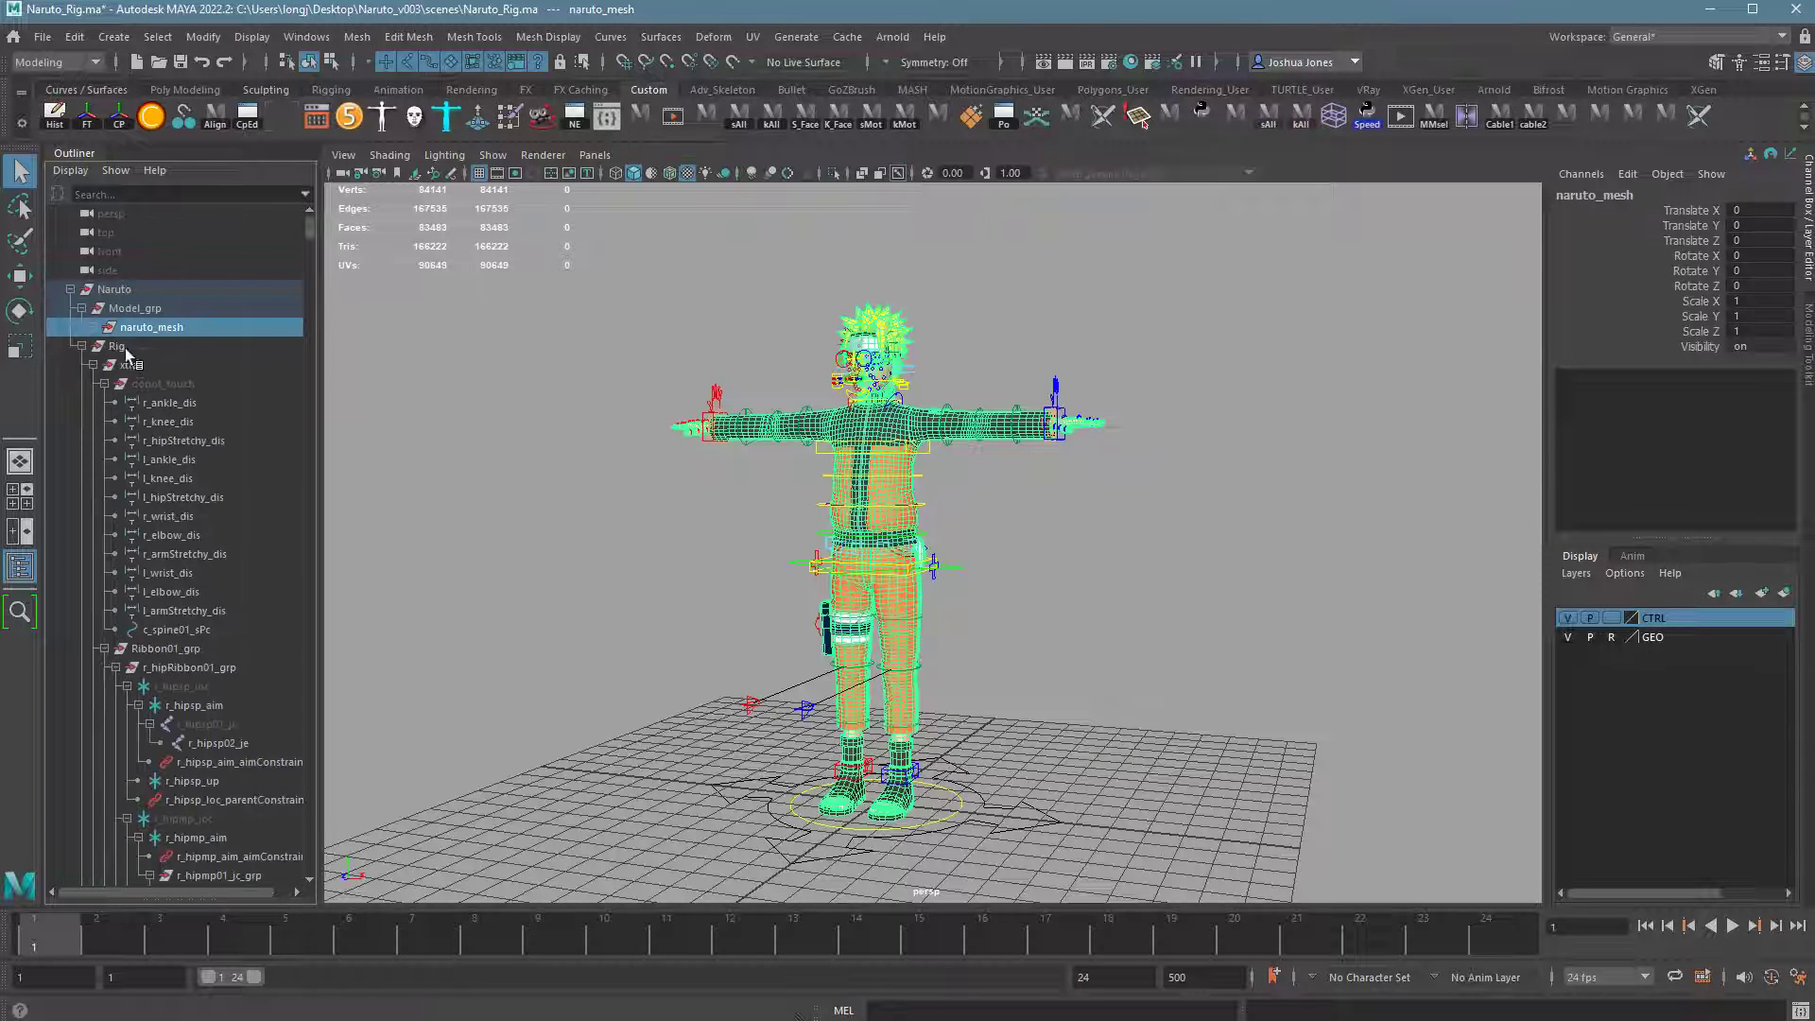
{"action": "left_click", "coordinate": [70, 289]}
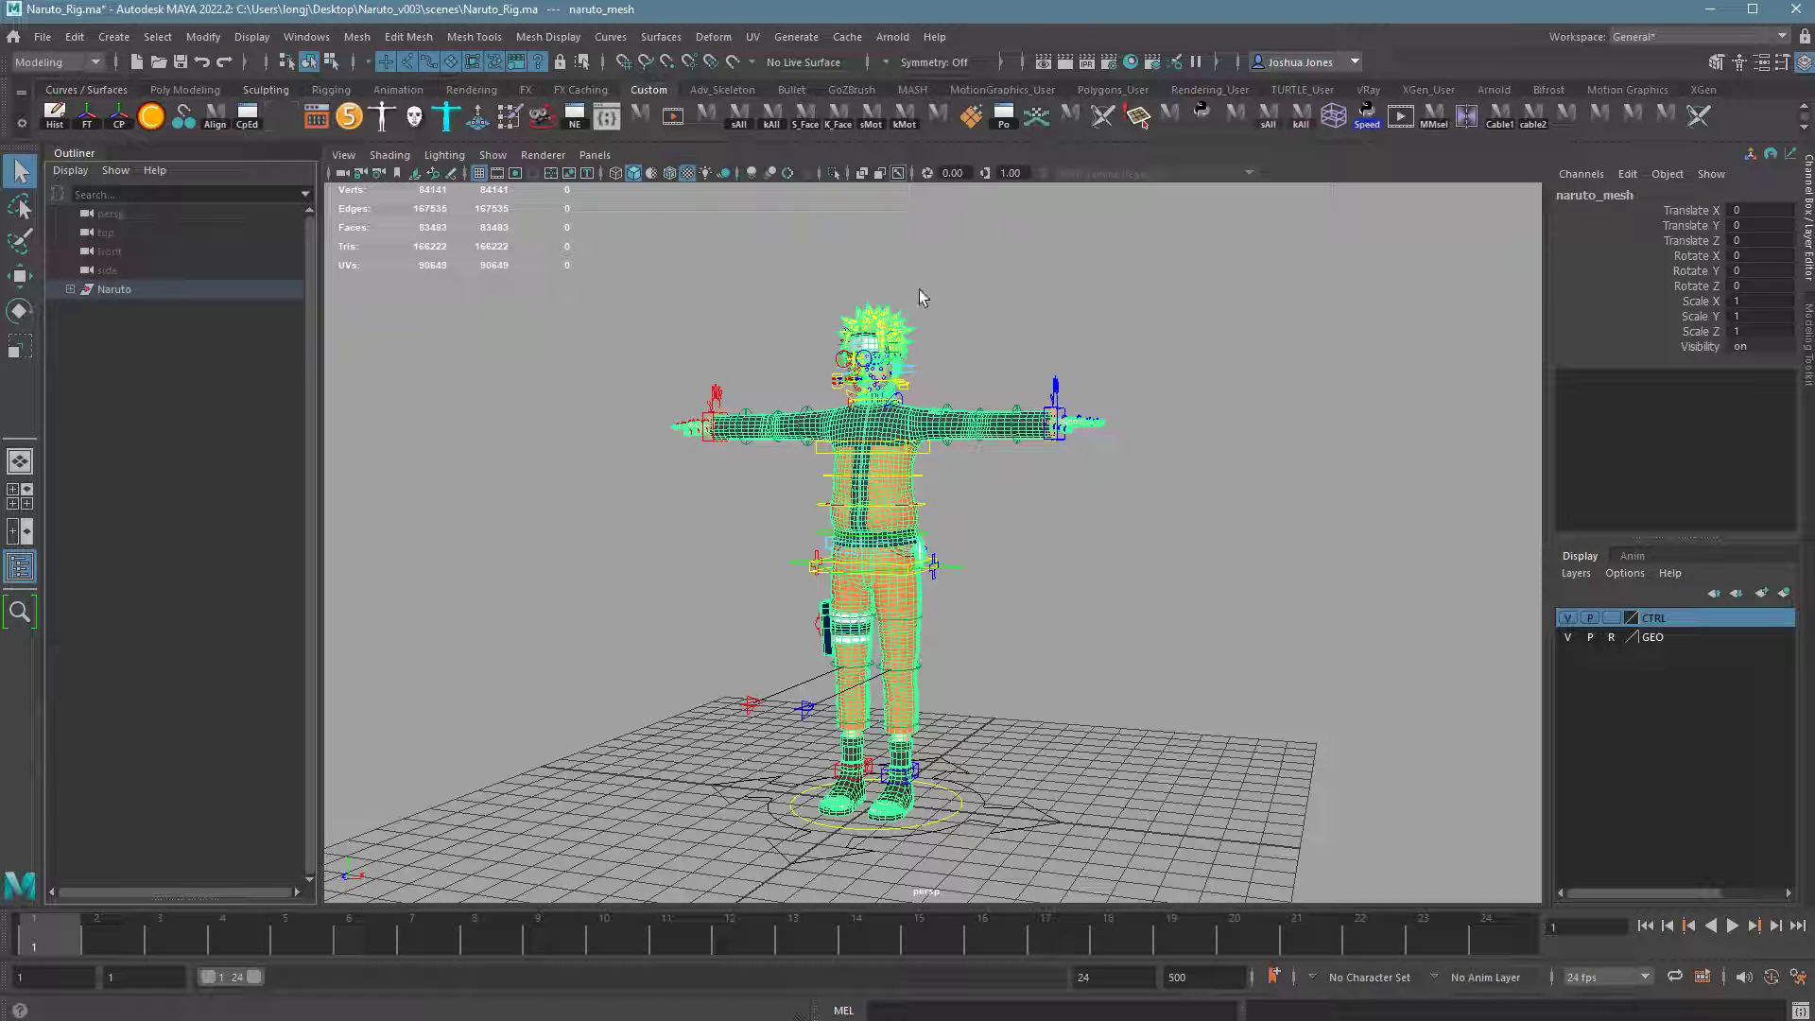
{"action": "left_click", "coordinate": [661, 389]}
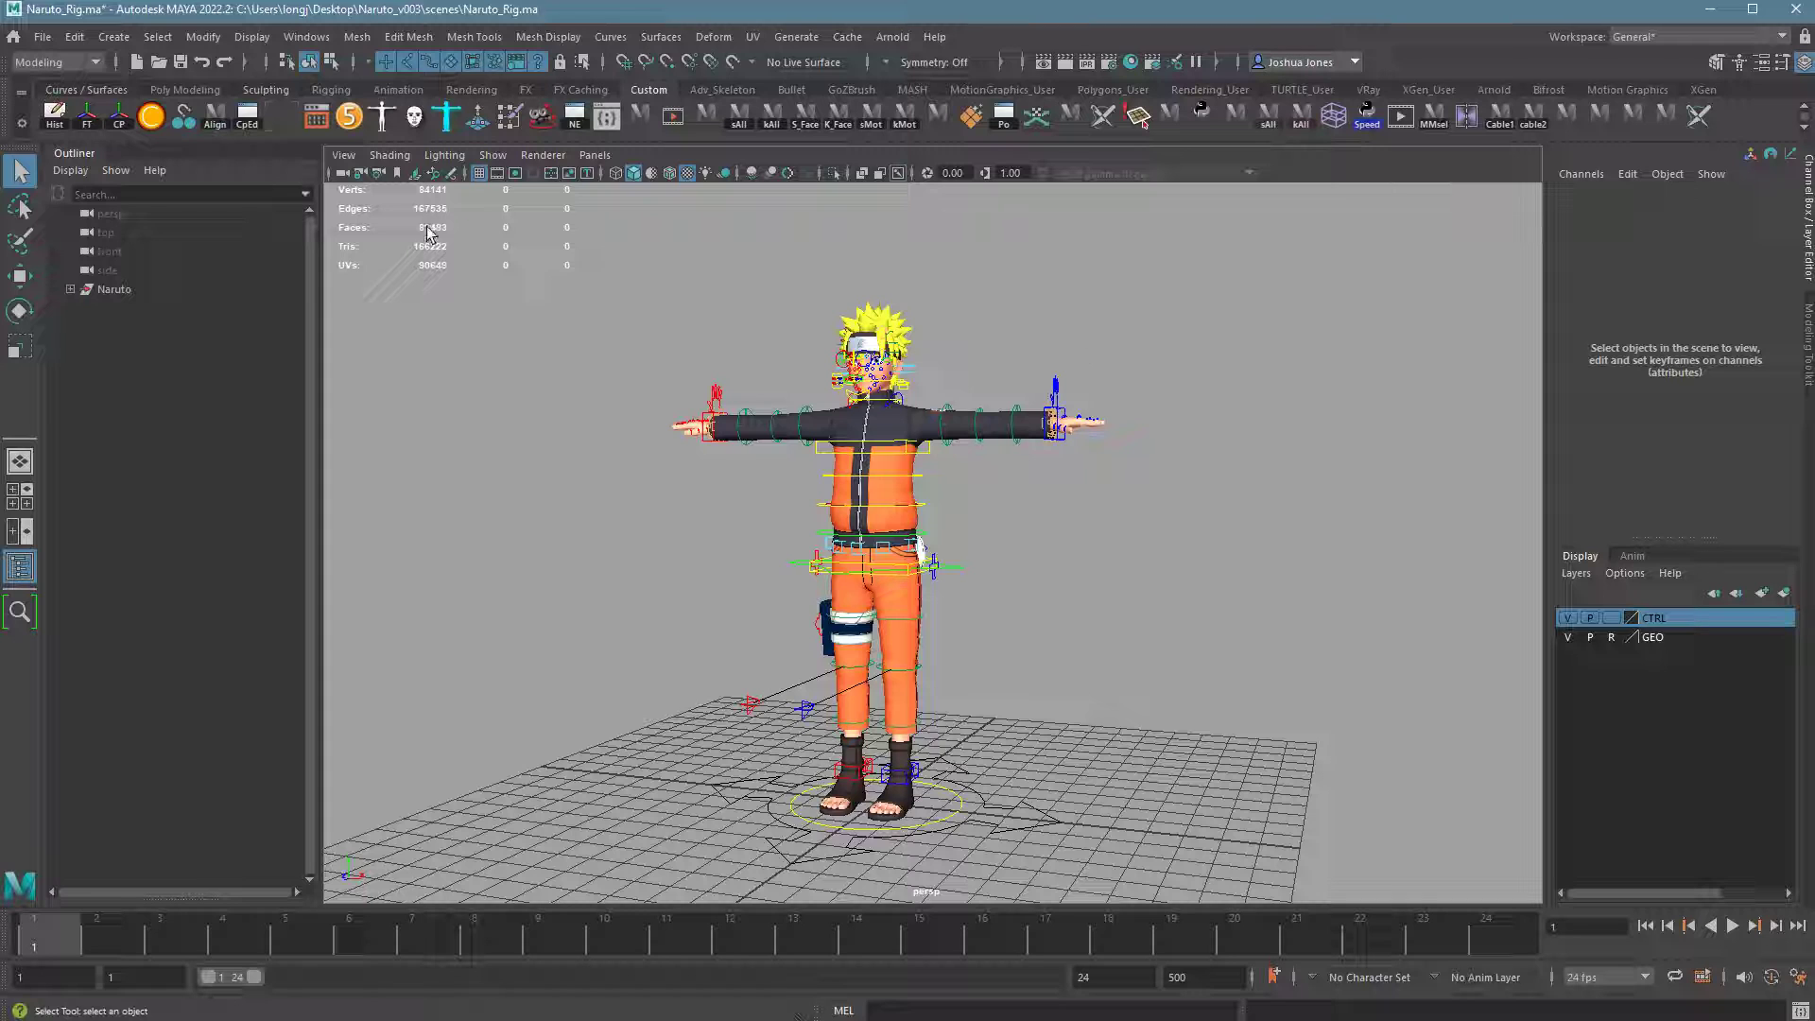
- Hide all object types in the viewport except polygons
{"action": "left_click", "coordinate": [492, 155]}
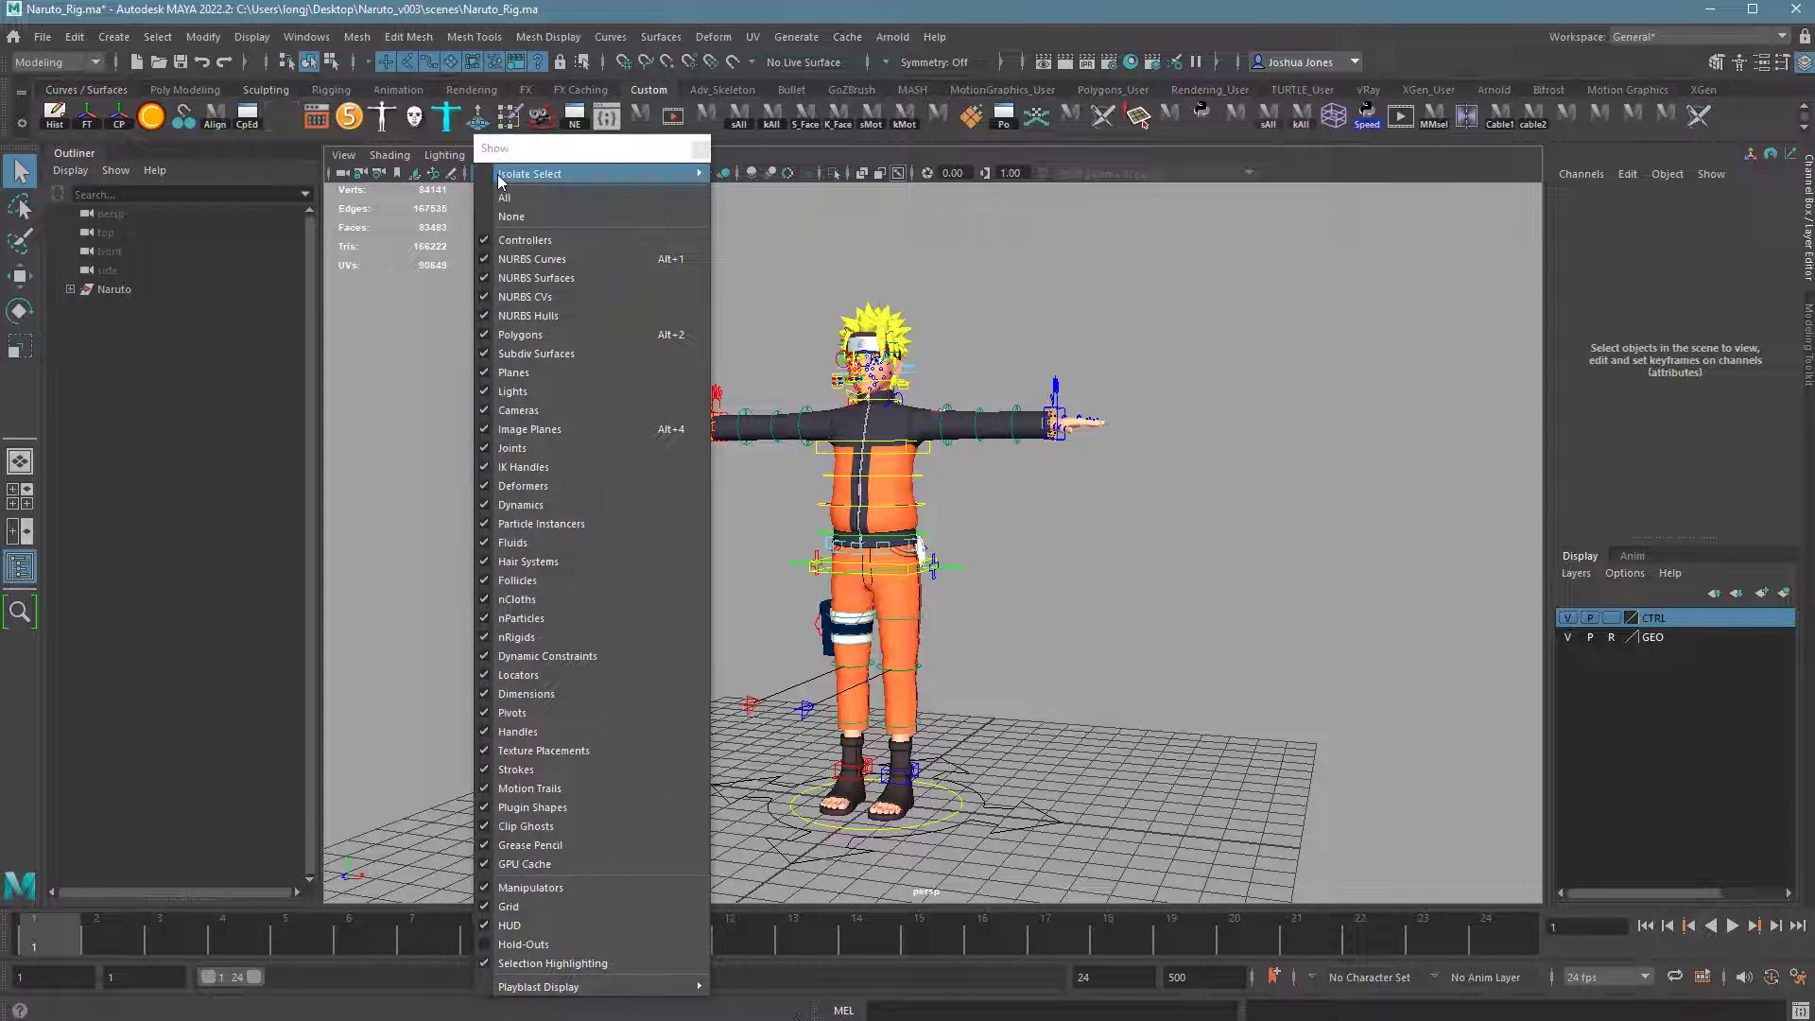
{"action": "left_click", "coordinate": [503, 170]}
{"action": "left_click_drag", "start_coordinate": [525, 157], "coordinate": [1291, 229]}
{"action": "left_click", "coordinate": [1282, 289]}
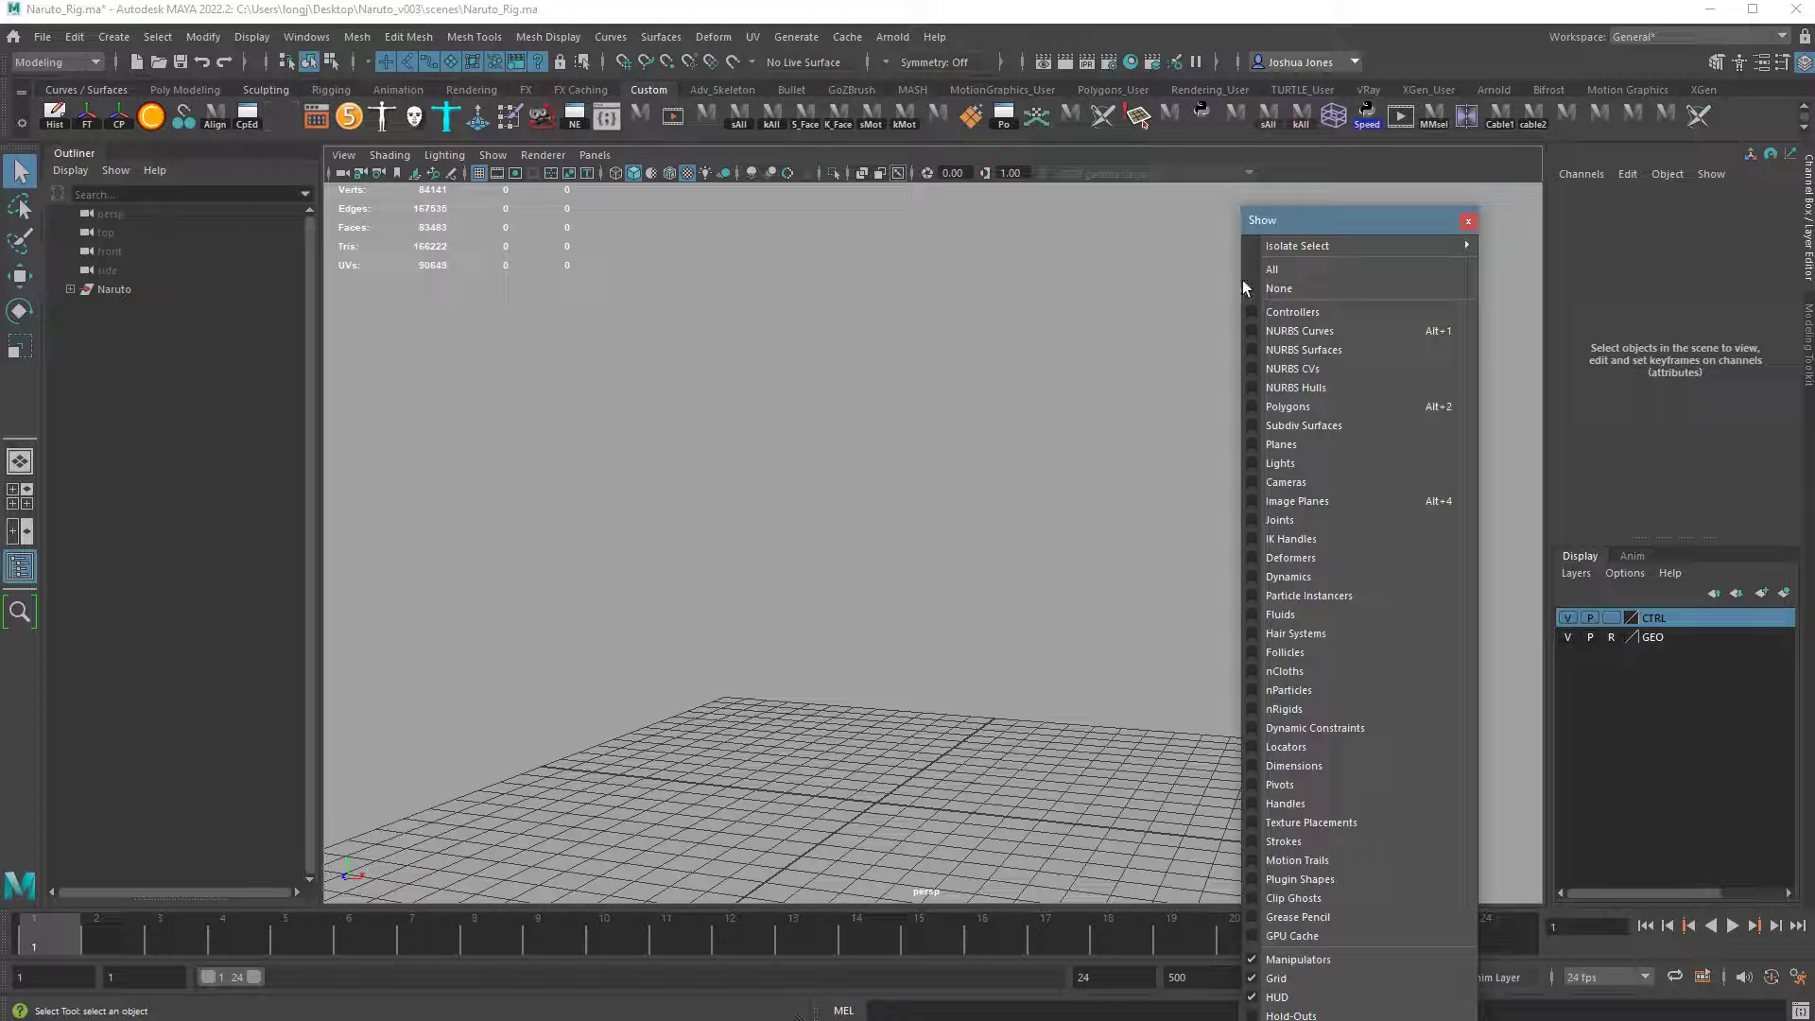
{"action": "left_click", "coordinate": [1252, 350]}
{"action": "left_click_drag", "start_coordinate": [1398, 225], "coordinate": [1625, 291]}
{"action": "left_click", "coordinate": [1752, 291]}
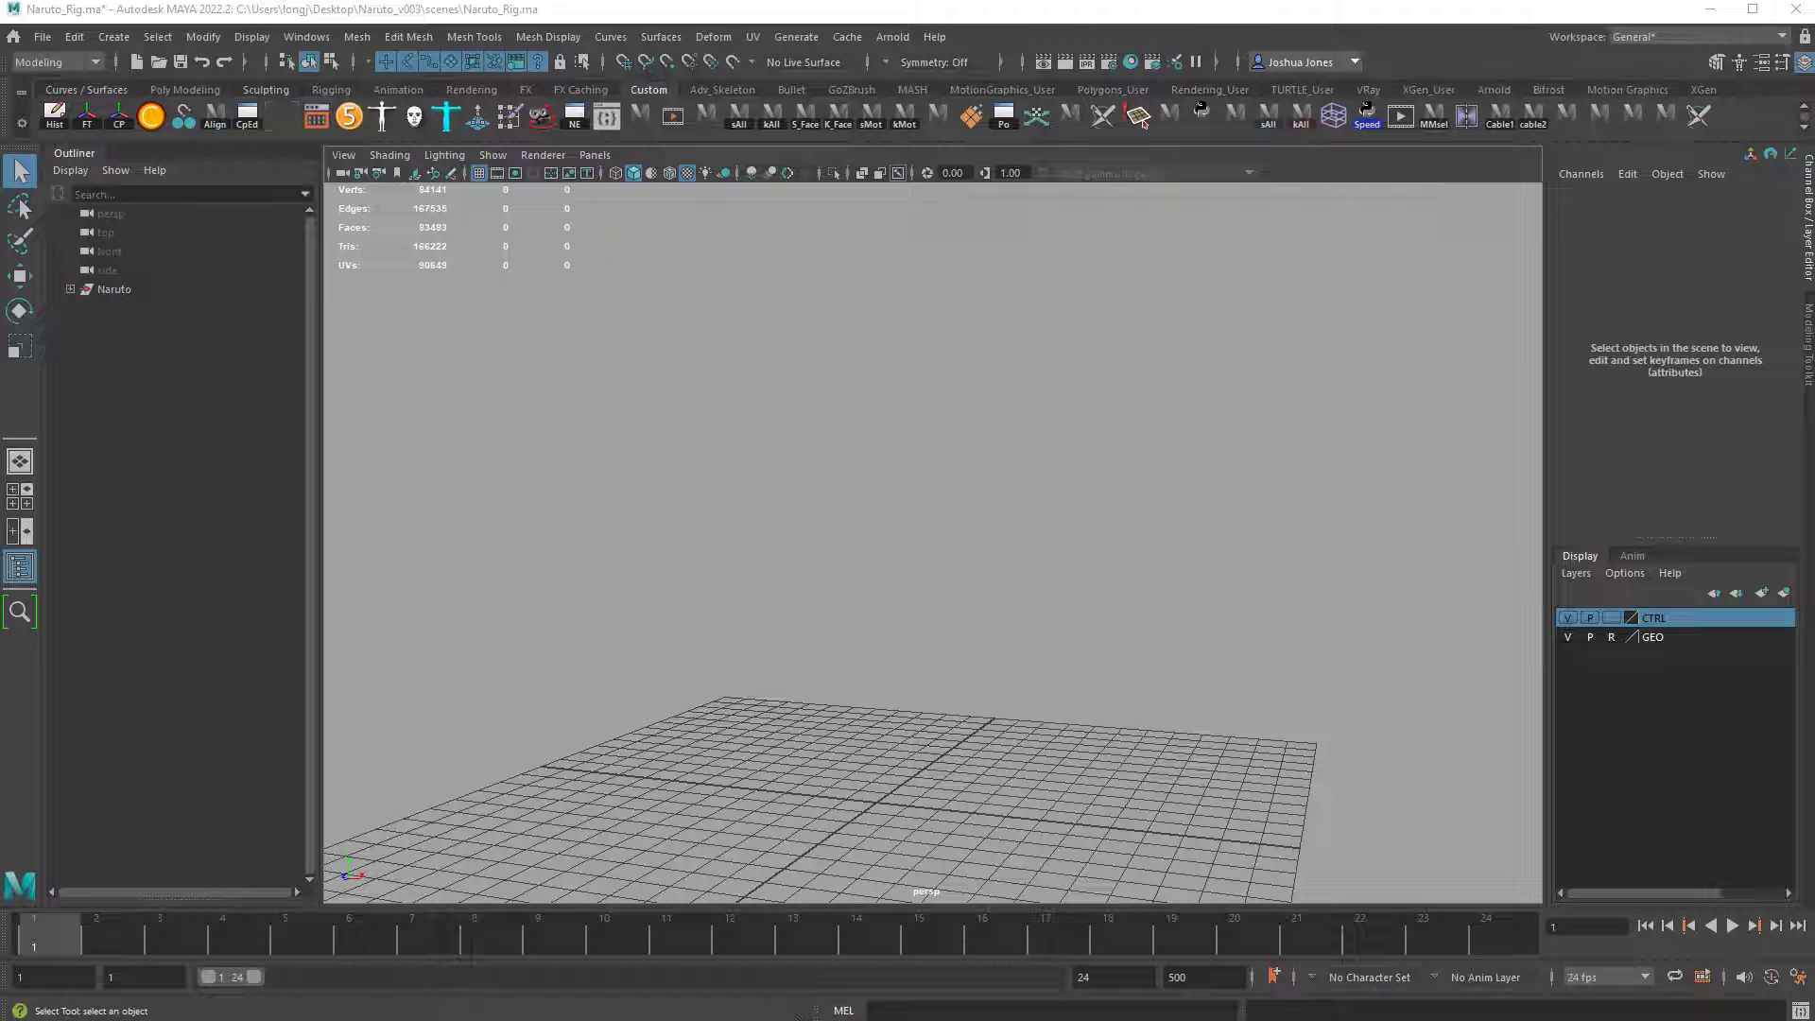
{"action": "left_click_drag", "start_coordinate": [1732, 373], "coordinate": [1368, 156]}
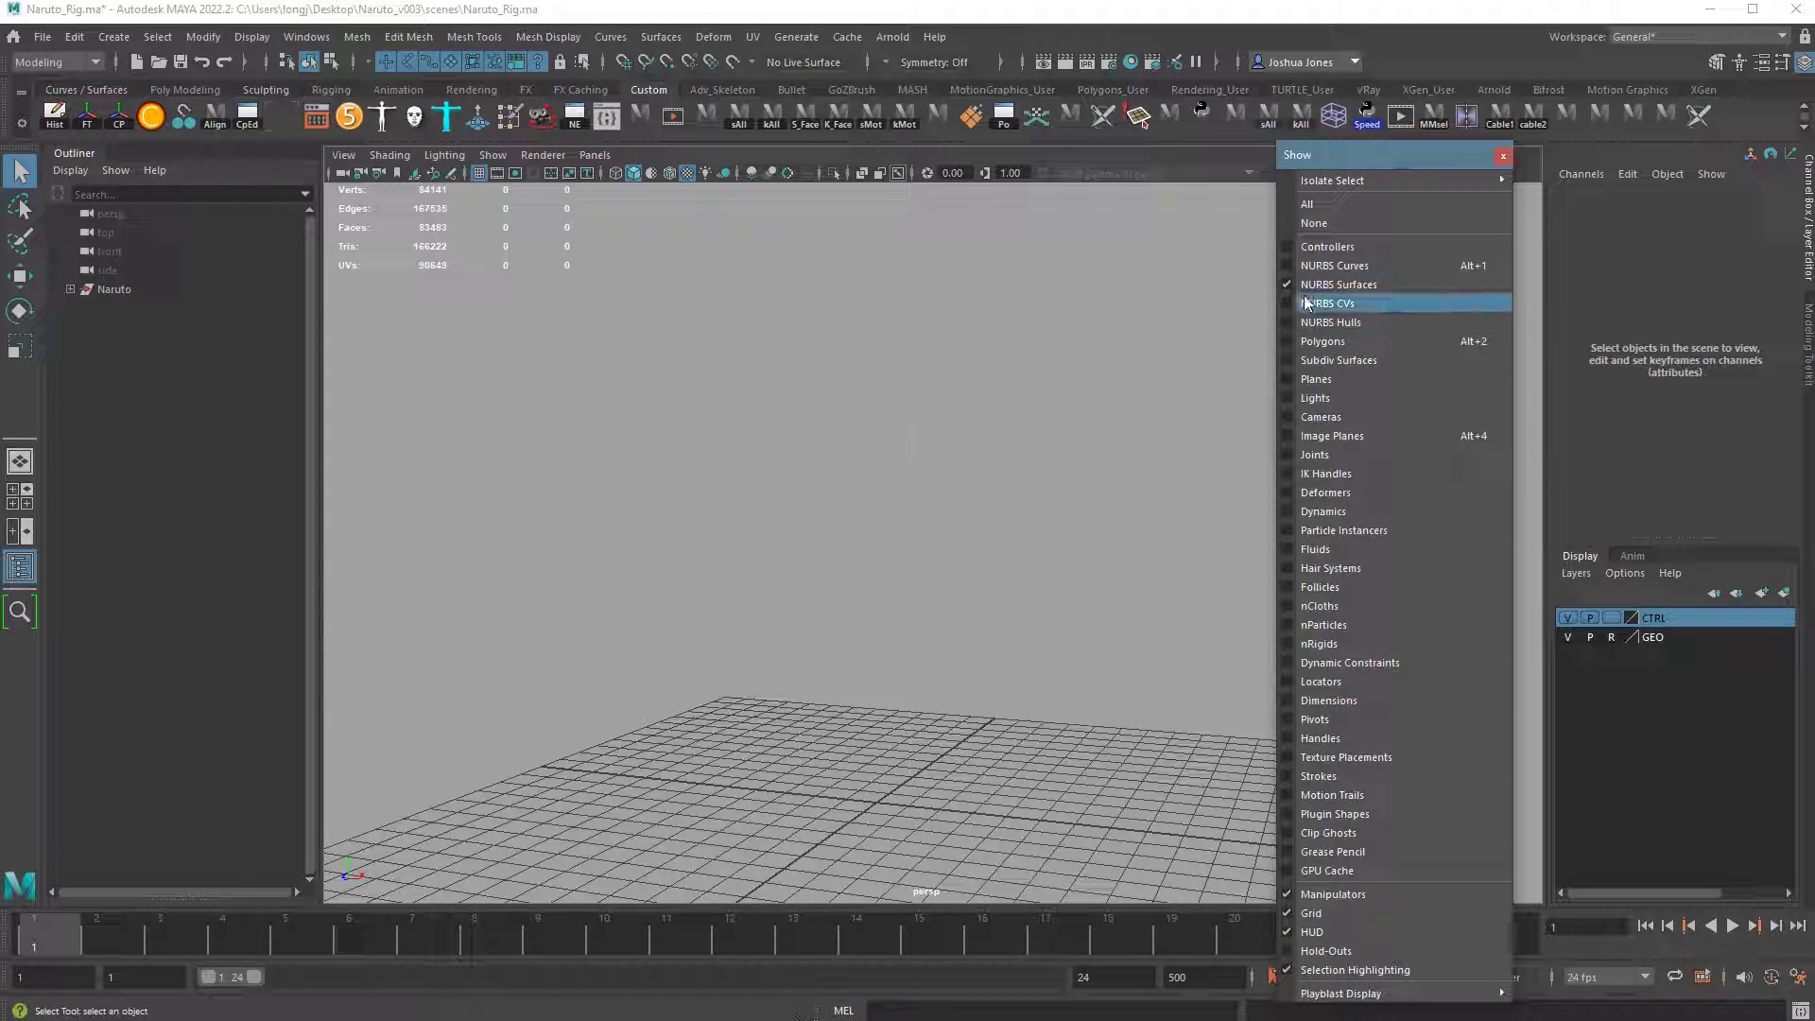
{"action": "left_click", "coordinate": [1289, 342]}
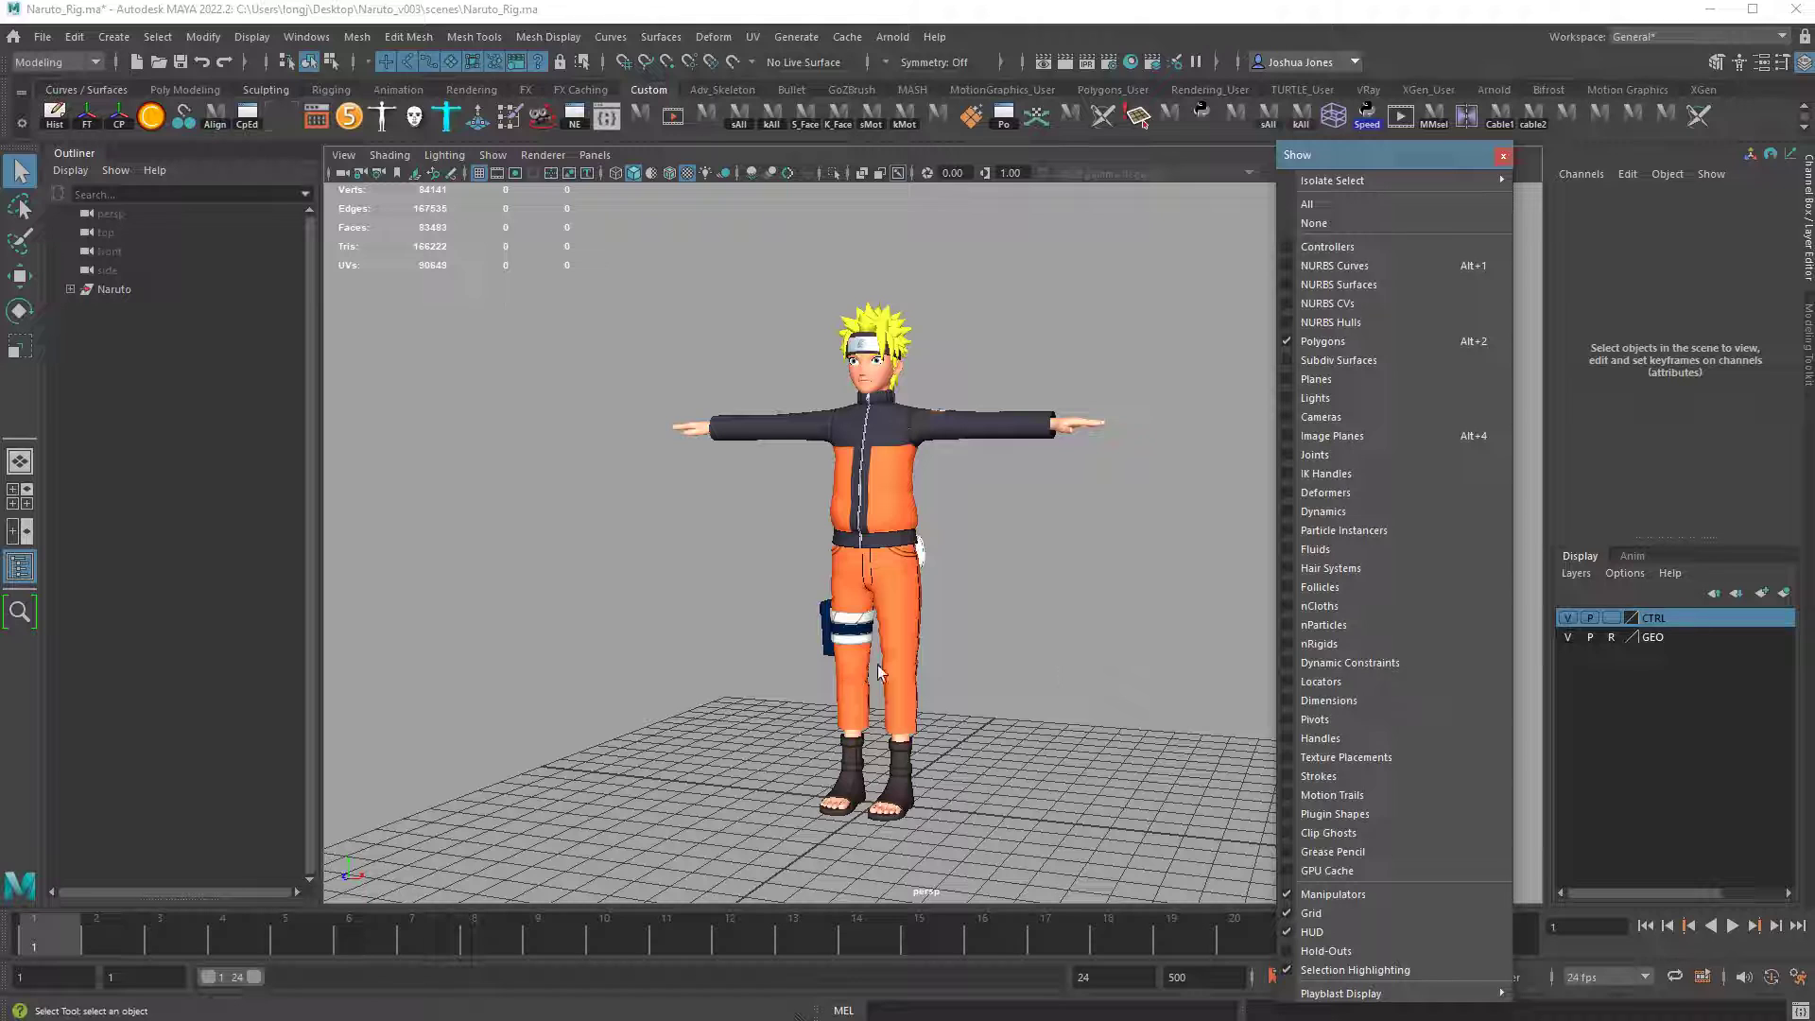
- Compare the character in wireframe, shaded and textured display, and close the floating list of visible object types
{"action": "key", "text": "4"}
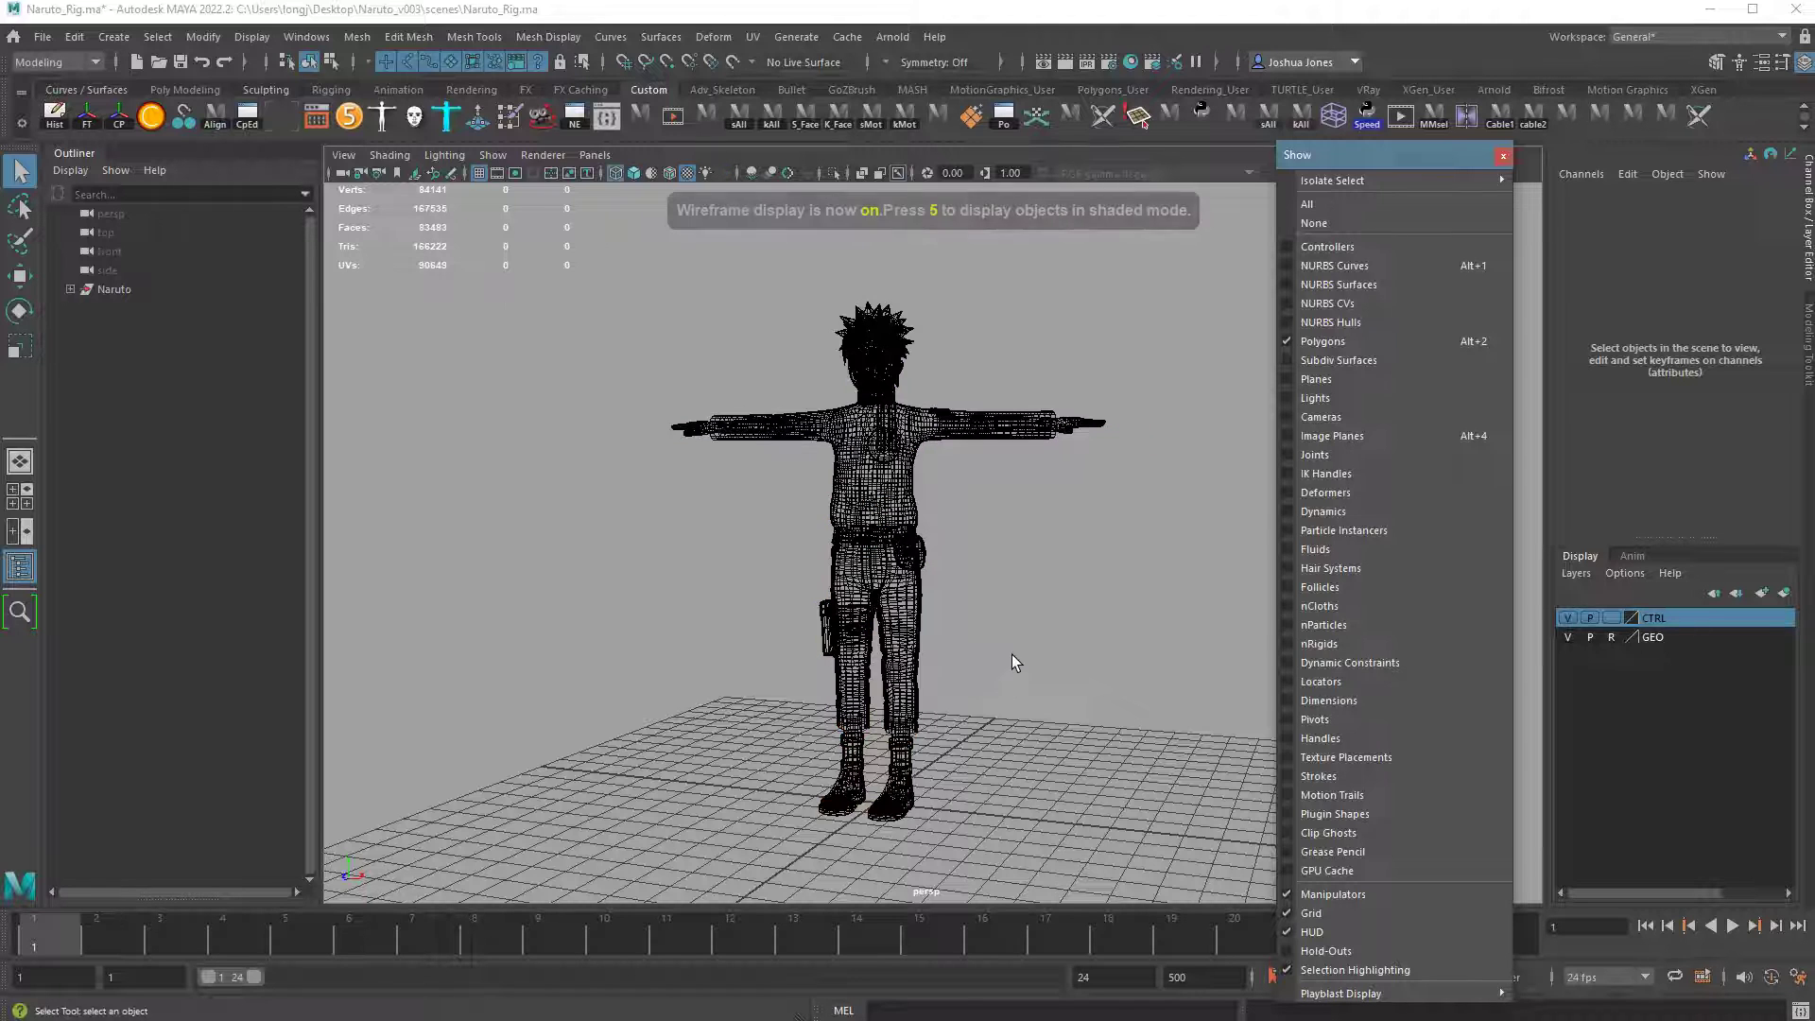
{"action": "key", "text": "5"}
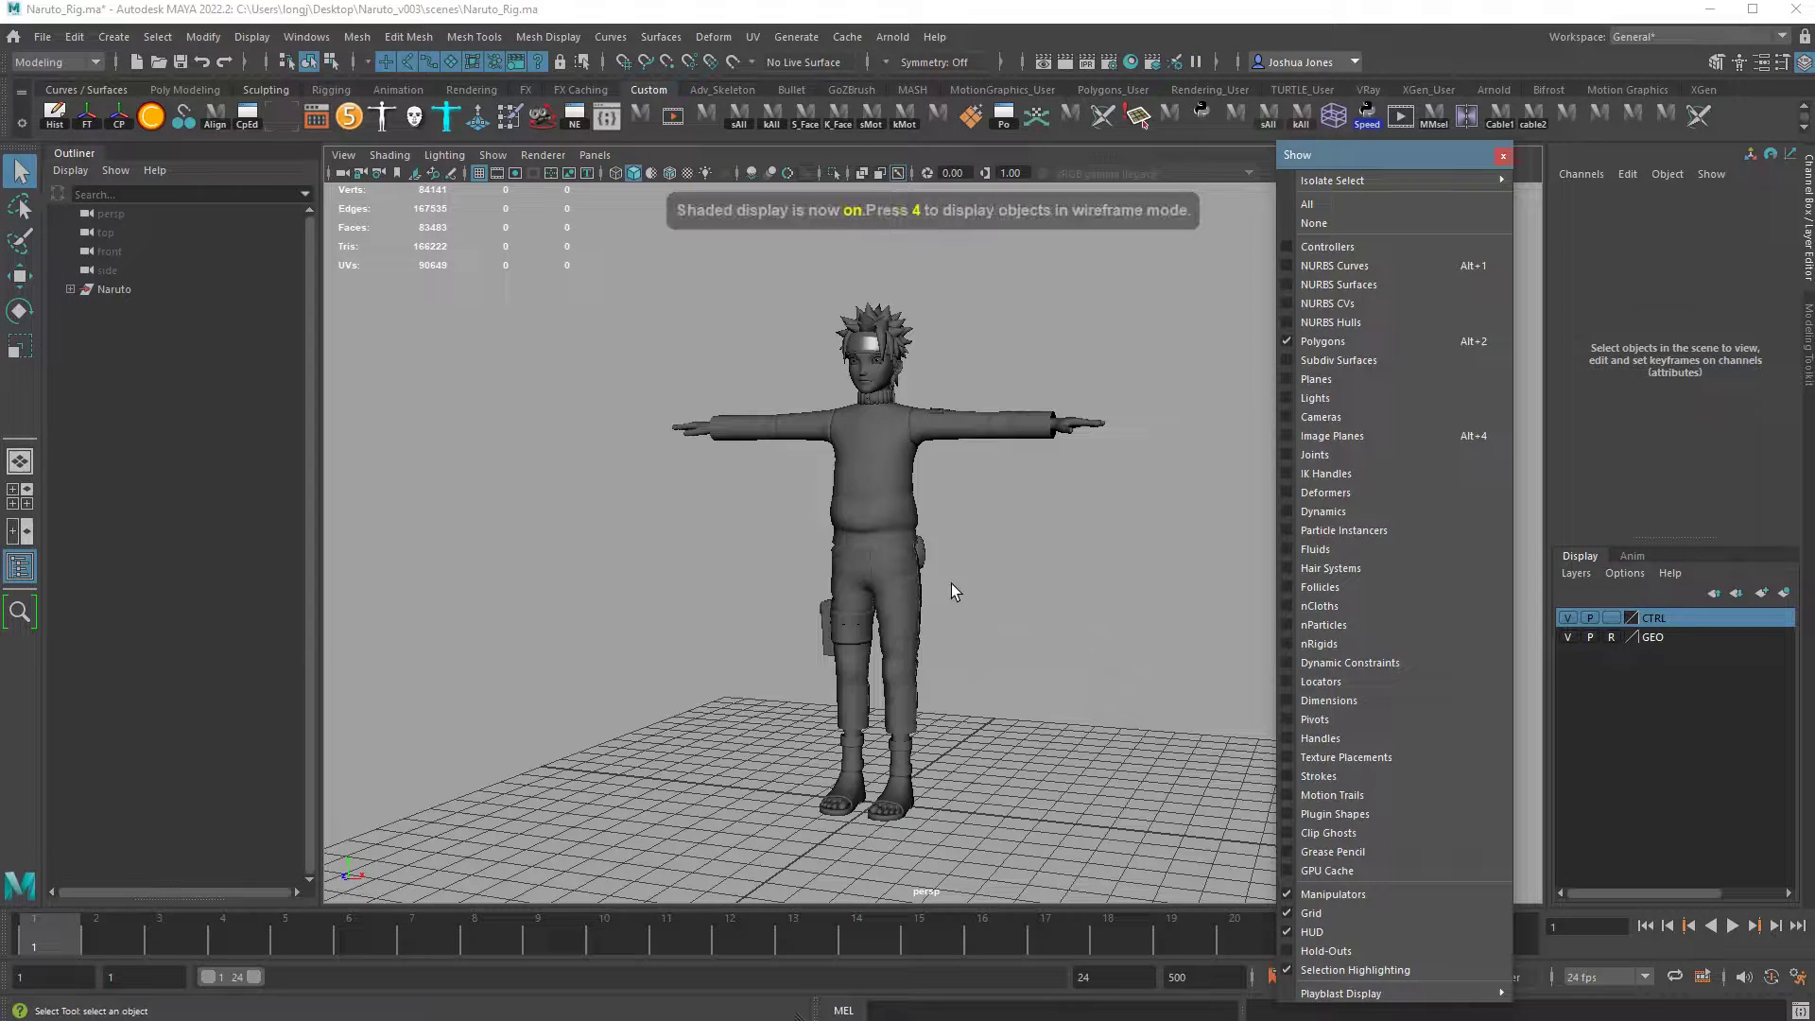
{"action": "key", "text": "6"}
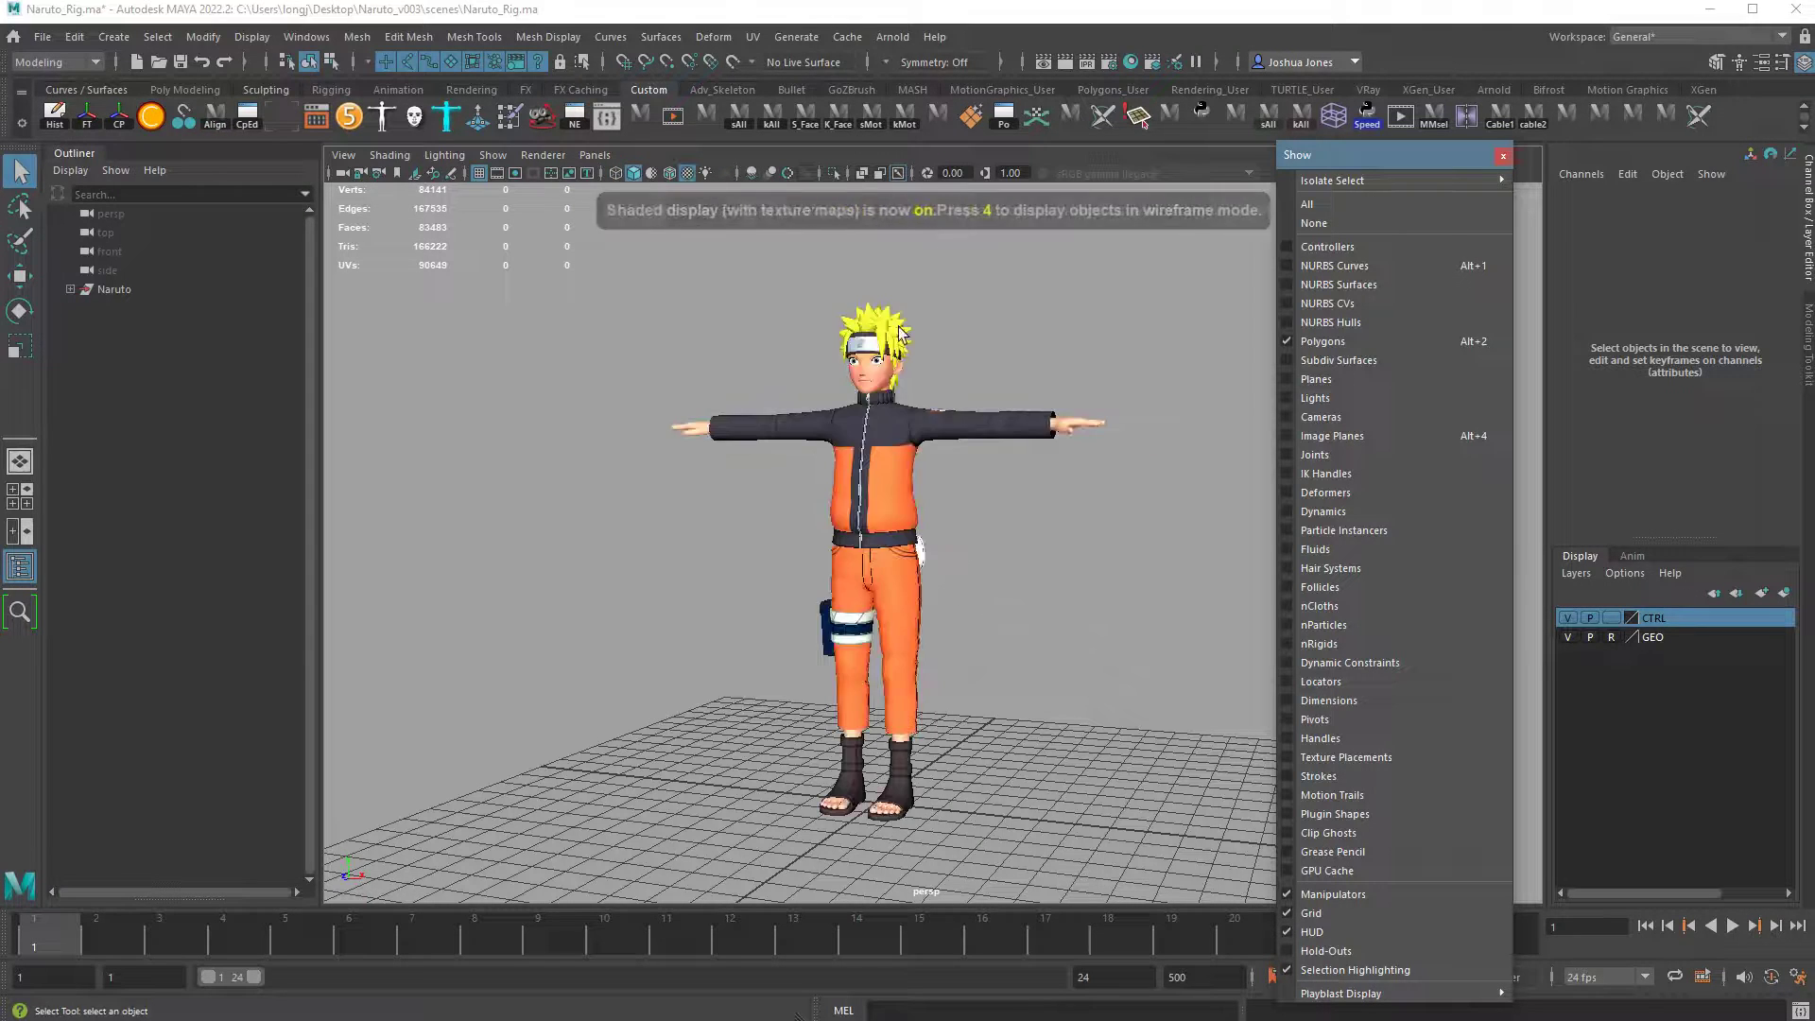
{"action": "left_click", "coordinate": [1504, 155]}
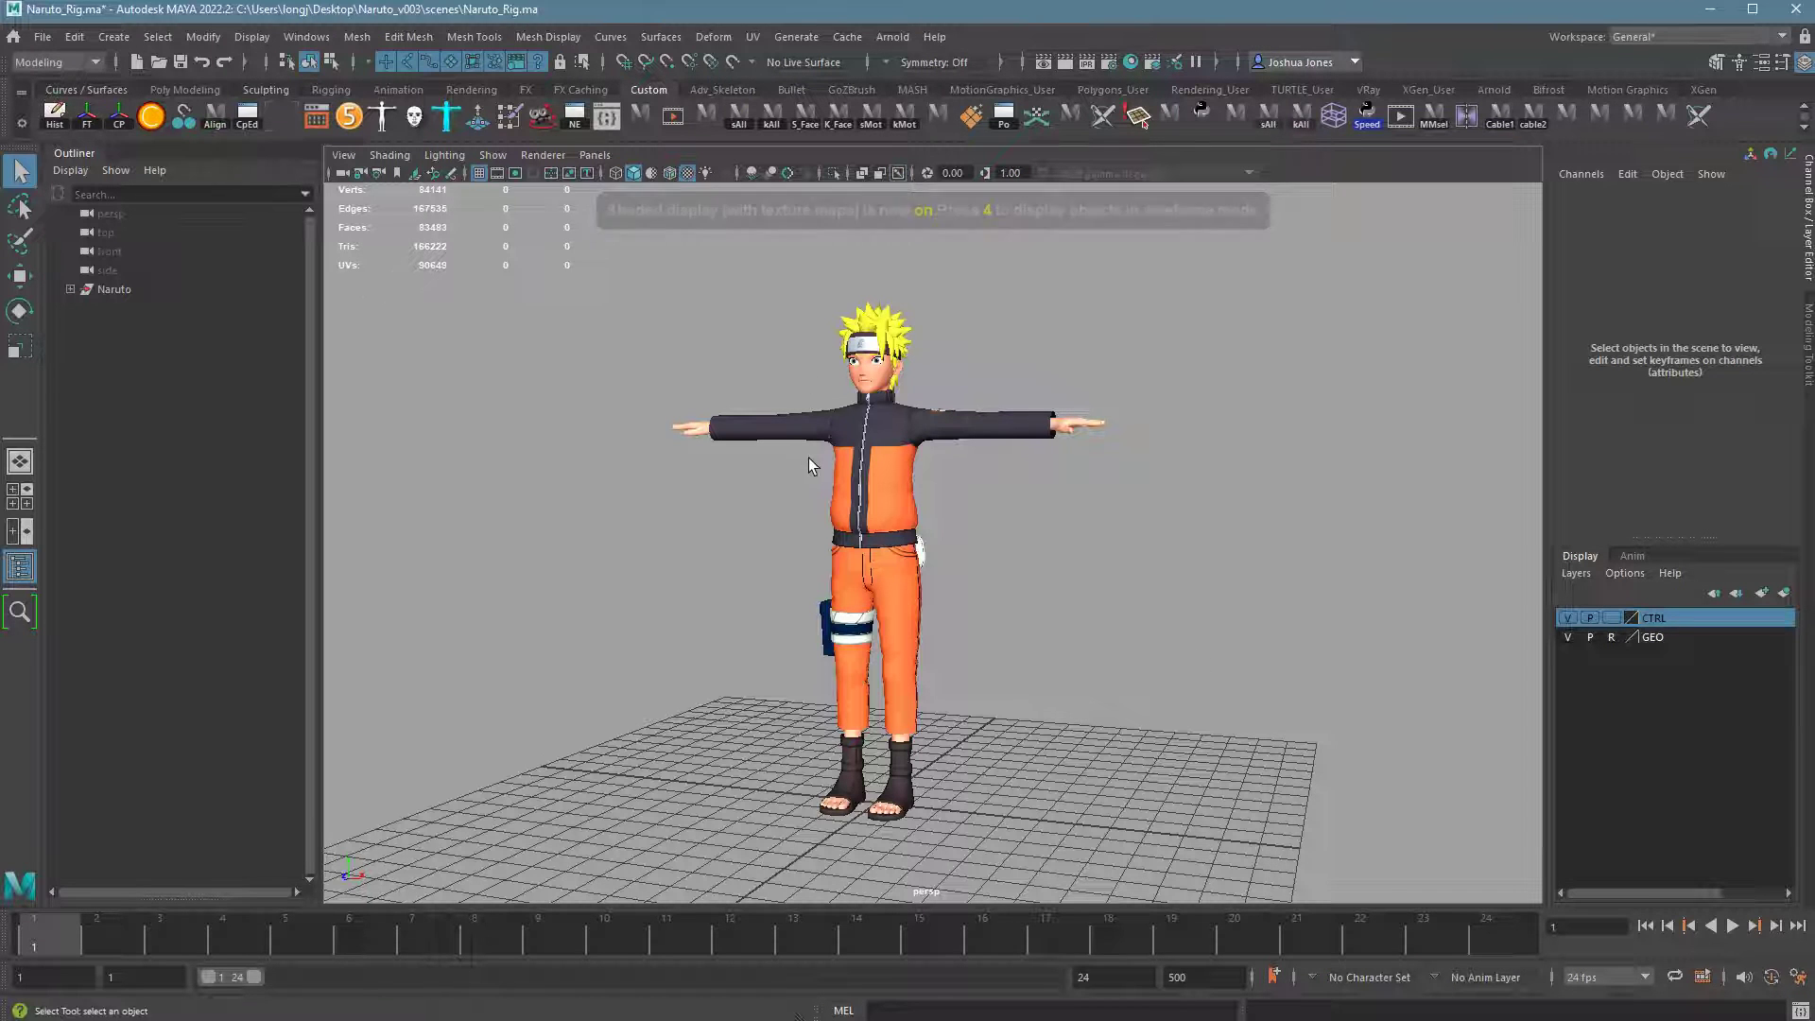
- Select all of the character's meshes in the viewport and unlock their translate, rotate and scale channels
{"action": "left_click_drag", "start_coordinate": [735, 459], "coordinate": [1097, 820]}
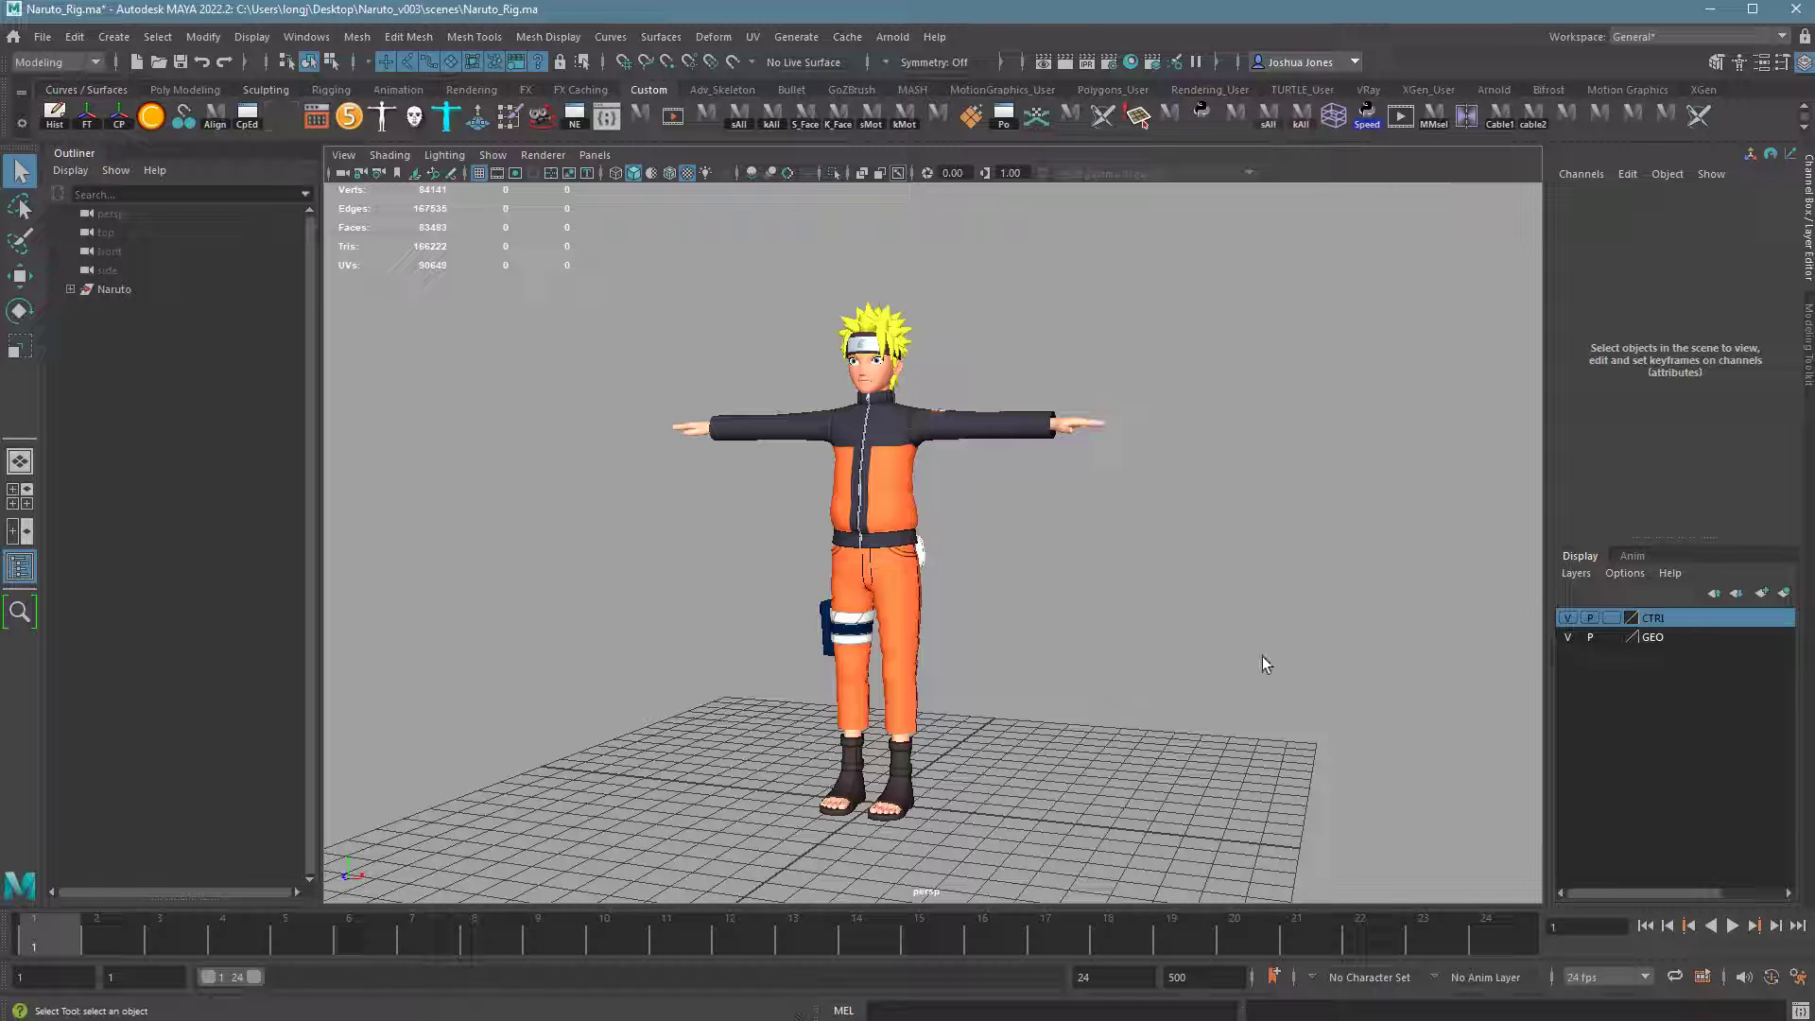
{"action": "left_click_drag", "start_coordinate": [650, 267], "coordinate": [1251, 851]}
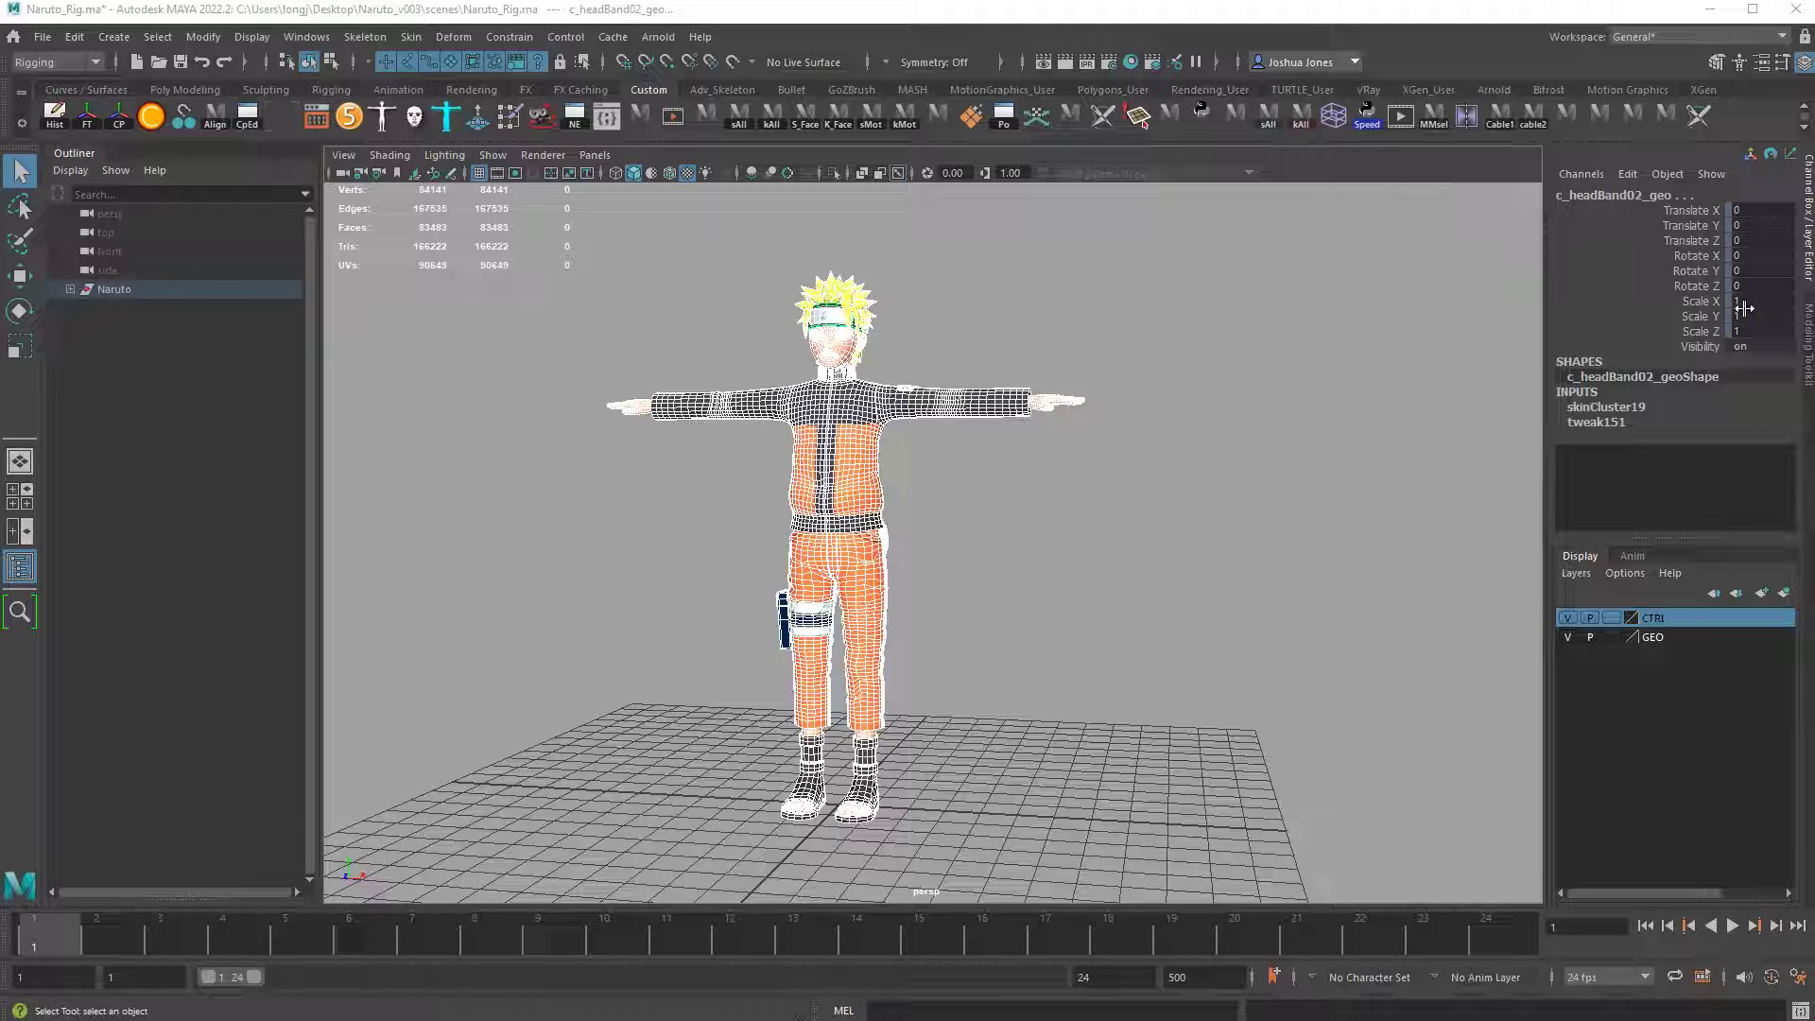
{"action": "left_click", "coordinate": [1691, 210]}
{"action": "left_click_drag", "start_coordinate": [1690, 215], "coordinate": [1702, 334]}
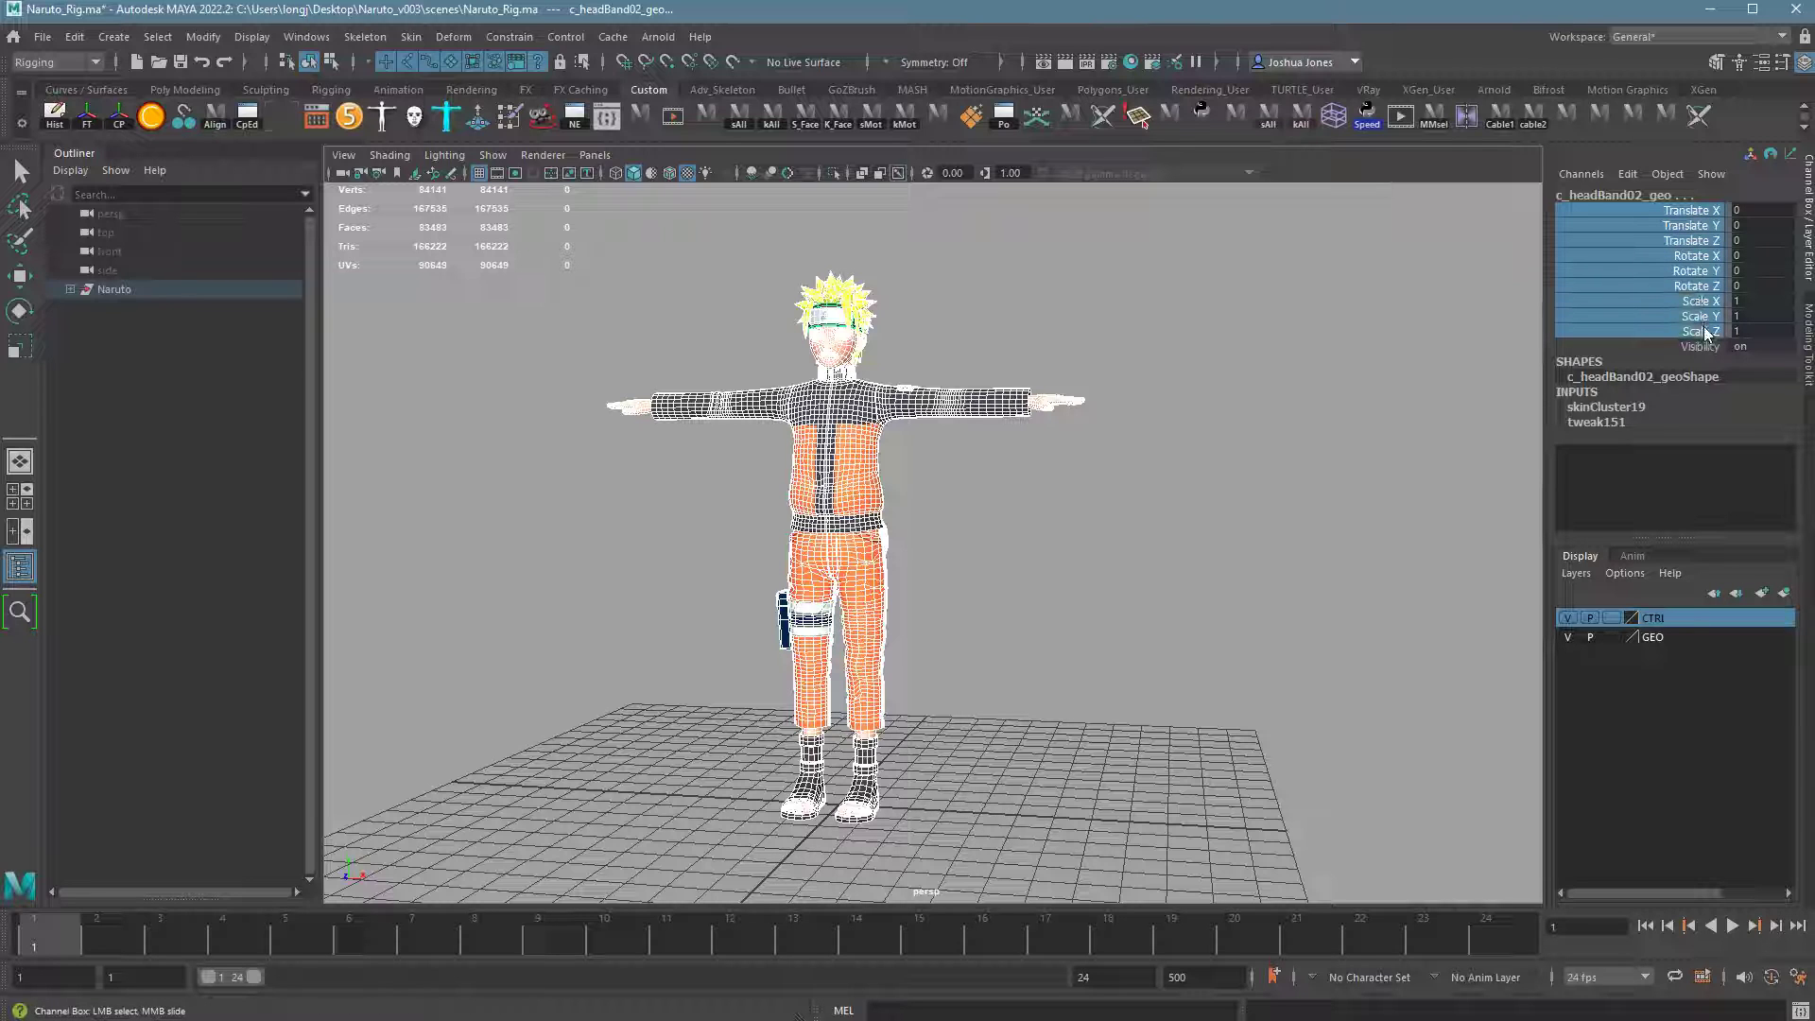
{"action": "right_click", "coordinate": [1693, 252]}
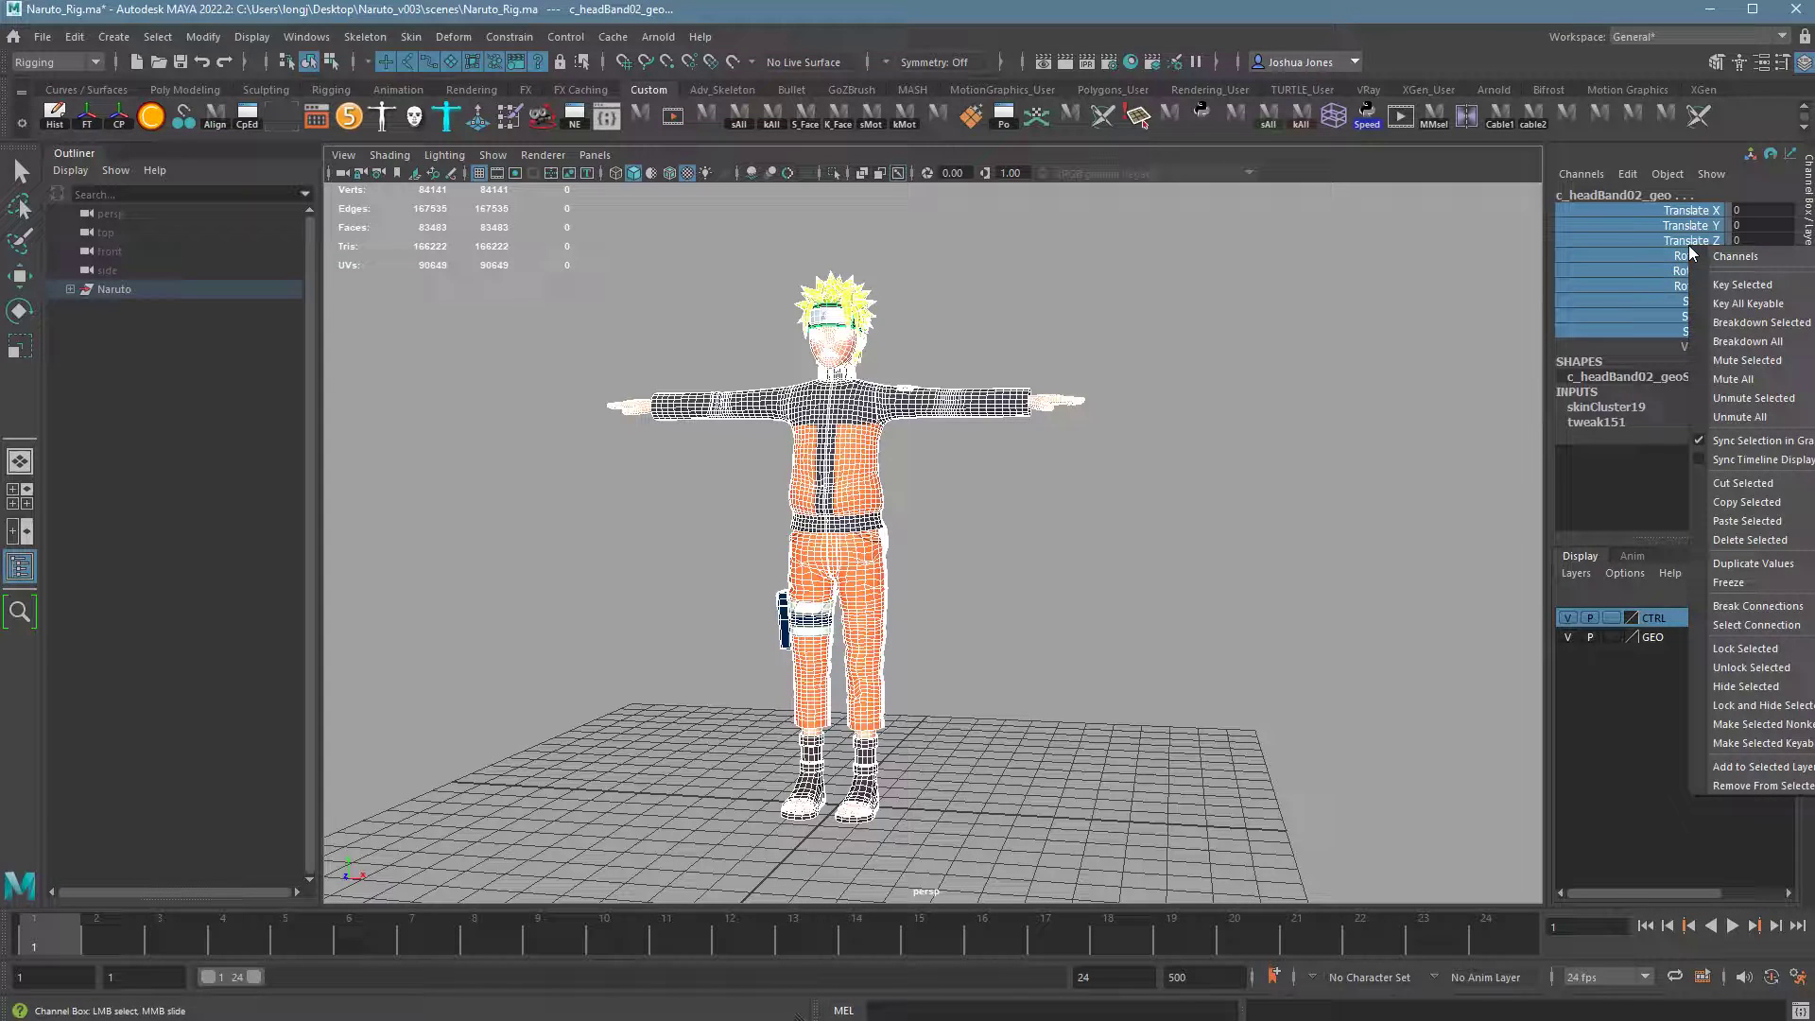
{"action": "left_click", "coordinate": [1792, 667]}
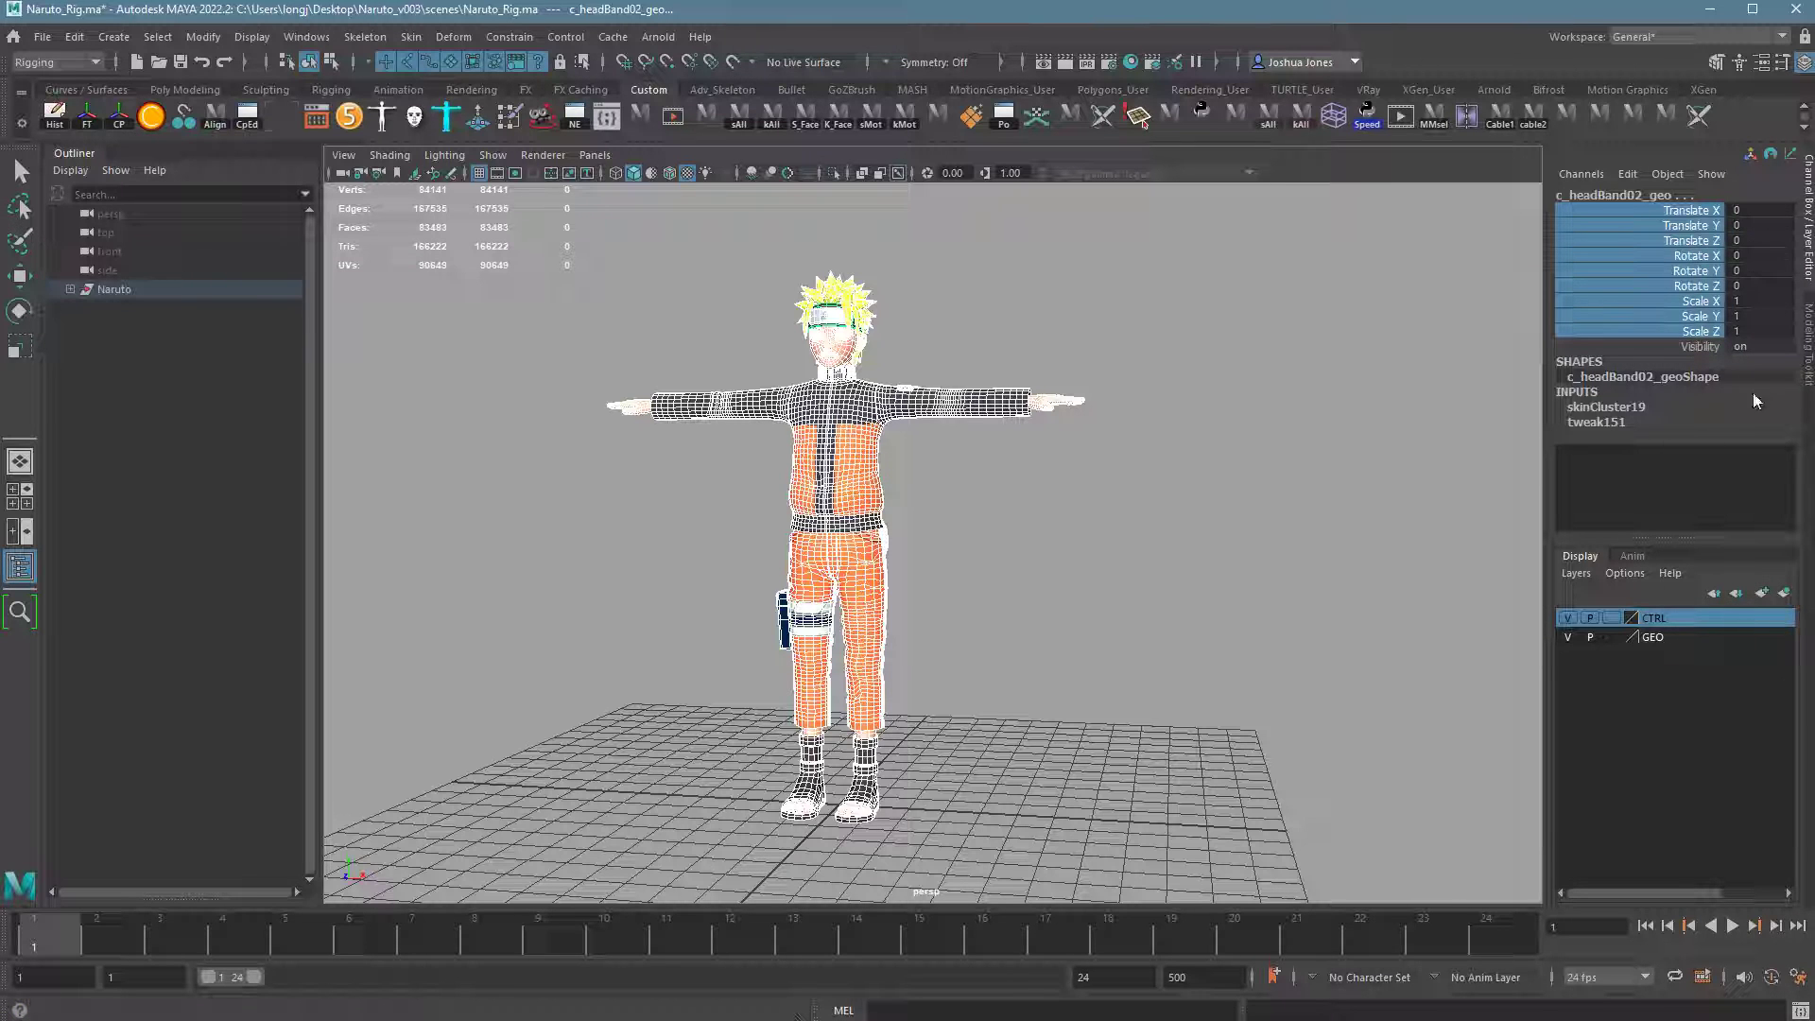
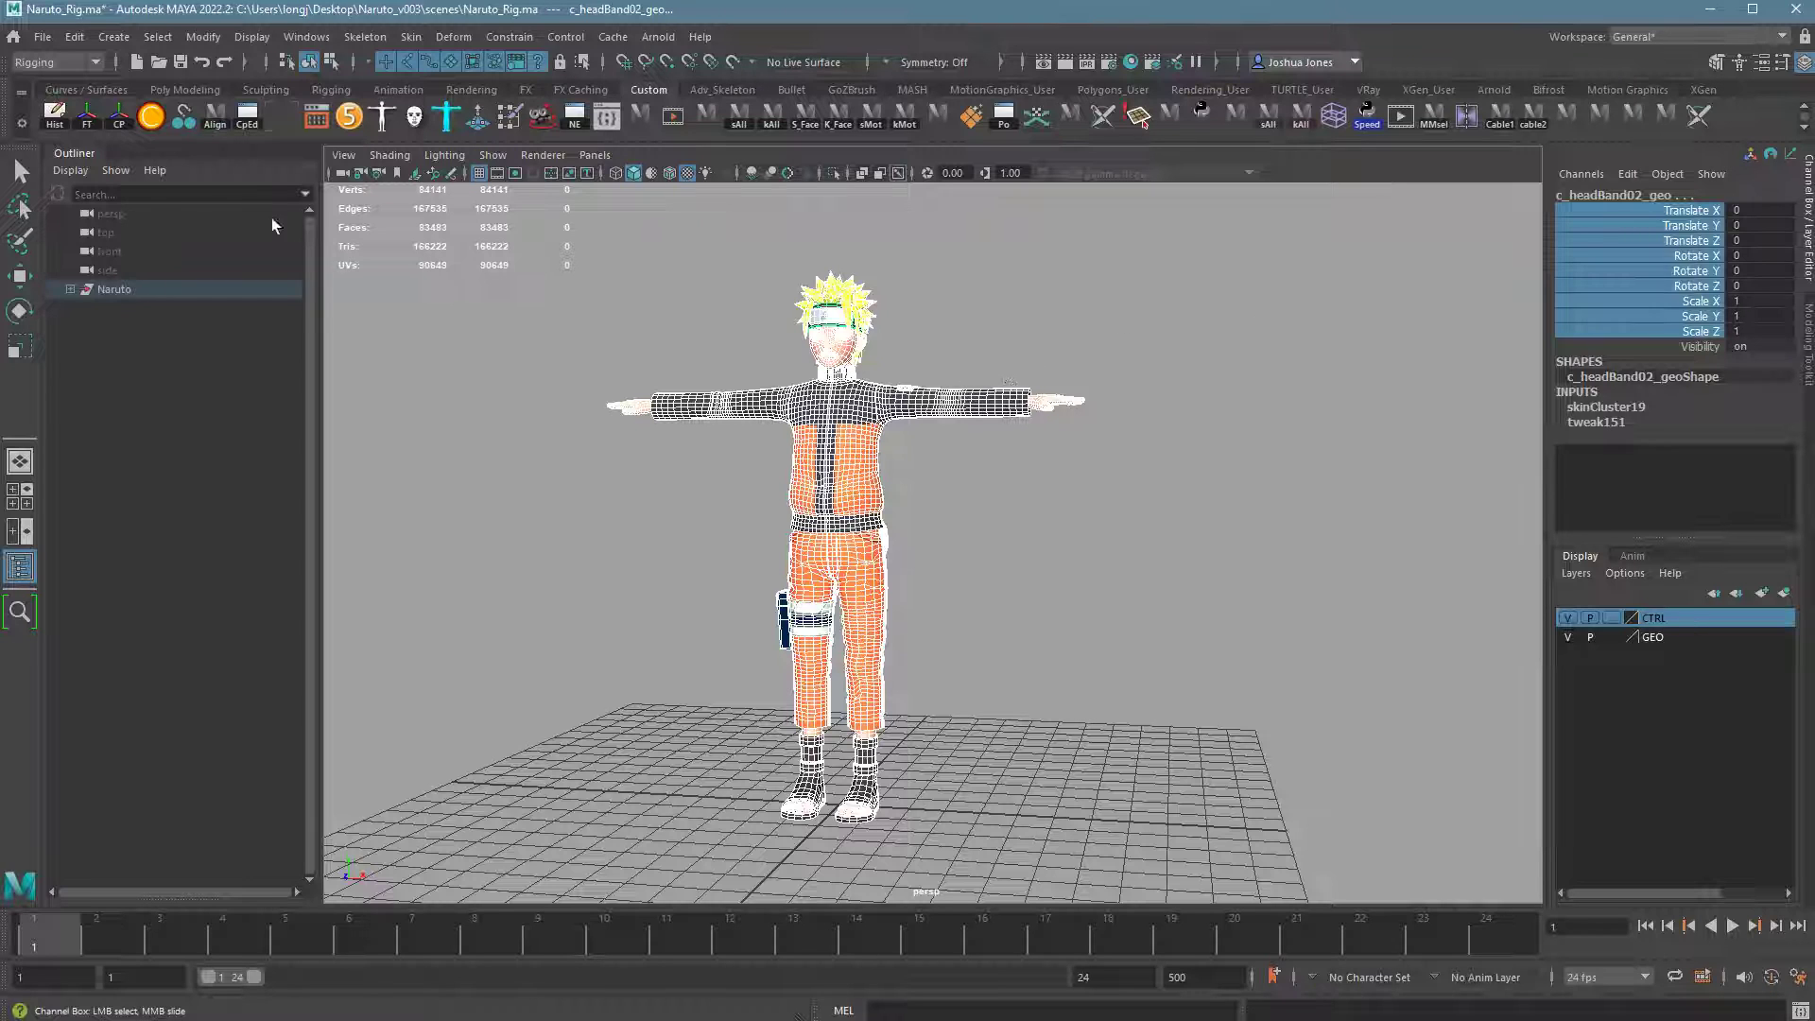
- Freeze the transformations of the selected character meshes
{"action": "left_click", "coordinate": [206, 39]}
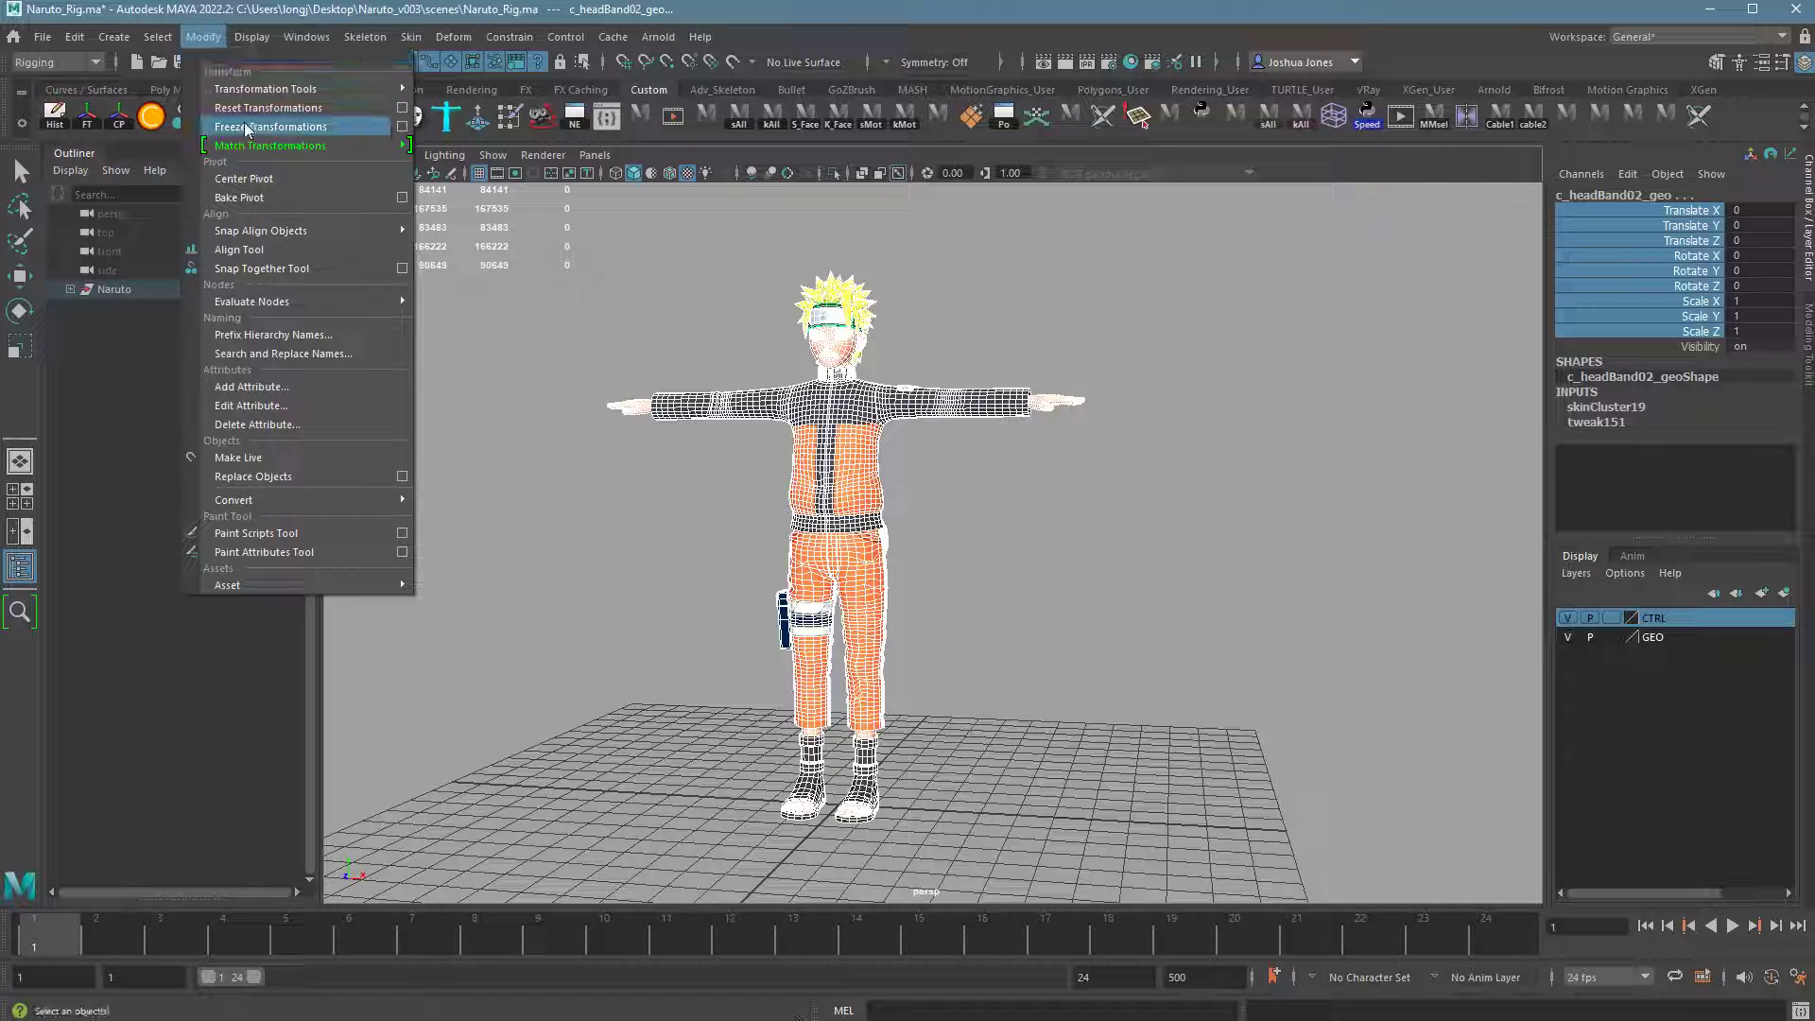
{"action": "left_click", "coordinate": [247, 128]}
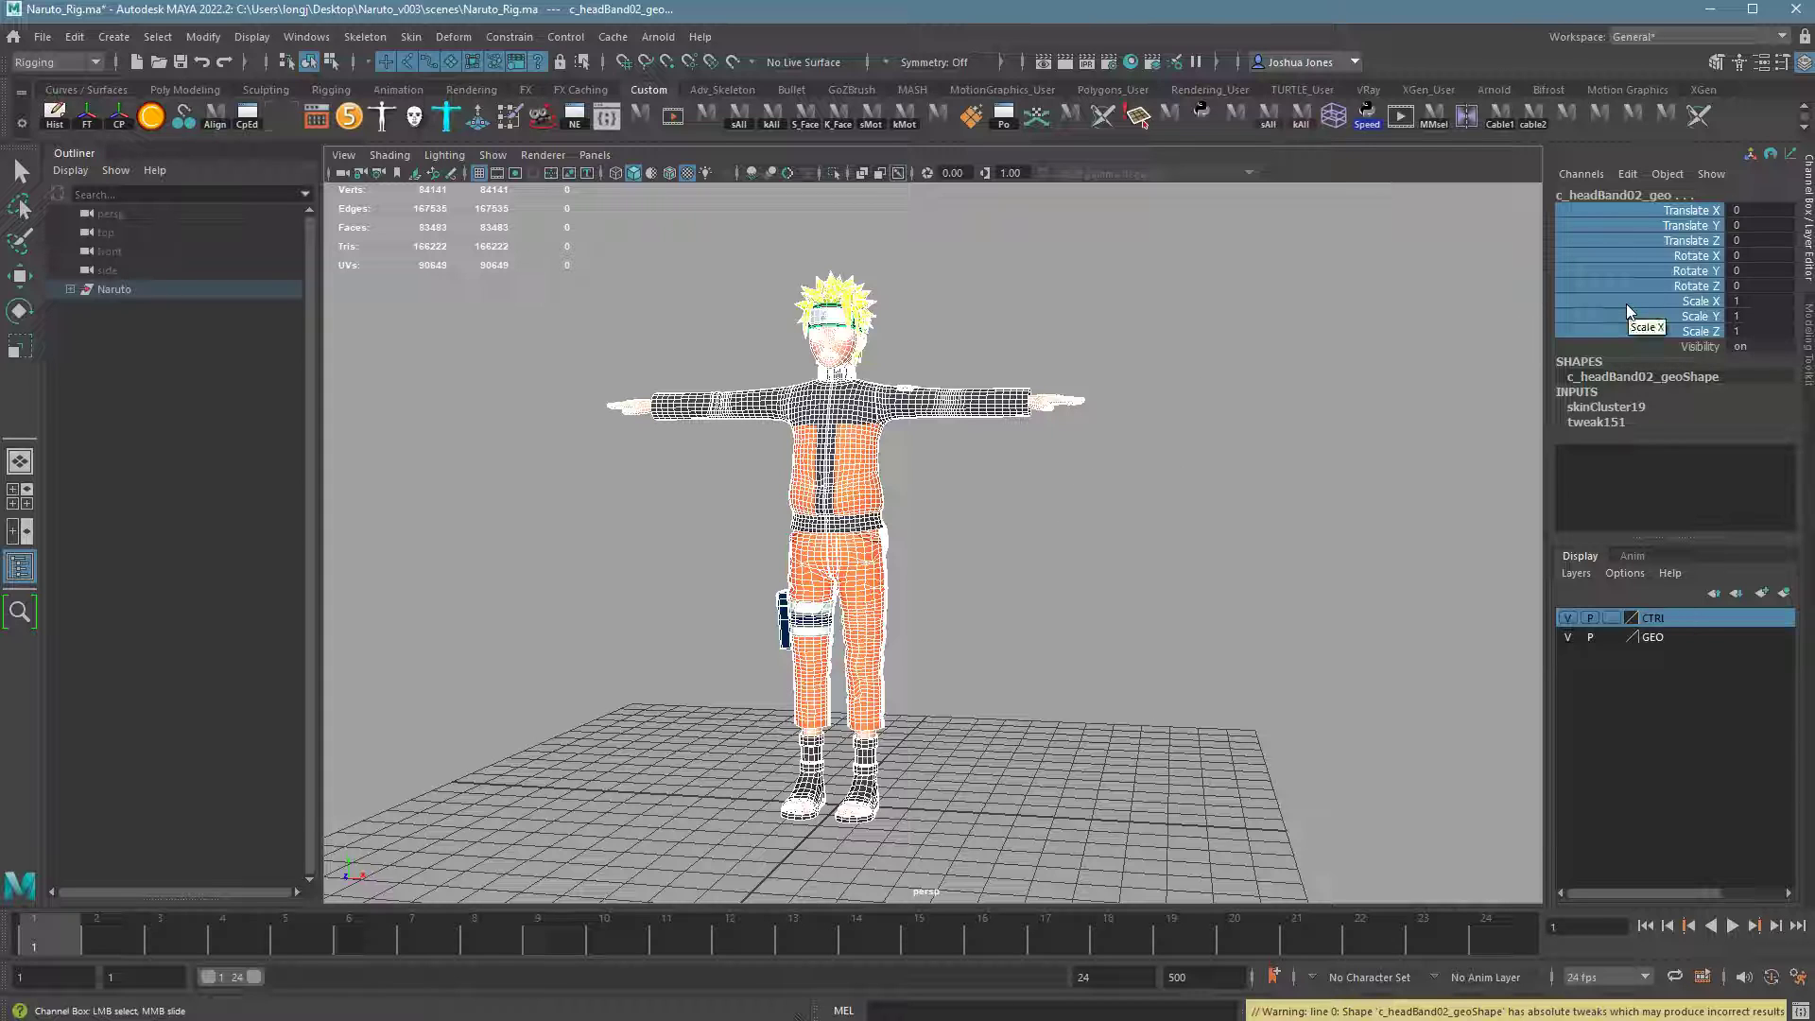
- Delete the construction history of the selected character meshes
{"action": "left_click", "coordinate": [76, 37]}
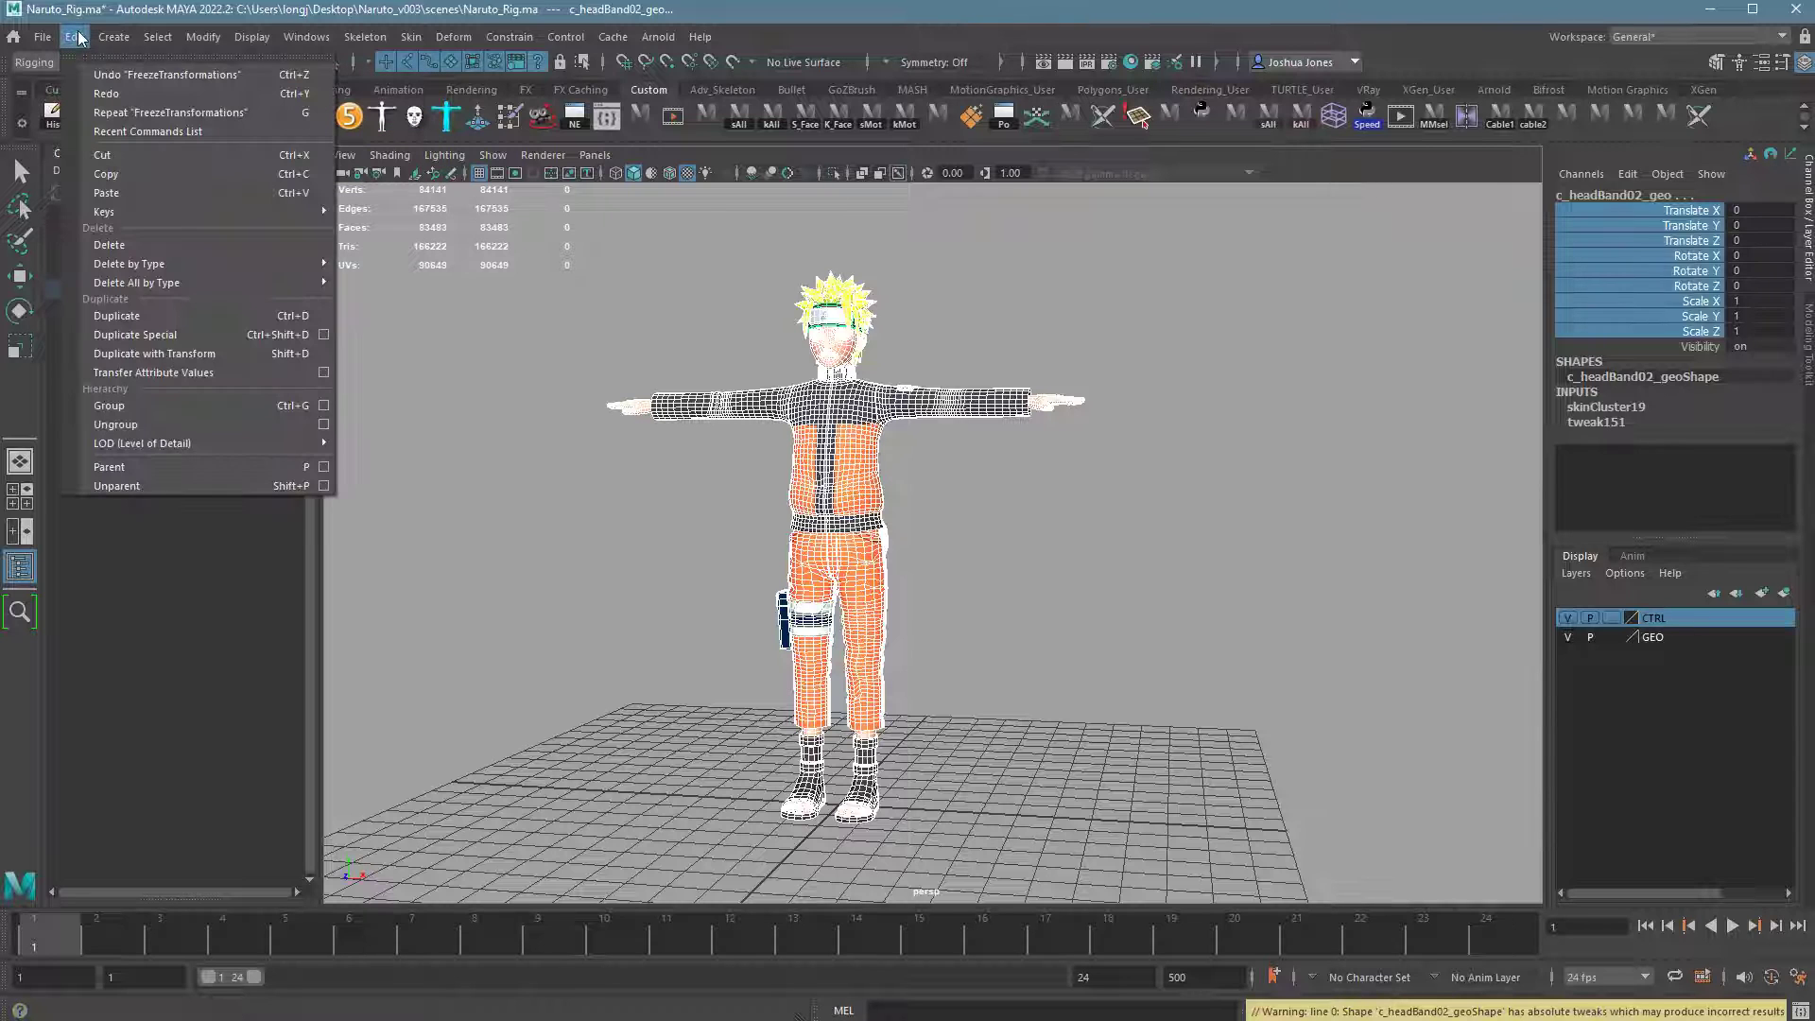
{"action": "mouse_move", "coordinate": [138, 263]}
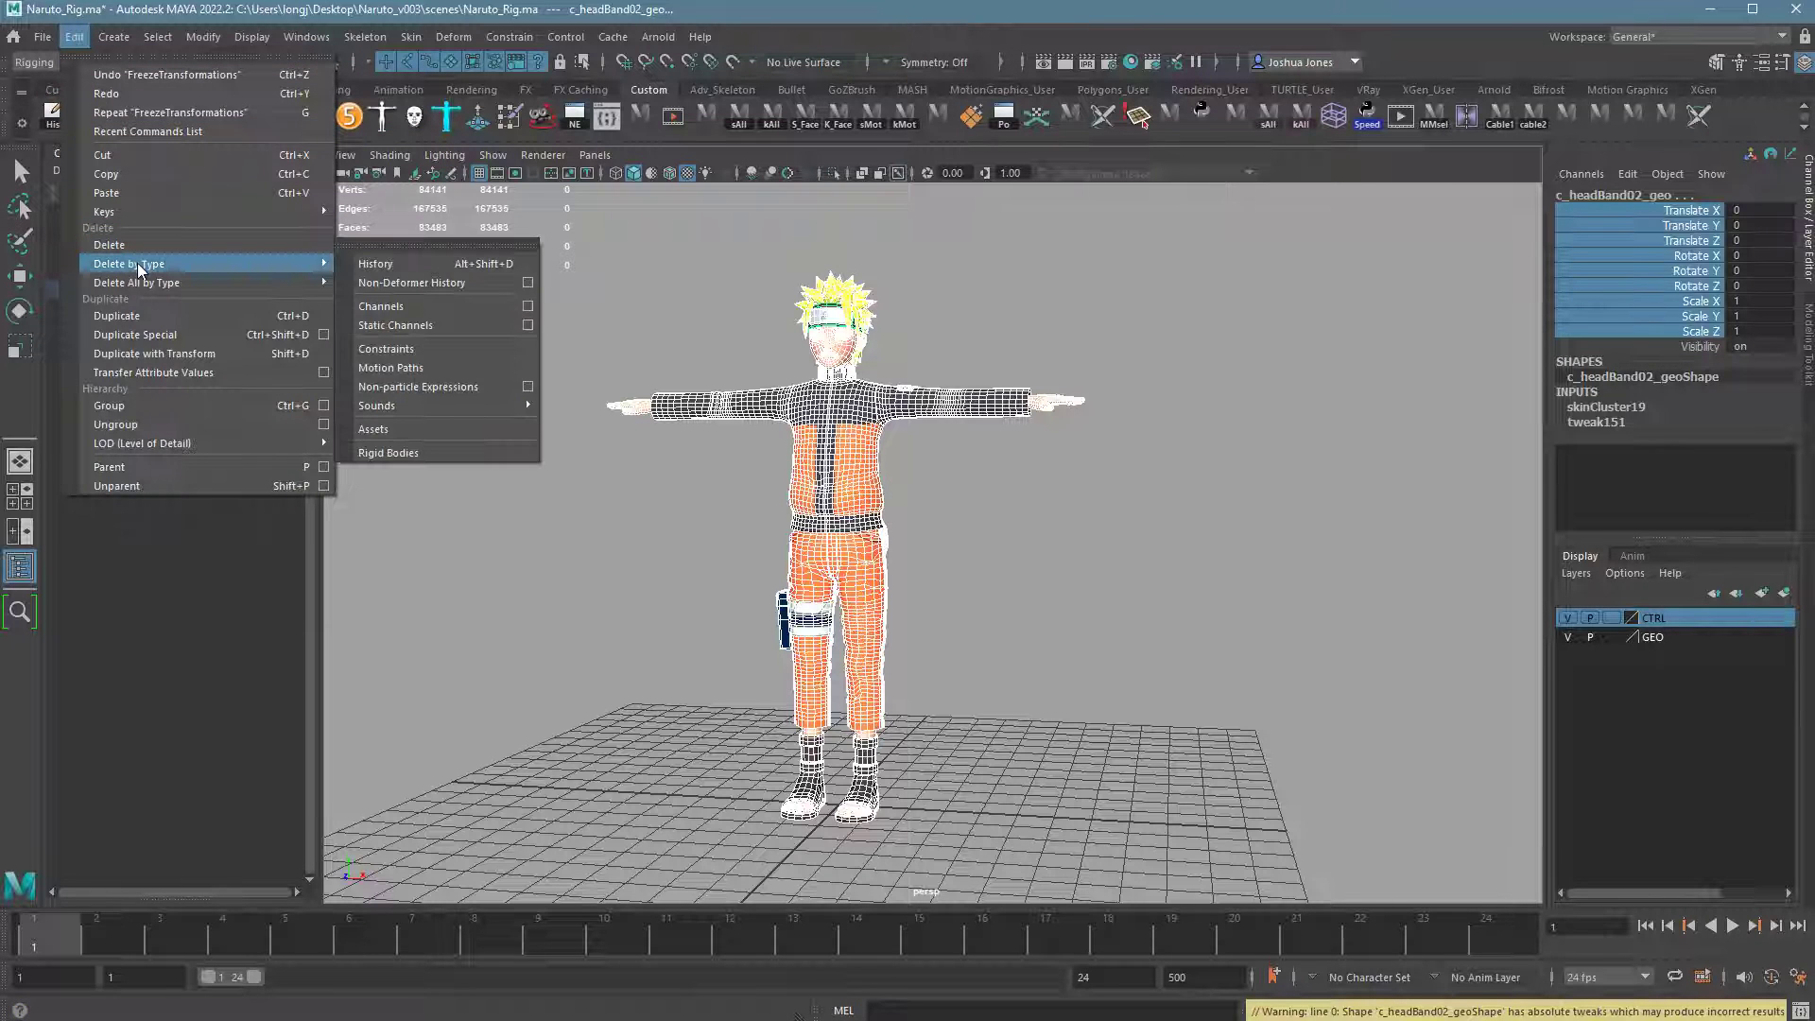
{"action": "left_click", "coordinate": [417, 263]}
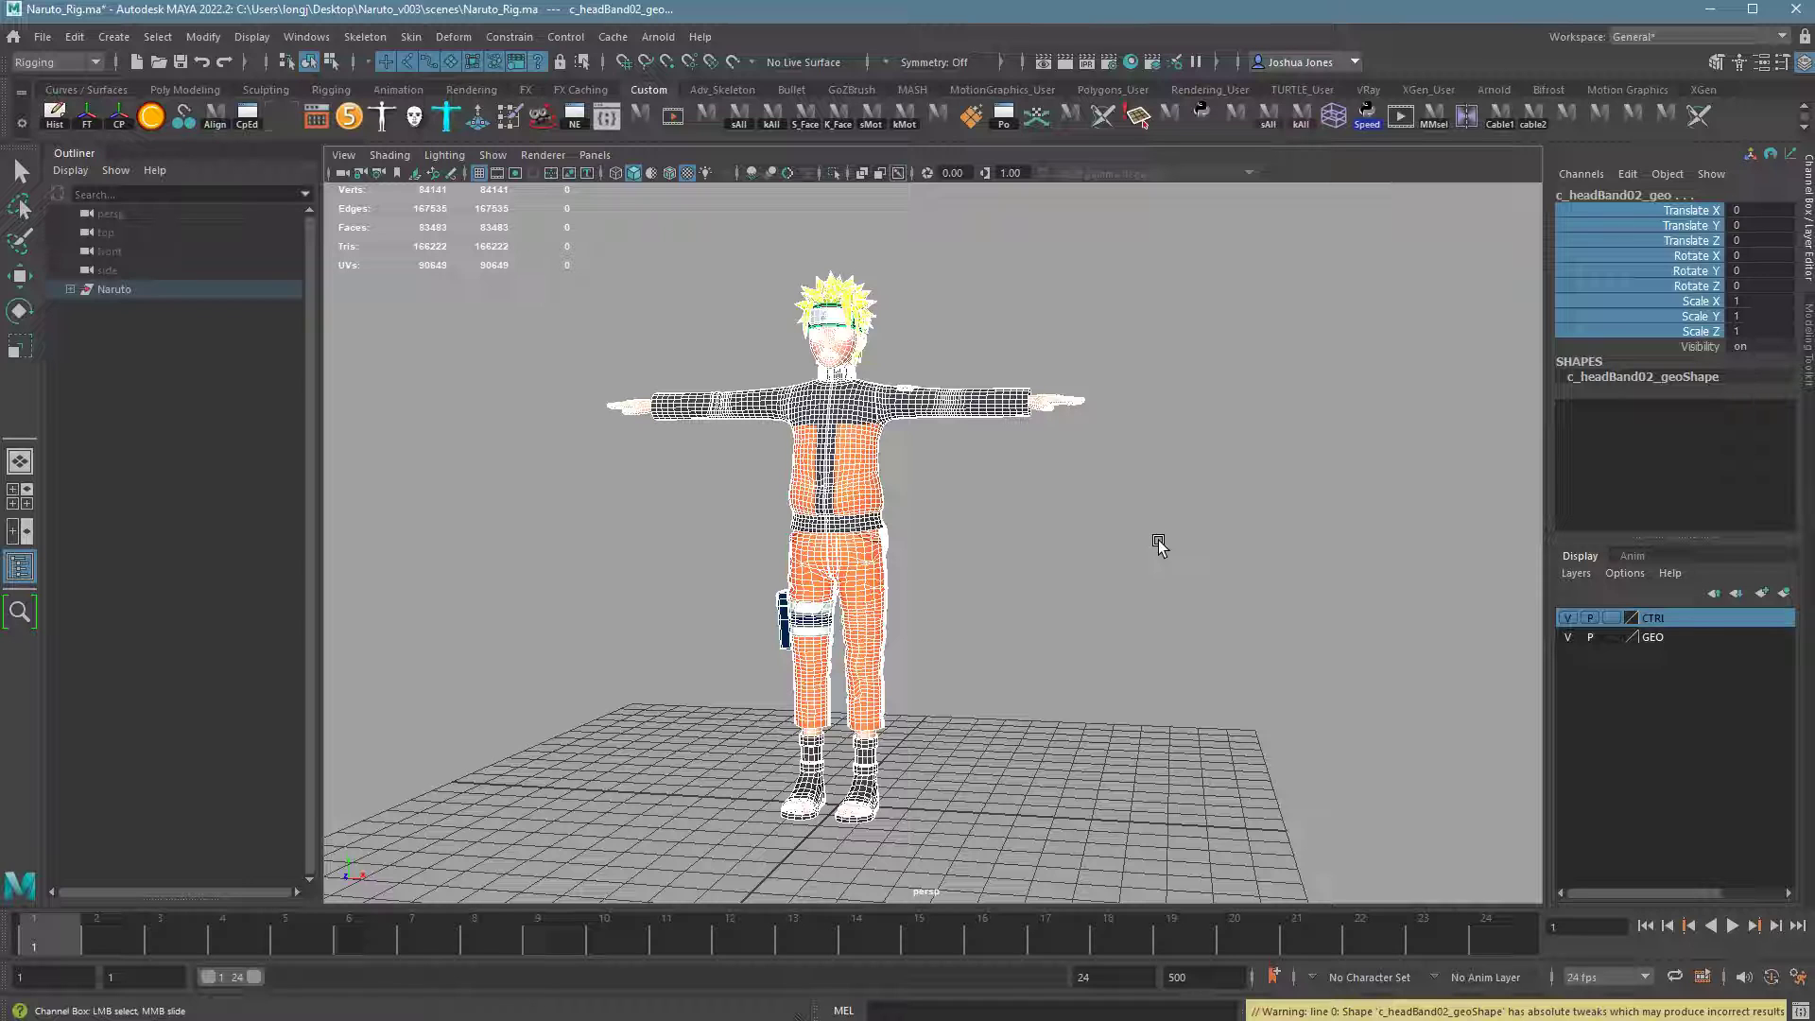
- Unparent the selected meshes from the Naruto hierarchy so they sit at the scene's root level
{"action": "key", "text": "ctrl+a"}
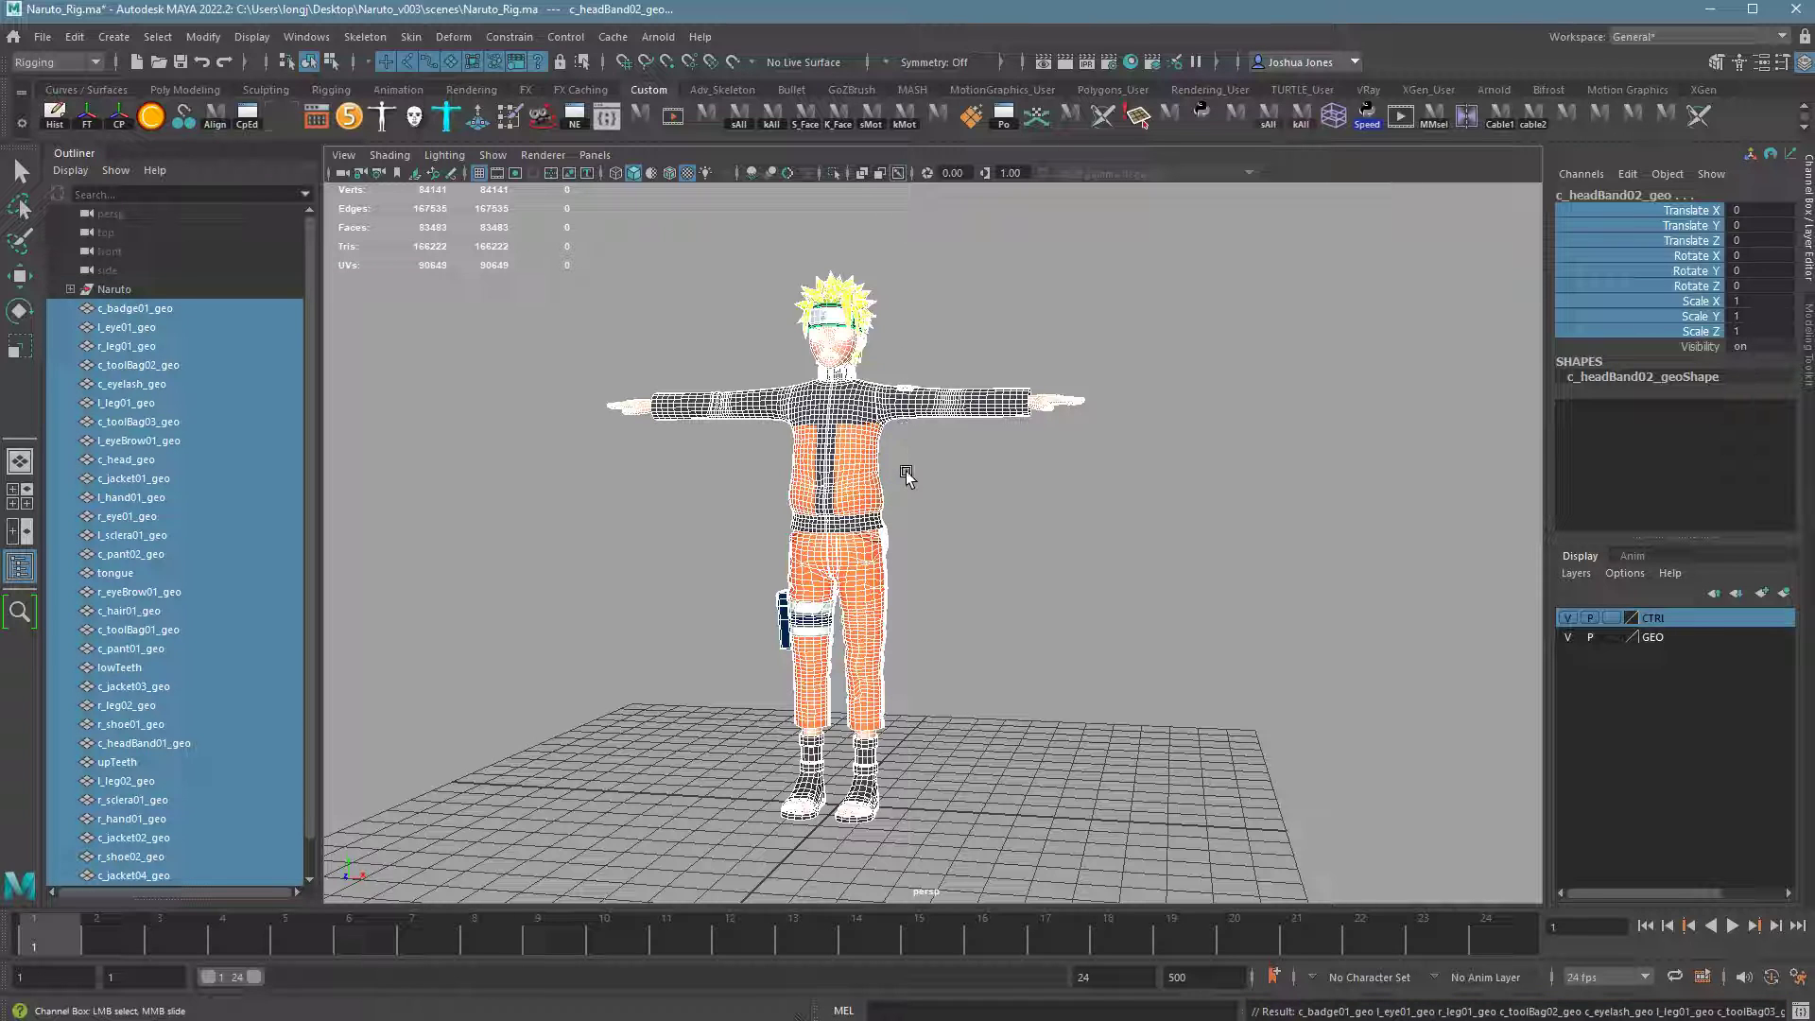
{"action": "scroll", "coordinate": [189, 541], "scroll_direction": "down", "scroll_amount": 2}
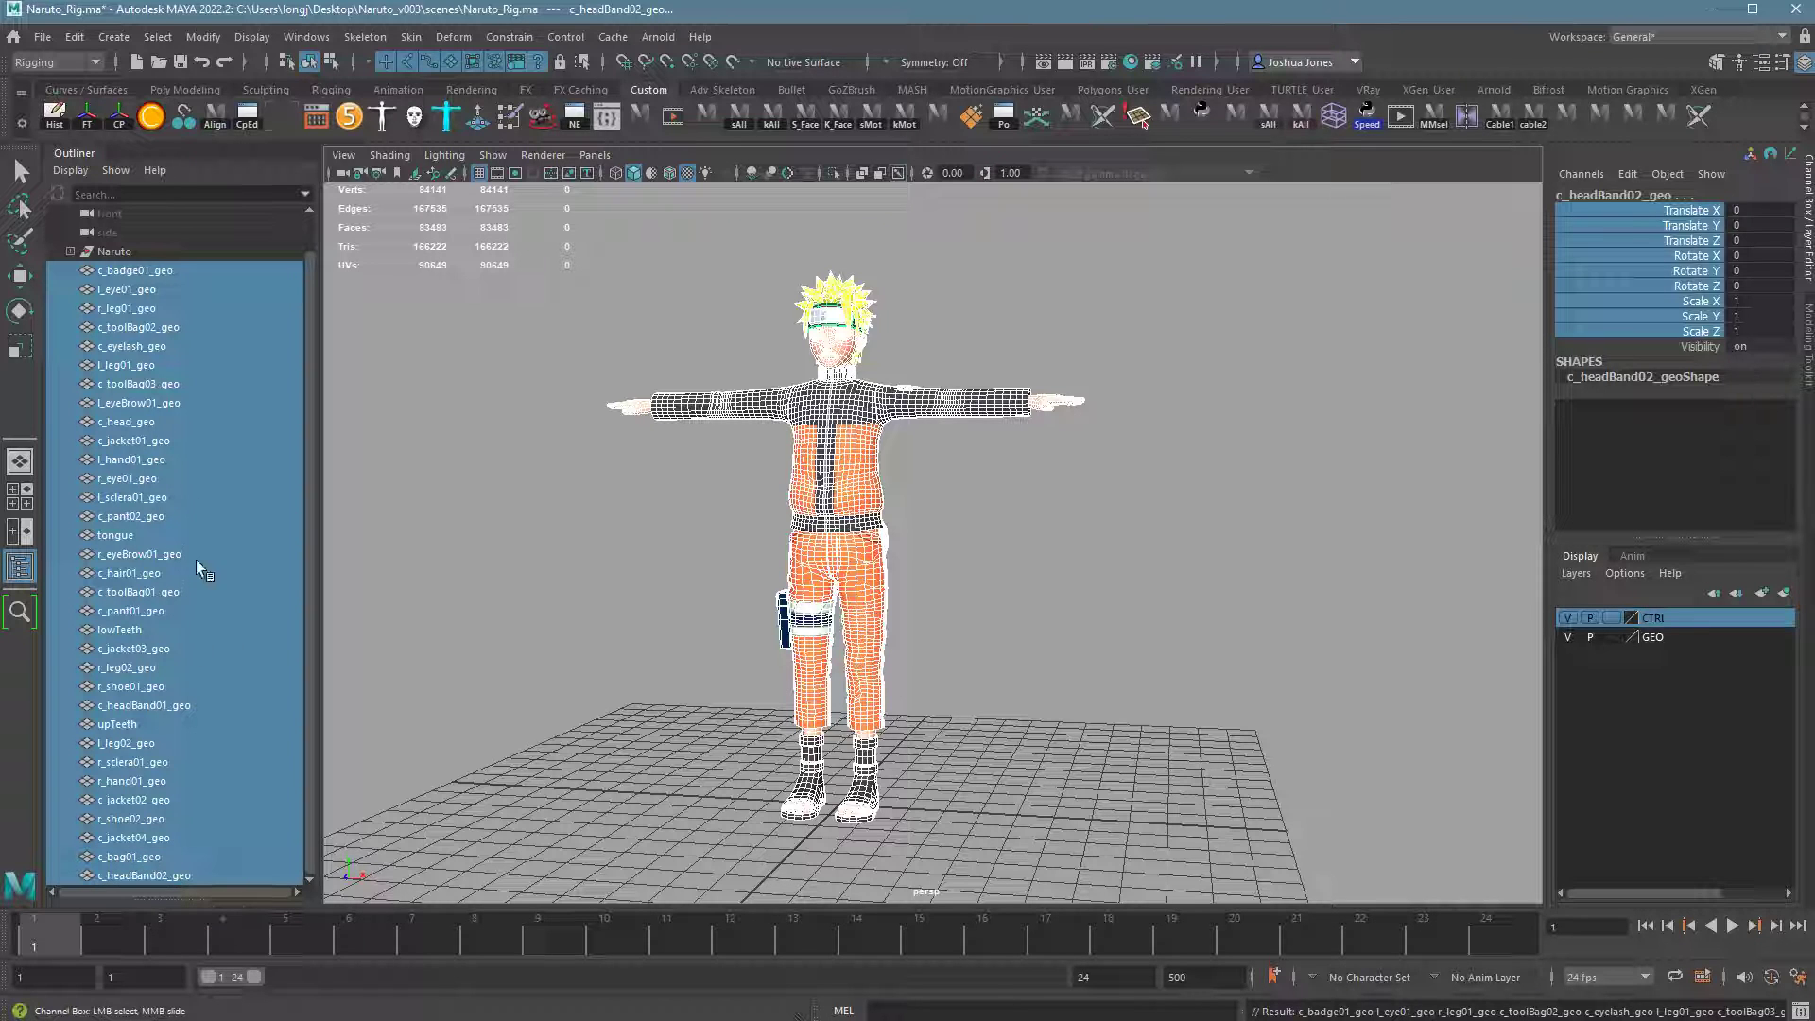
{"action": "scroll", "coordinate": [199, 558], "scroll_direction": "up", "scroll_amount": 2}
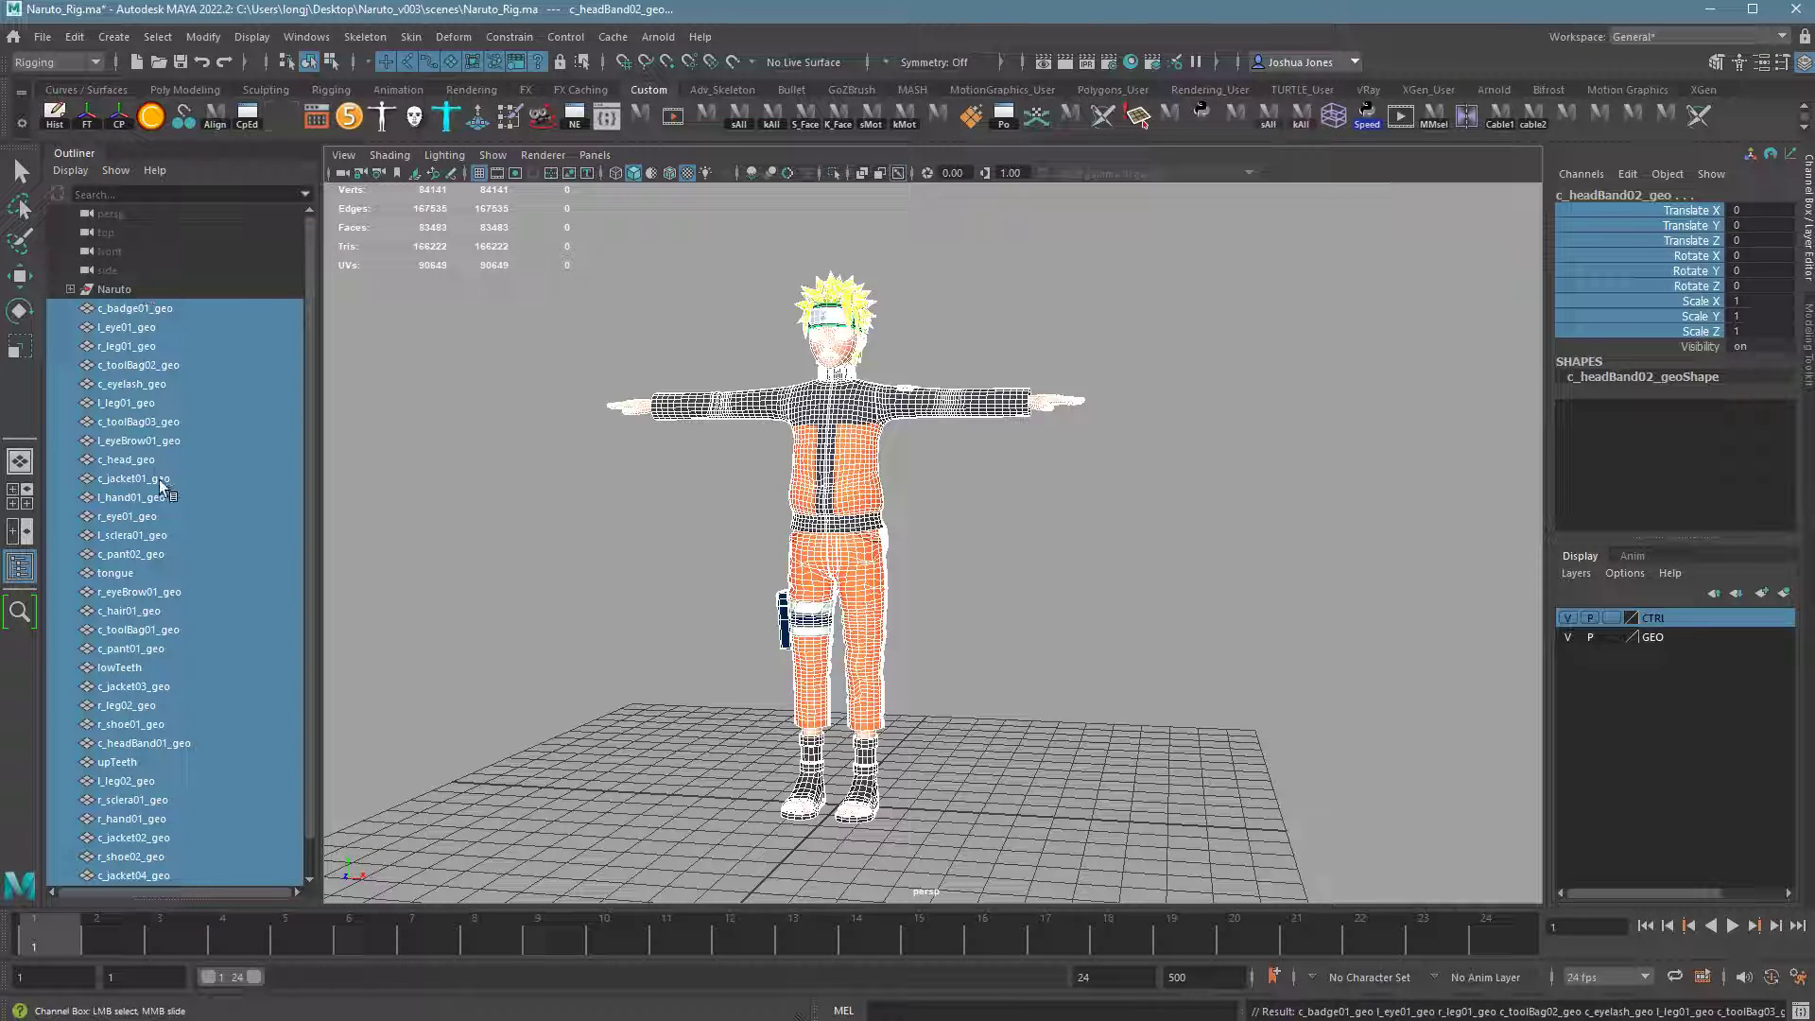
- Group the unparented meshes, rename the group as geo, and clear the selection
{"action": "key", "text": "ctrl+g"}
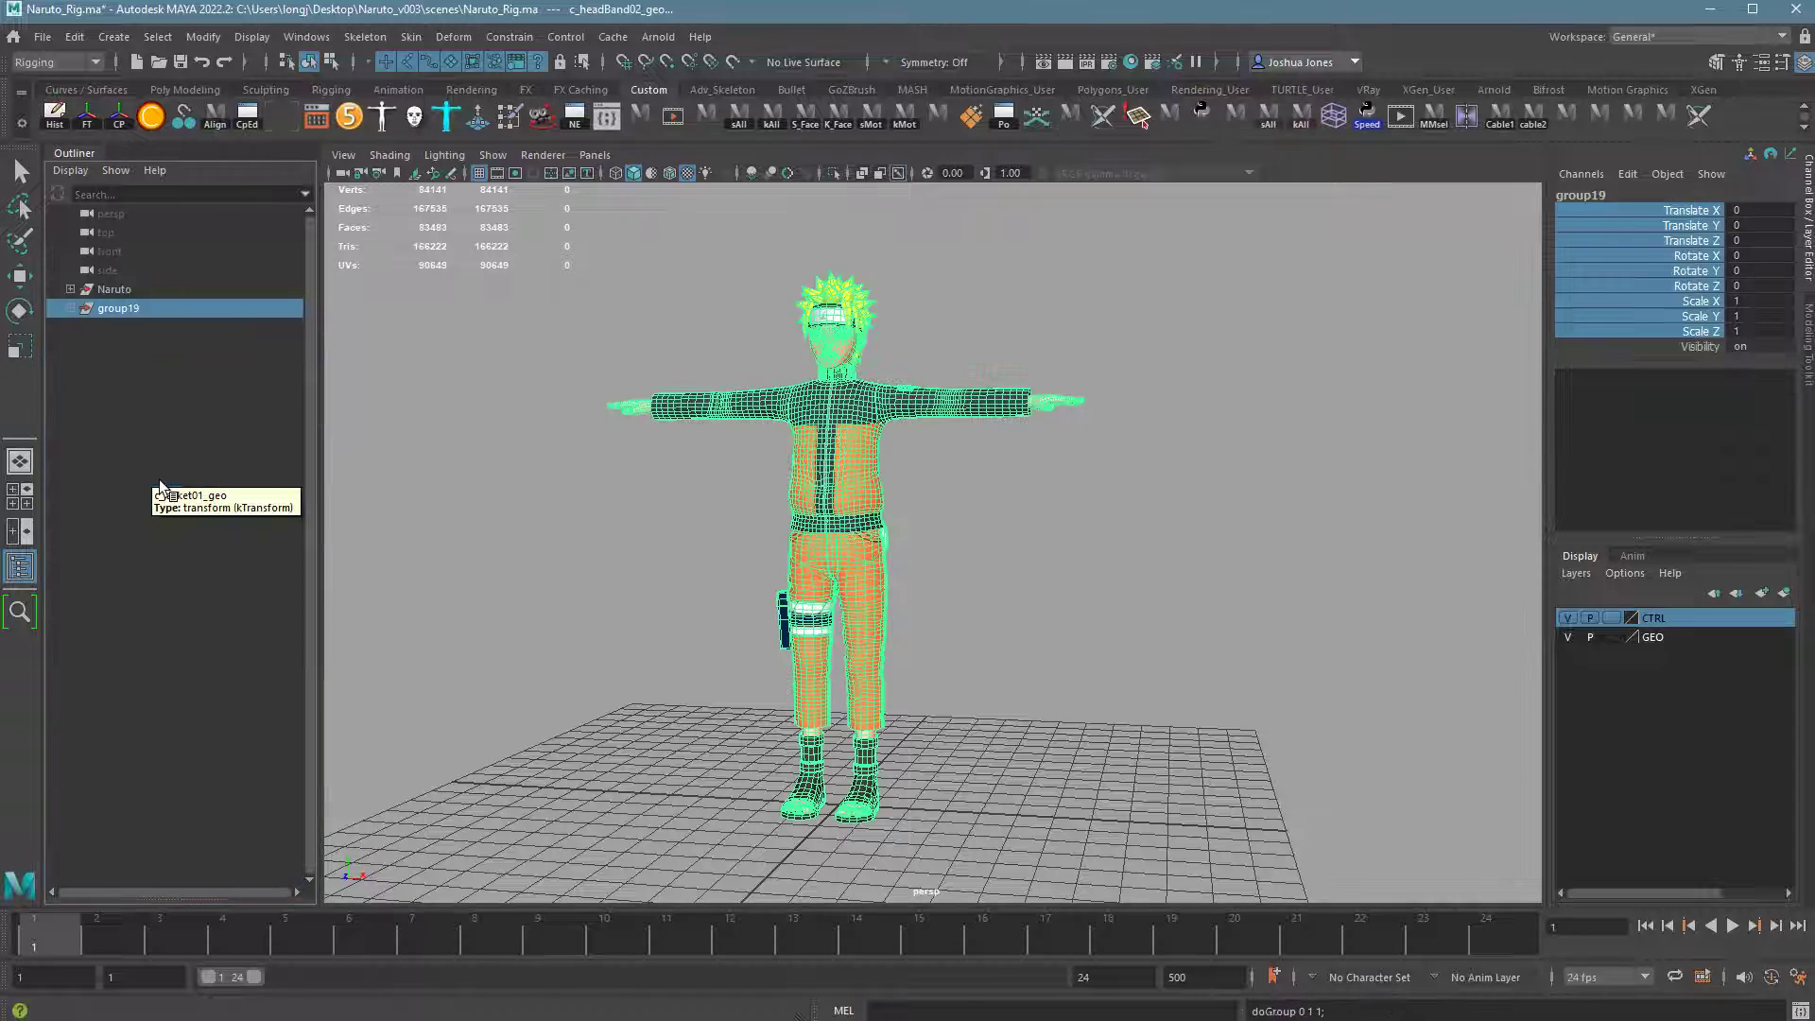
{"action": "double_click", "coordinate": [153, 312]}
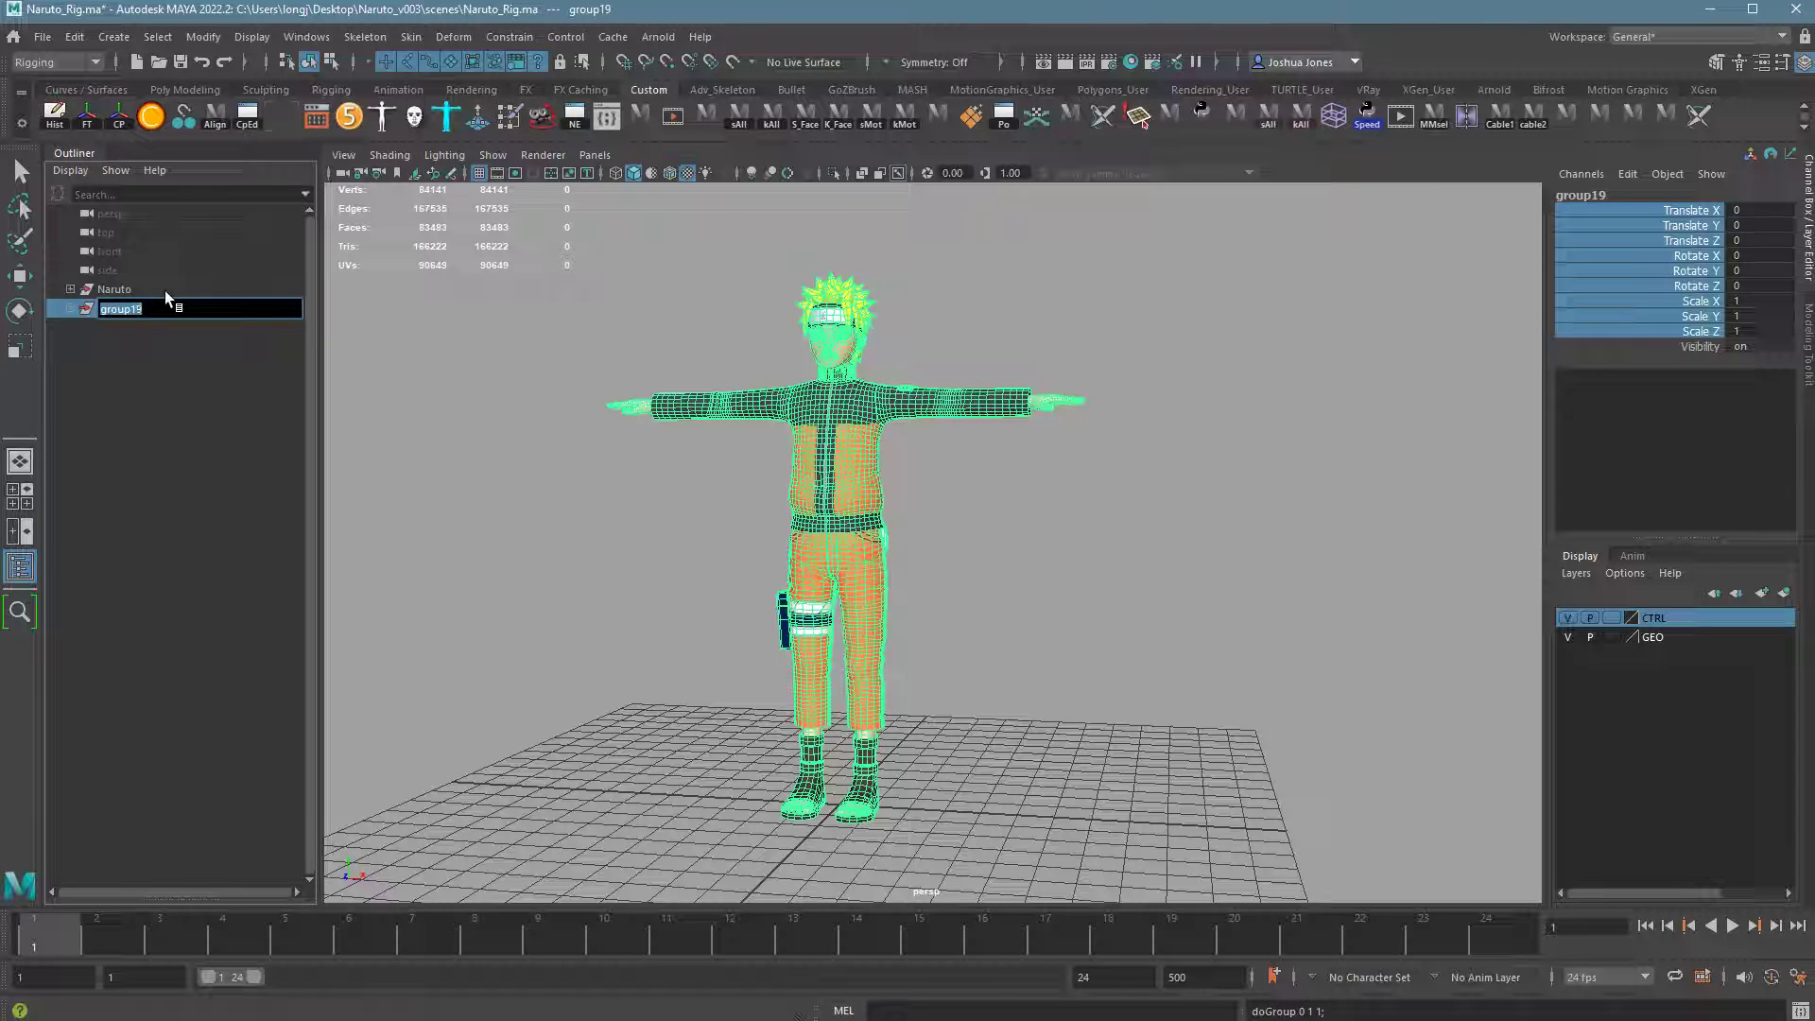
{"action": "type", "text": "geo"}
{"action": "key", "text": "Return"}
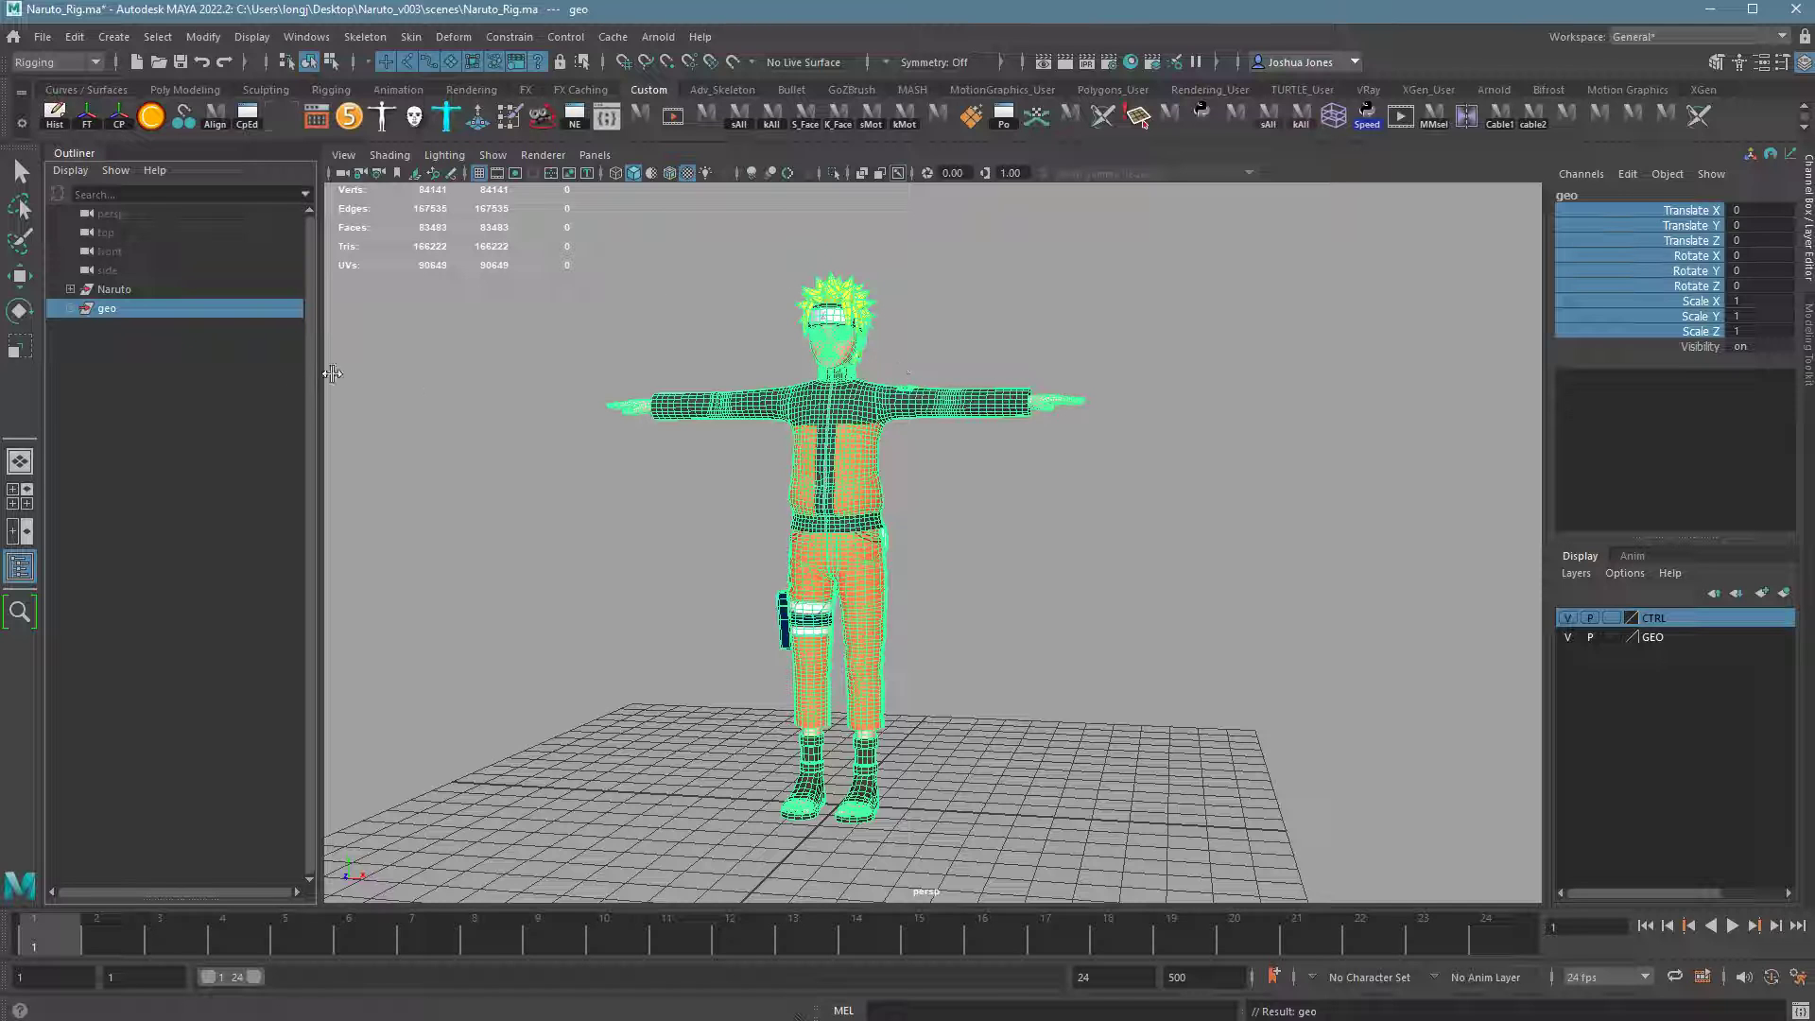
{"action": "key", "text": "q"}
{"action": "left_click", "coordinate": [1026, 545]}
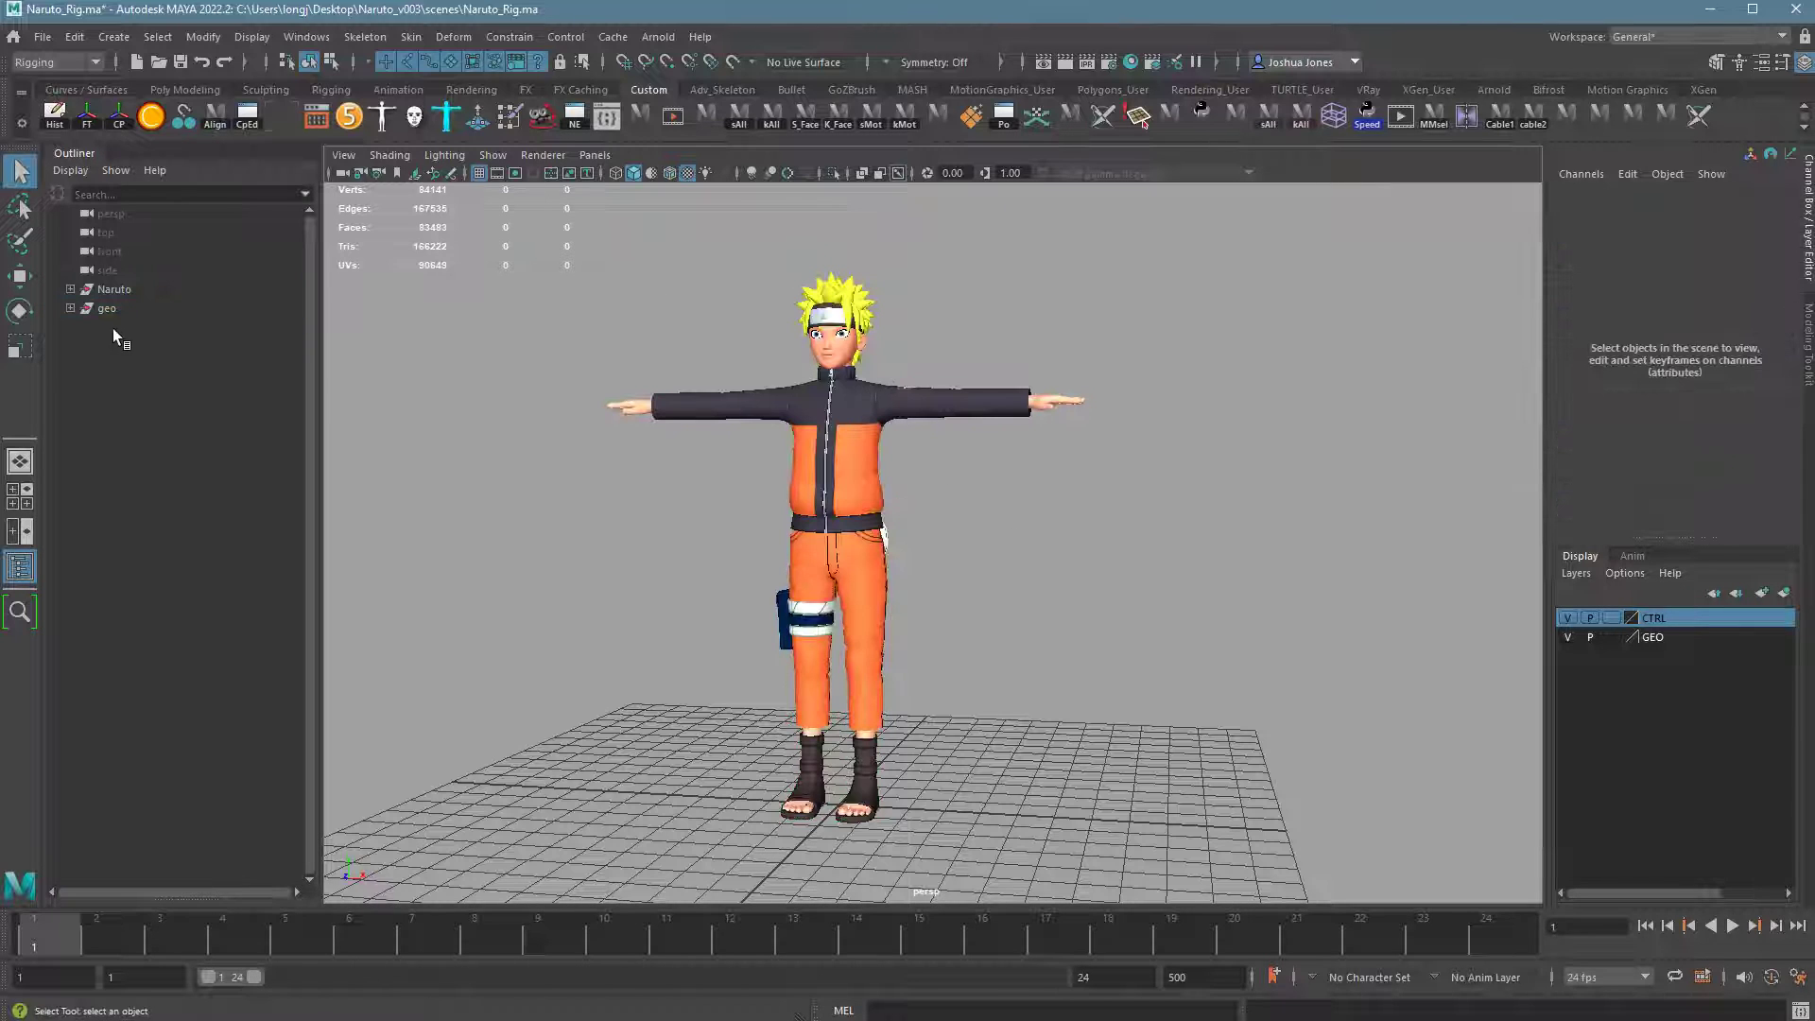
- Expand the geo group and examine the transform values of its individual meshes, including the eye, pants, tool bag and jacket pieces
{"action": "left_click", "coordinate": [111, 311]}
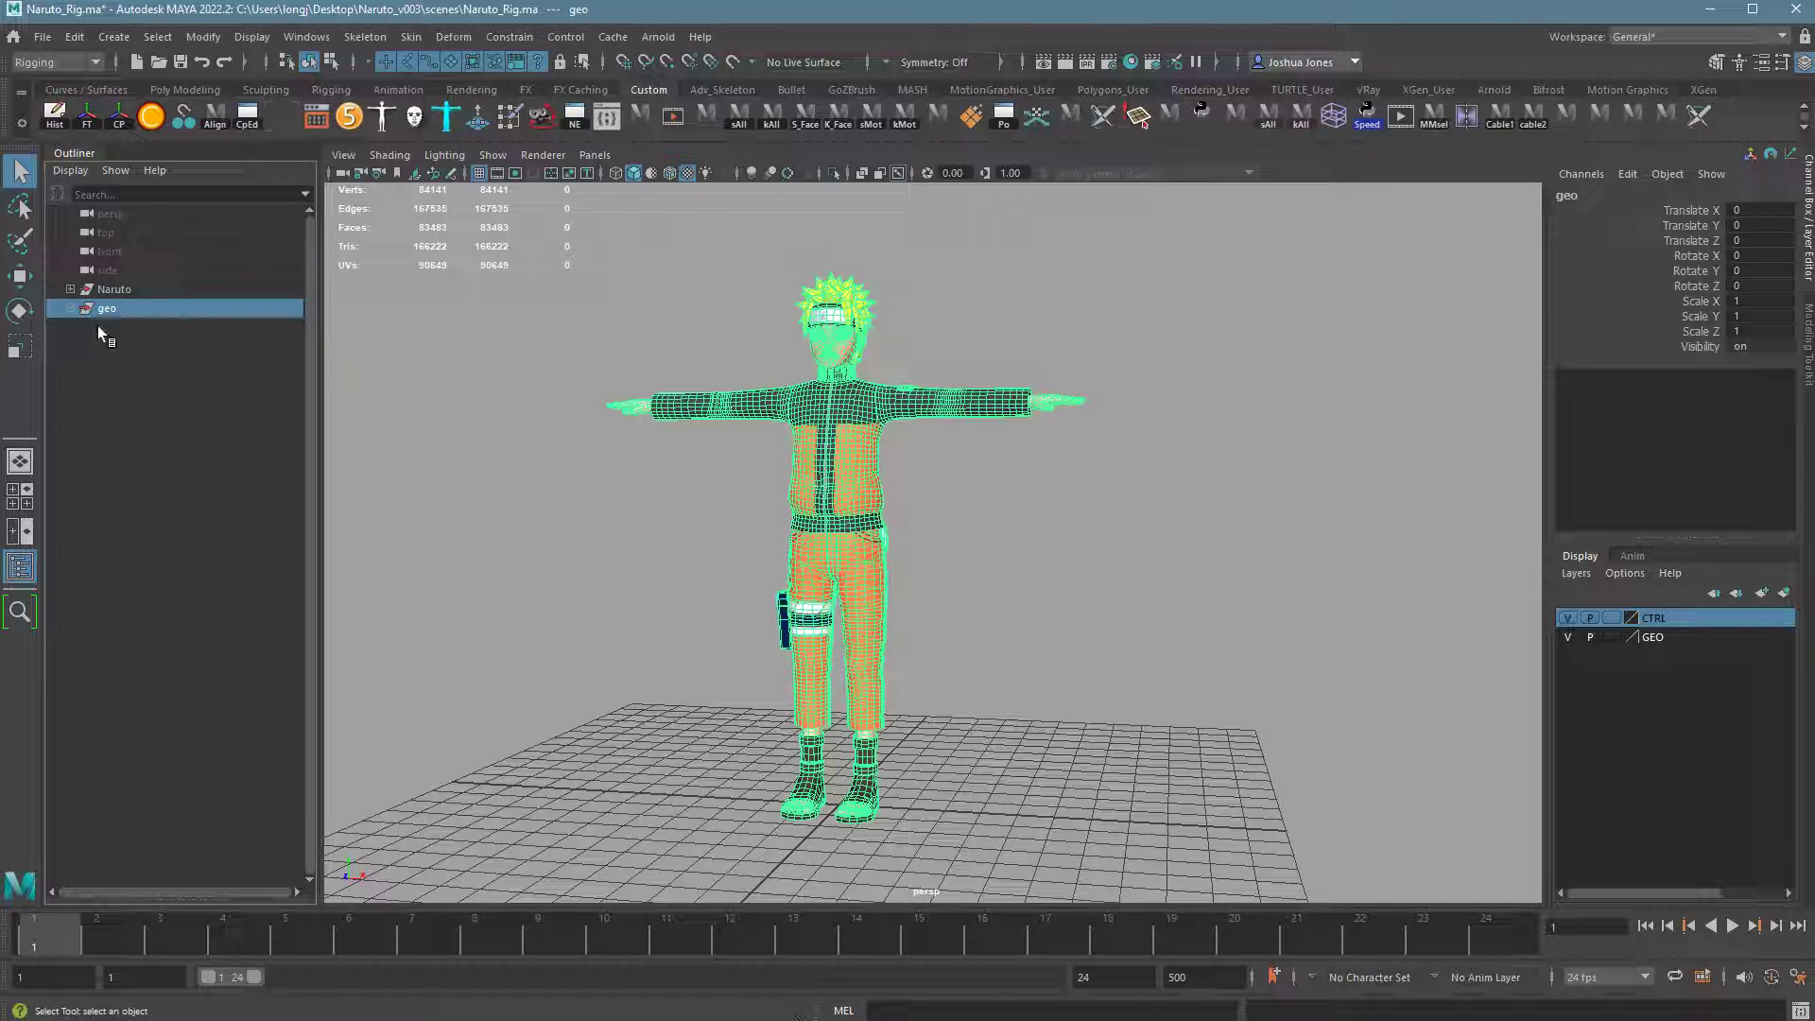
{"action": "left_click", "coordinate": [72, 311]}
{"action": "left_click", "coordinate": [149, 331]}
{"action": "left_click", "coordinate": [150, 350]}
{"action": "left_click", "coordinate": [168, 422]}
{"action": "left_click", "coordinate": [180, 592]}
{"action": "left_click", "coordinate": [186, 668]}
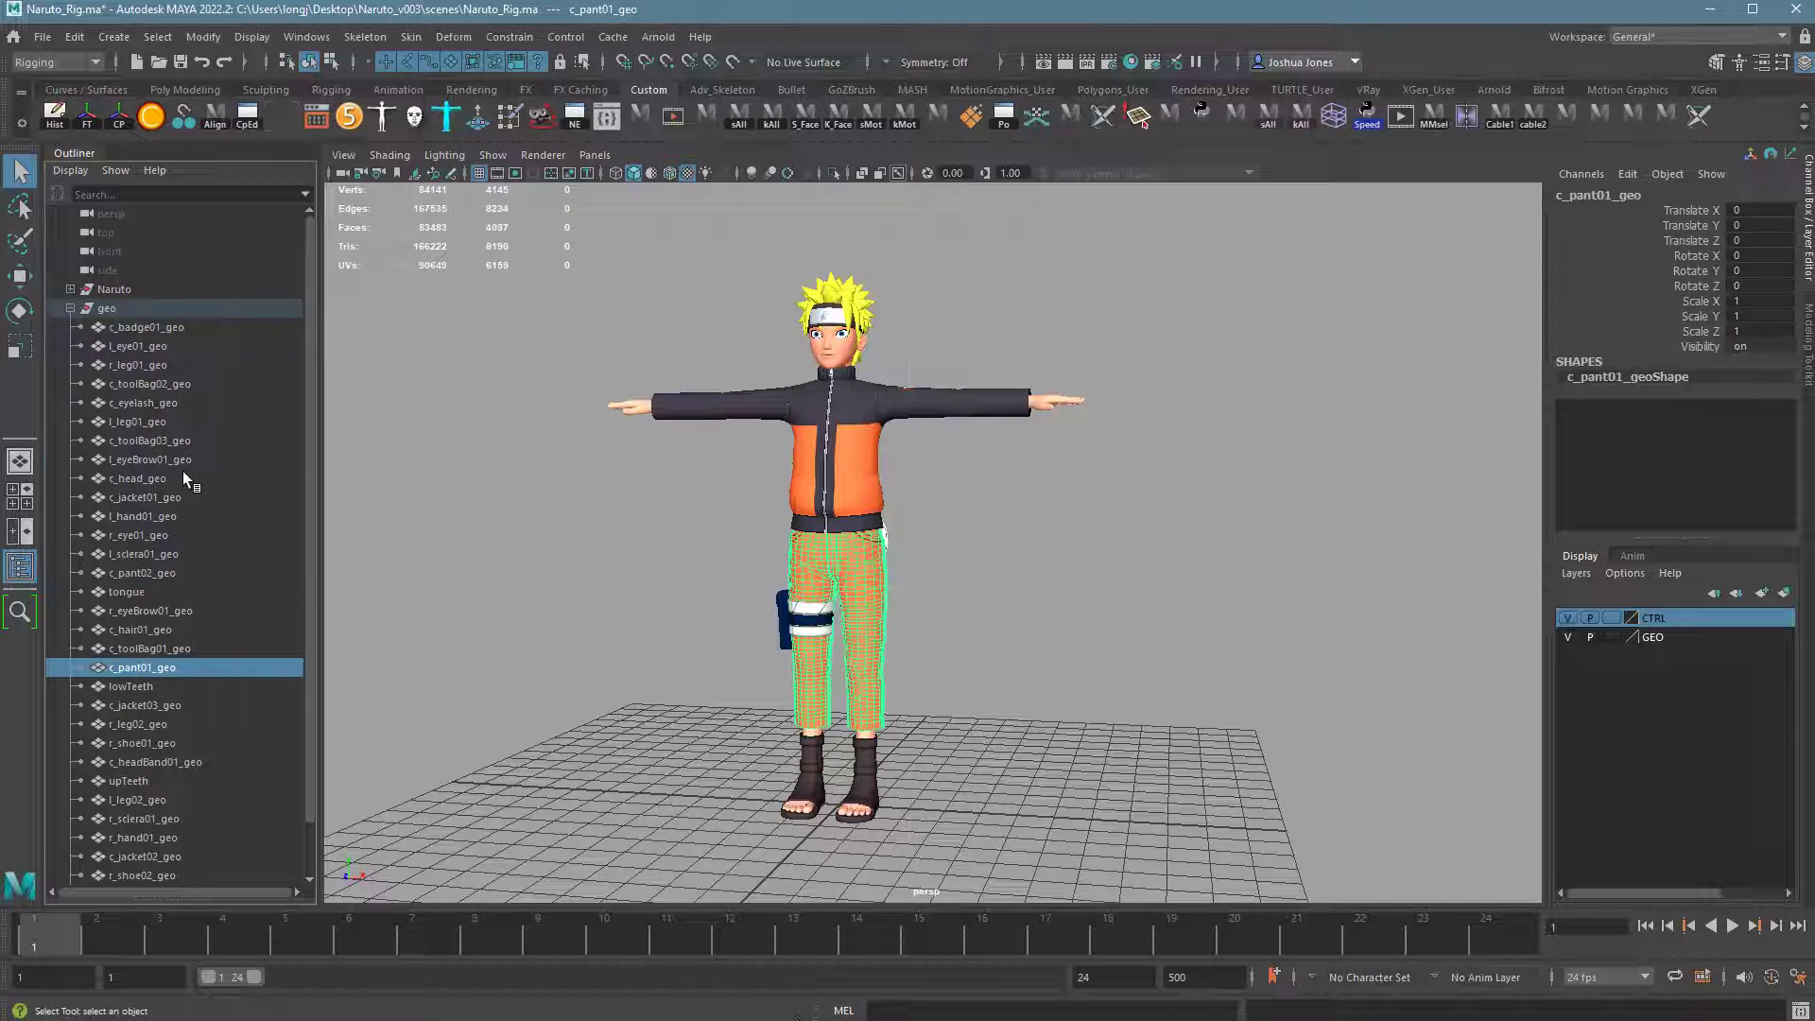
{"action": "left_click", "coordinate": [182, 461]}
{"action": "left_click", "coordinate": [178, 404]}
{"action": "left_click", "coordinate": [174, 372]}
{"action": "left_click", "coordinate": [174, 384]}
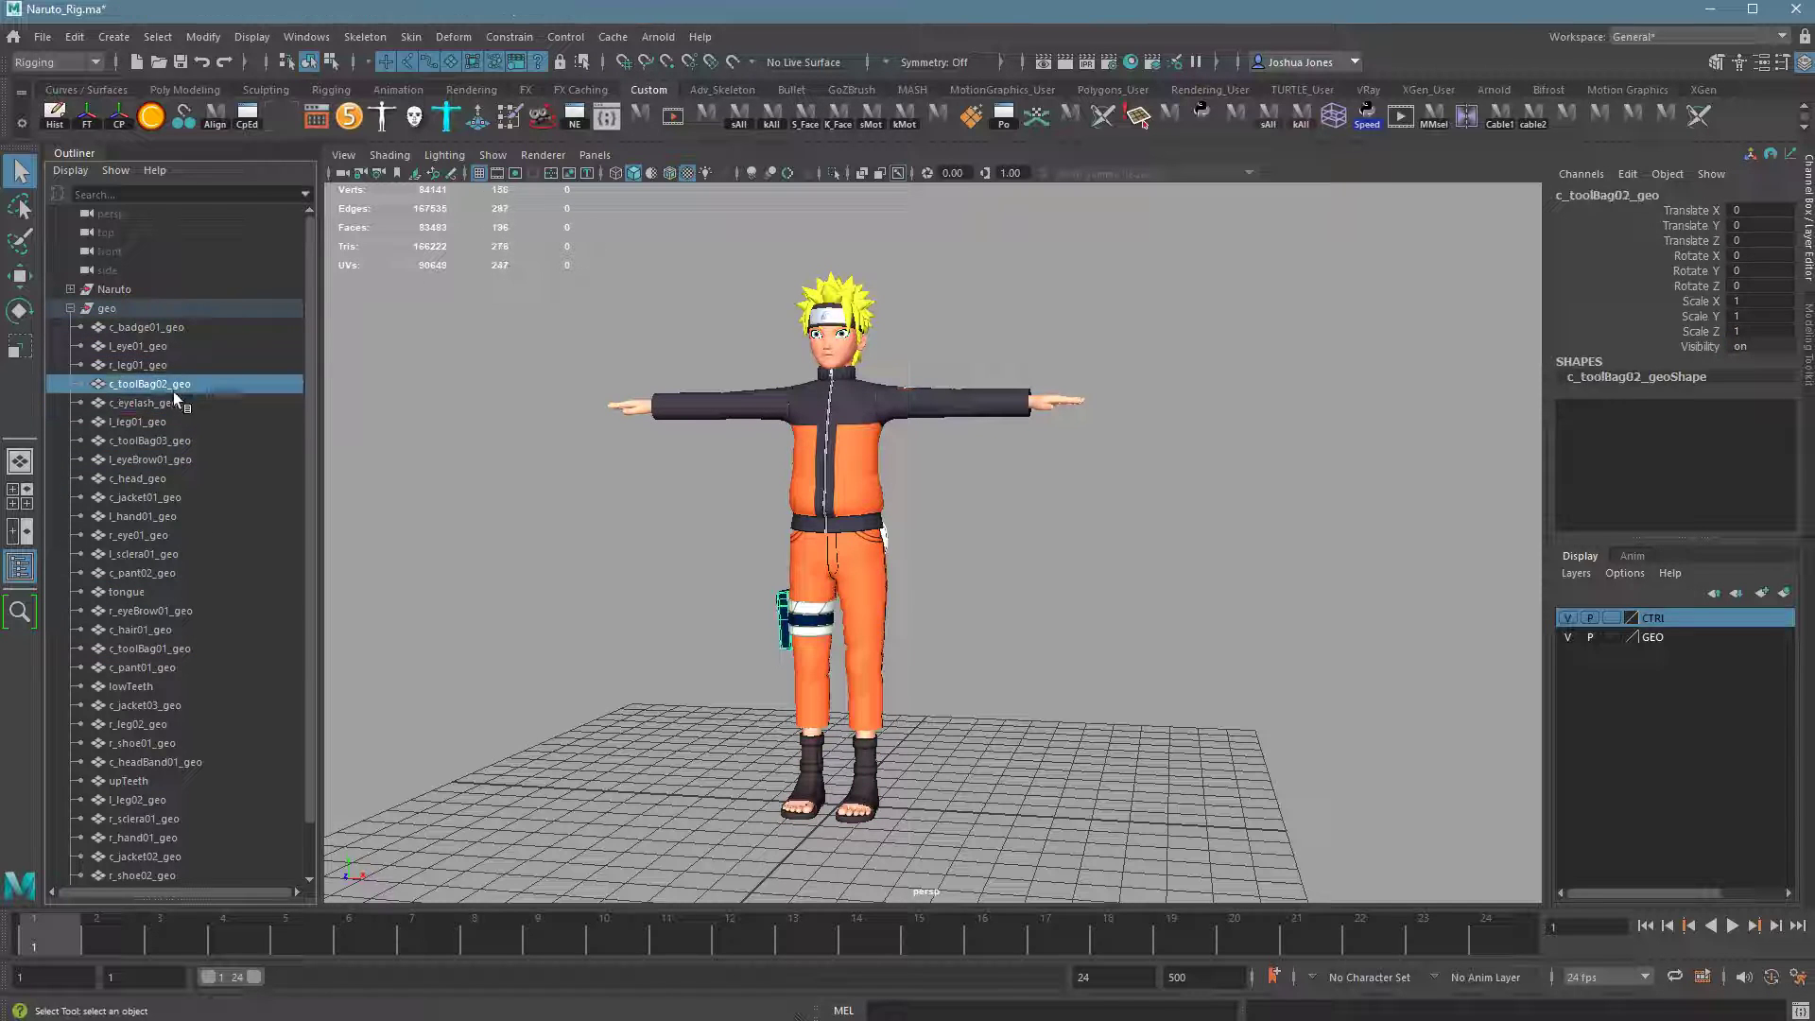
{"action": "left_click", "coordinate": [176, 347]}
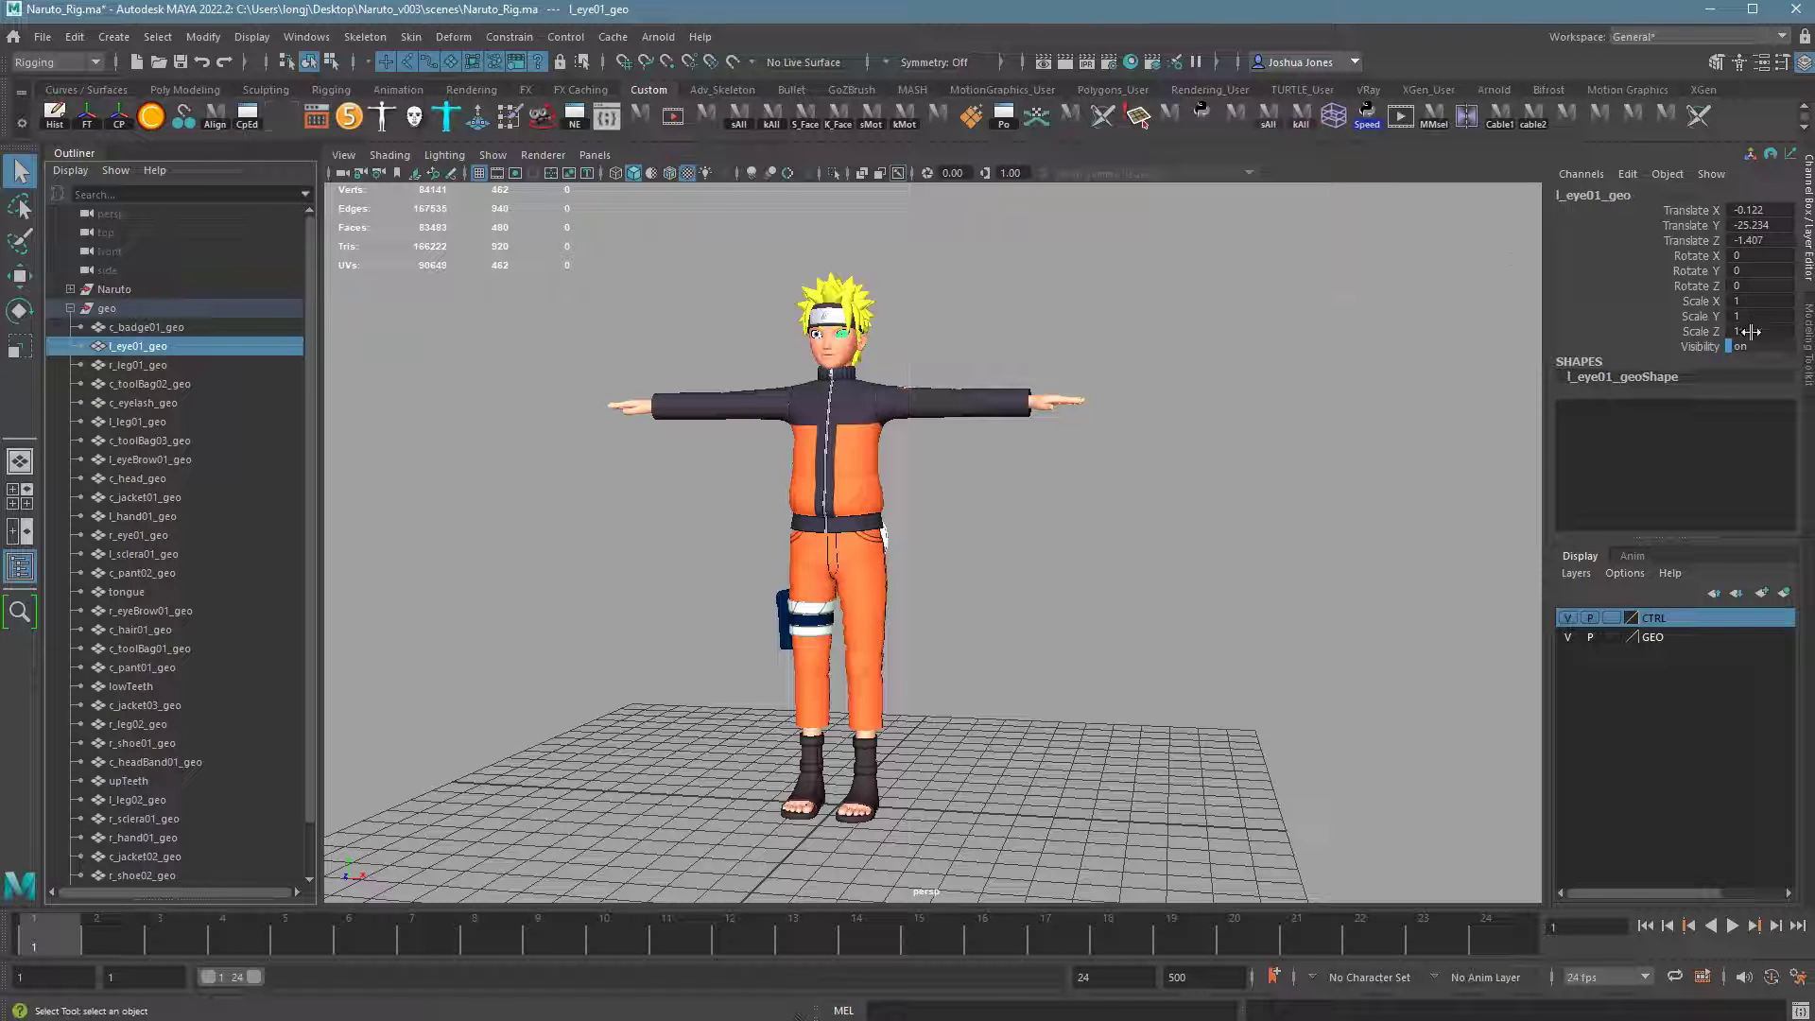
{"action": "left_click", "coordinate": [236, 705]}
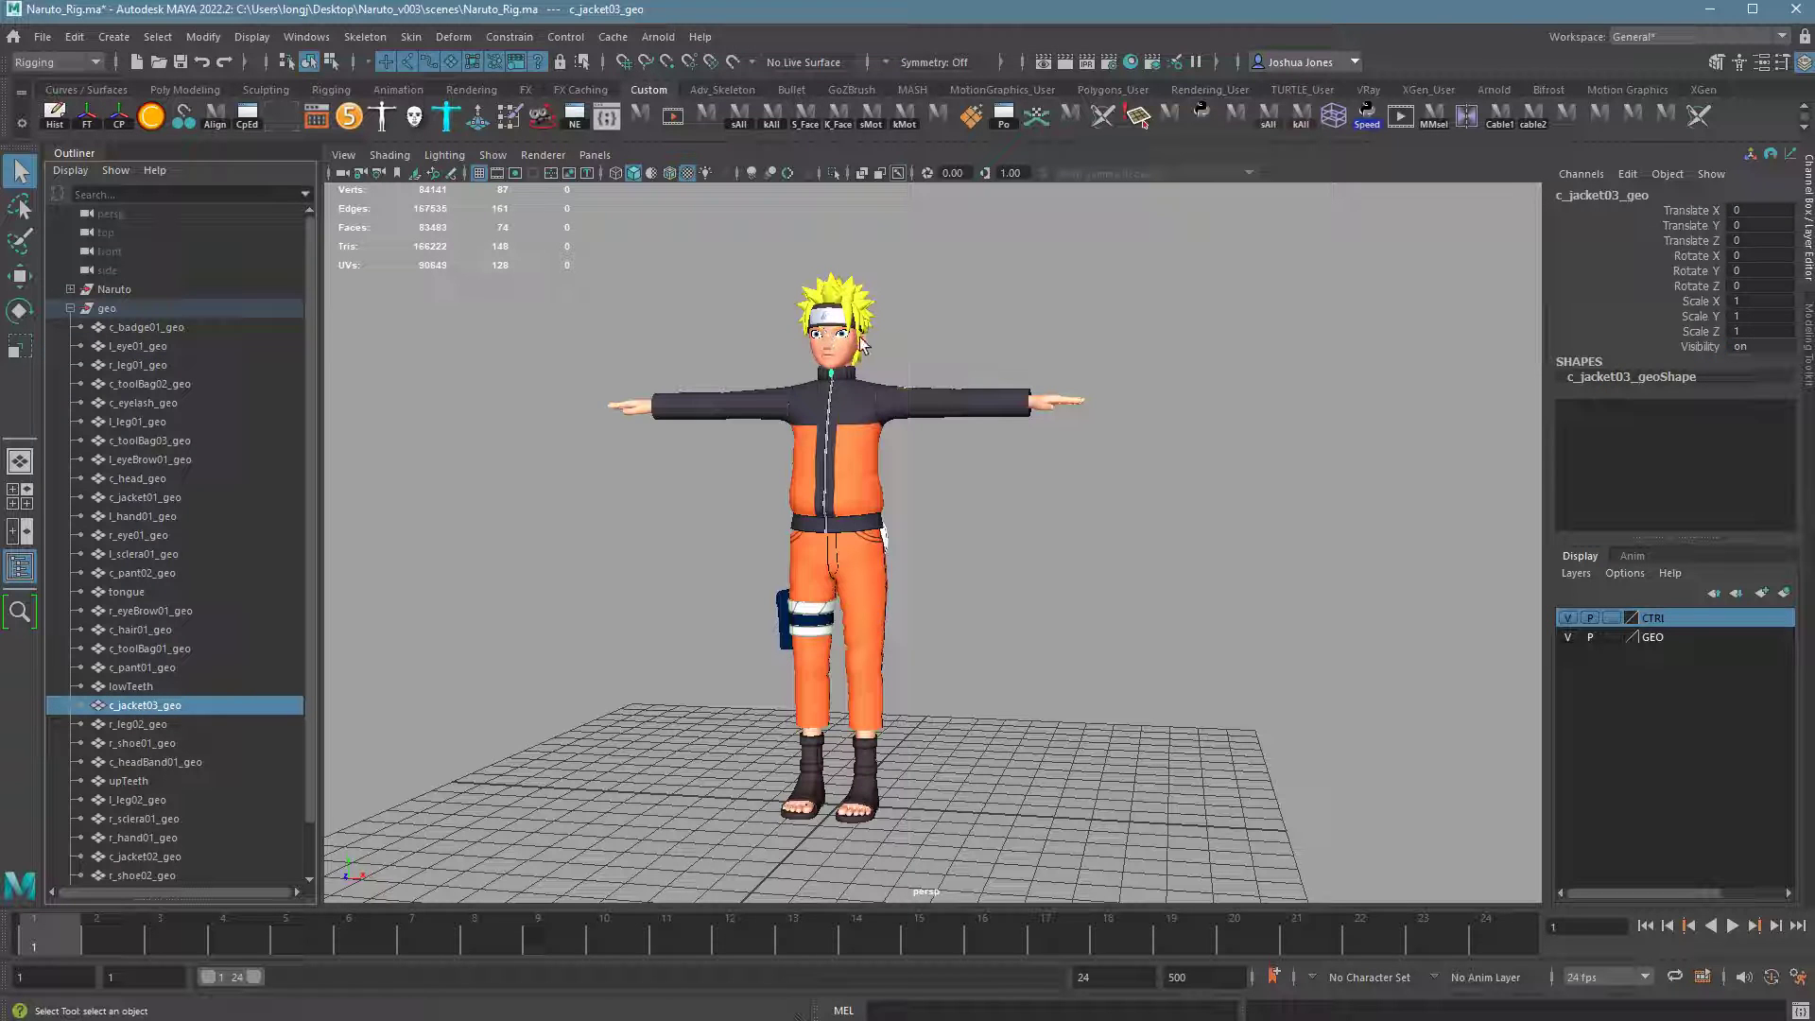
{"action": "middle_click_drag", "start_coordinate": [169, 655], "coordinate": [110, 299]}
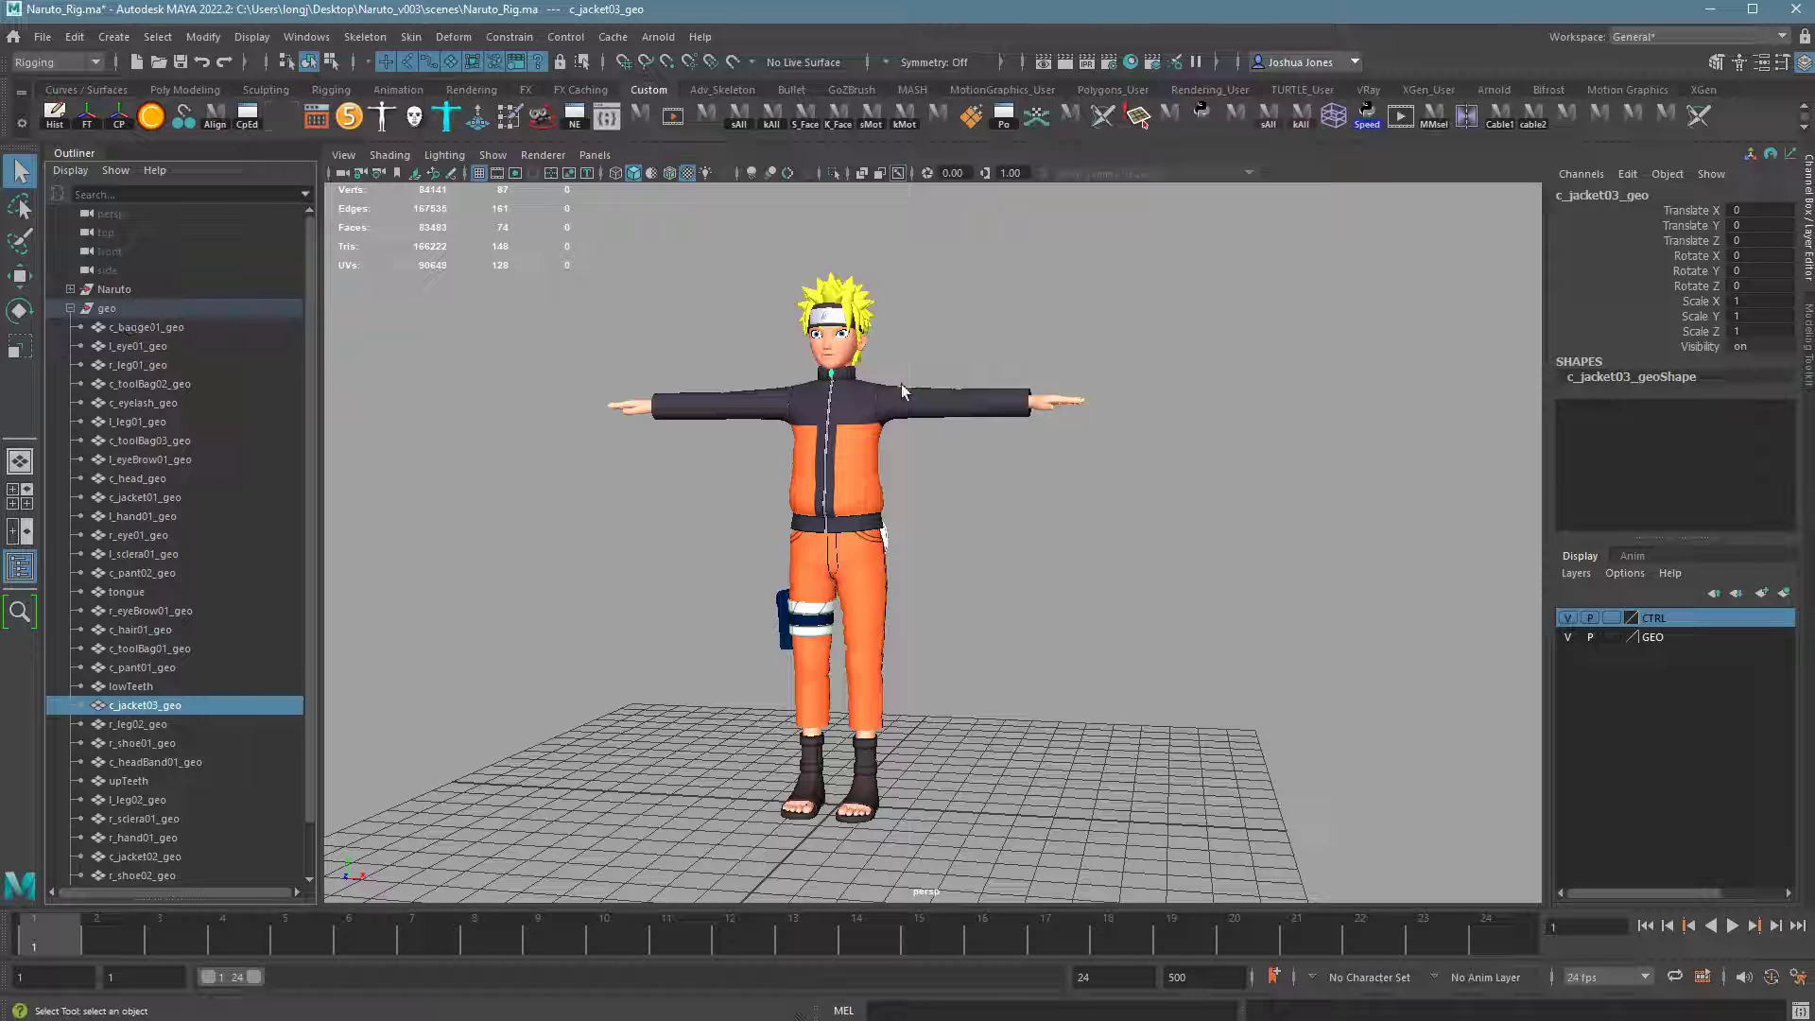
{"action": "middle_click_drag", "start_coordinate": [289, 715], "coordinate": [453, 611]}
- Select every mesh in the geo group, from c_badge01_geo to c_headBand02_geo, freeze their transformations, and deselect them
{"action": "left_click", "coordinate": [142, 326]}
{"action": "scroll", "coordinate": [134, 433], "scroll_direction": "down", "scroll_amount": 1}
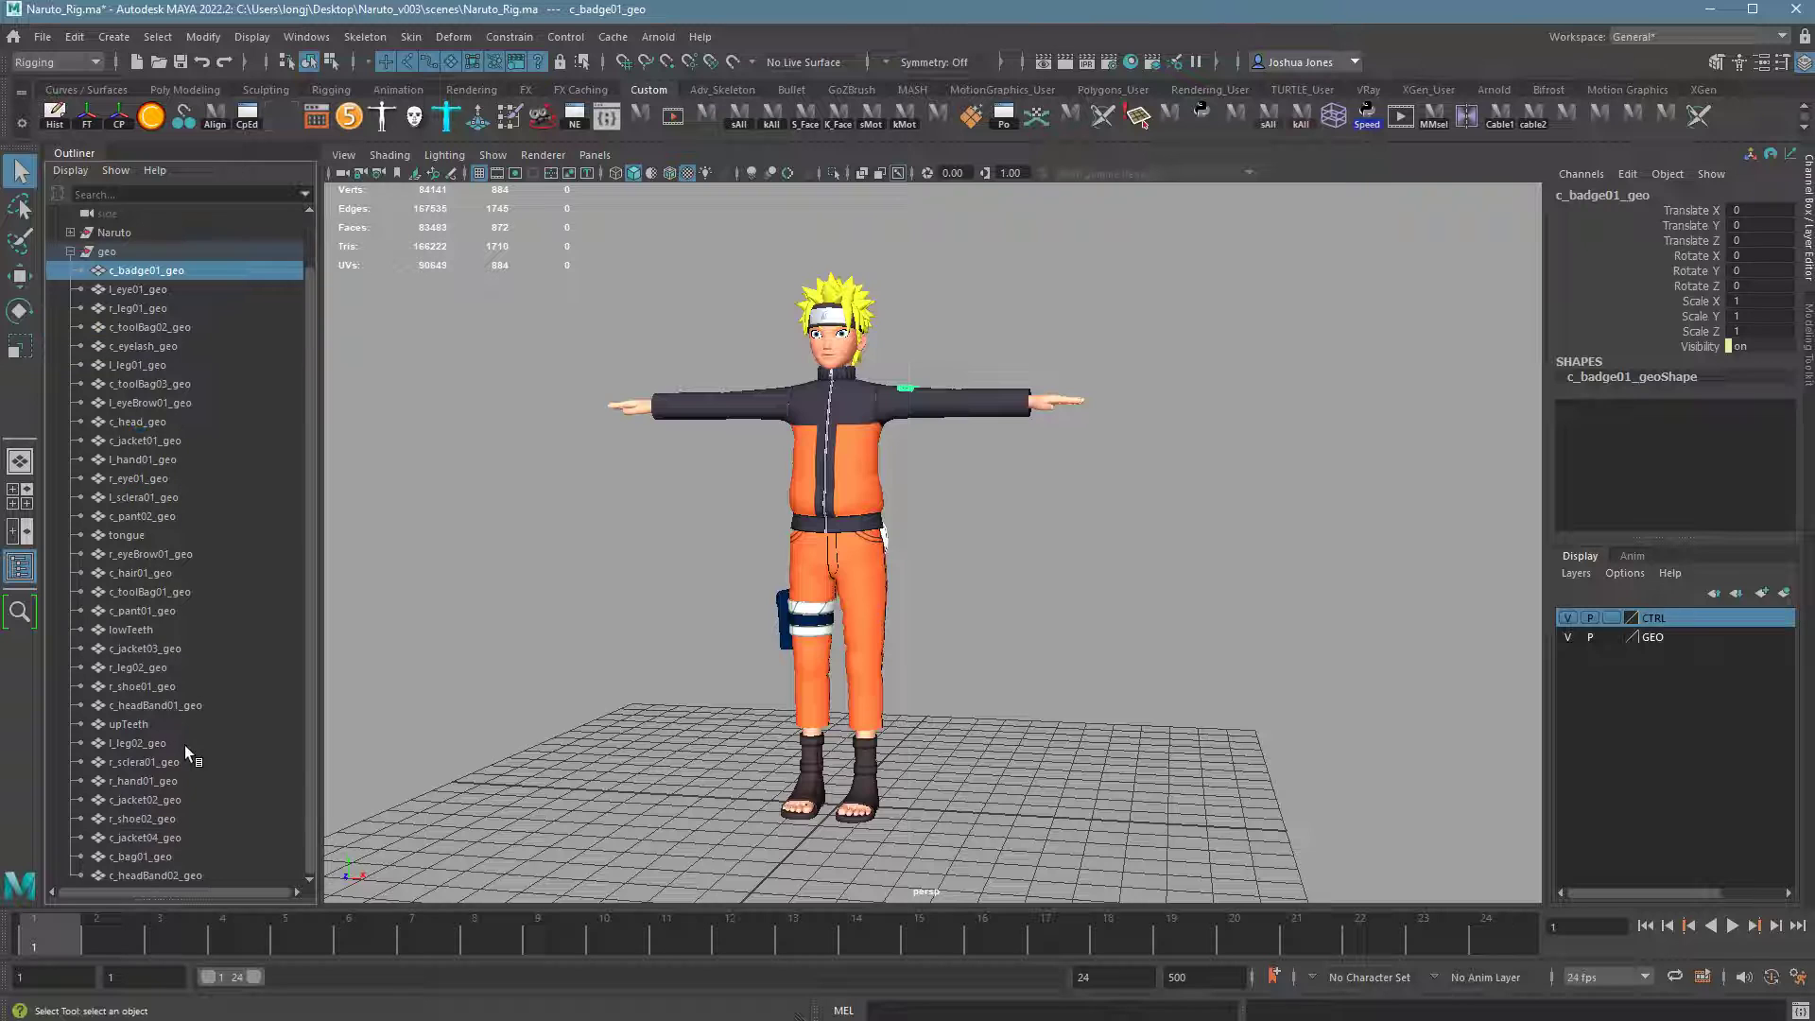
{"action": "left_click", "coordinate": [189, 876], "text": "shift"}
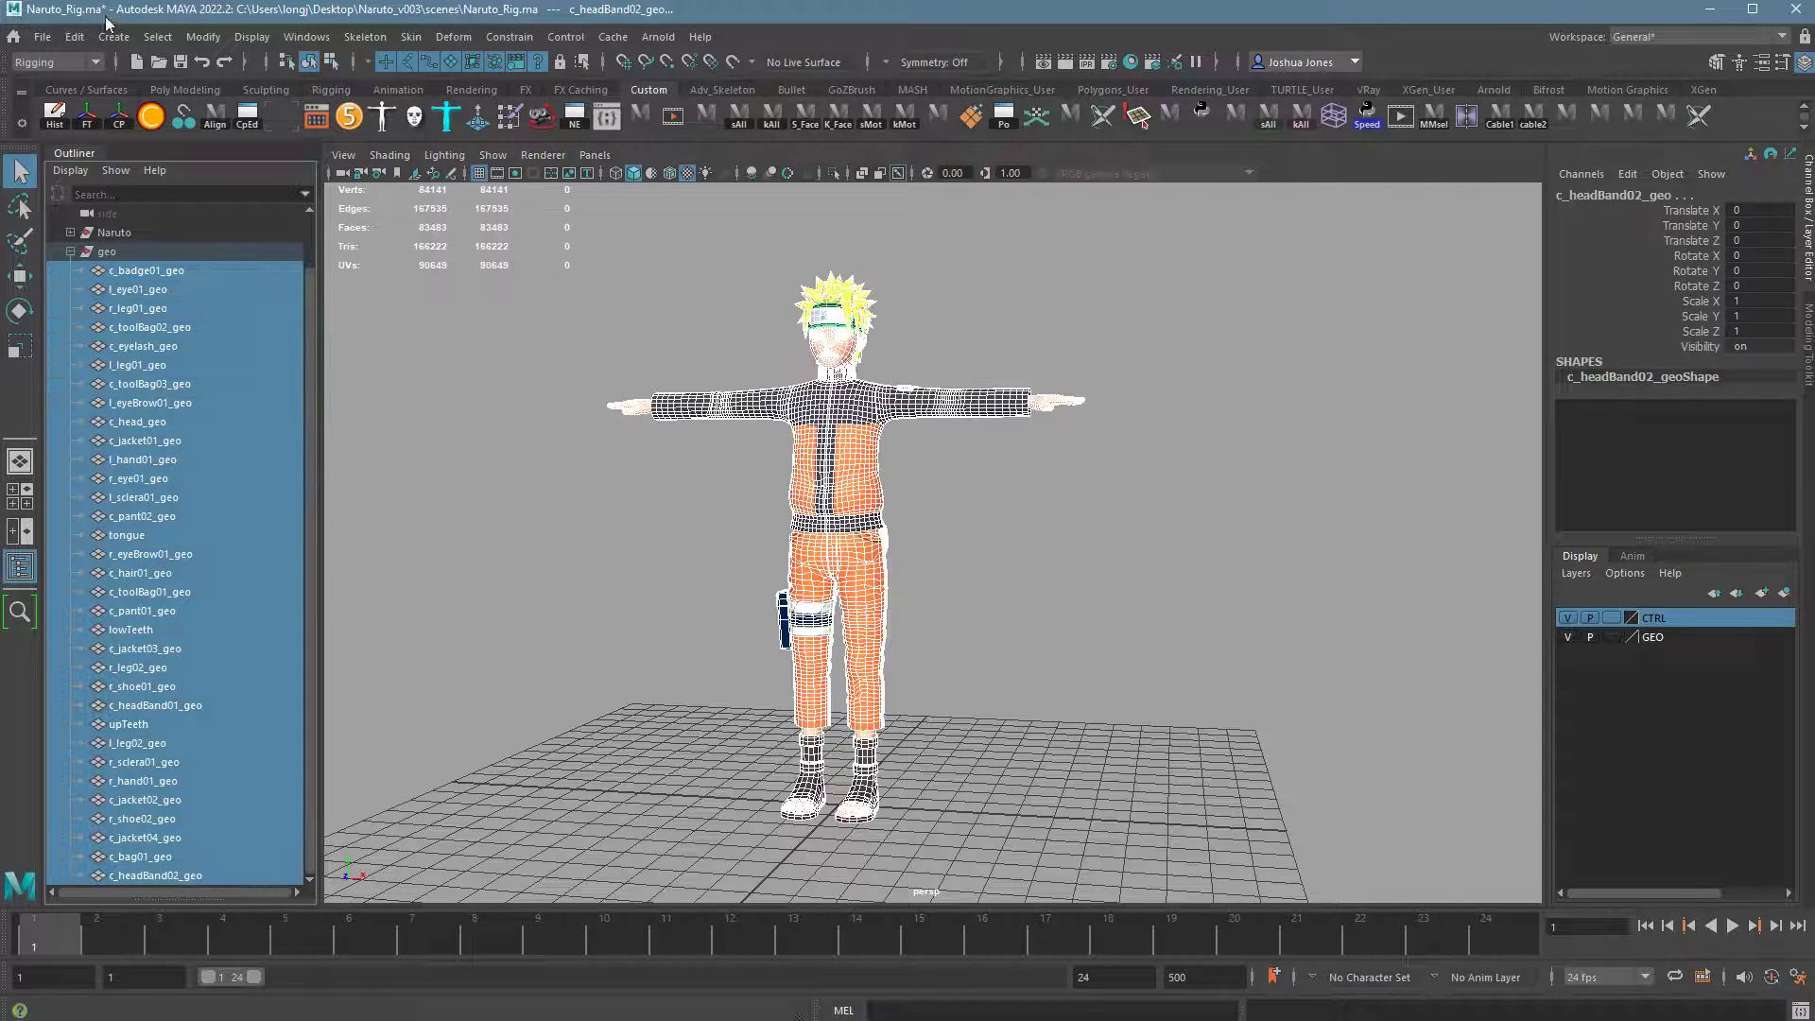
{"action": "left_click", "coordinate": [201, 37]}
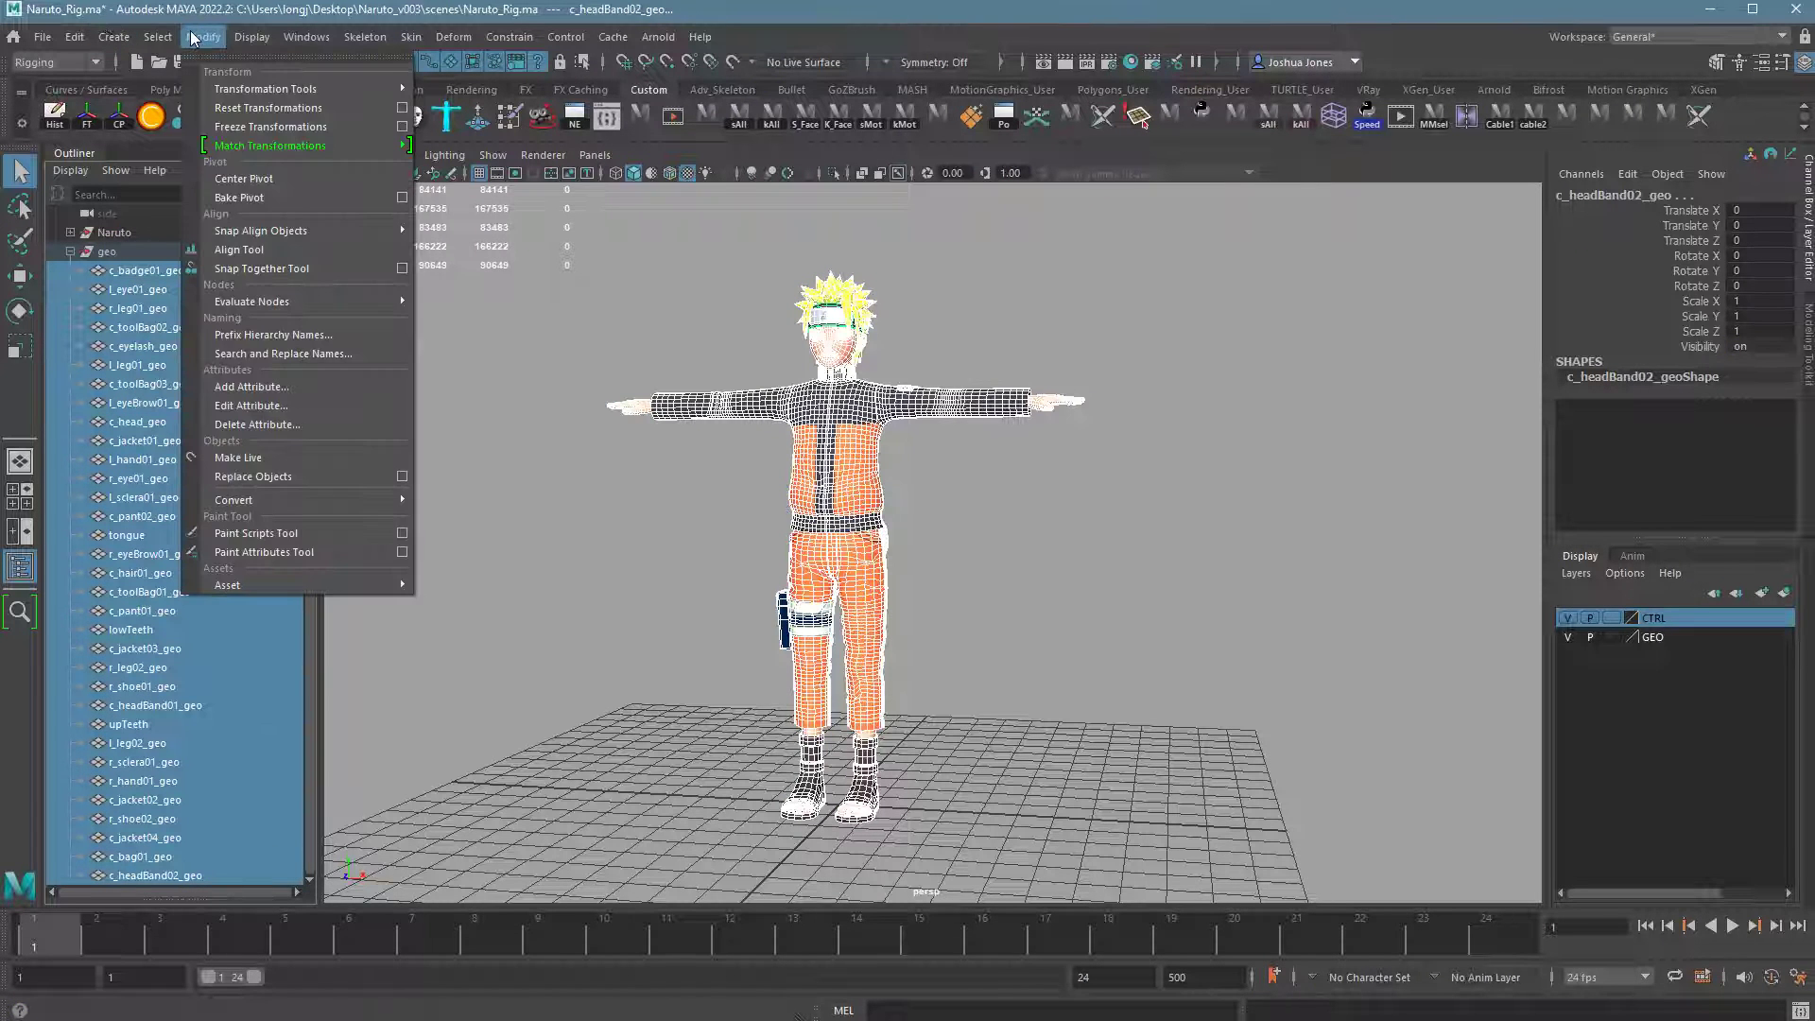
{"action": "left_click", "coordinate": [291, 128]}
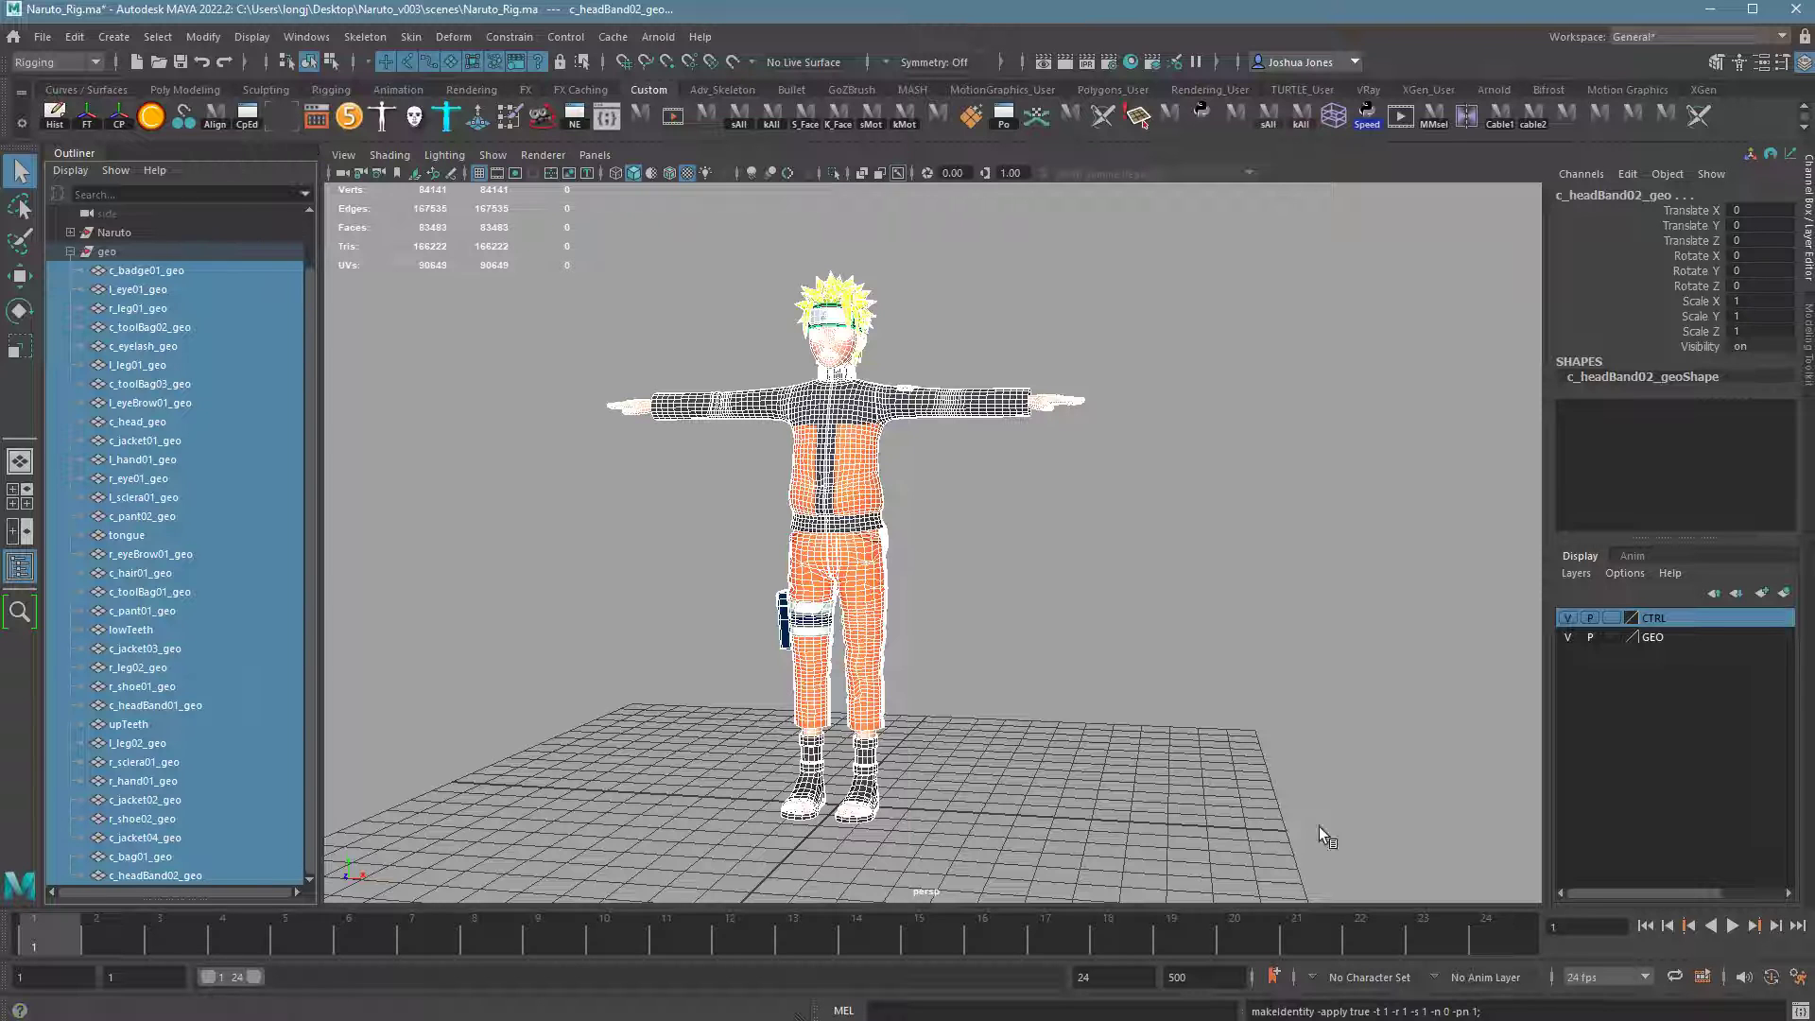
{"action": "left_click", "coordinate": [1040, 553]}
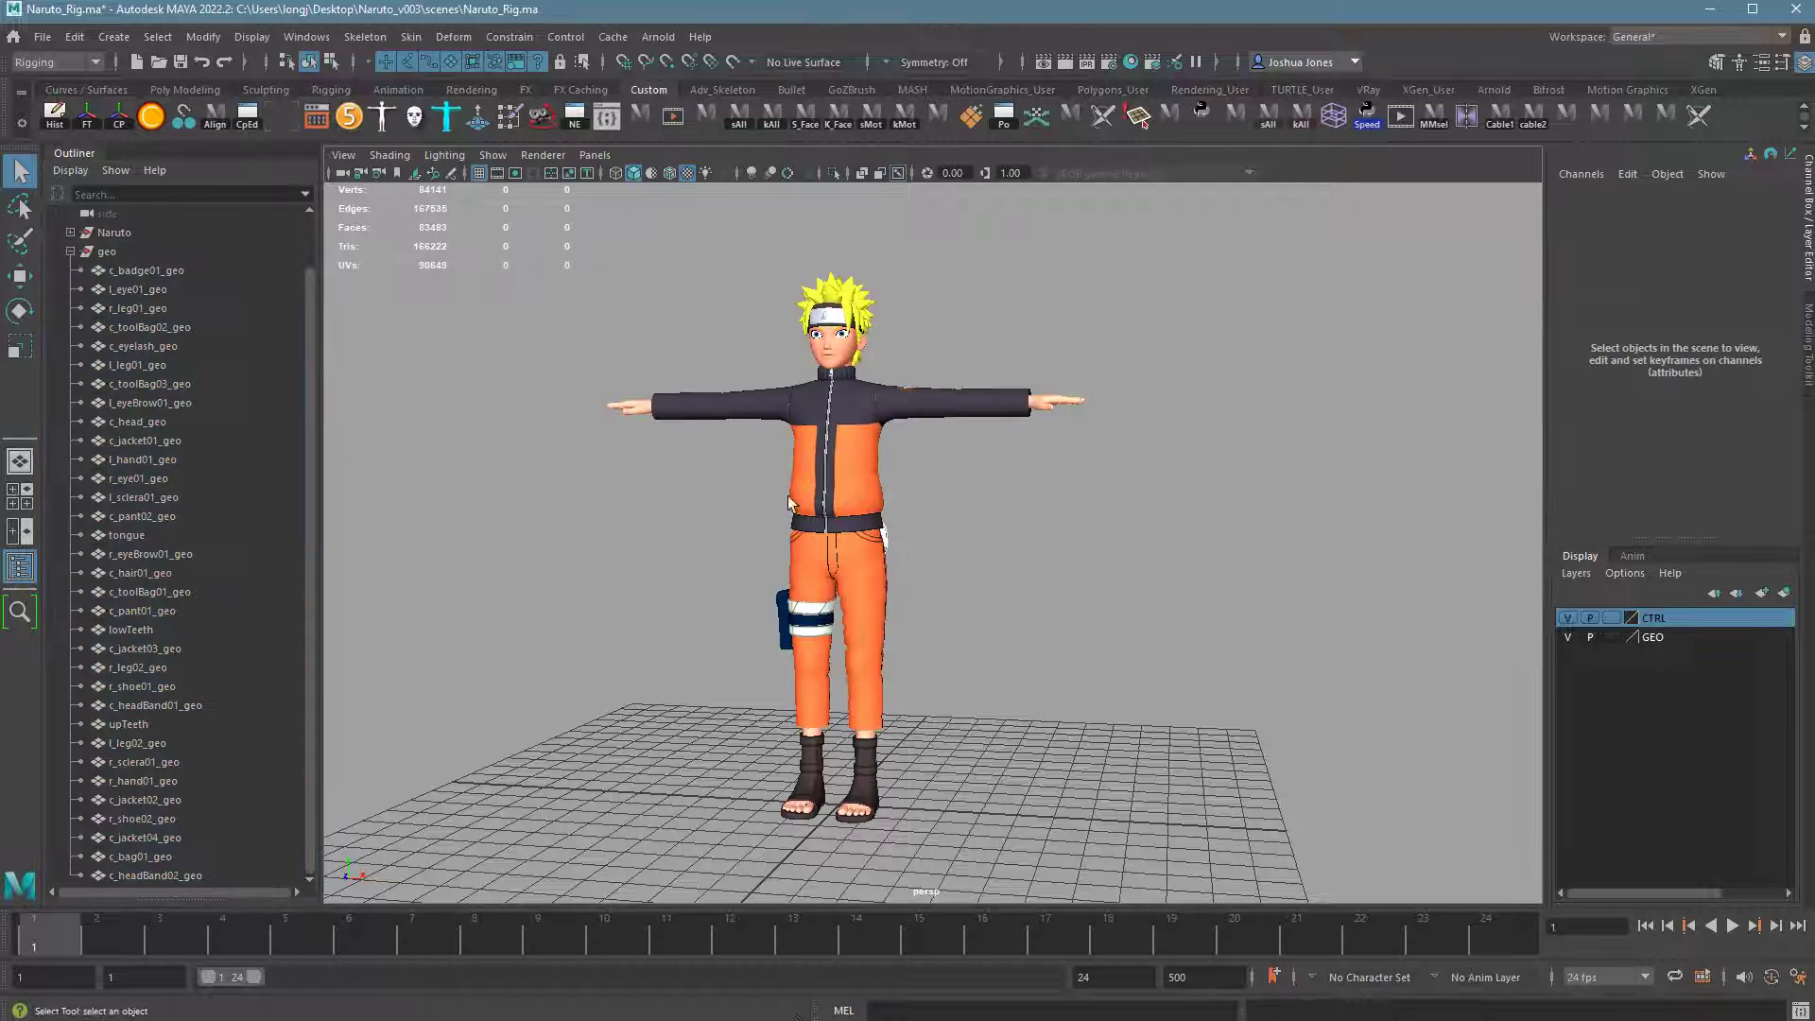
- Inspect the channel values of the head, hair, jacket, hand, tool bag, pants and shoe meshes on the character
{"action": "left_click", "coordinate": [889, 441]}
{"action": "left_click", "coordinate": [860, 347]}
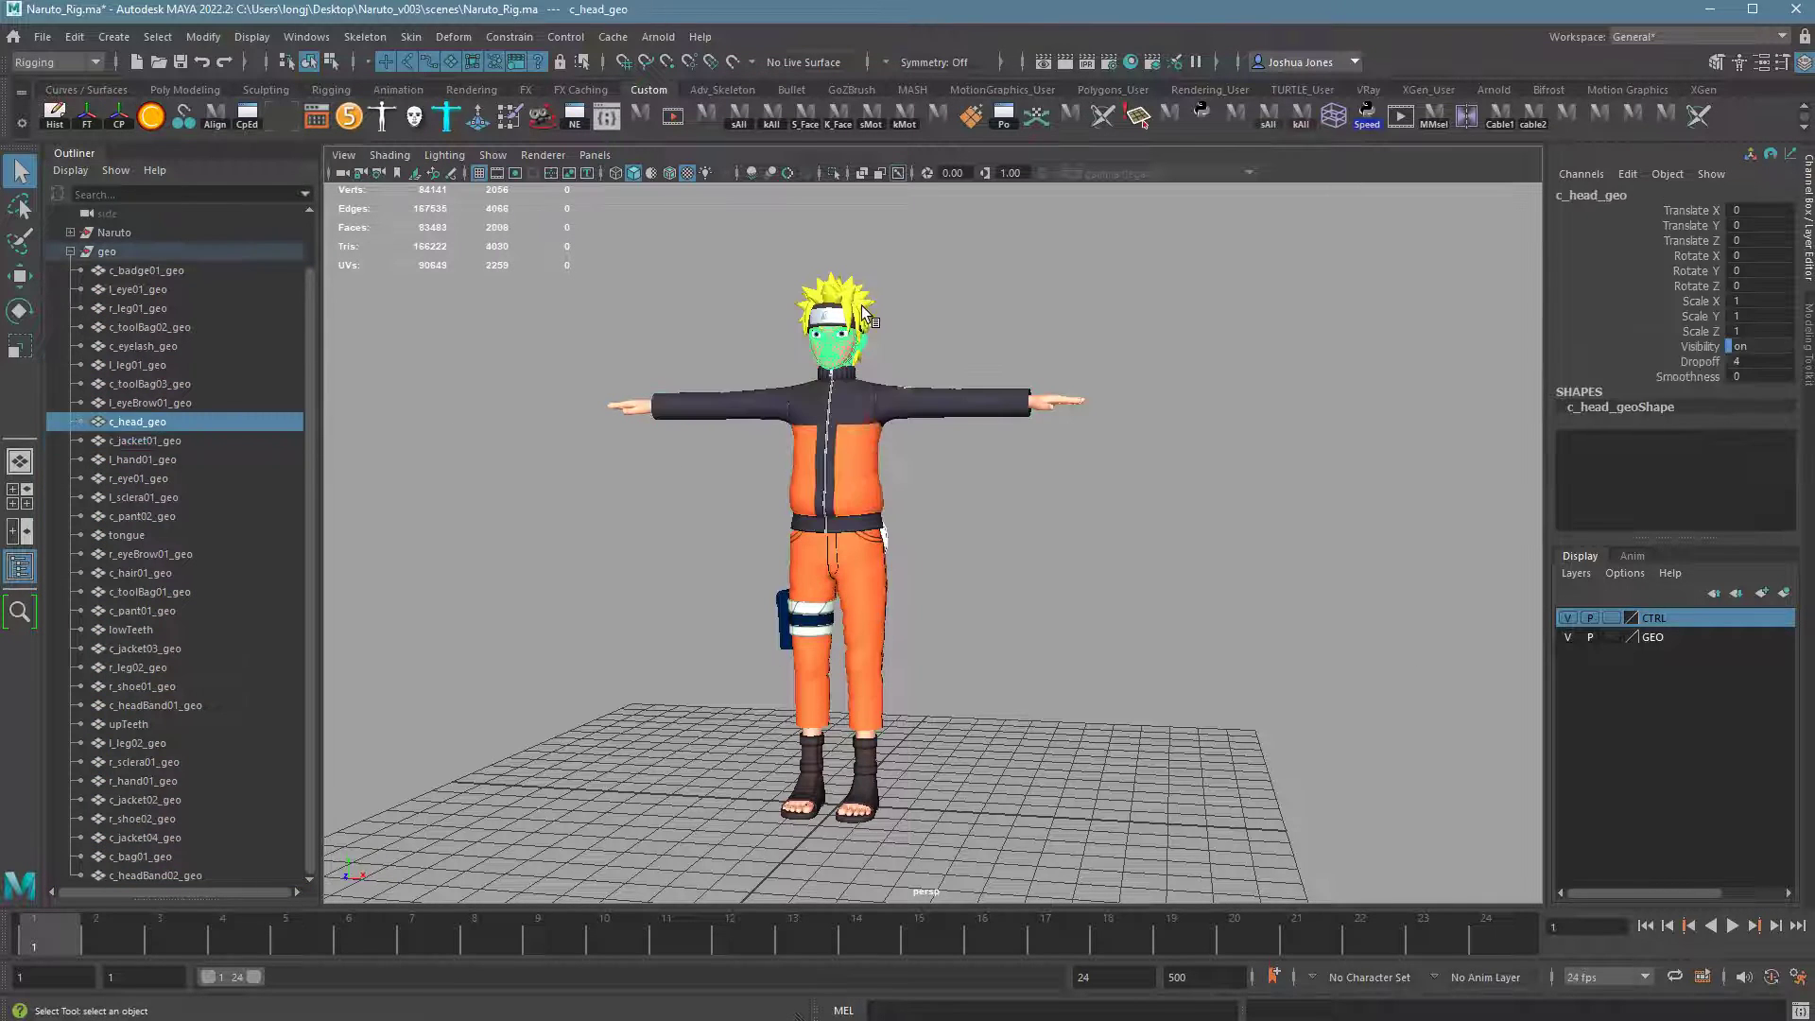
{"action": "left_click", "coordinate": [863, 310]}
{"action": "left_click", "coordinate": [955, 385]}
{"action": "left_click", "coordinate": [1007, 406]}
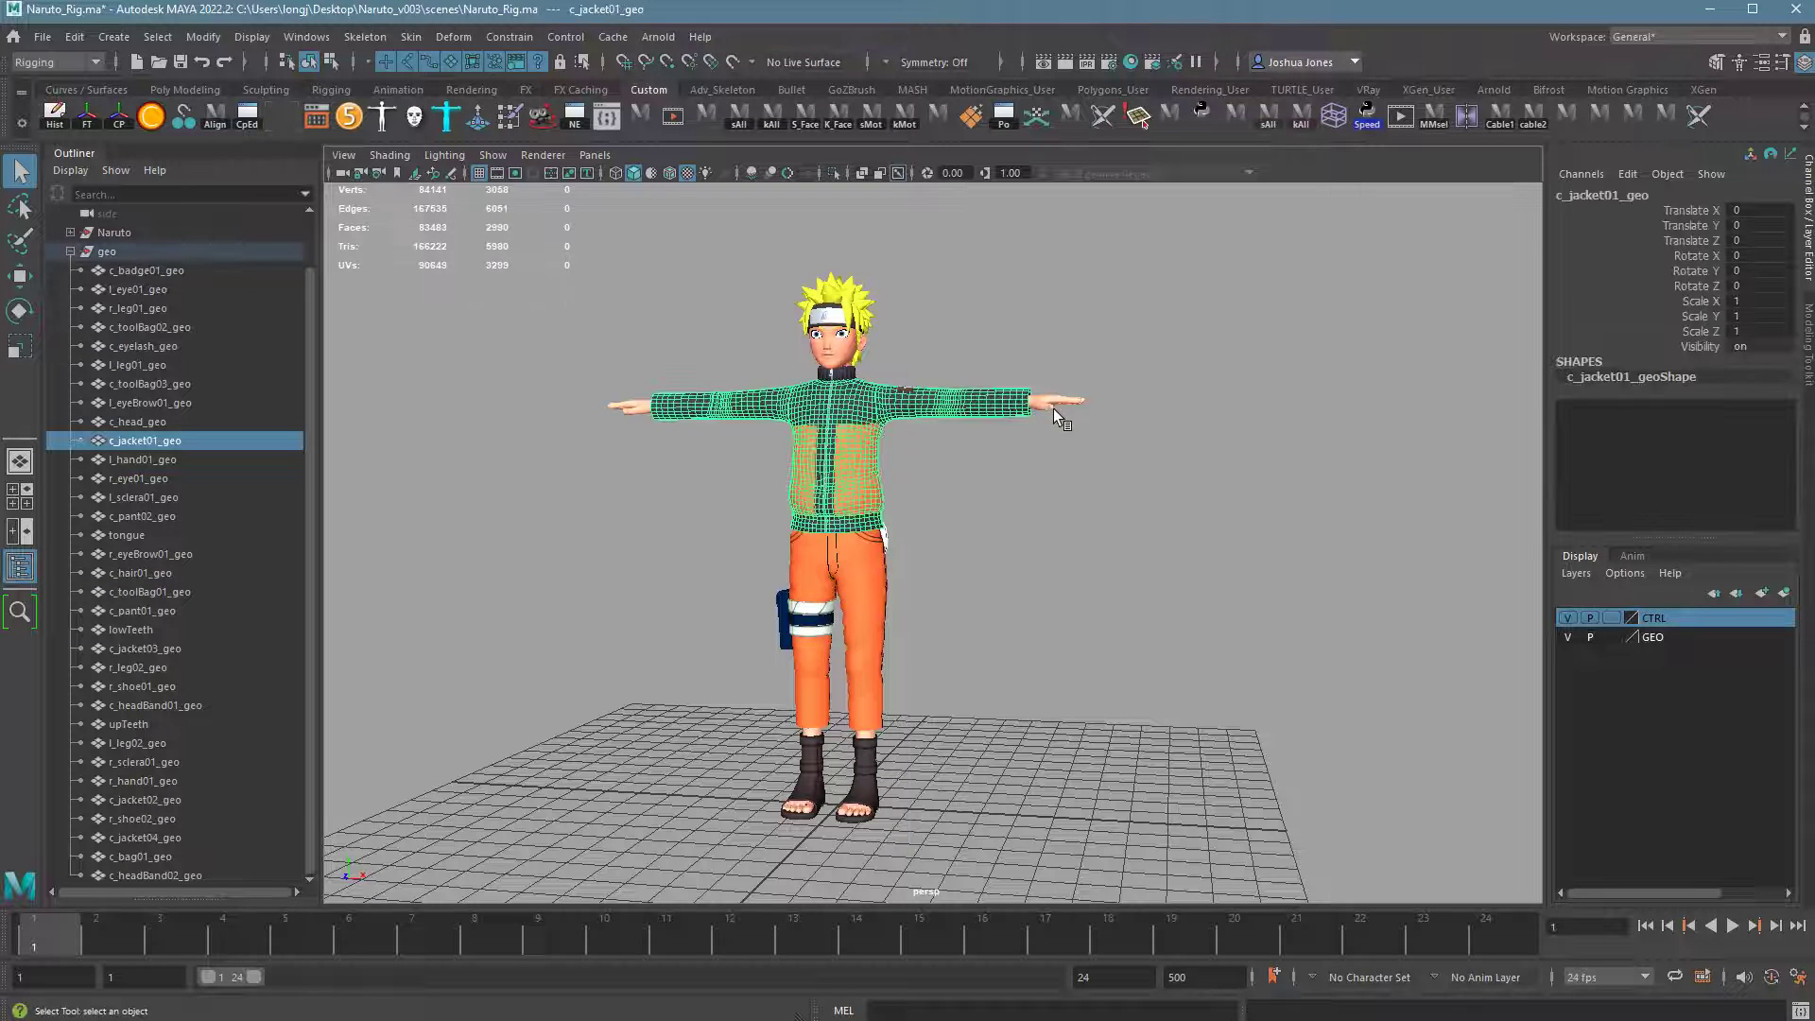
{"action": "left_click", "coordinate": [1049, 410]}
{"action": "left_click", "coordinate": [794, 649]}
{"action": "left_click", "coordinate": [814, 631]}
{"action": "left_click", "coordinate": [874, 699]}
{"action": "left_click", "coordinate": [908, 723]}
{"action": "left_click", "coordinate": [865, 785]}
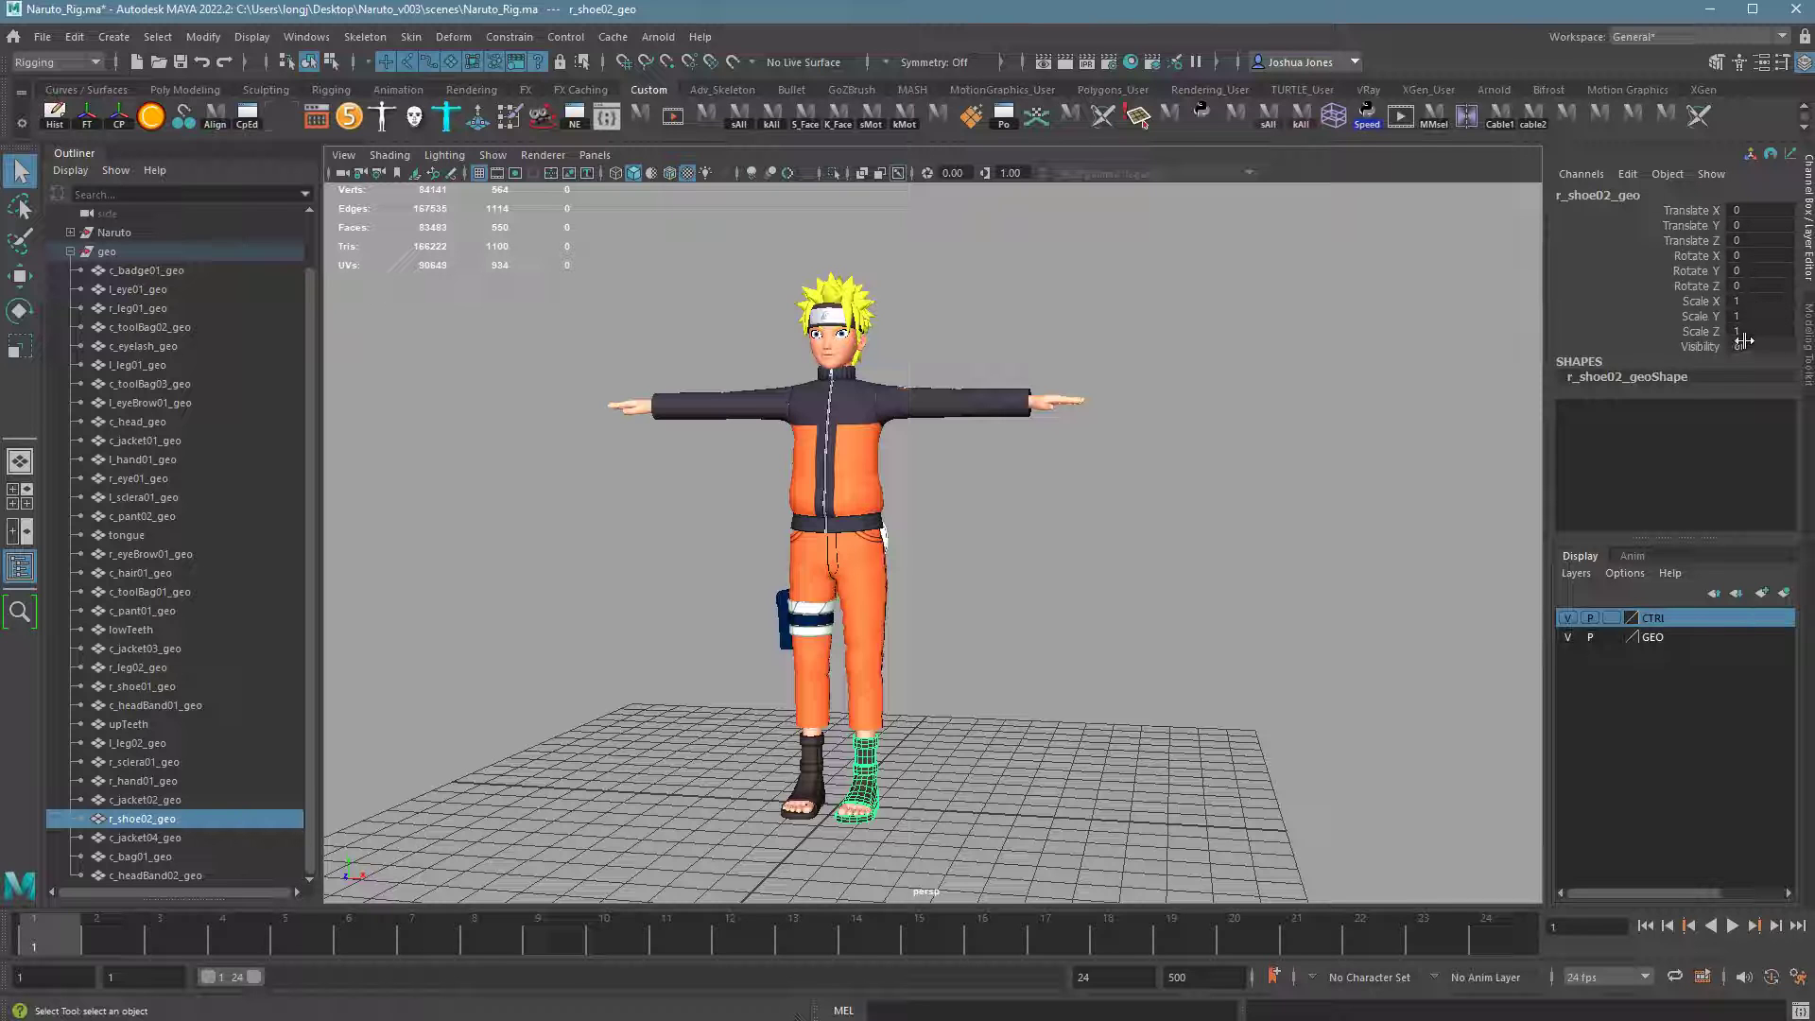
{"action": "left_click", "coordinate": [818, 780]}
{"action": "left_click", "coordinate": [884, 390]}
{"action": "left_click", "coordinate": [860, 314]}
{"action": "left_click", "coordinate": [1029, 314]}
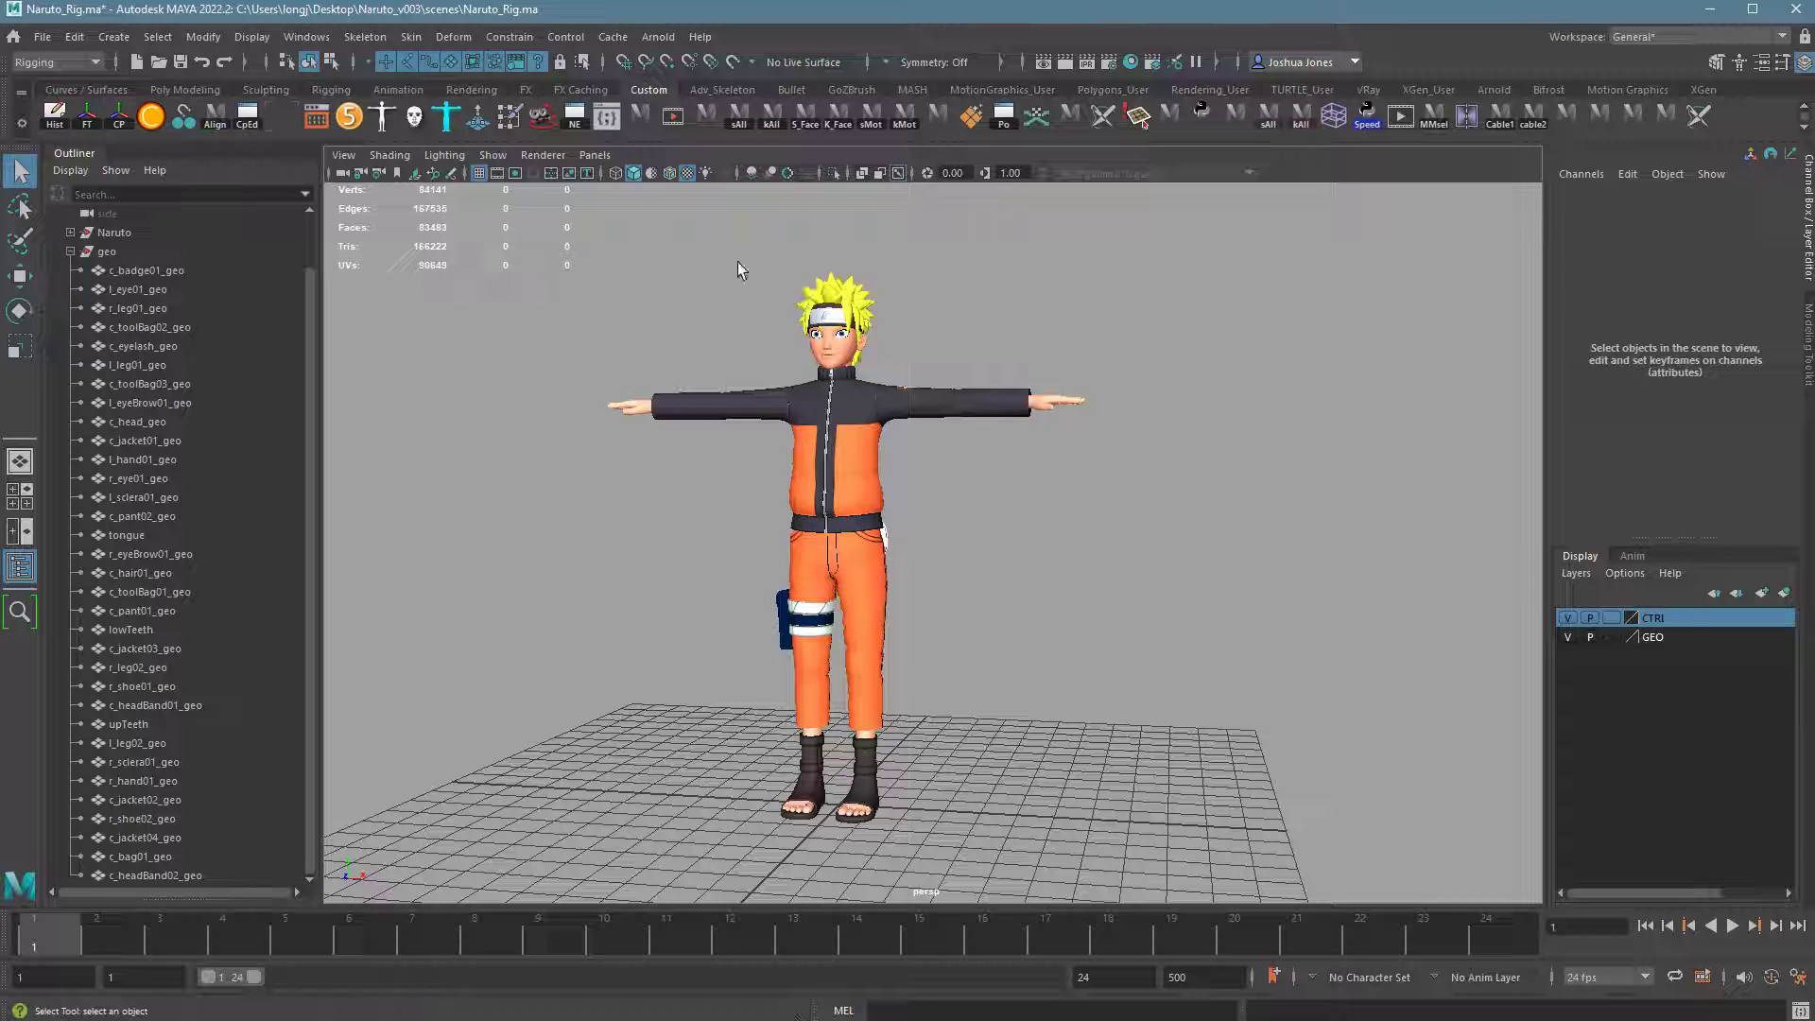
- Collapse and select the geo group, and delete all construction history in the scene
{"action": "left_click", "coordinate": [72, 254]}
{"action": "left_click", "coordinate": [110, 310]}
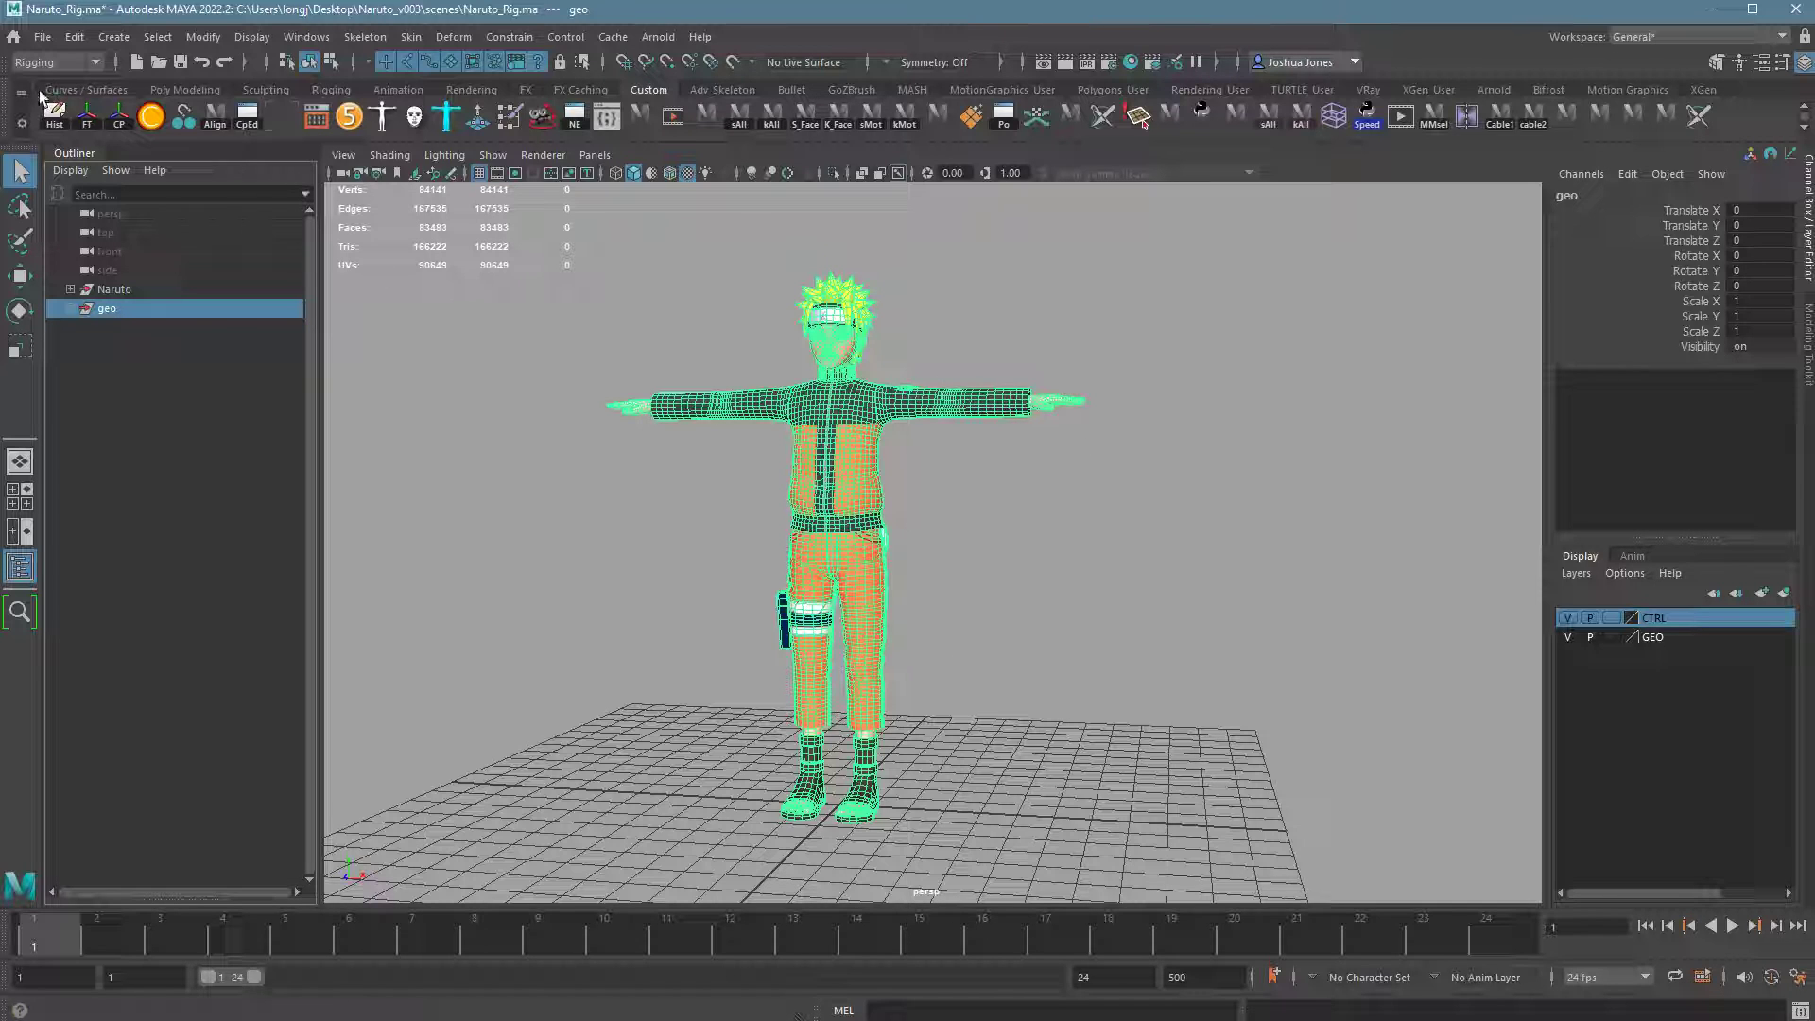
{"action": "left_click", "coordinate": [68, 38]}
{"action": "mouse_move", "coordinate": [170, 288]}
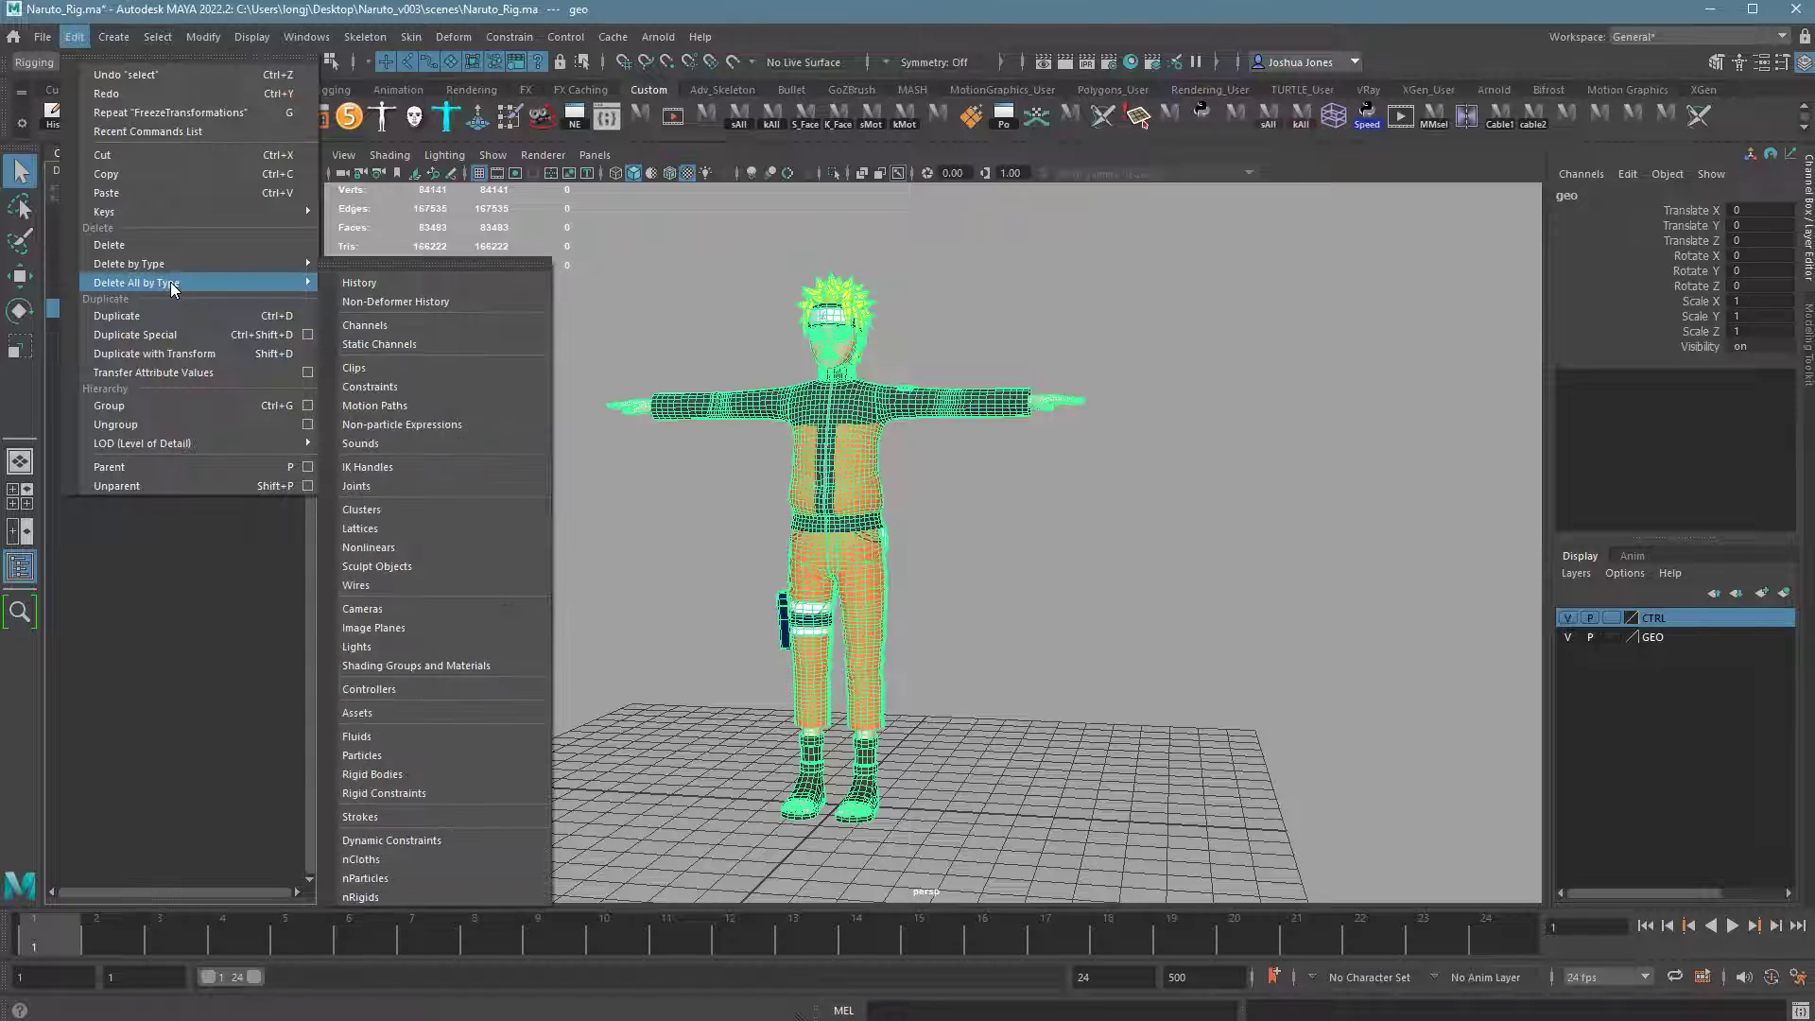
{"action": "left_click", "coordinate": [401, 286]}
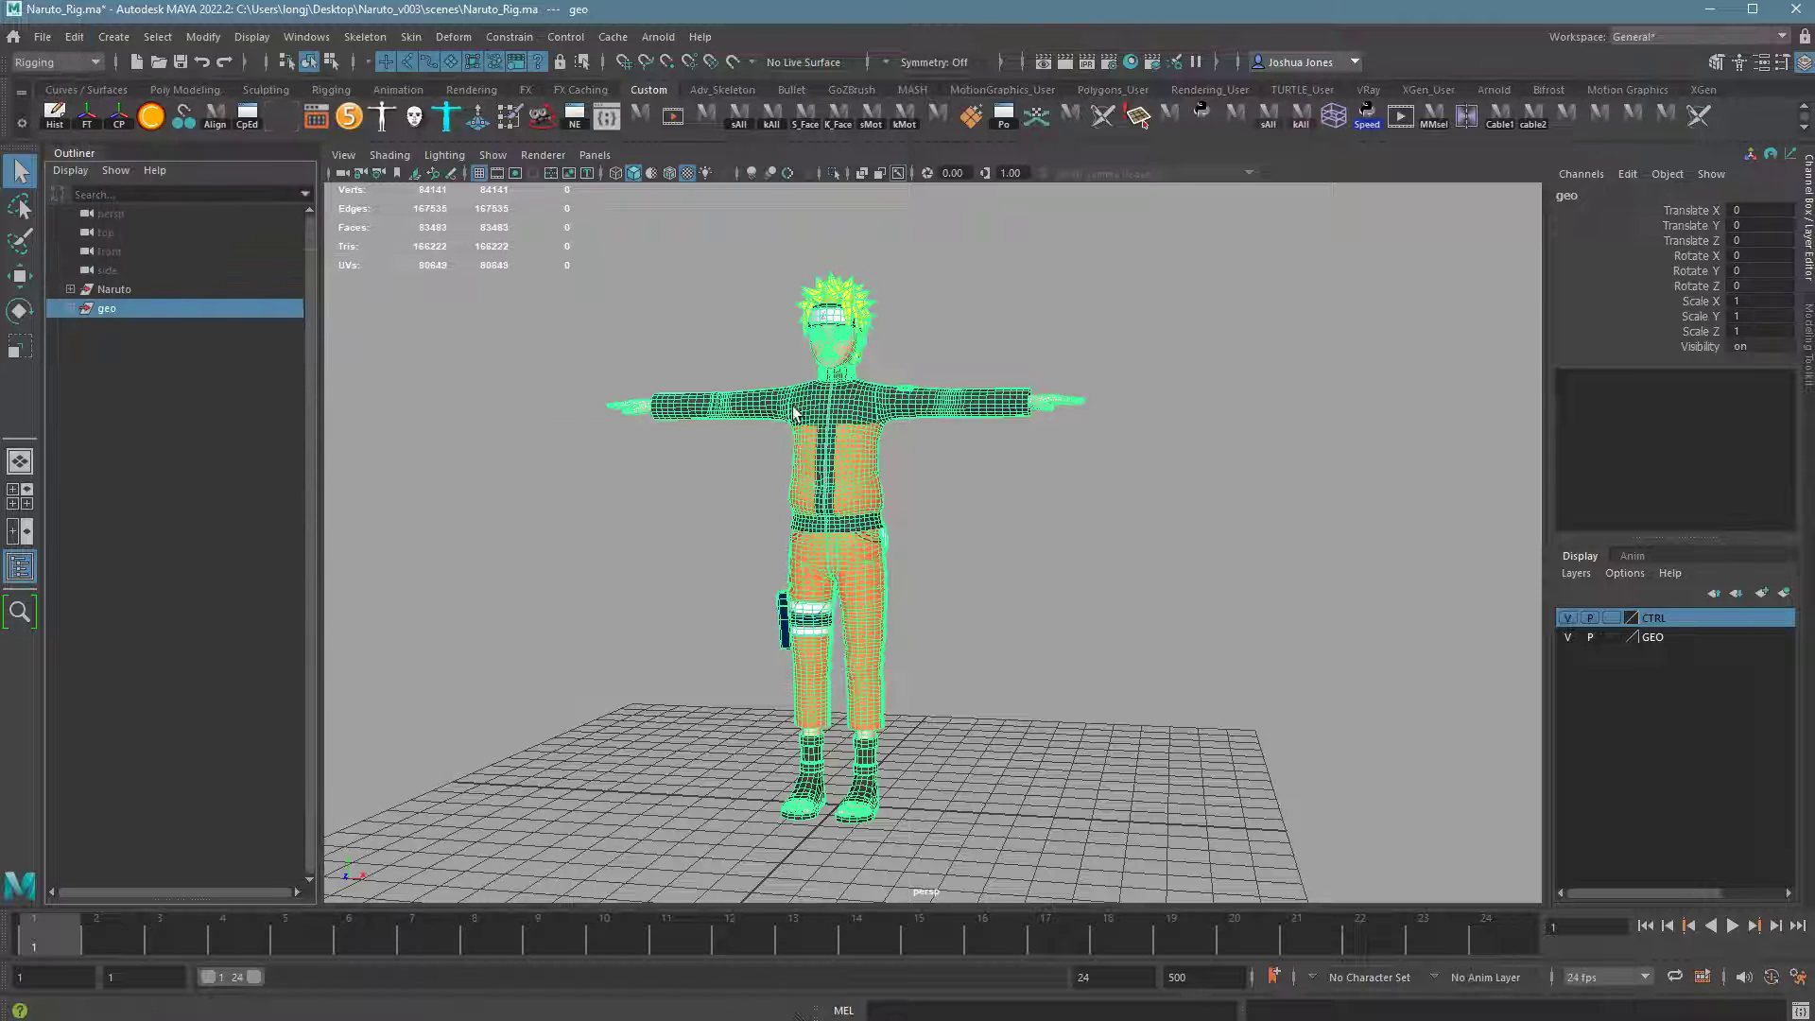
- Save the scene under the new file name Naruto_baseMesh.ma in the scenes folder
{"action": "left_click", "coordinate": [140, 291]}
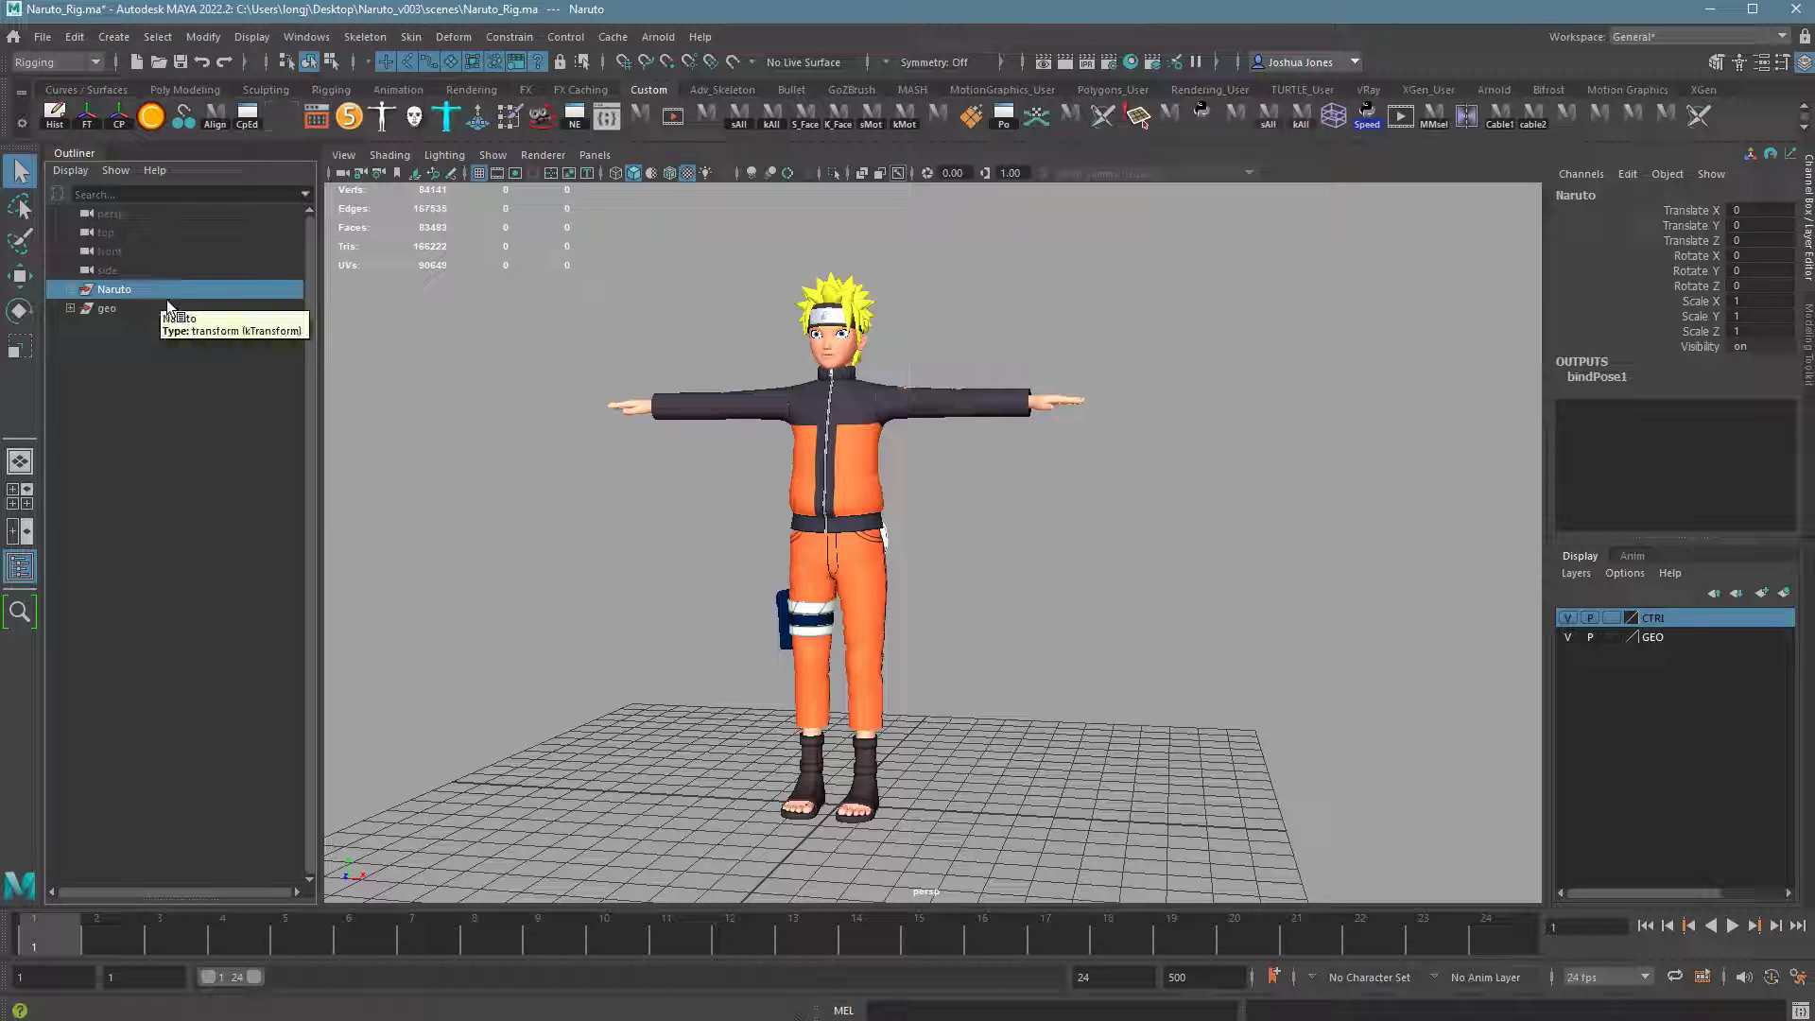
{"action": "left_click_drag", "start_coordinate": [116, 311], "coordinate": [132, 302]}
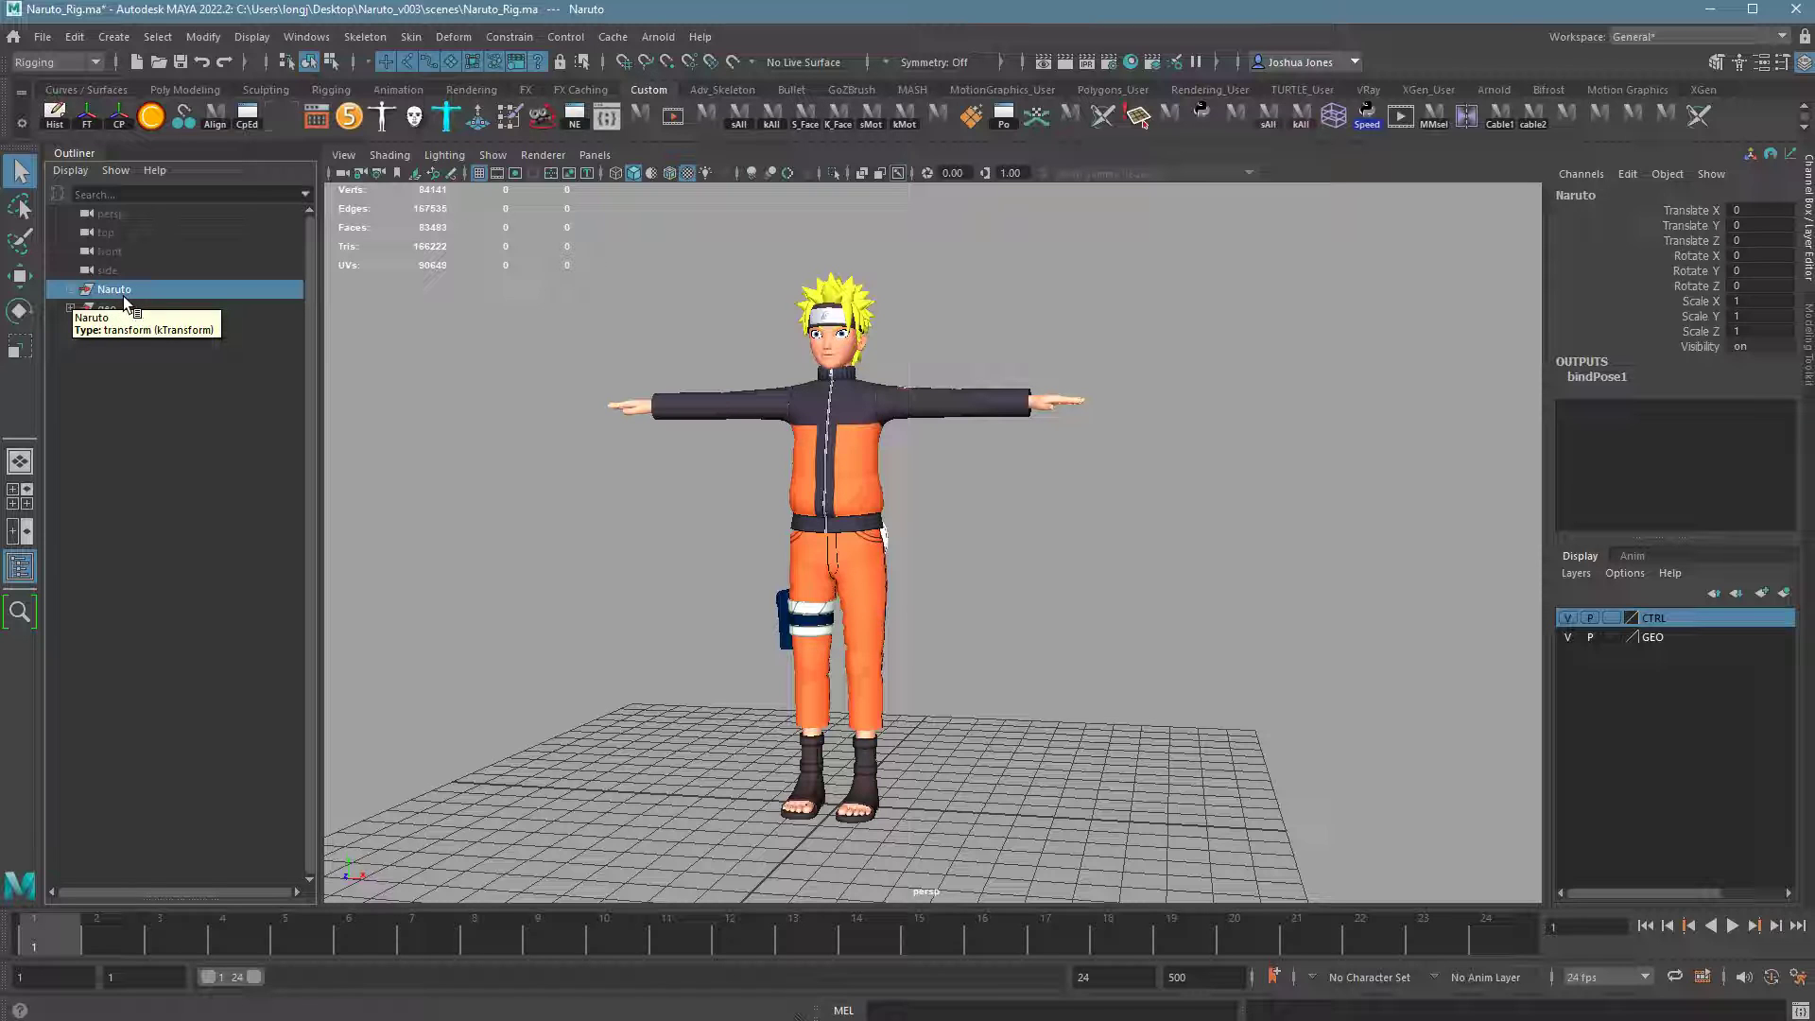
{"action": "left_click", "coordinate": [43, 37]}
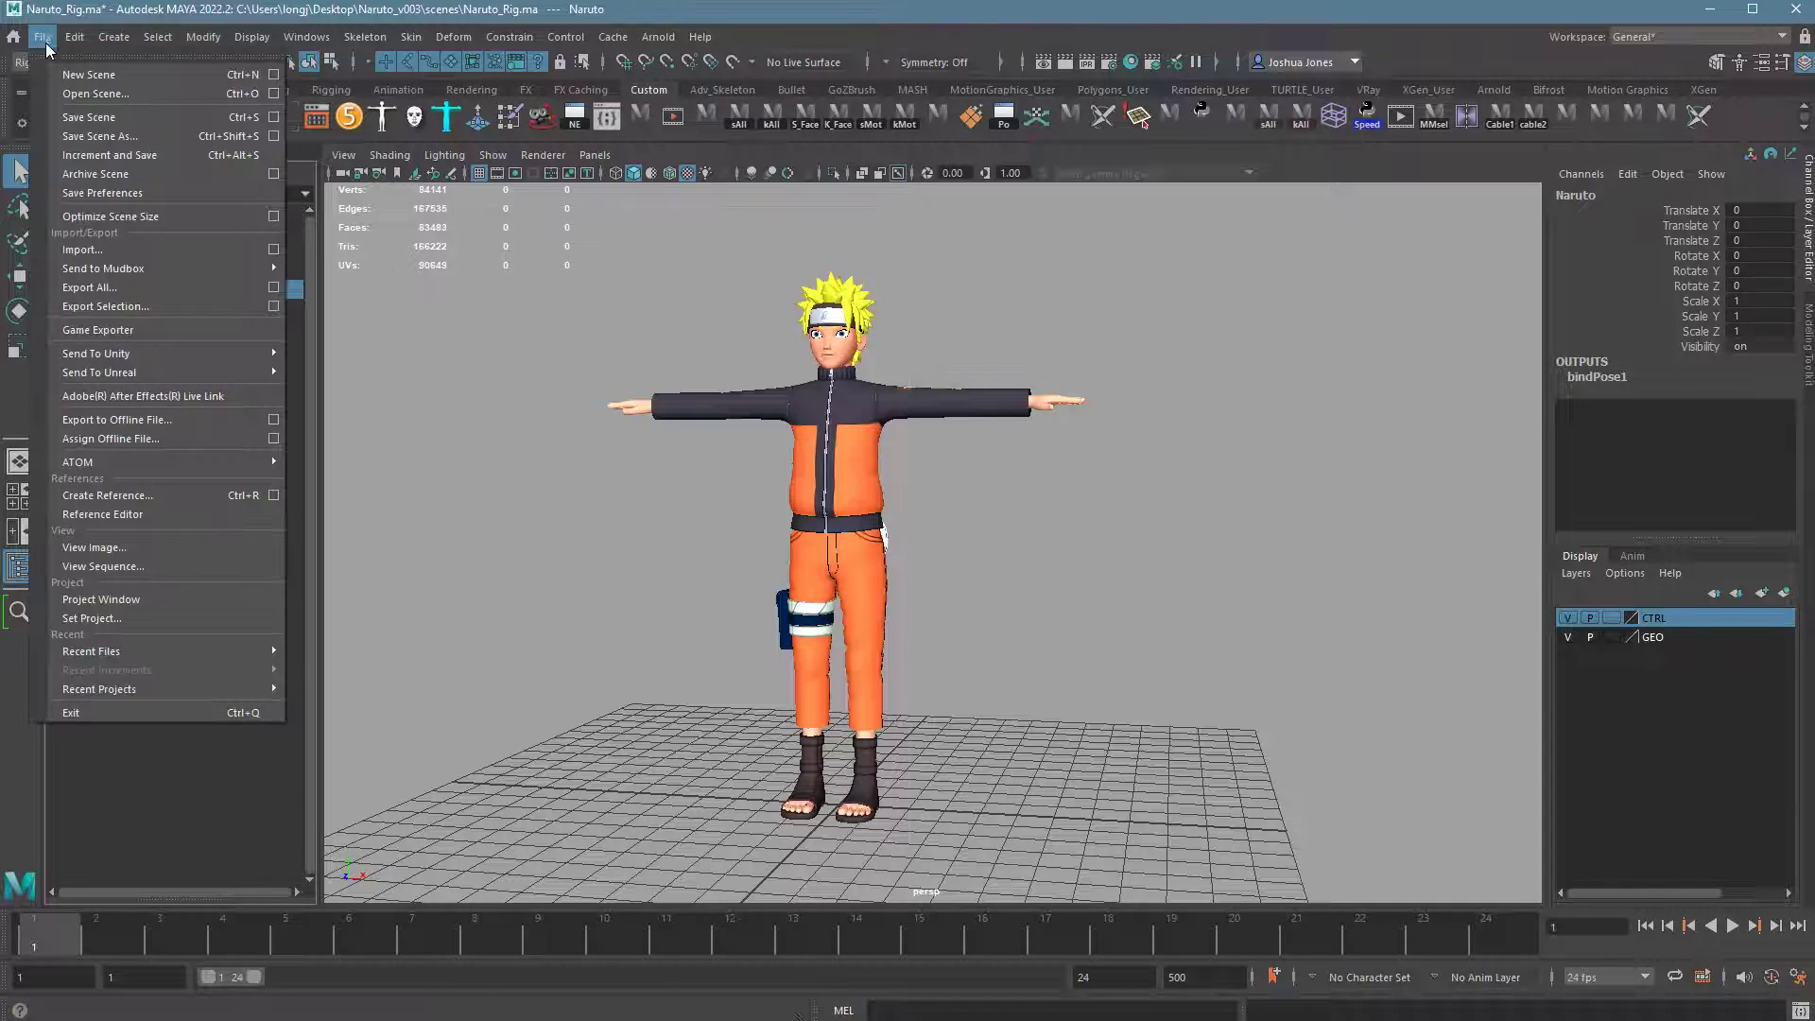
{"action": "left_click", "coordinate": [95, 153]}
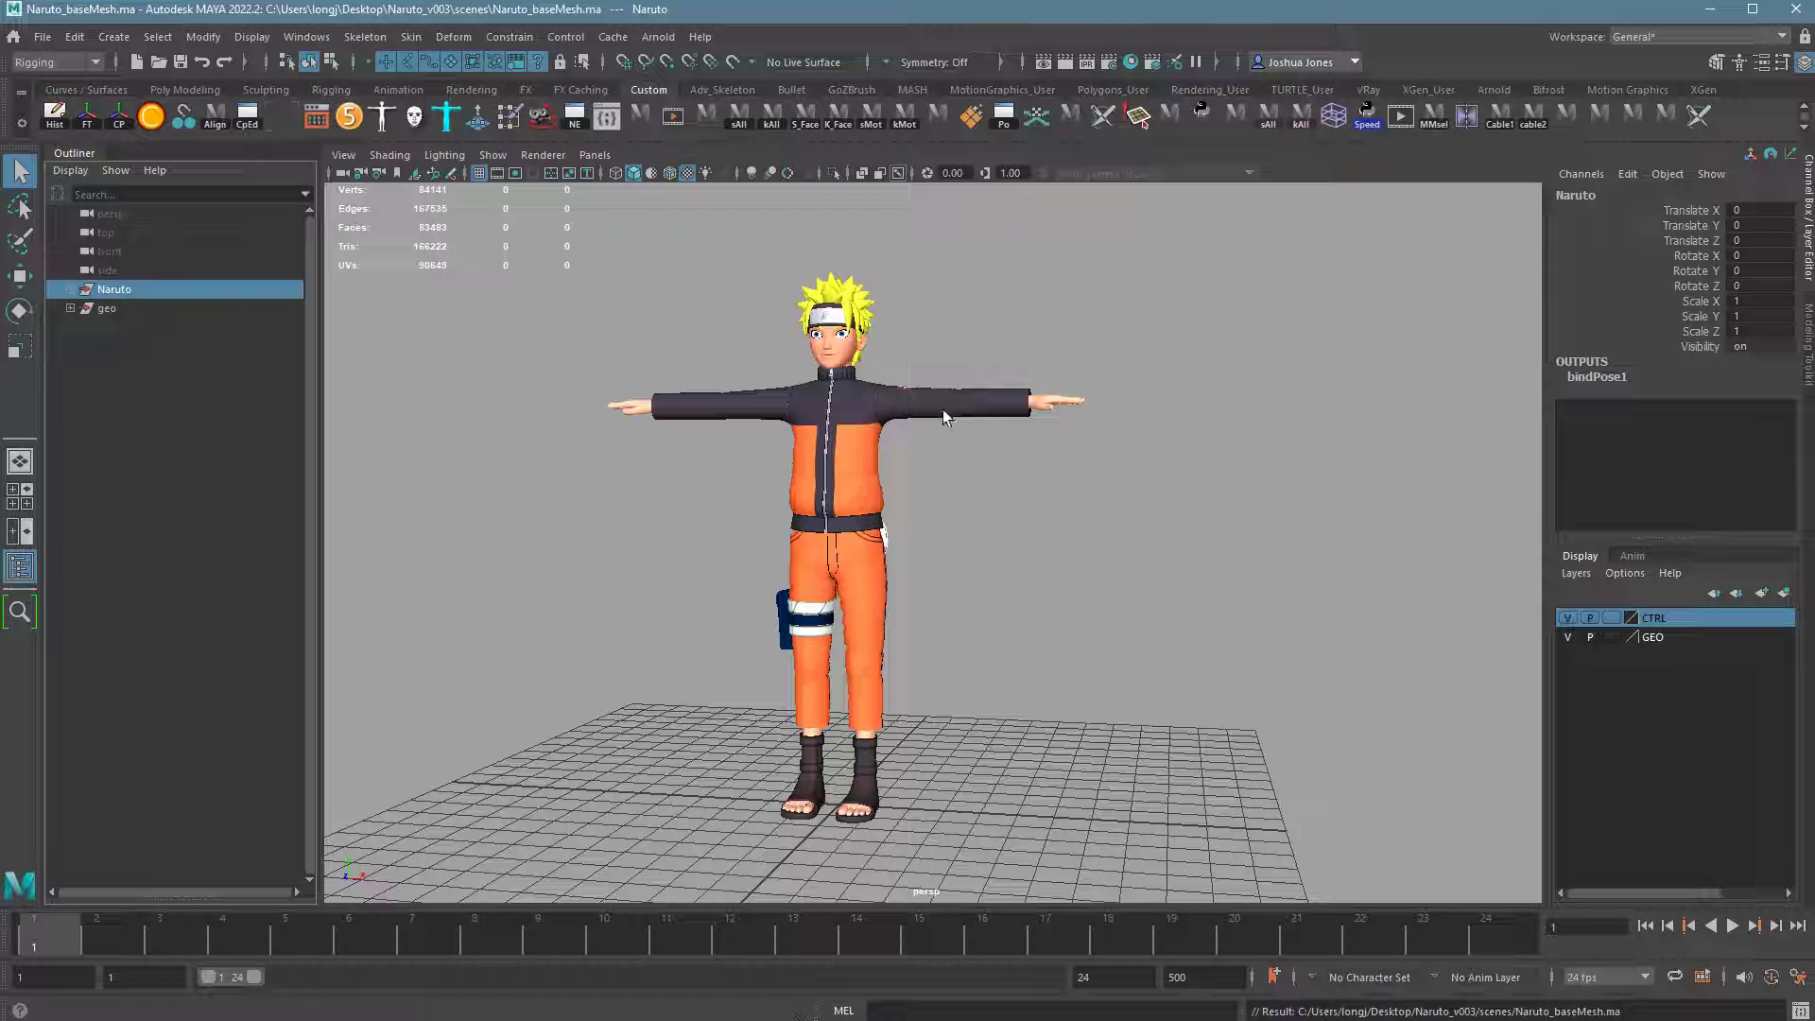
- Delete the Naruto rig group, keeping only the geo group in the scene
{"action": "left_click", "coordinate": [121, 312]}
{"action": "left_click", "coordinate": [130, 293]}
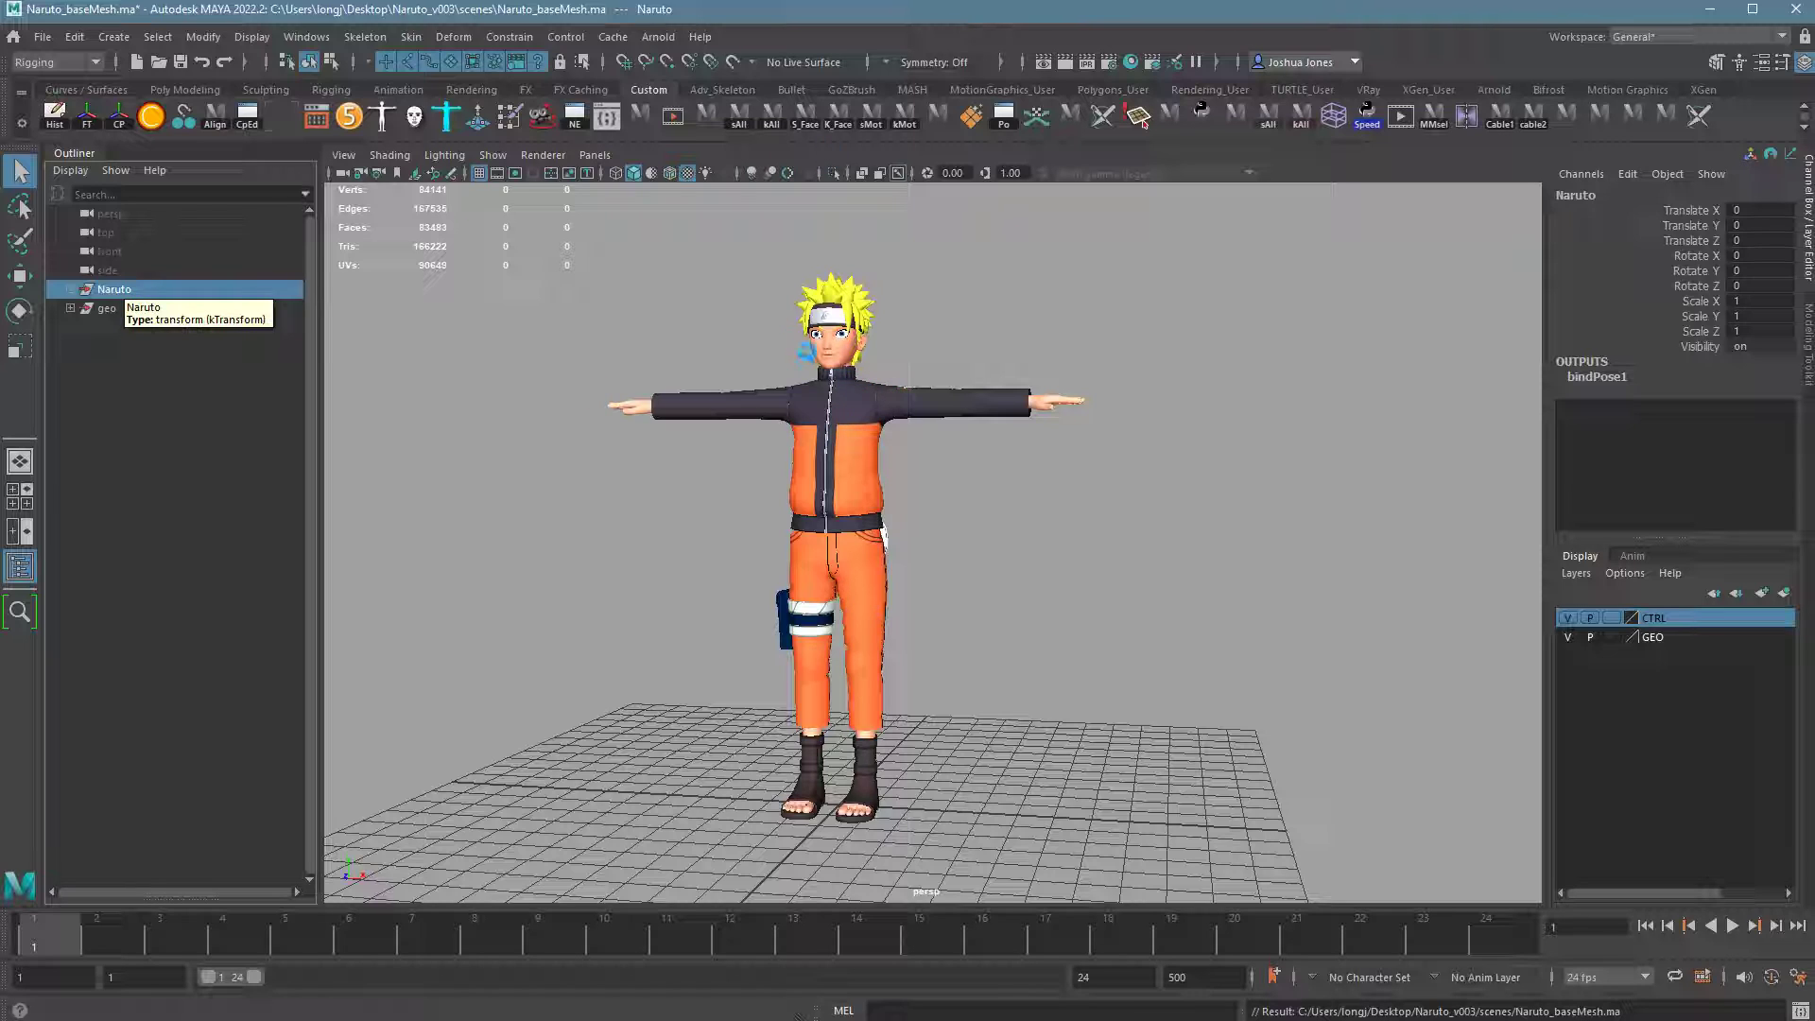
{"action": "key", "text": "Delete"}
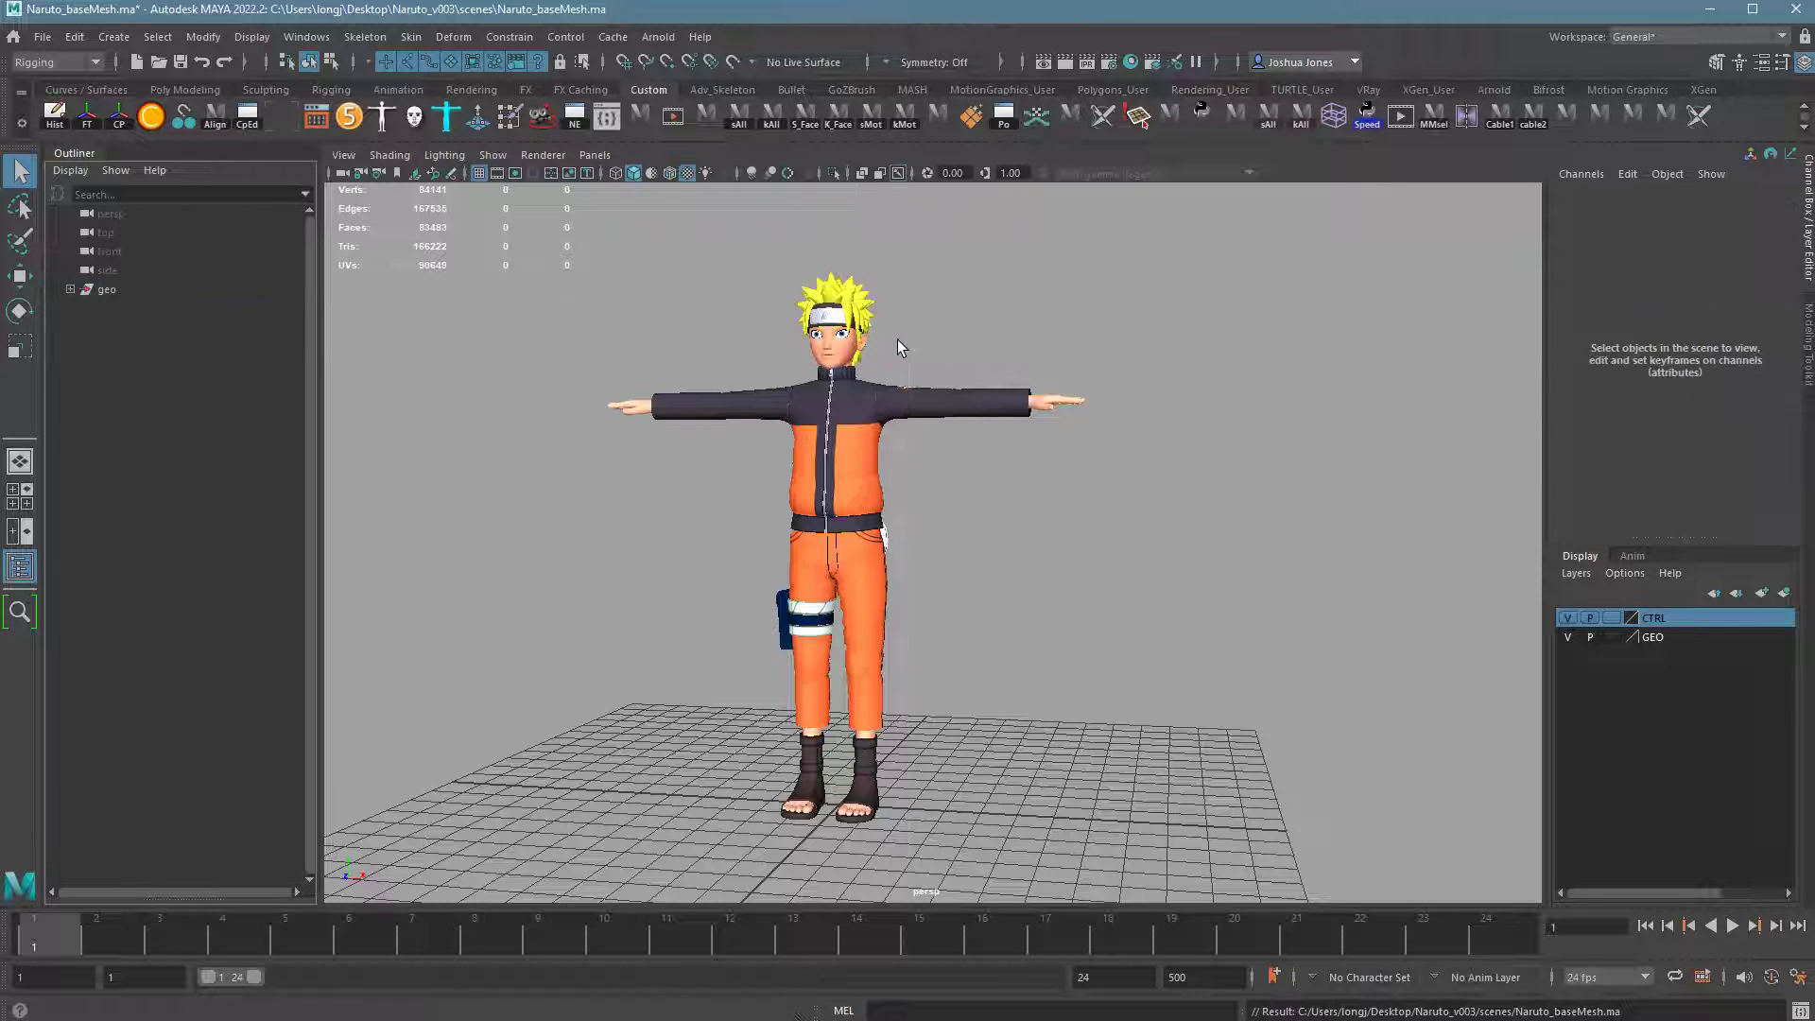
{"action": "mouse_move", "coordinate": [1053, 502]}
{"action": "left_mouse_down", "text": "alt"}
{"action": "mouse_move", "coordinate": [636, 530]}
{"action": "mouse_move", "coordinate": [559, 490]}
{"action": "mouse_move", "coordinate": [960, 477]}
{"action": "mouse_move", "coordinate": [1260, 510]}
{"action": "mouse_move", "coordinate": [1057, 504]}
{"action": "left_mouse_up", "text": "alt"}
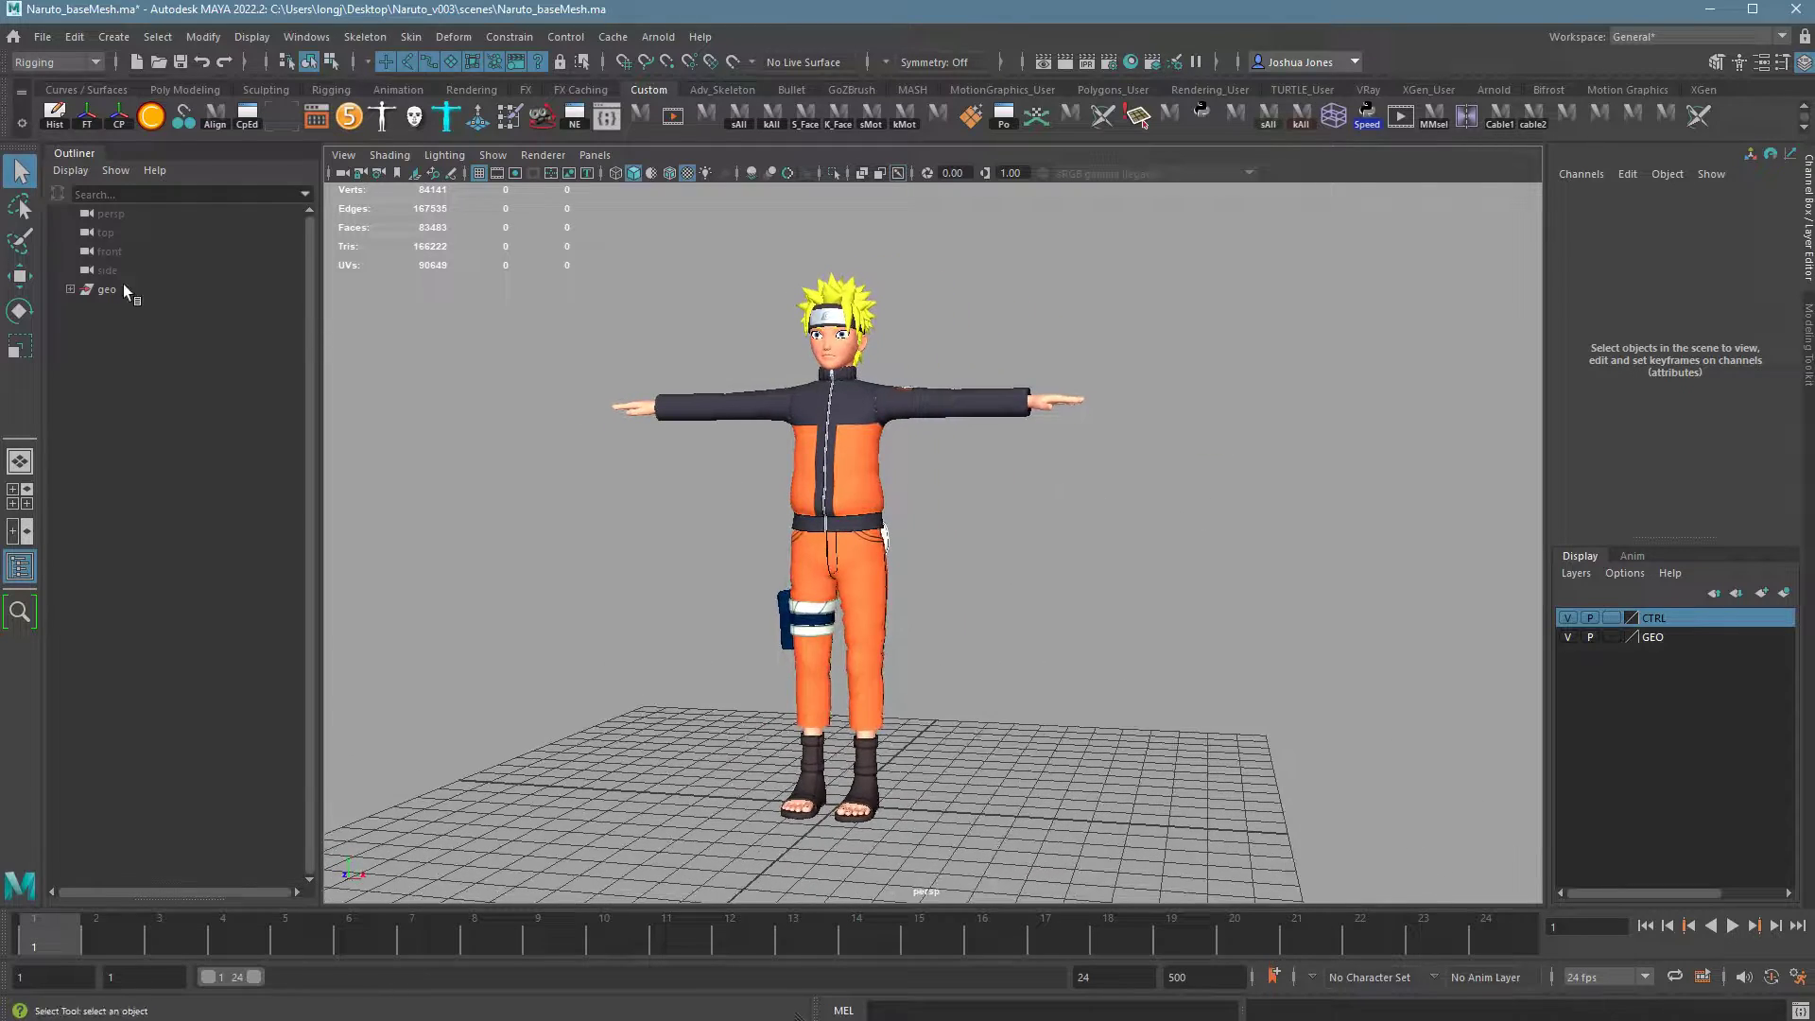
- Delete the unused CTRL and GEO display layers and save the scene
{"action": "left_click", "coordinate": [85, 294]}
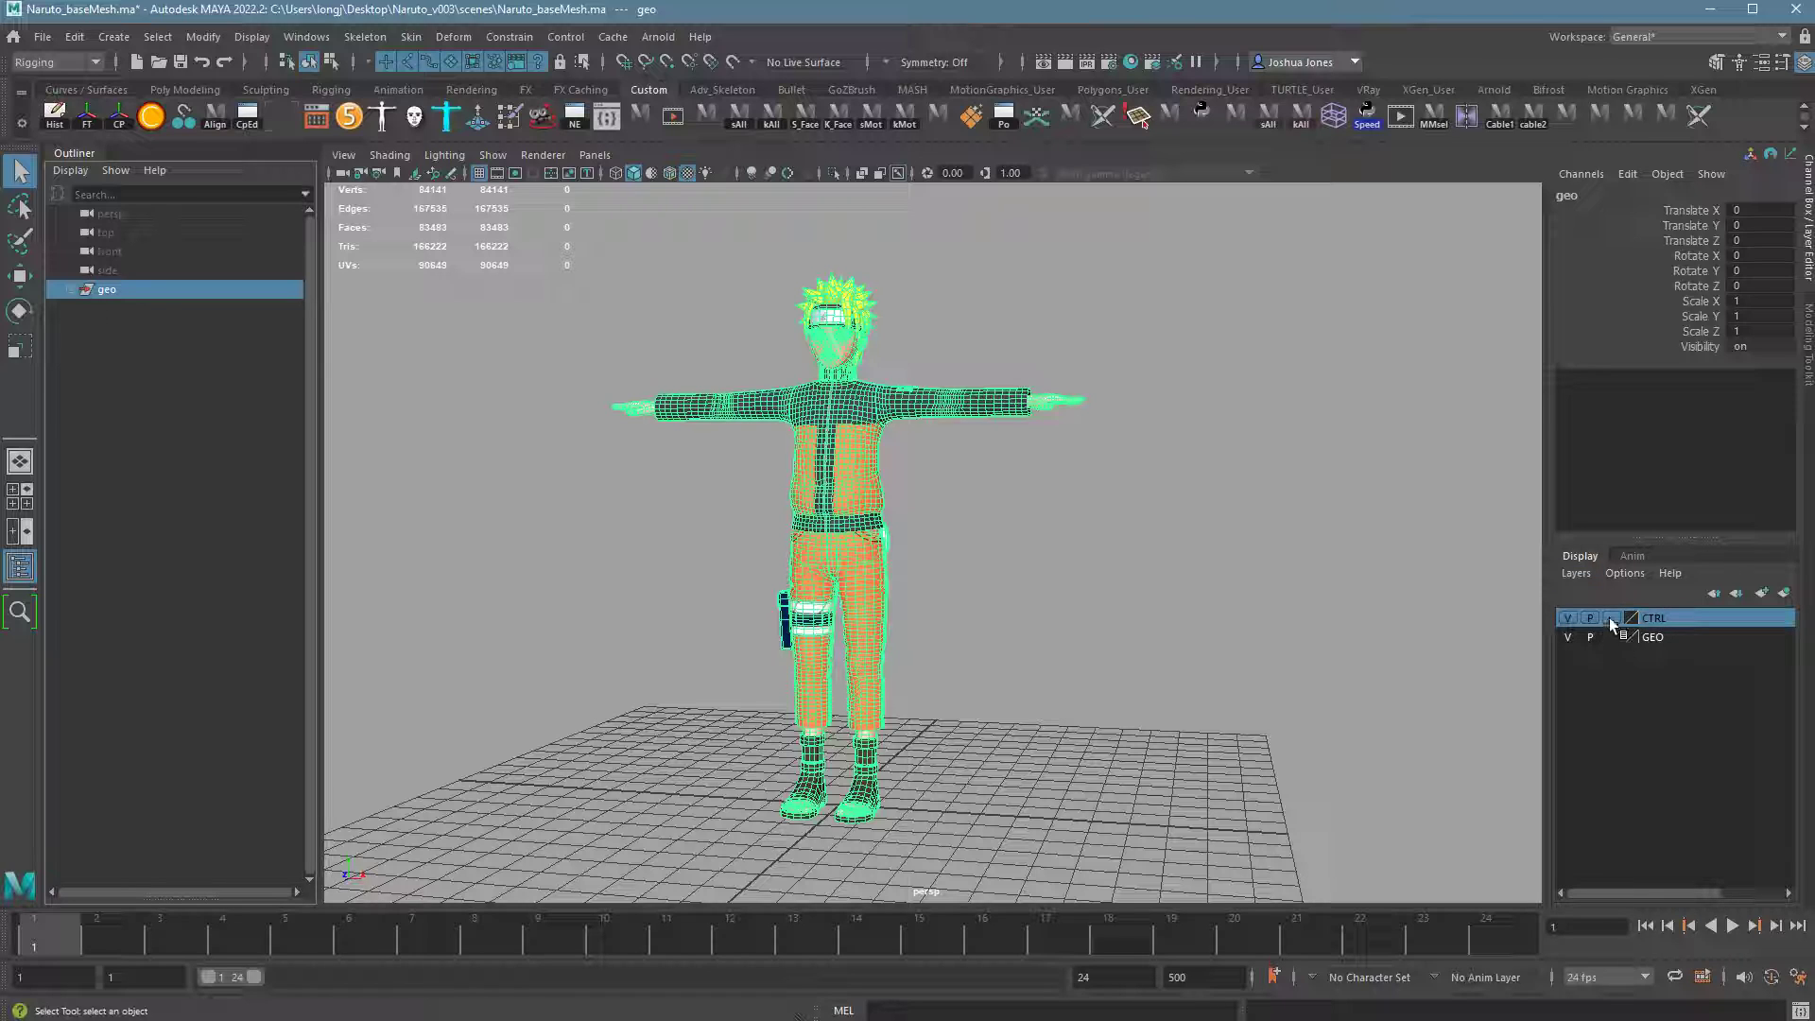
{"action": "left_click", "coordinate": [1574, 576]}
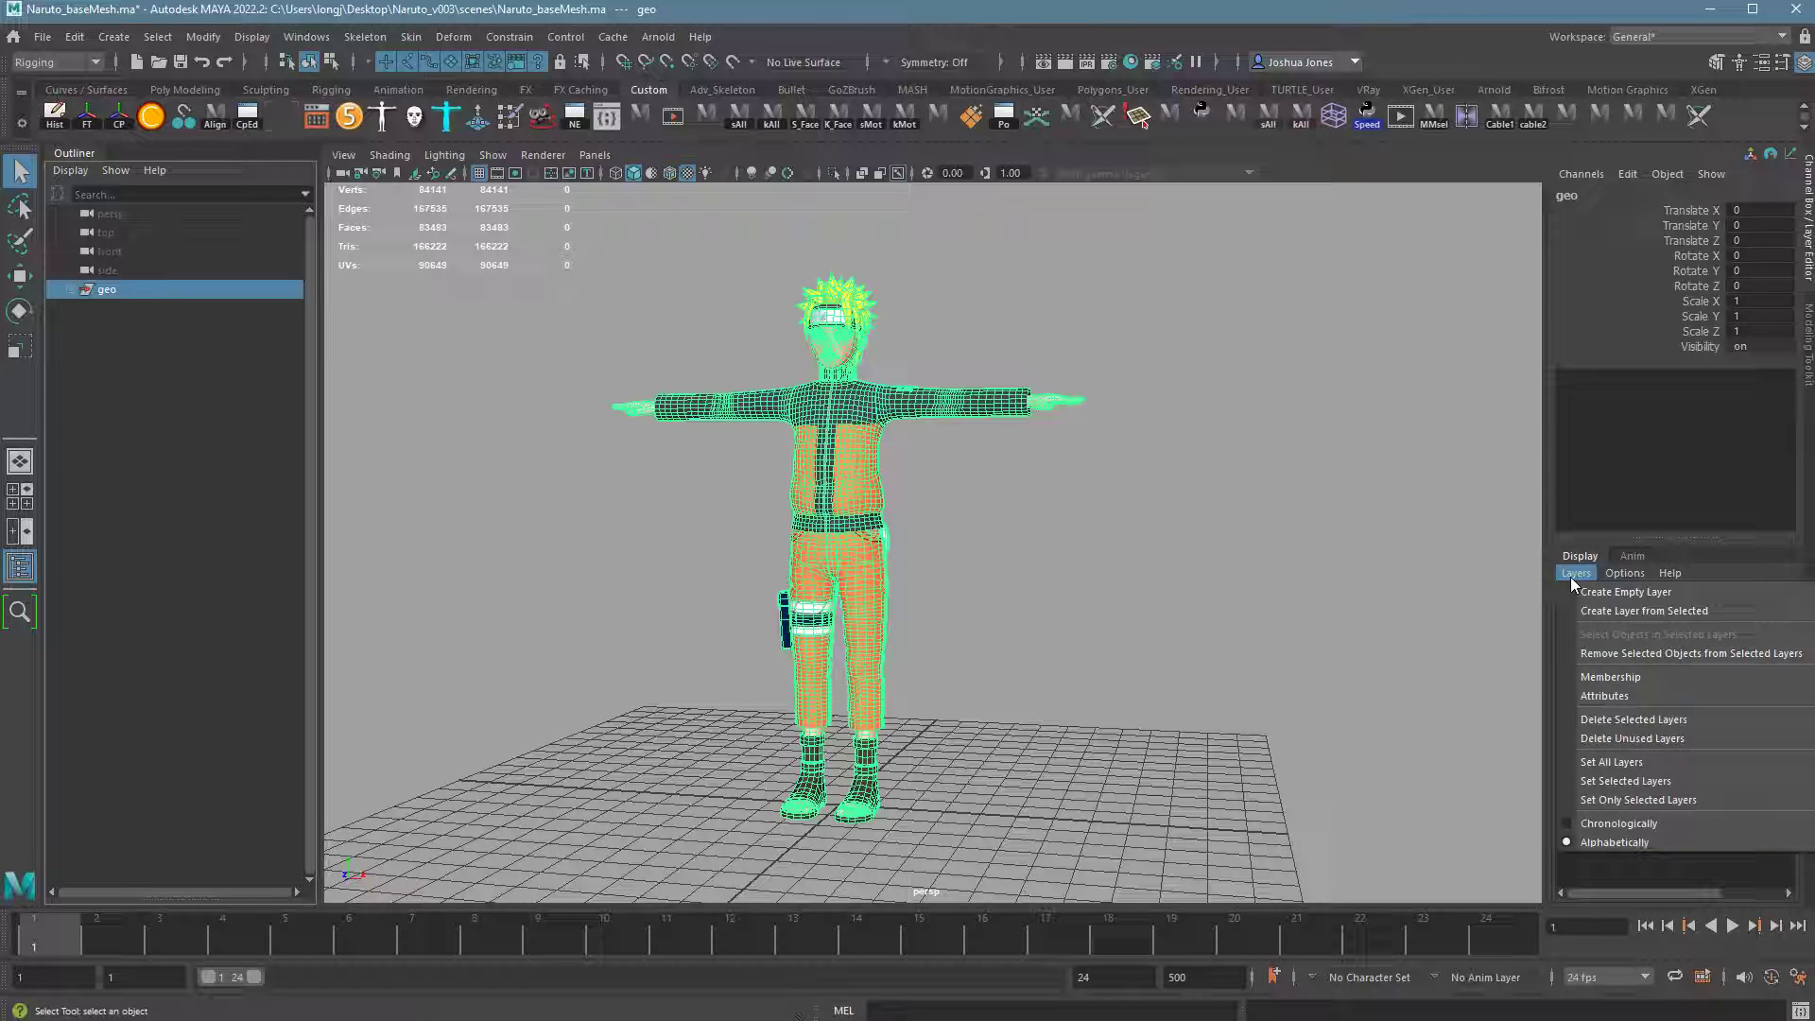
{"action": "left_click", "coordinate": [1654, 737]}
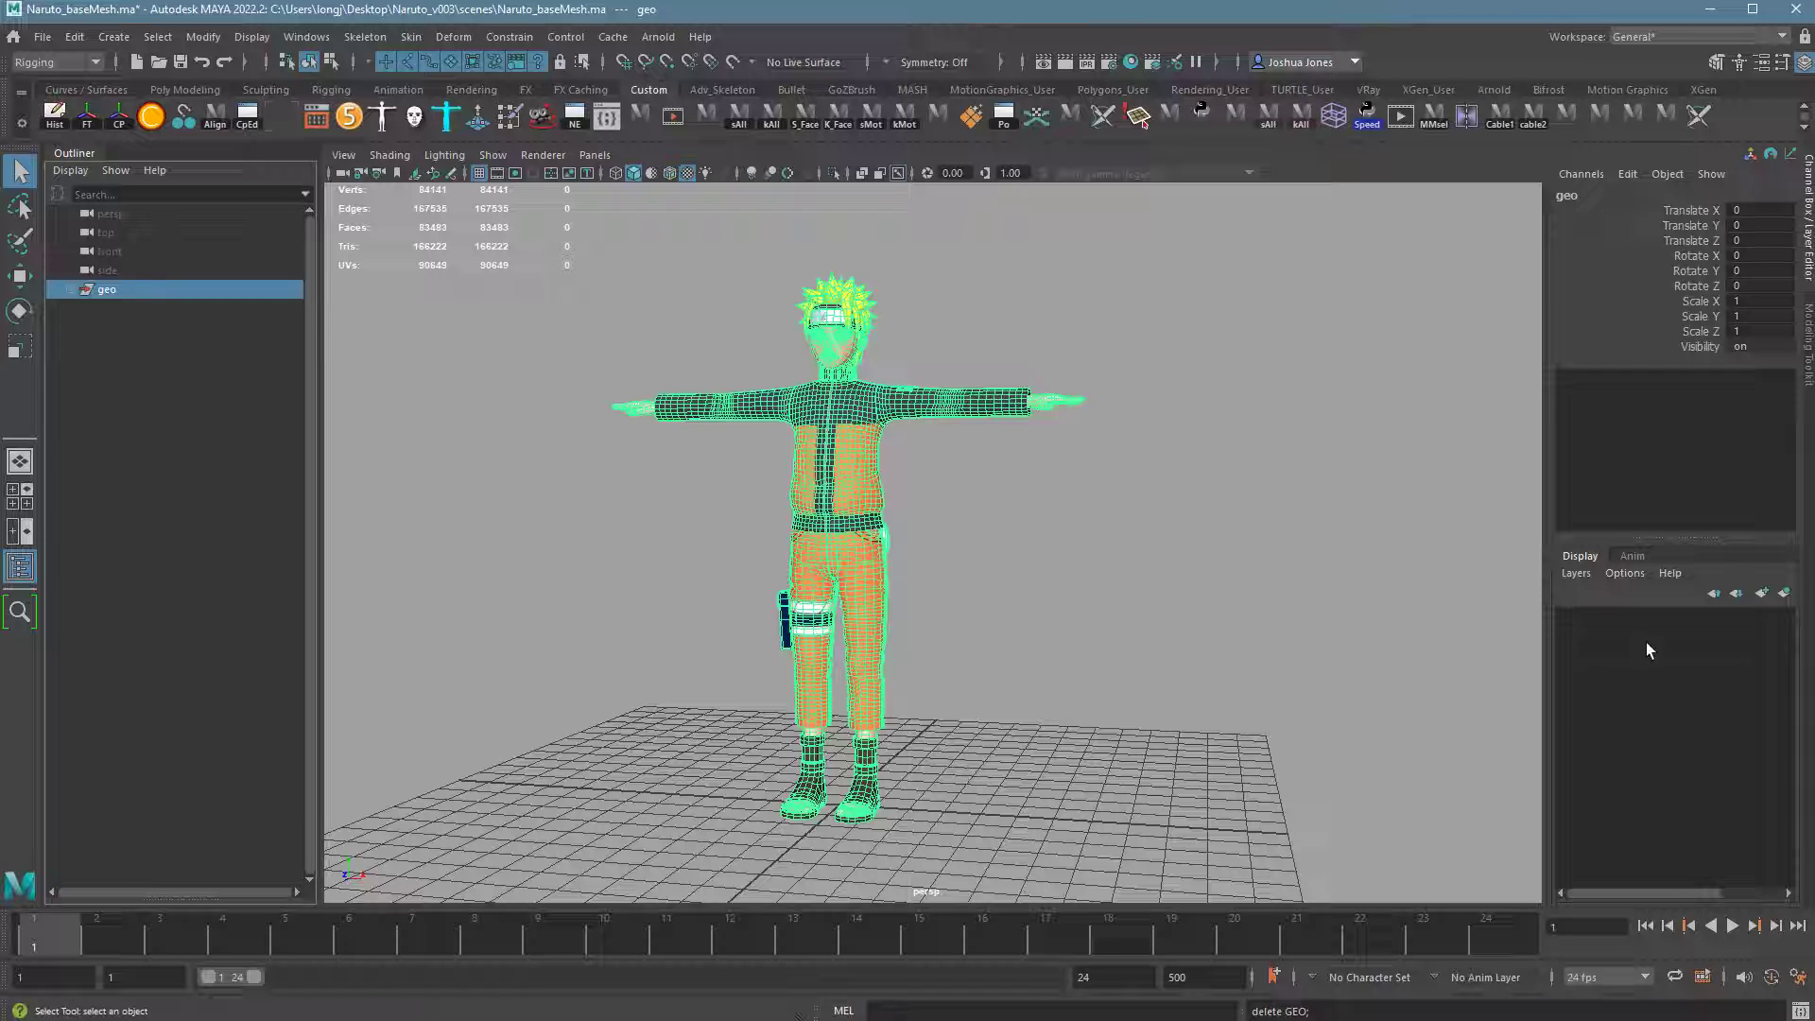
{"action": "left_click", "coordinate": [1216, 514]}
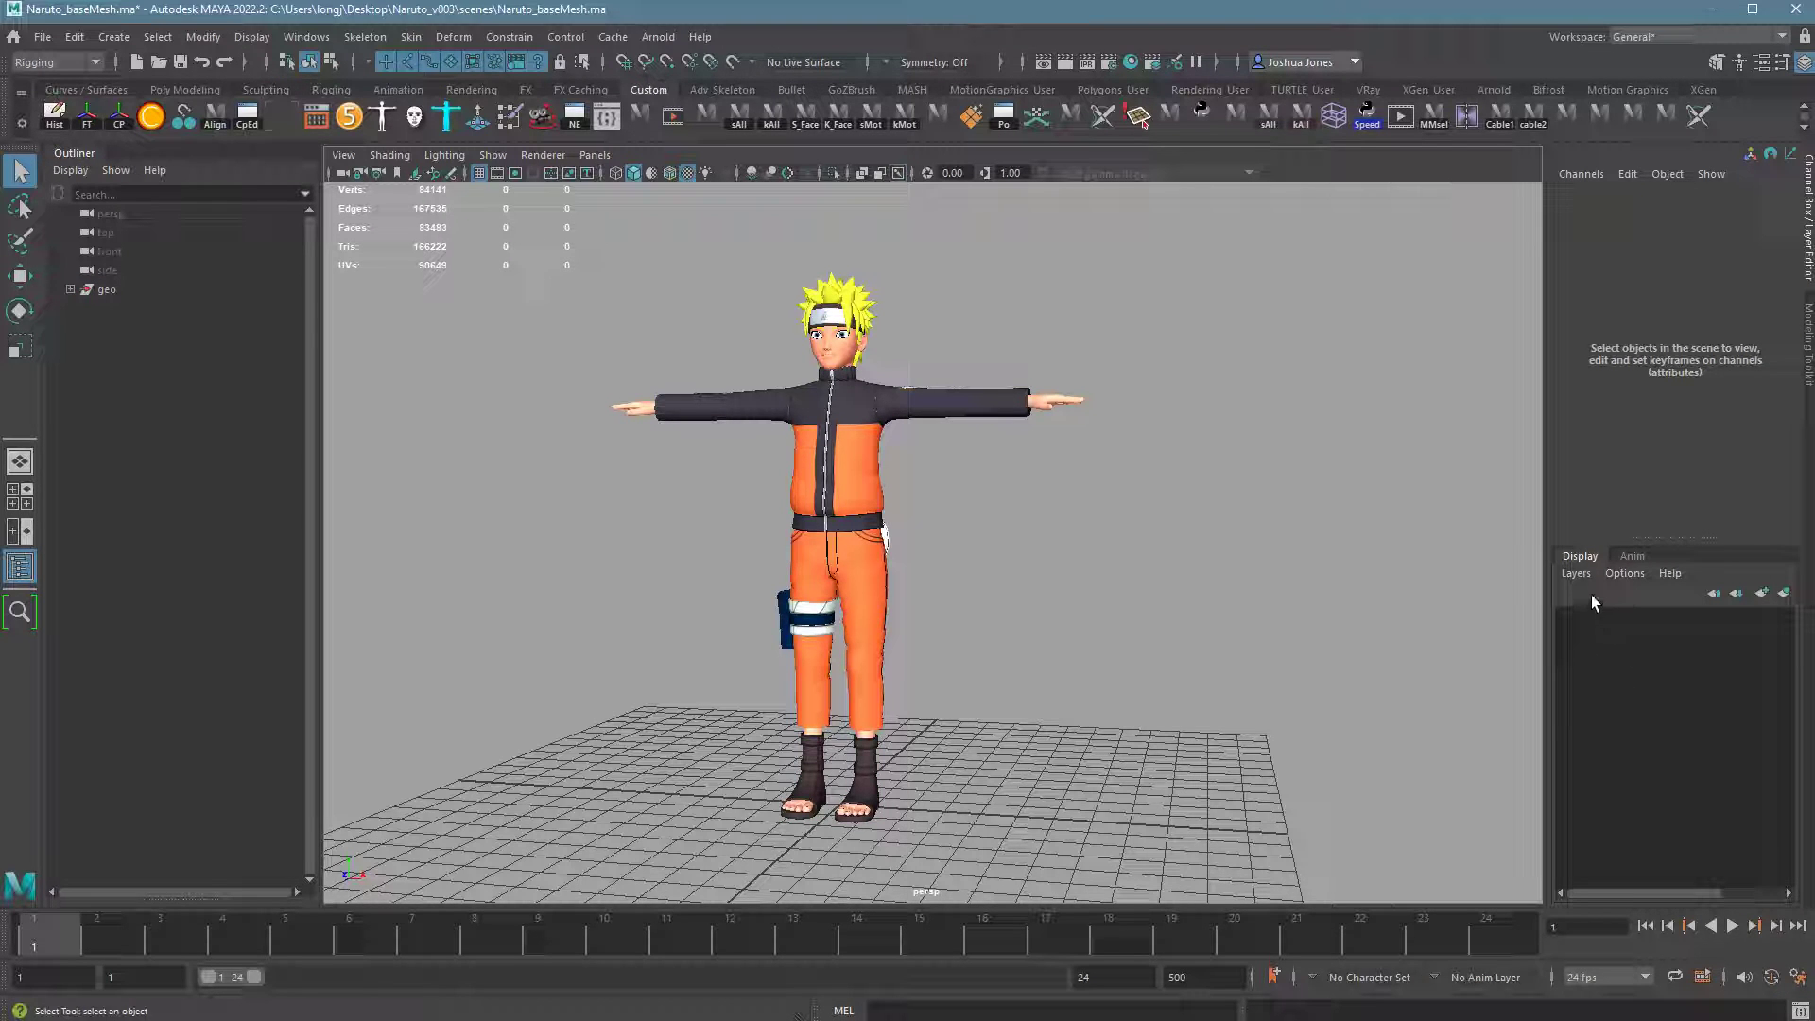
{"action": "left_click", "coordinate": [1571, 575]}
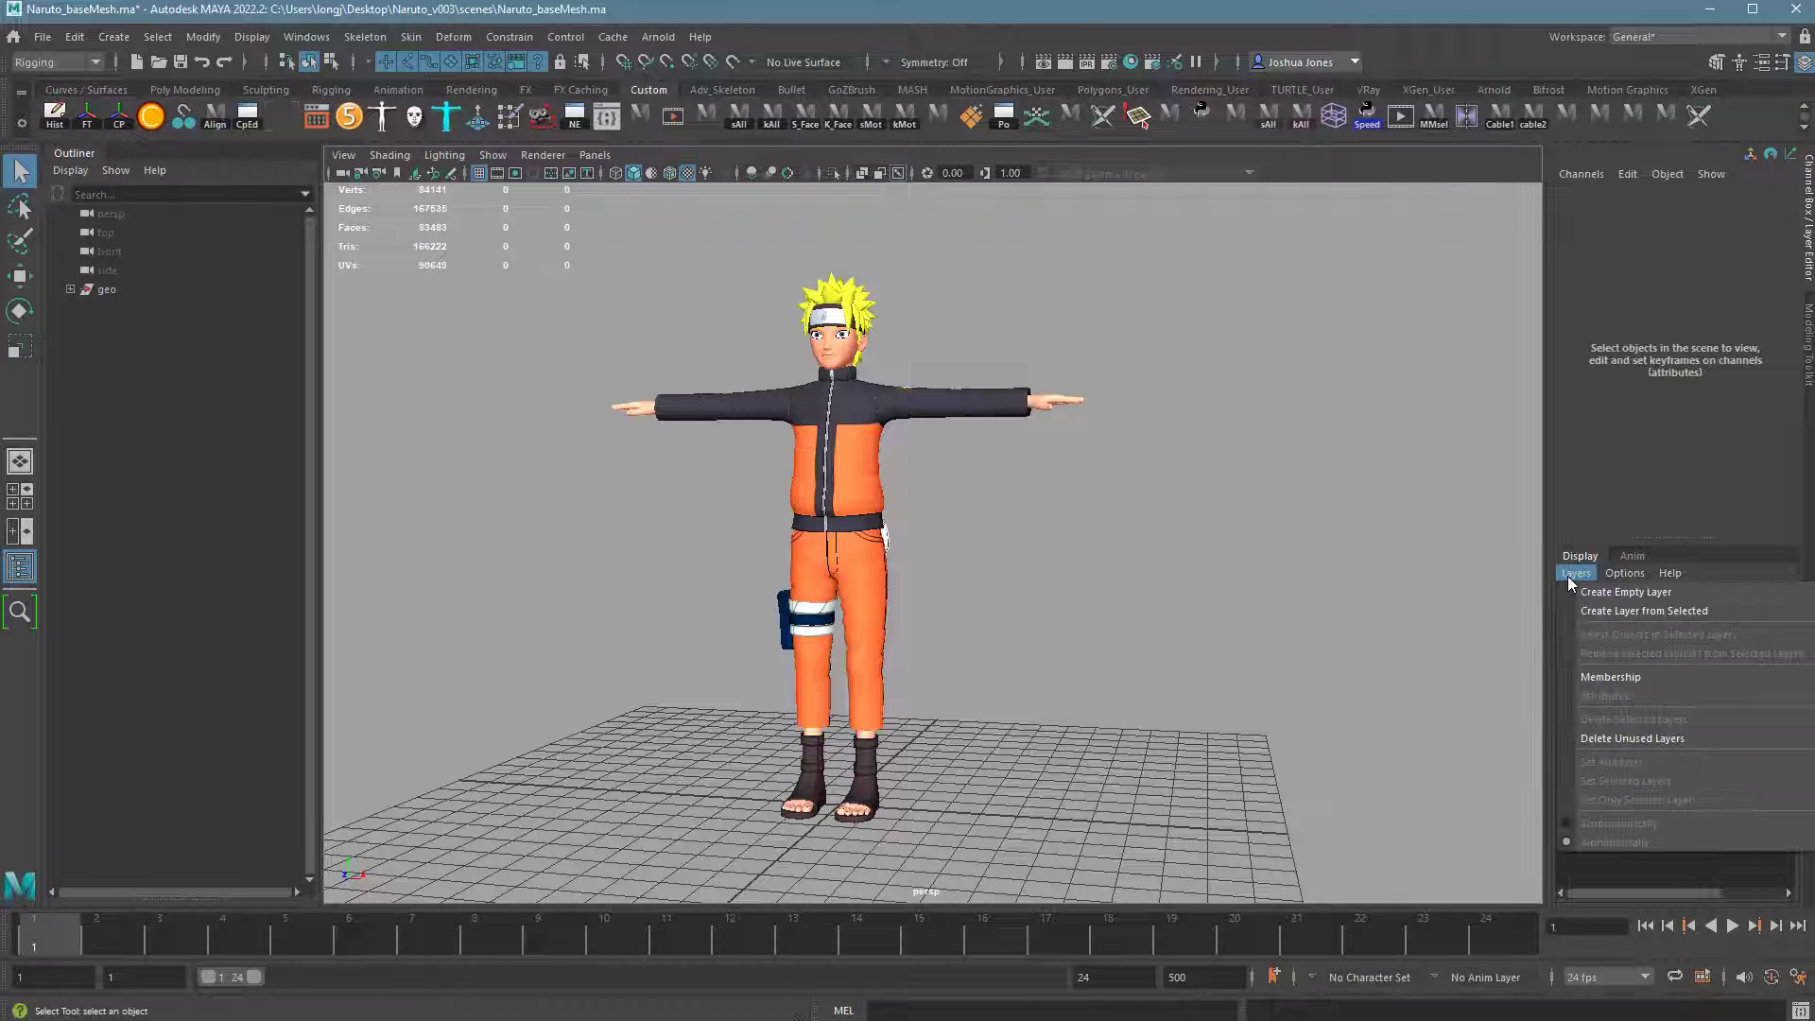
{"action": "left_click", "coordinate": [1628, 725]}
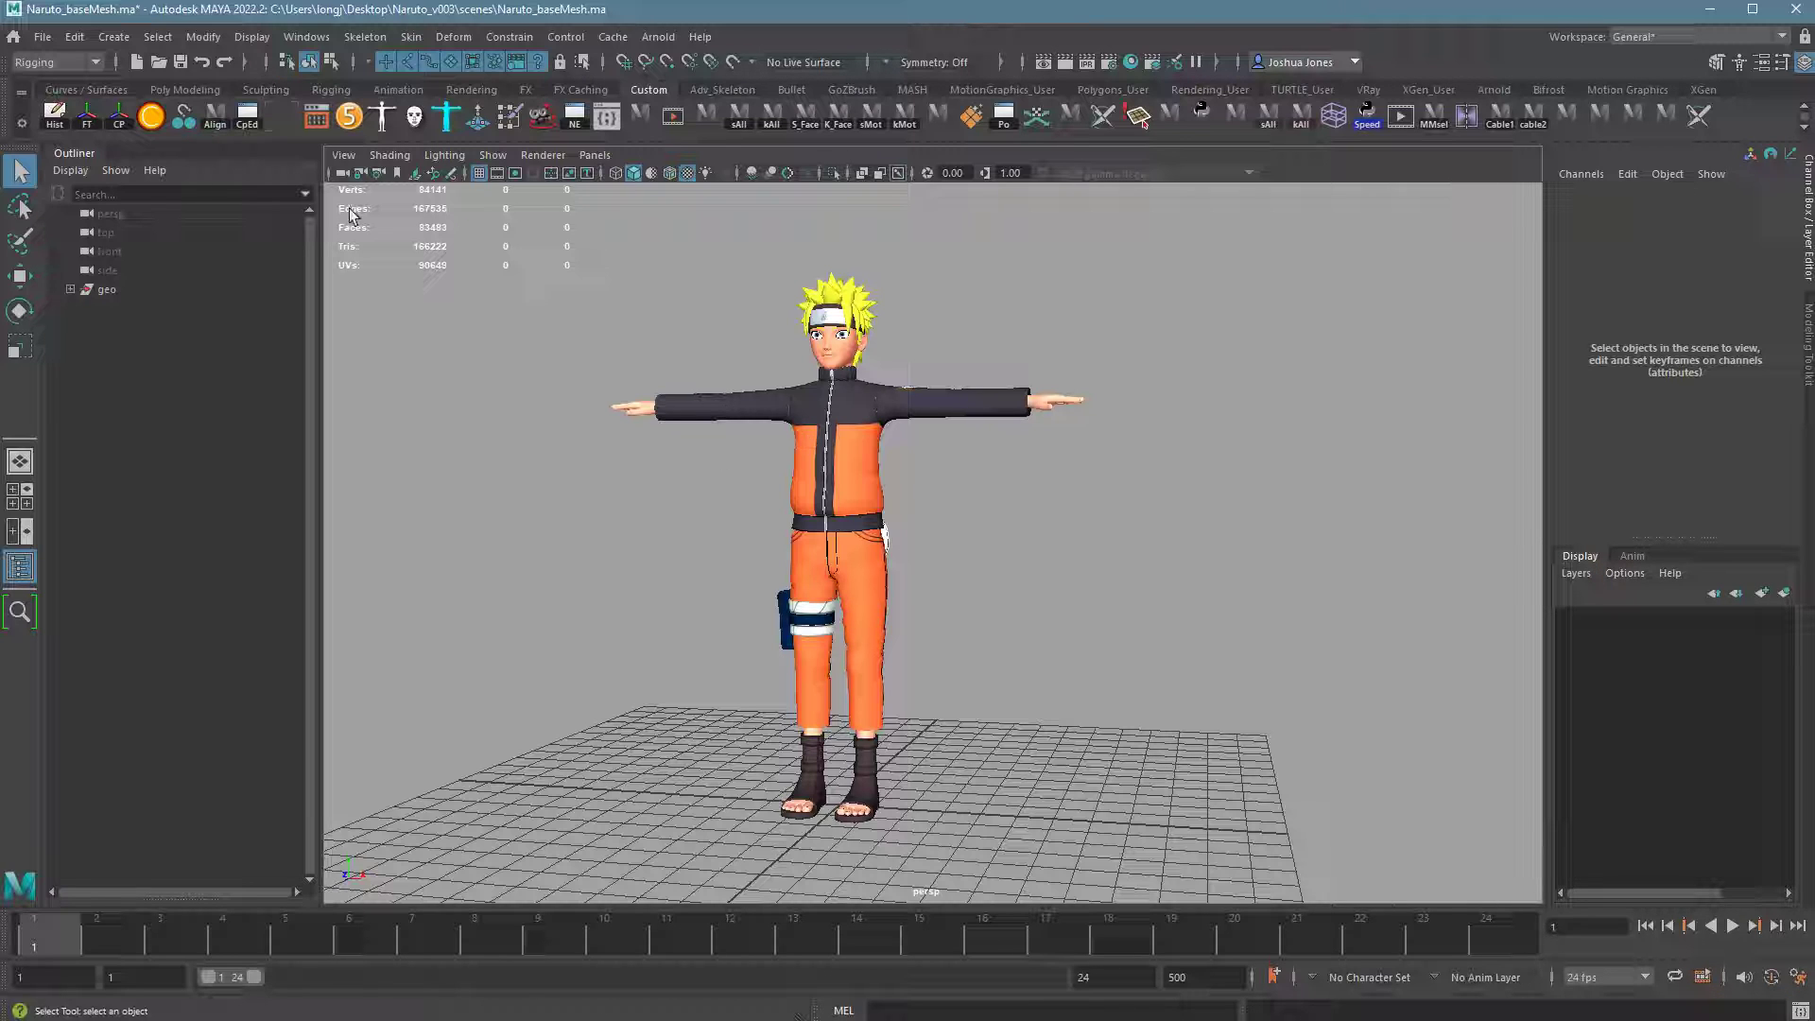
{"action": "left_click", "coordinate": [43, 38]}
{"action": "left_click", "coordinate": [83, 117]}
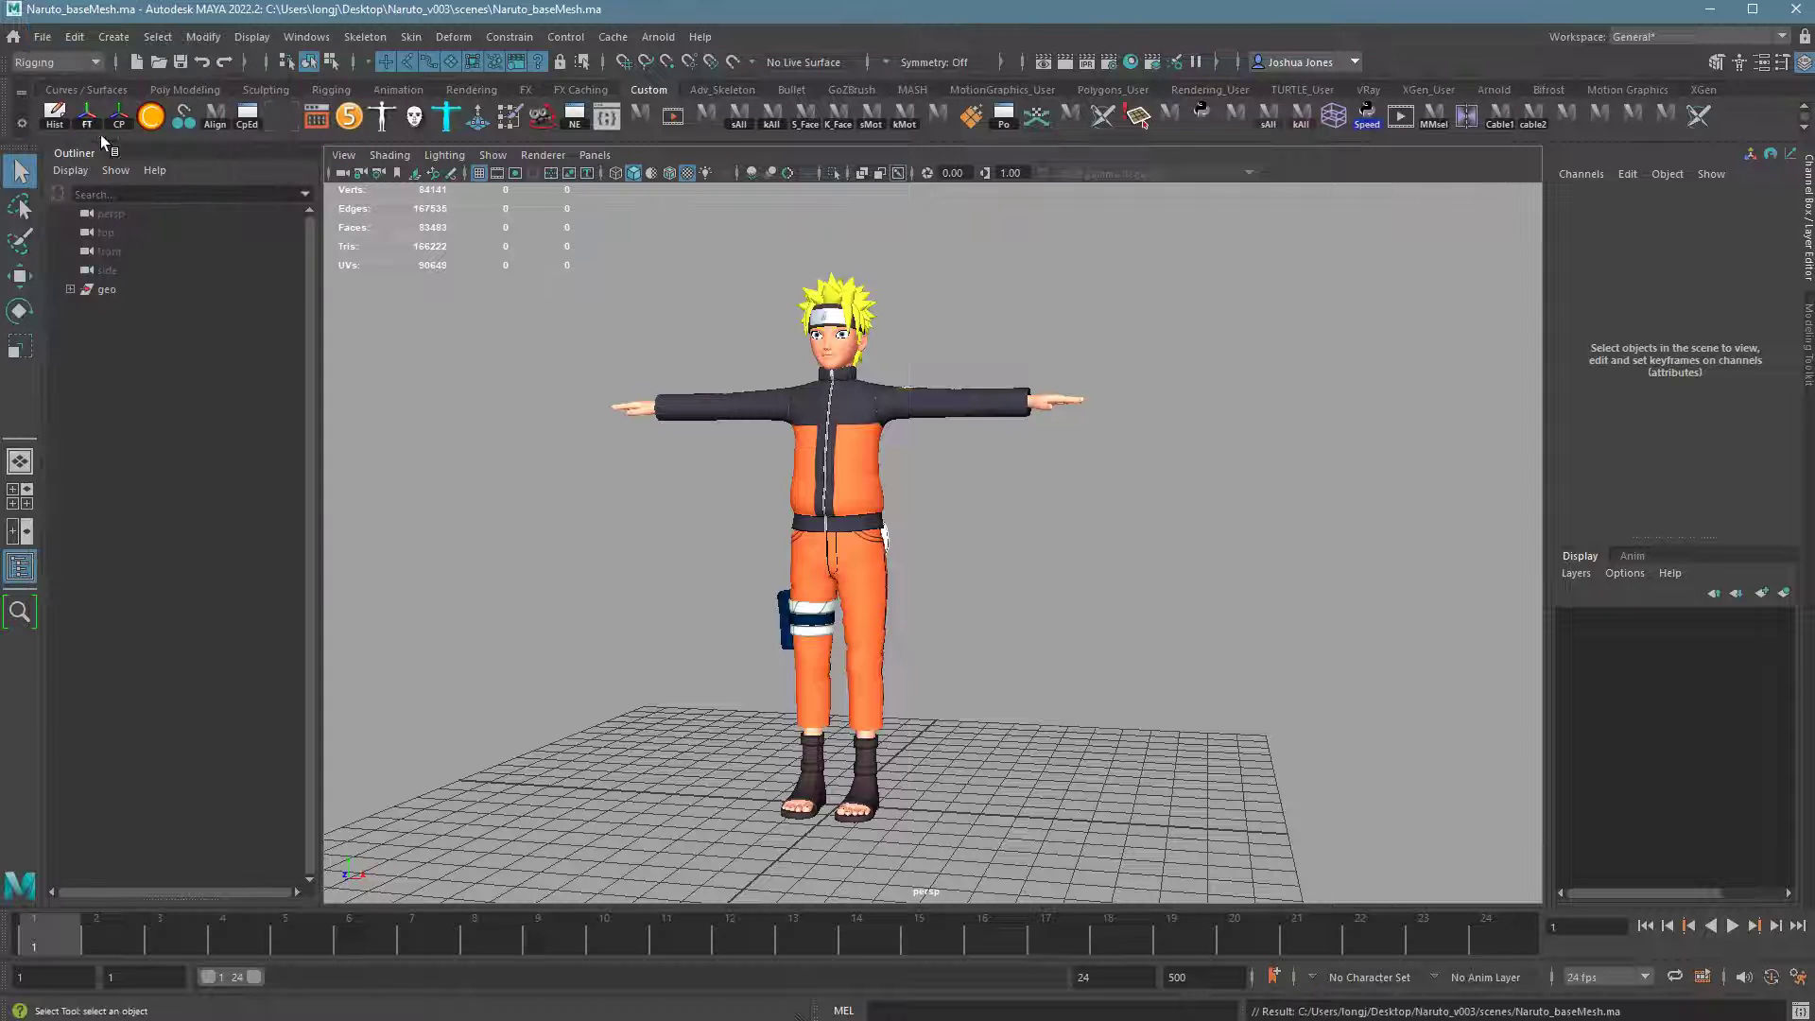
- Group the head, hair, eye, eyebrow and headband meshes inside geo and name the group headGroup
{"action": "left_click_drag", "start_coordinate": [1002, 553], "coordinate": [257, 359], "text": "alt"}
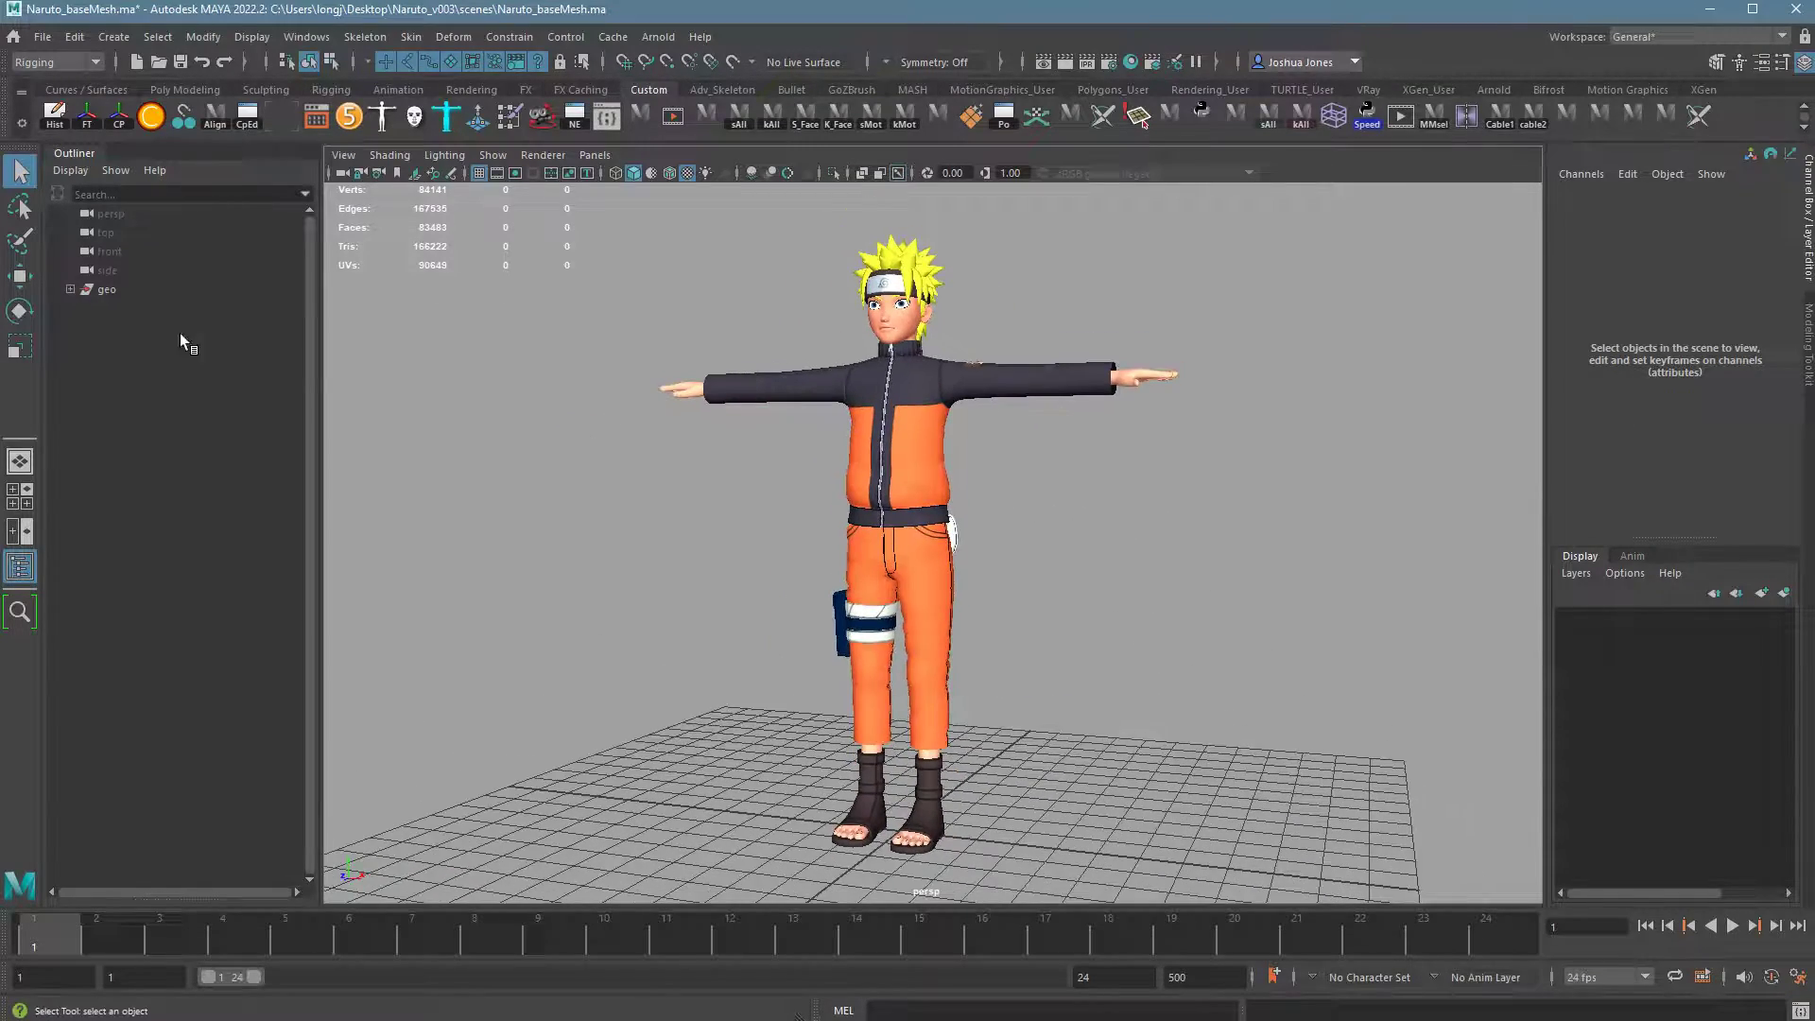
{"action": "left_click", "coordinate": [71, 289]}
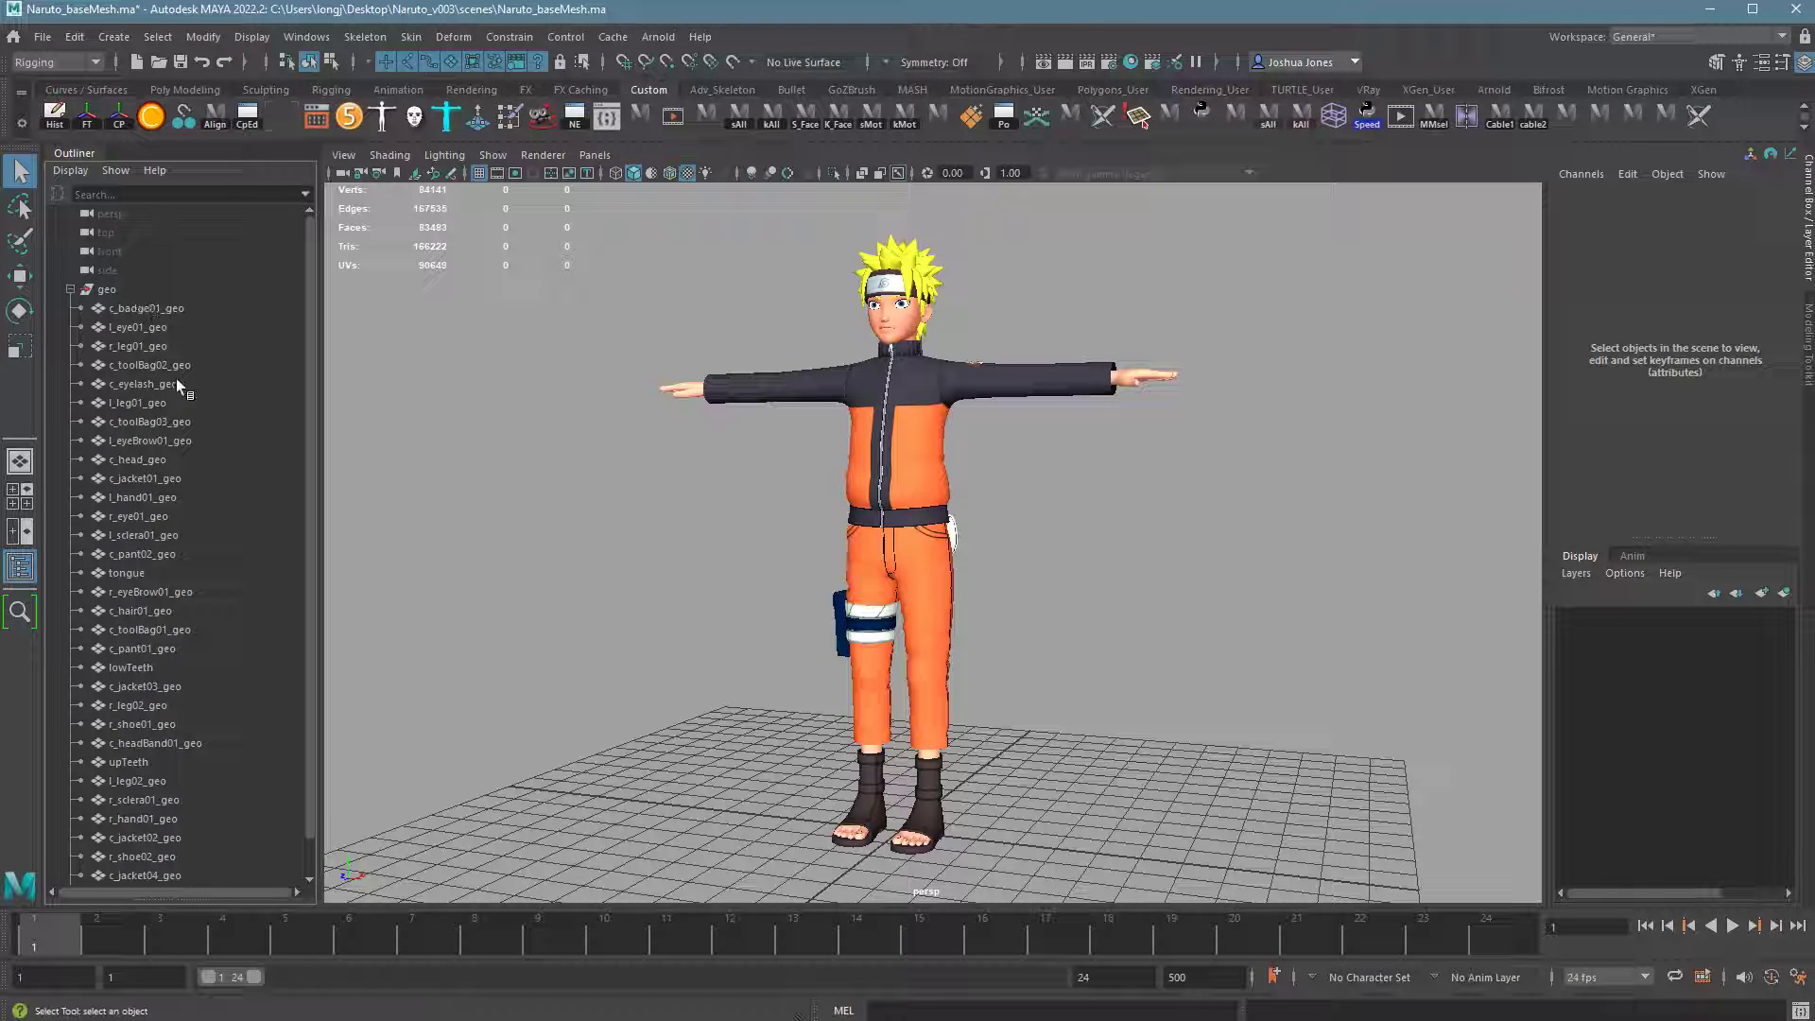
{"action": "scroll", "coordinate": [183, 645], "scroll_direction": "down", "scroll_amount": 1}
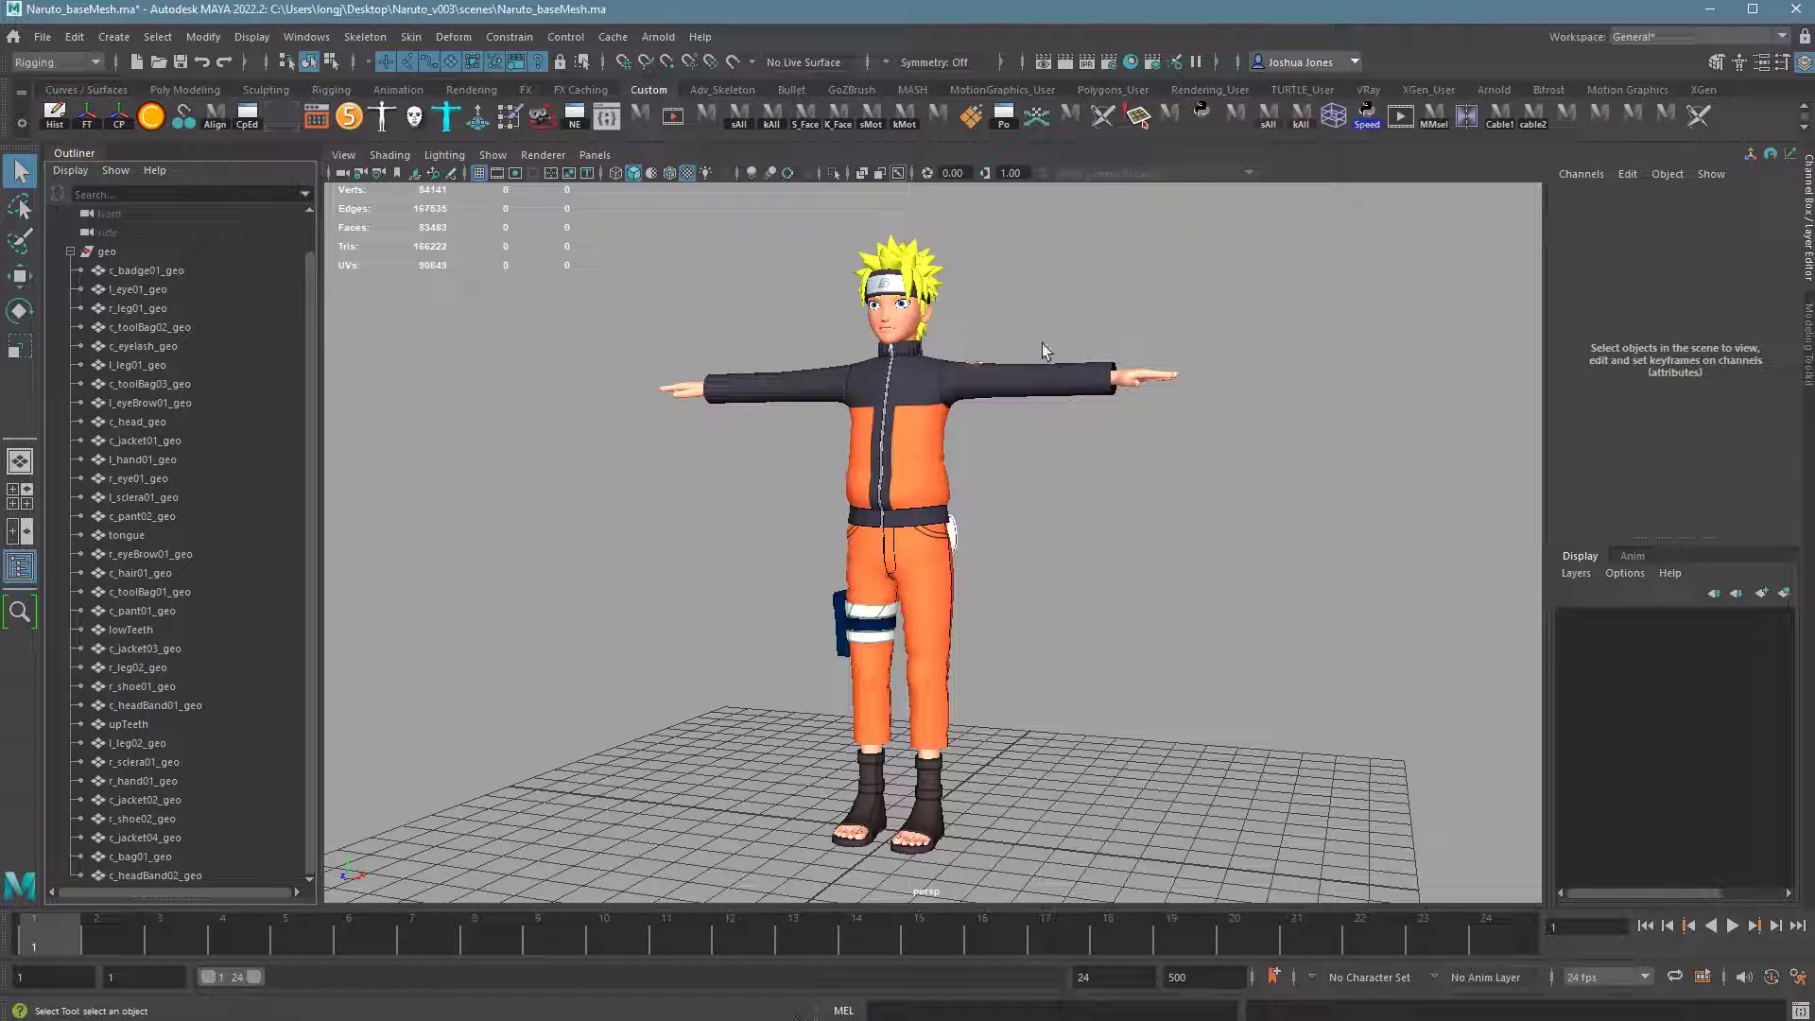
{"action": "left_click_drag", "start_coordinate": [829, 238], "coordinate": [976, 326]}
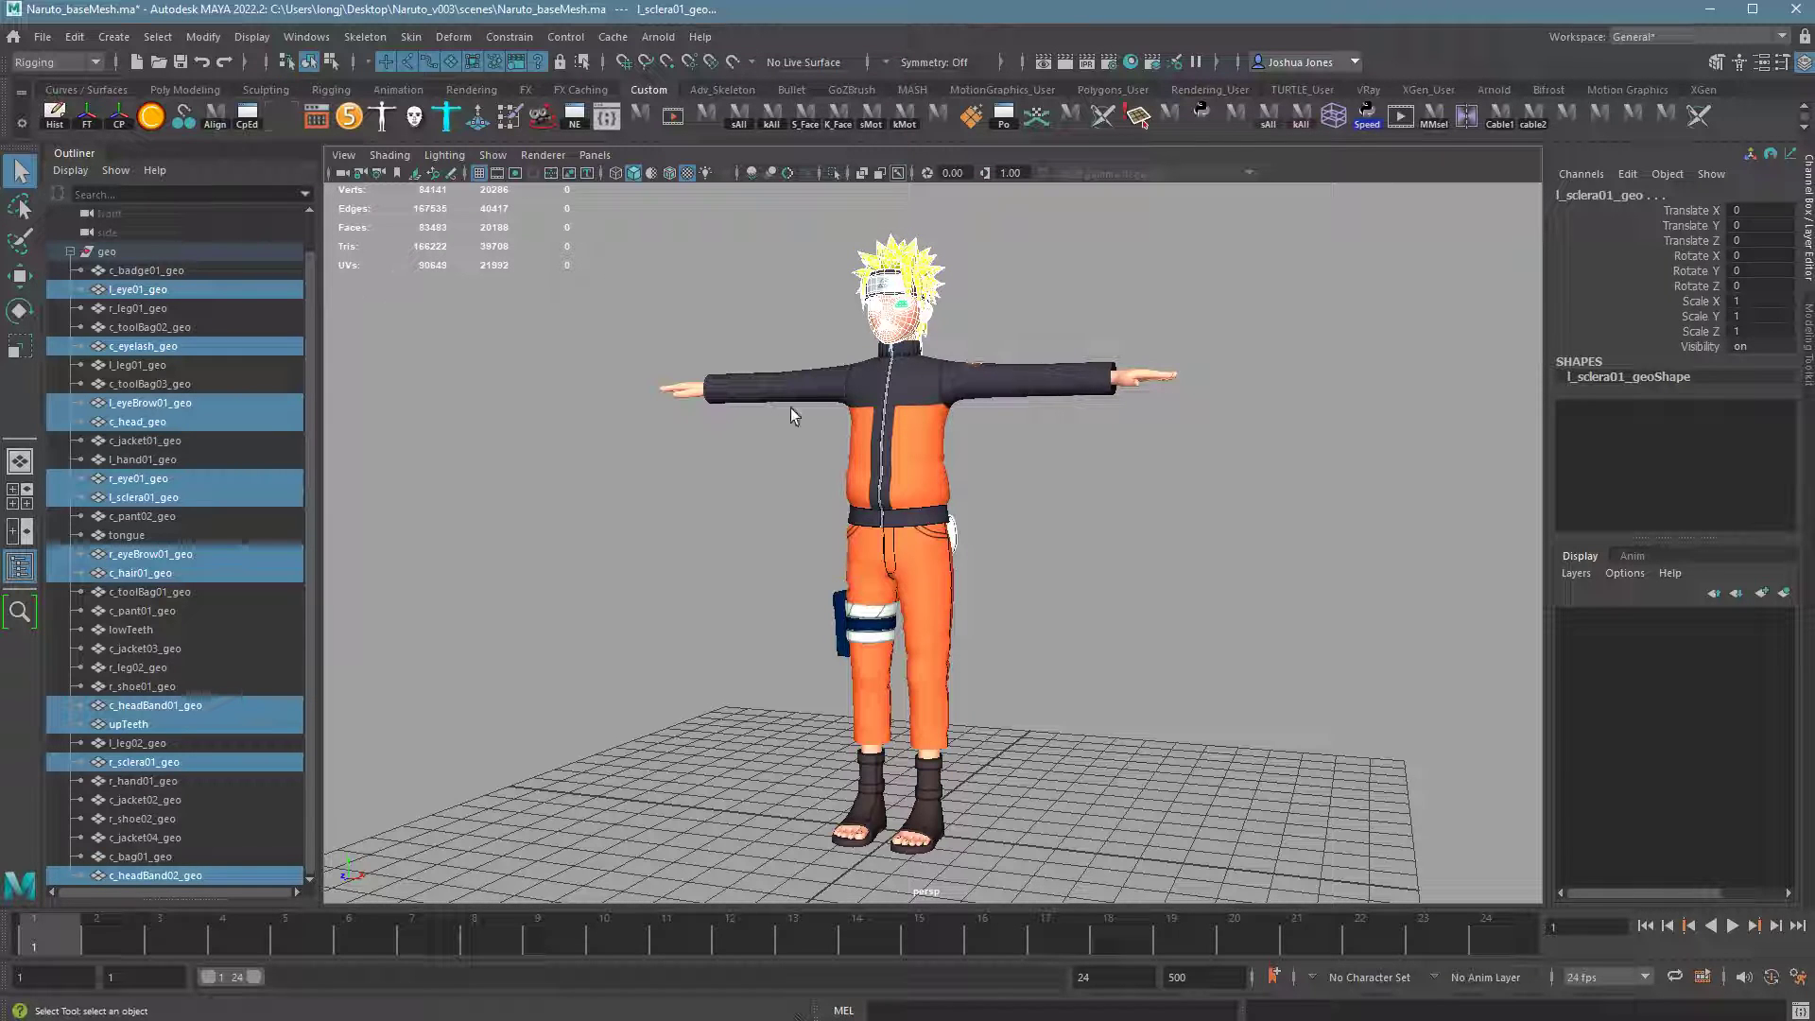
{"action": "key", "text": "ctrl+g"}
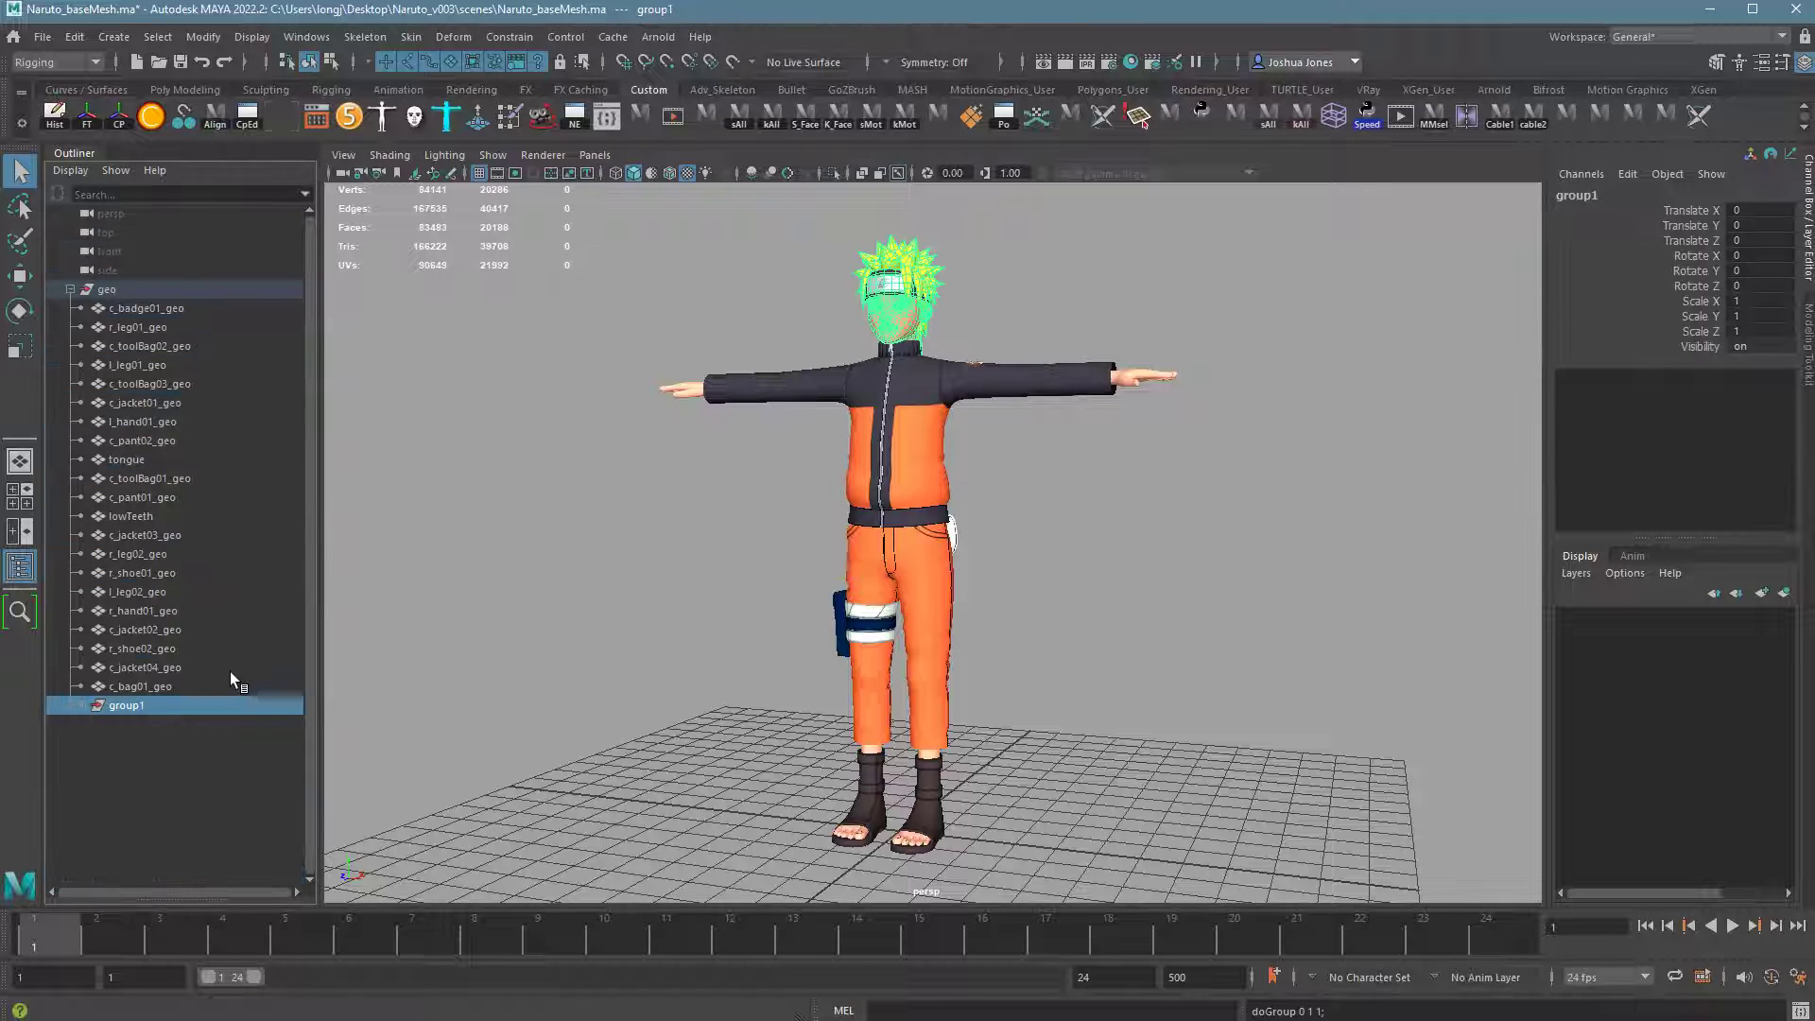
{"action": "double_click", "coordinate": [157, 714]}
{"action": "type", "text": "headGroup"}
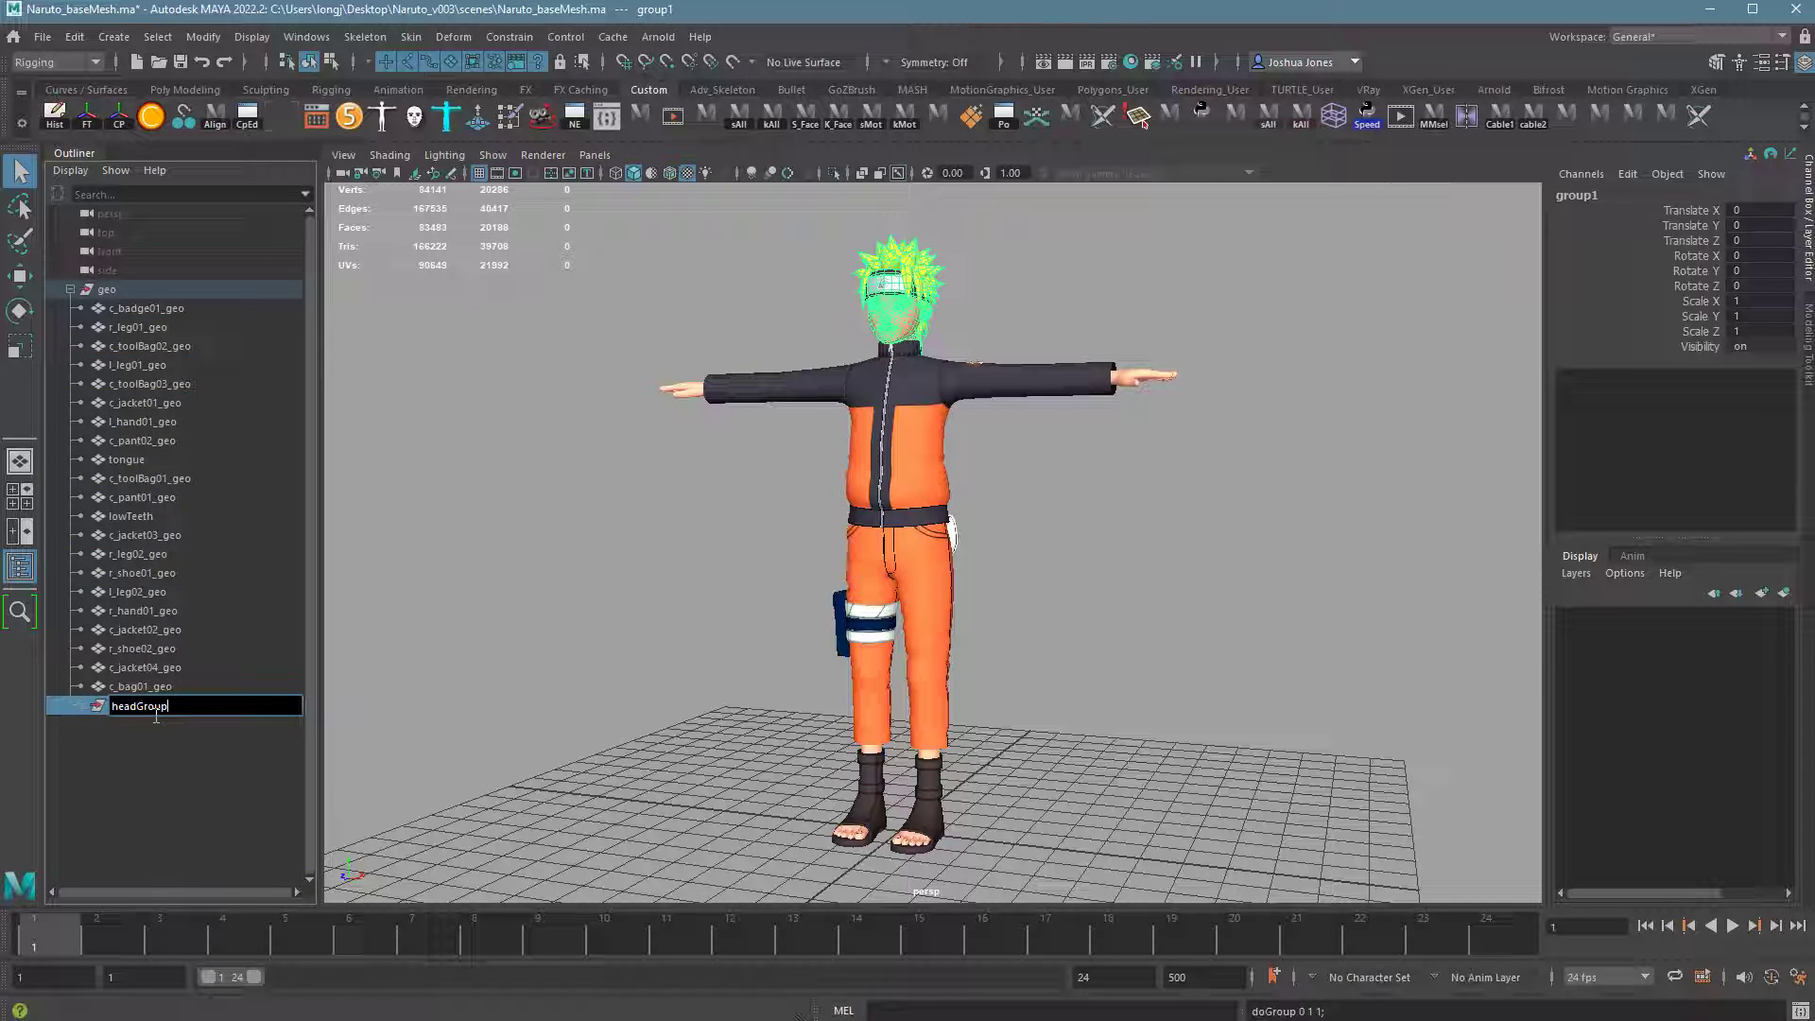
{"action": "key", "text": "Return"}
{"action": "left_click", "coordinate": [79, 705]}
{"action": "scroll", "coordinate": [193, 751], "scroll_direction": "down", "scroll_amount": 1}
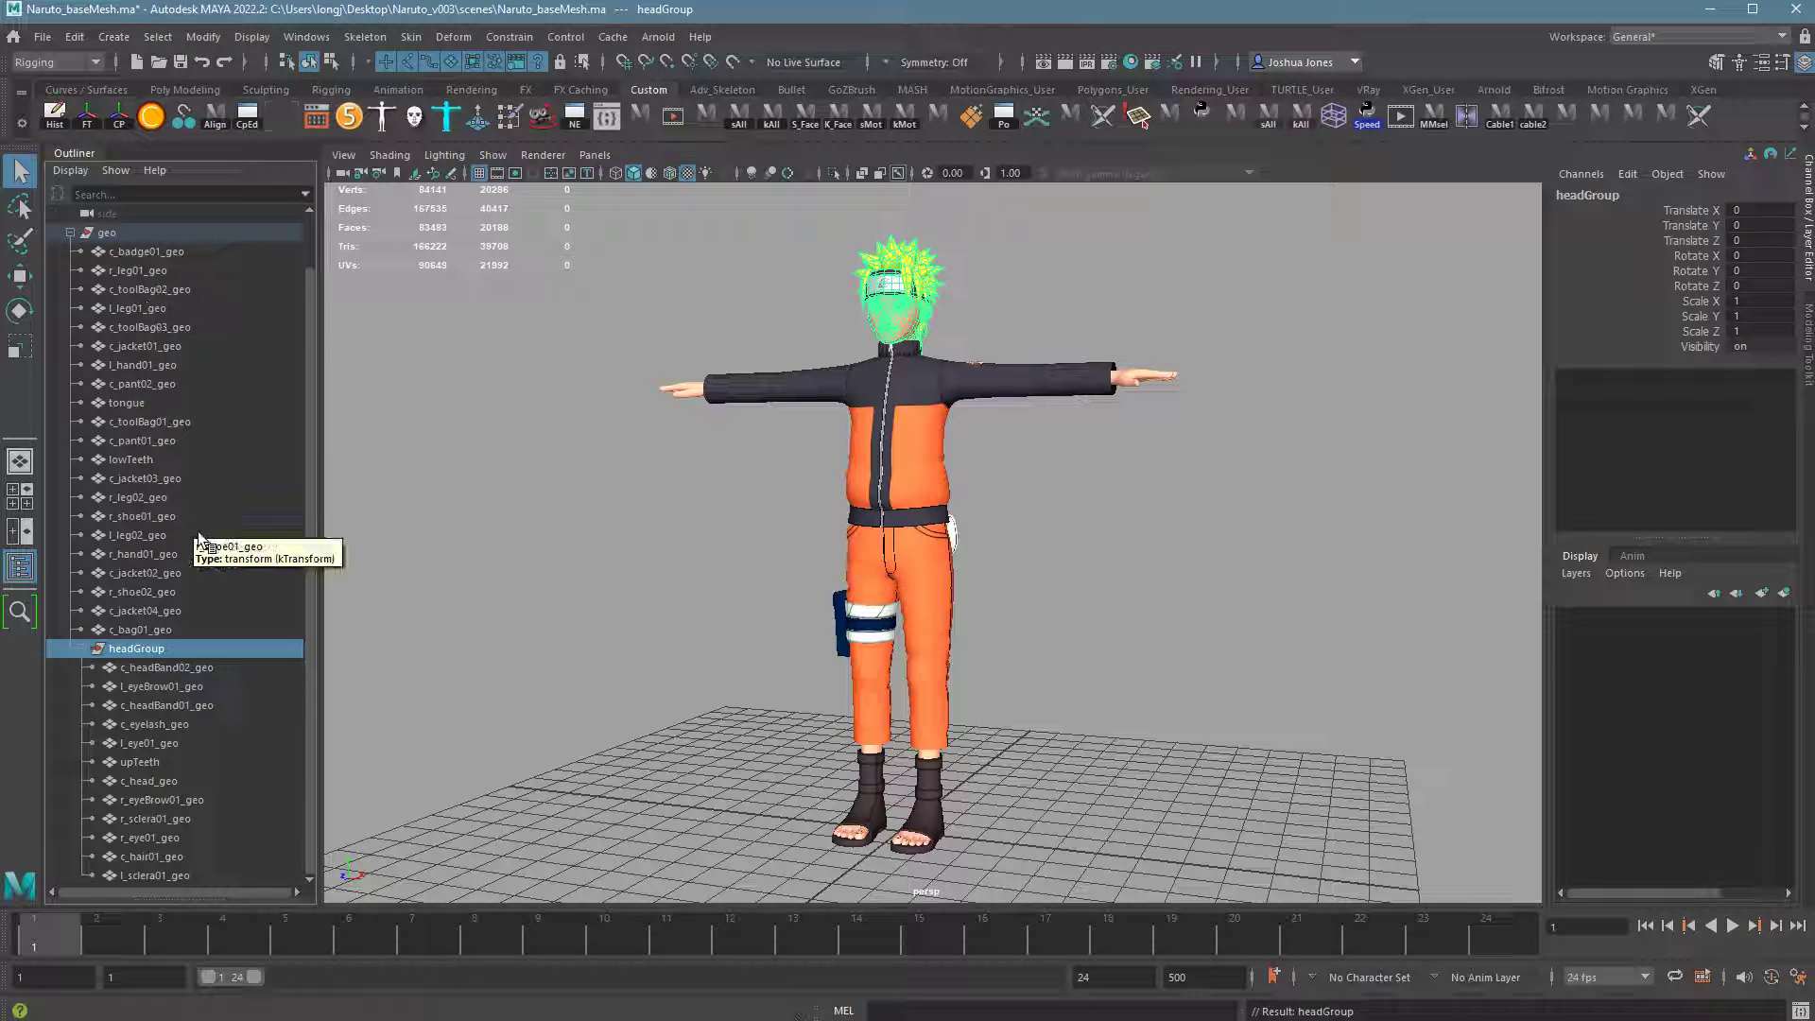
- Select jacket, pants, tool bag and hand meshes in turn to check which character parts their names refer to
{"action": "left_click", "coordinate": [137, 479]}
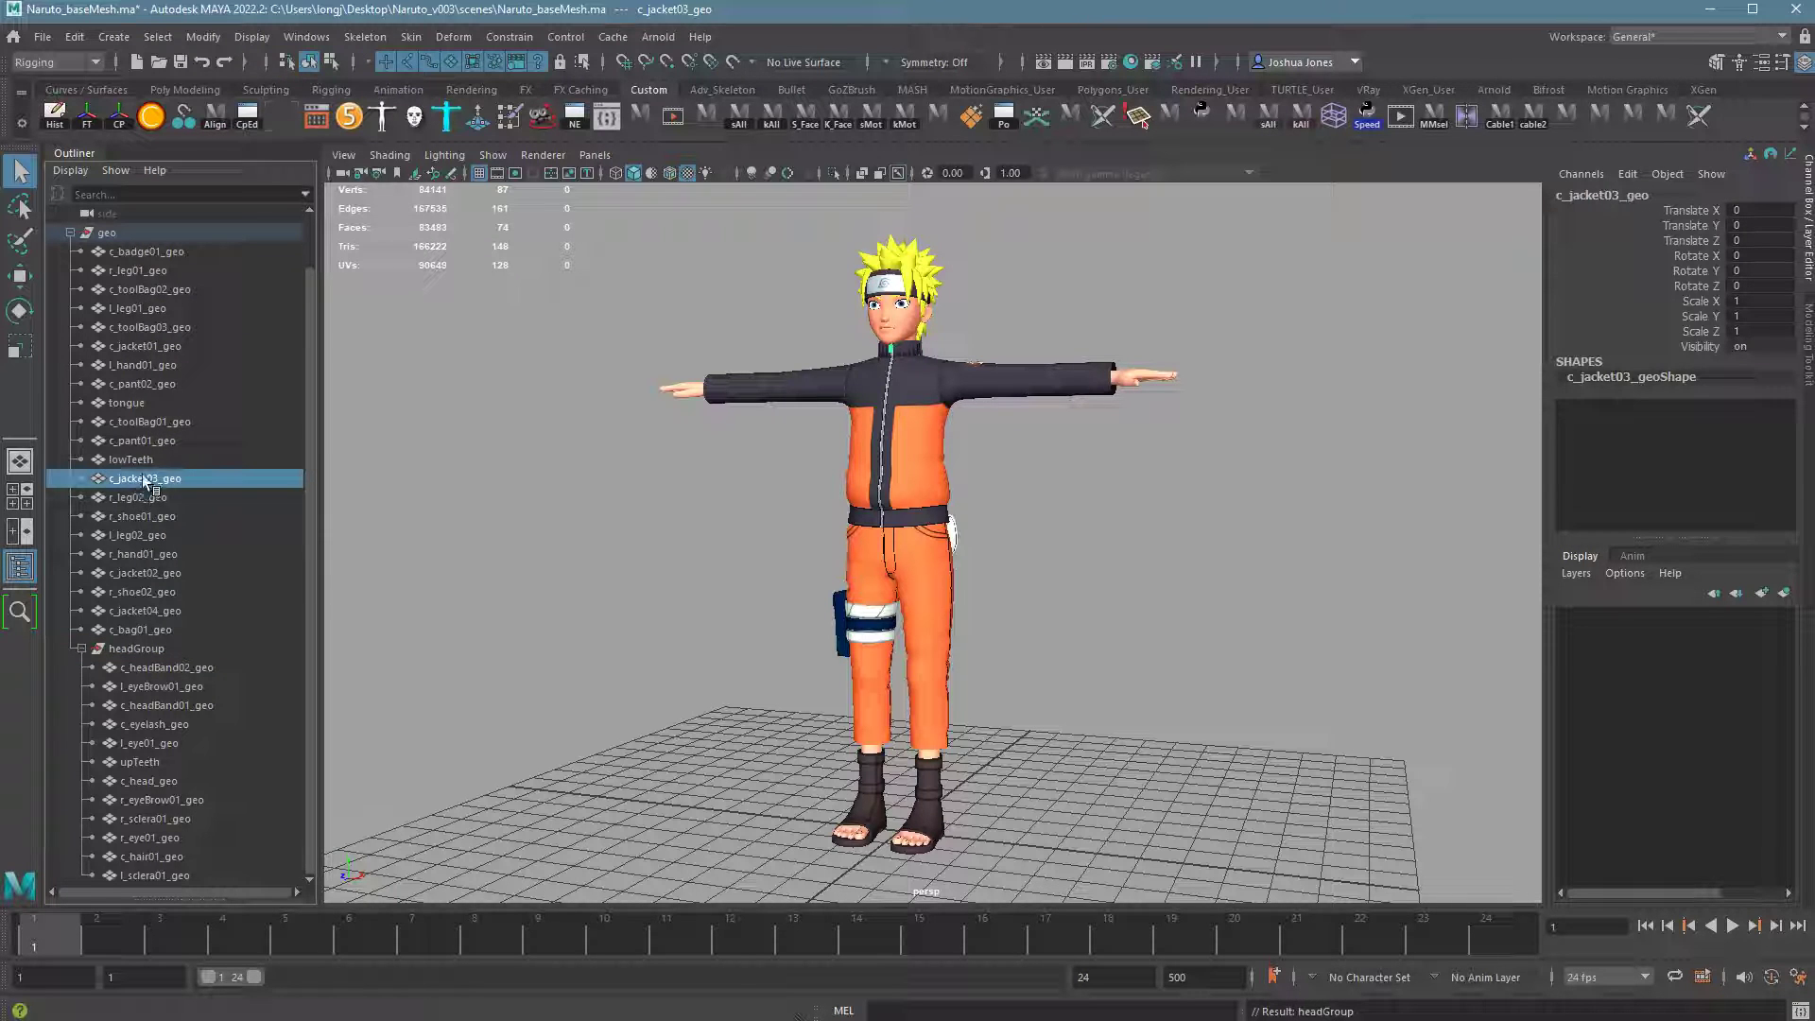
{"action": "left_click", "coordinate": [141, 443]}
{"action": "left_click", "coordinate": [144, 426]}
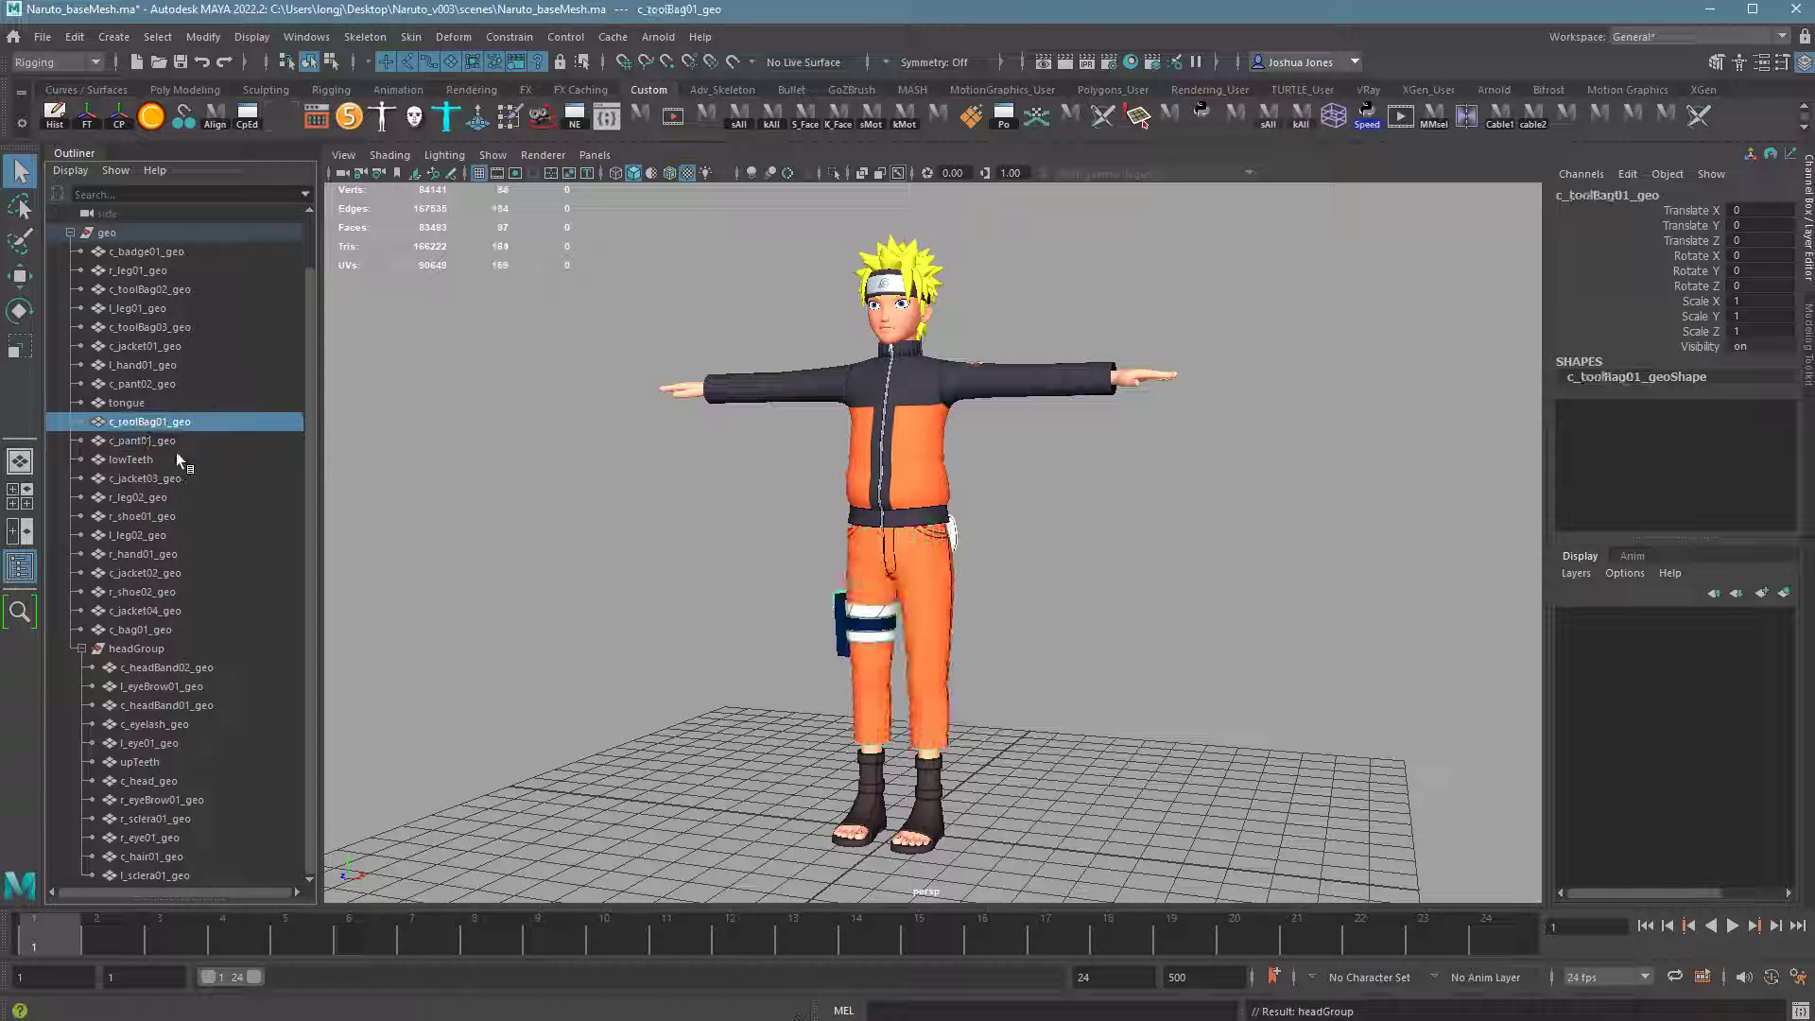
{"action": "left_click", "coordinate": [167, 382]}
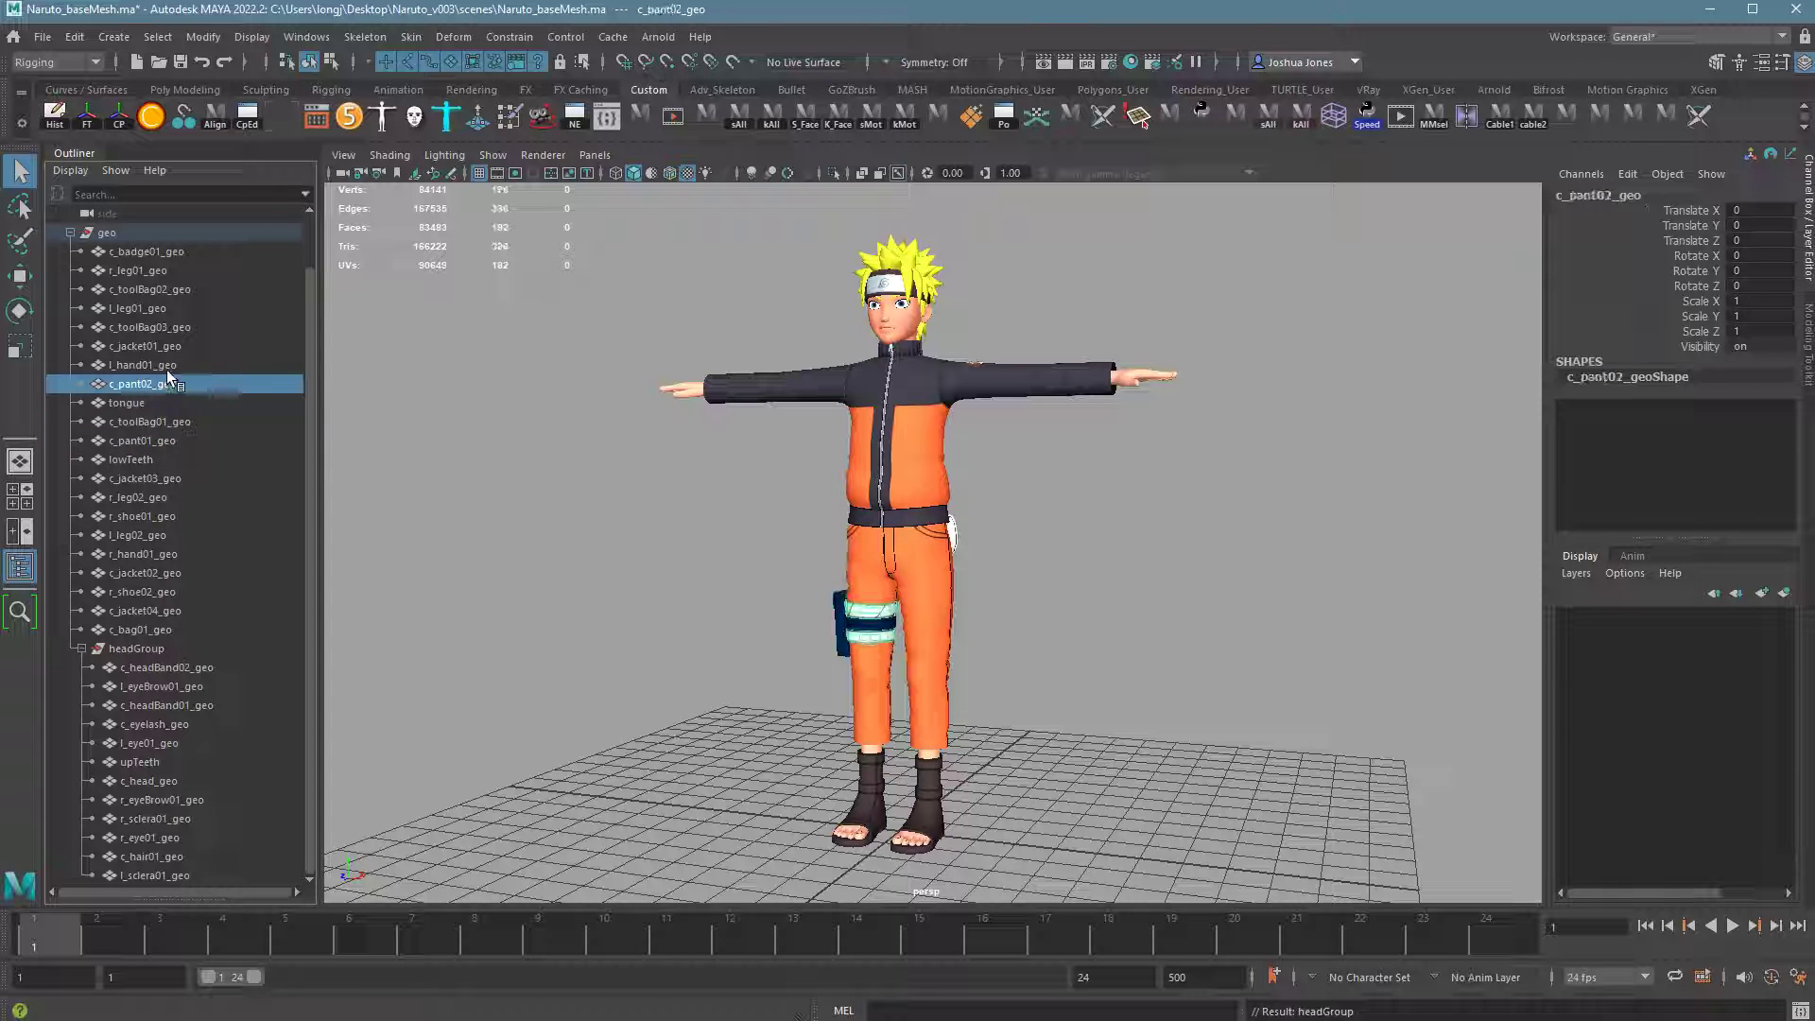
{"action": "left_click", "coordinate": [168, 365]}
- Rename the r_shoe02_geo mesh to shoe_r
{"action": "left_click", "coordinate": [151, 592]}
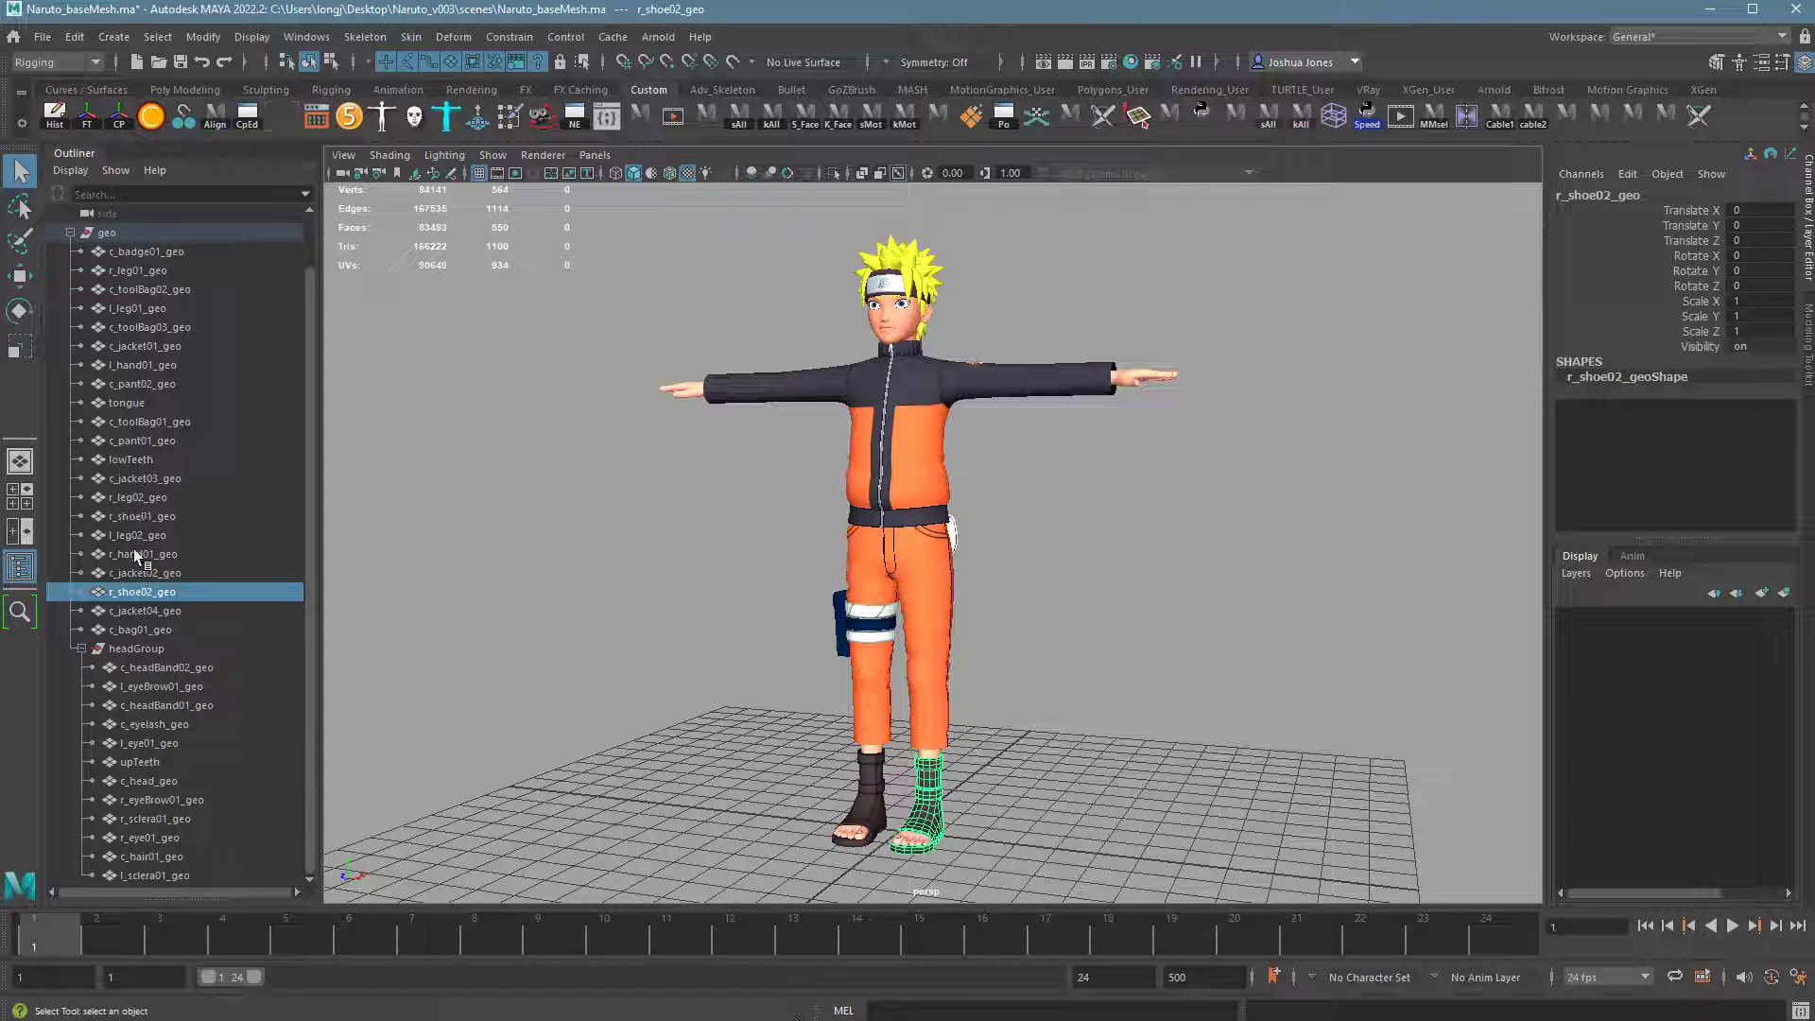
{"action": "double_click", "coordinate": [150, 595]}
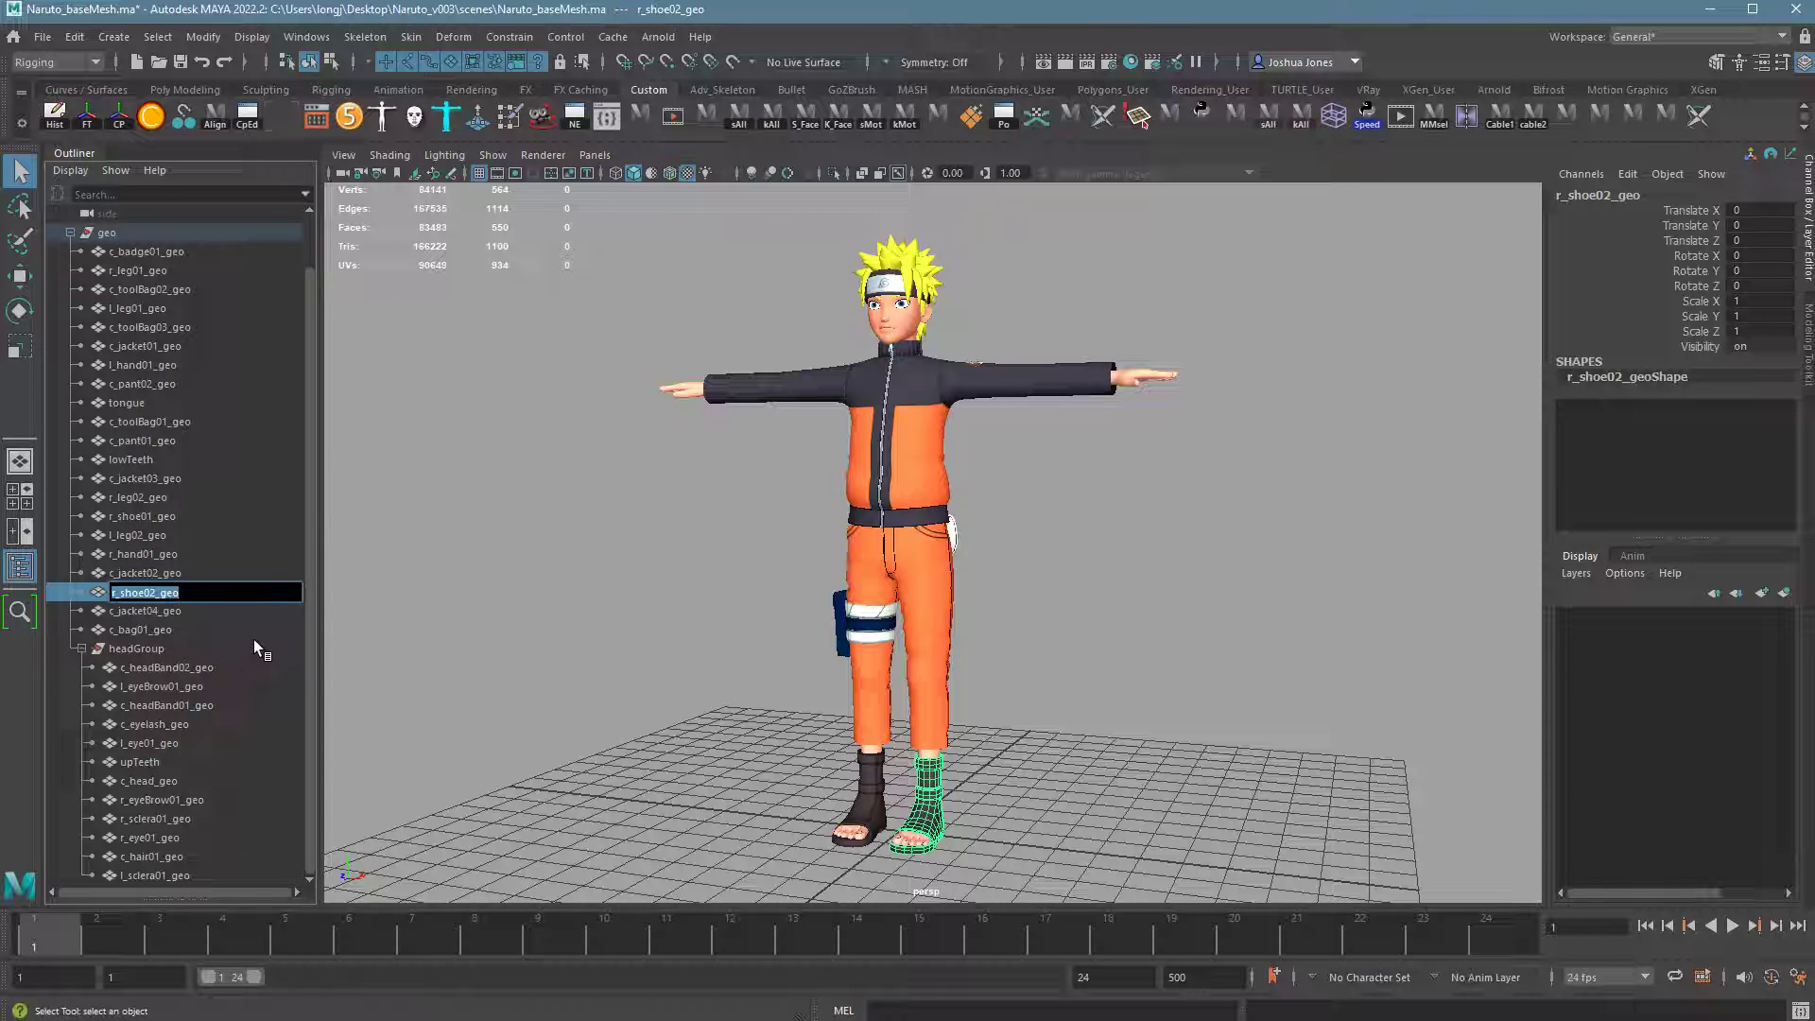
{"action": "type", "text": "shoe_"}
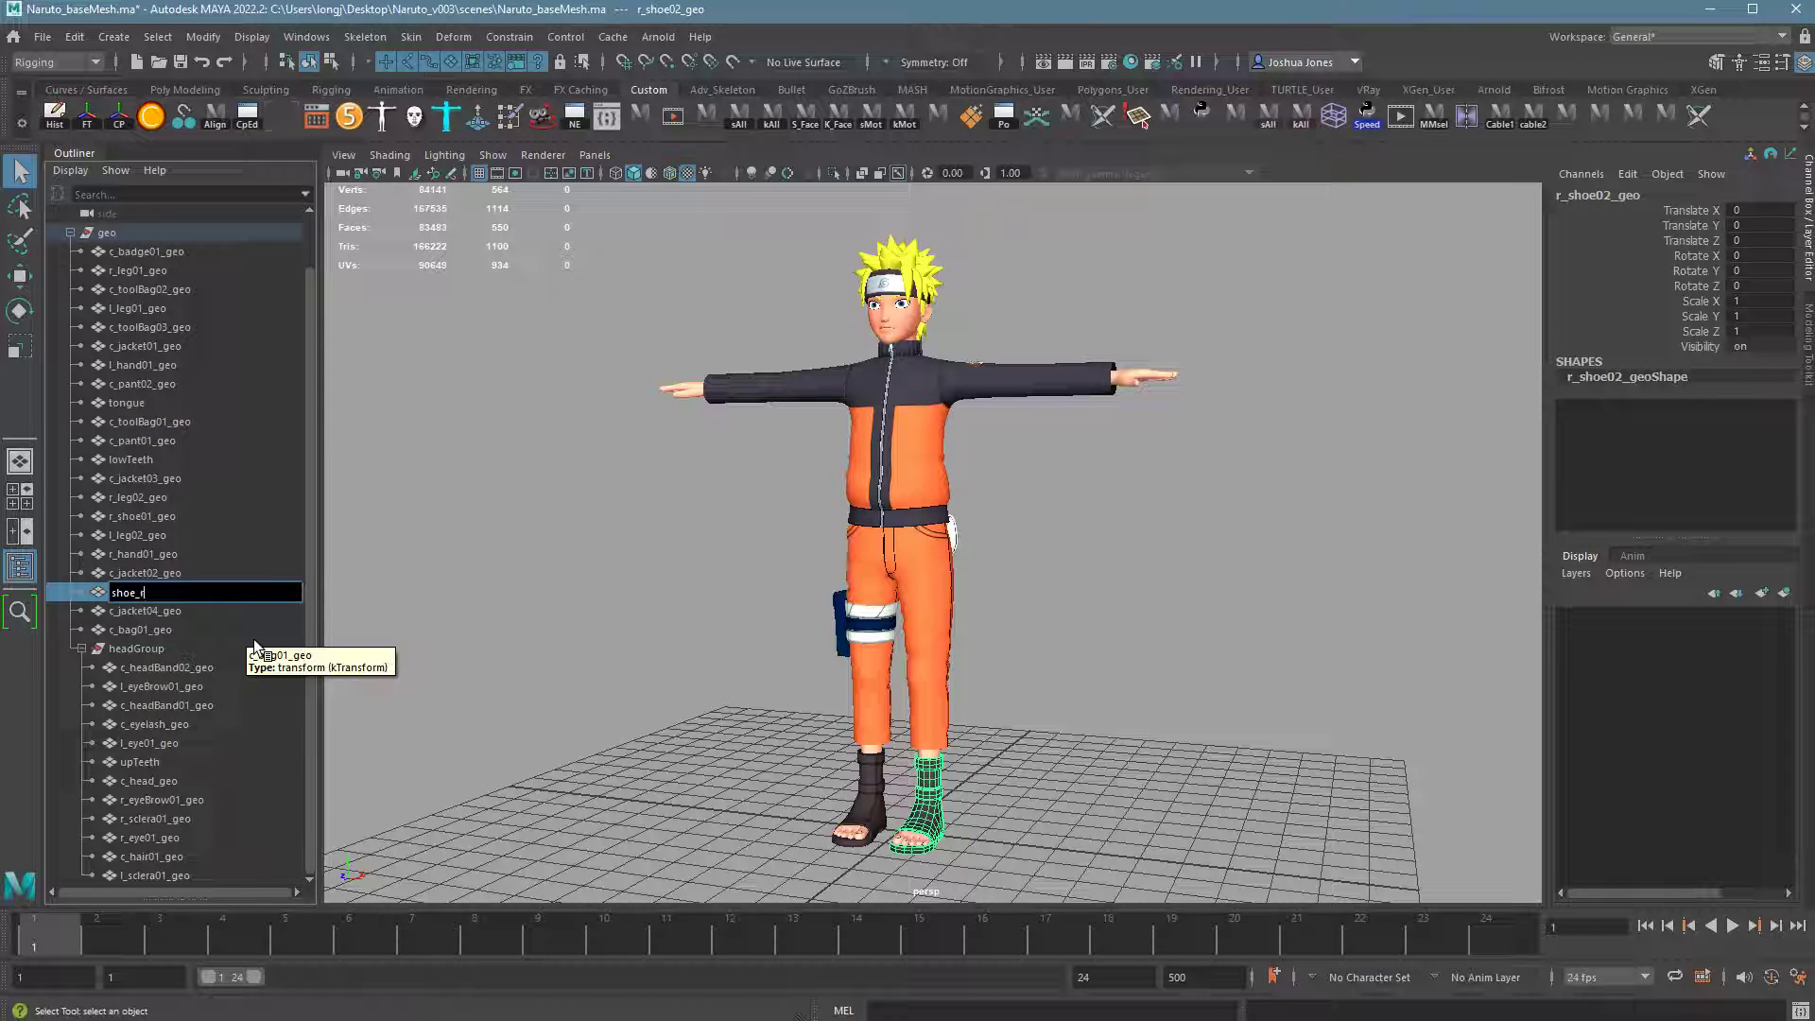
{"action": "type", "text": "r"}
{"action": "key", "text": "Return"}
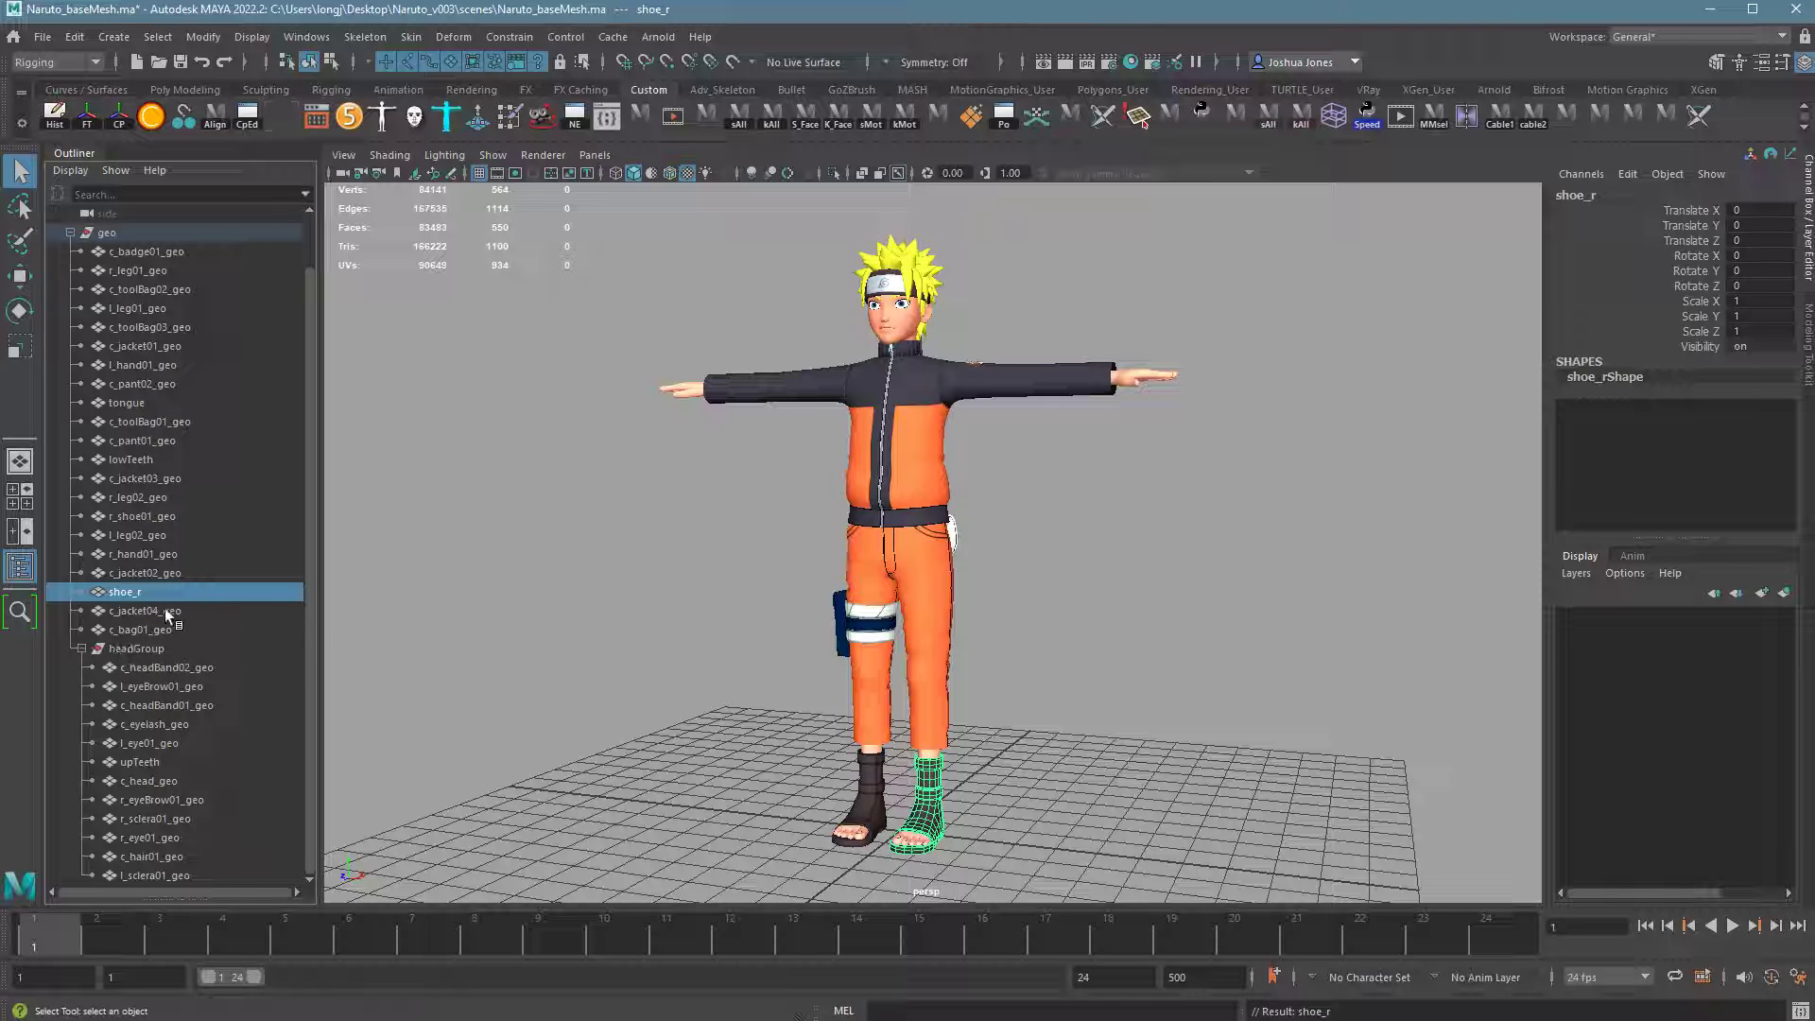
- Rename the r_shoe01_geo mesh to shoe_L
{"action": "left_click", "coordinate": [168, 518]}
{"action": "double_click", "coordinate": [168, 518]}
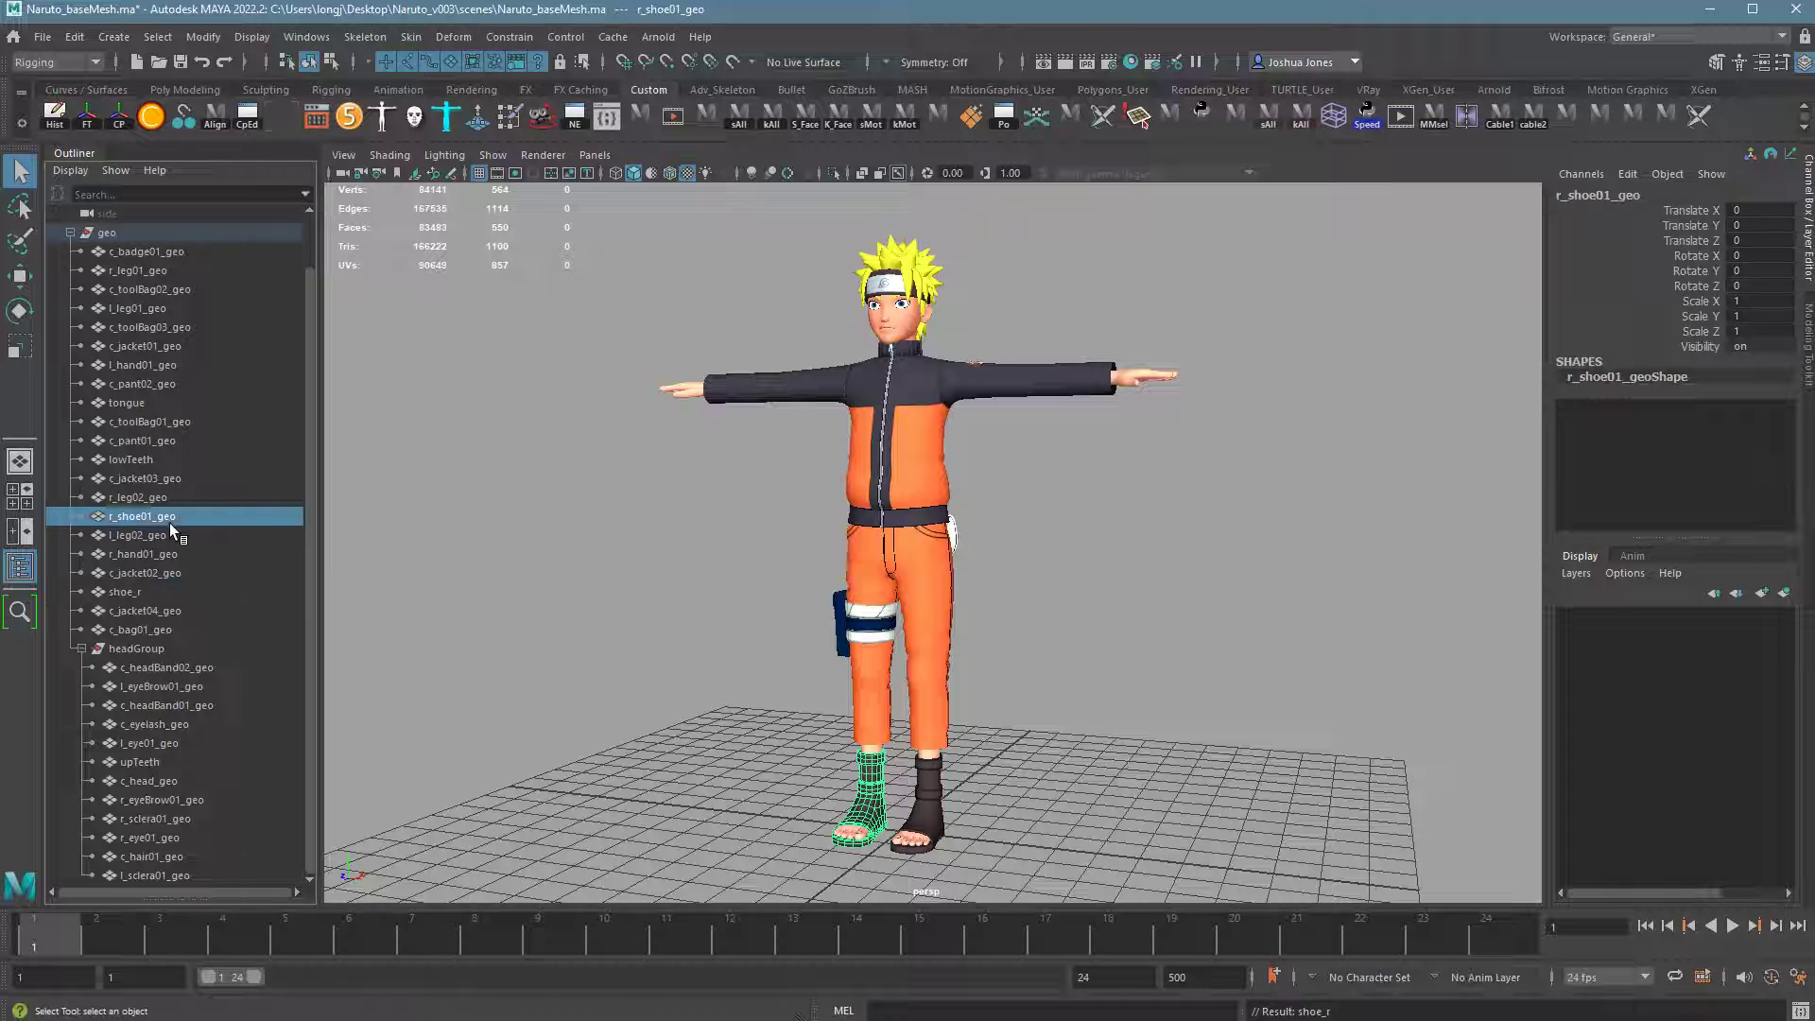
{"action": "type", "text": "shoe_"}
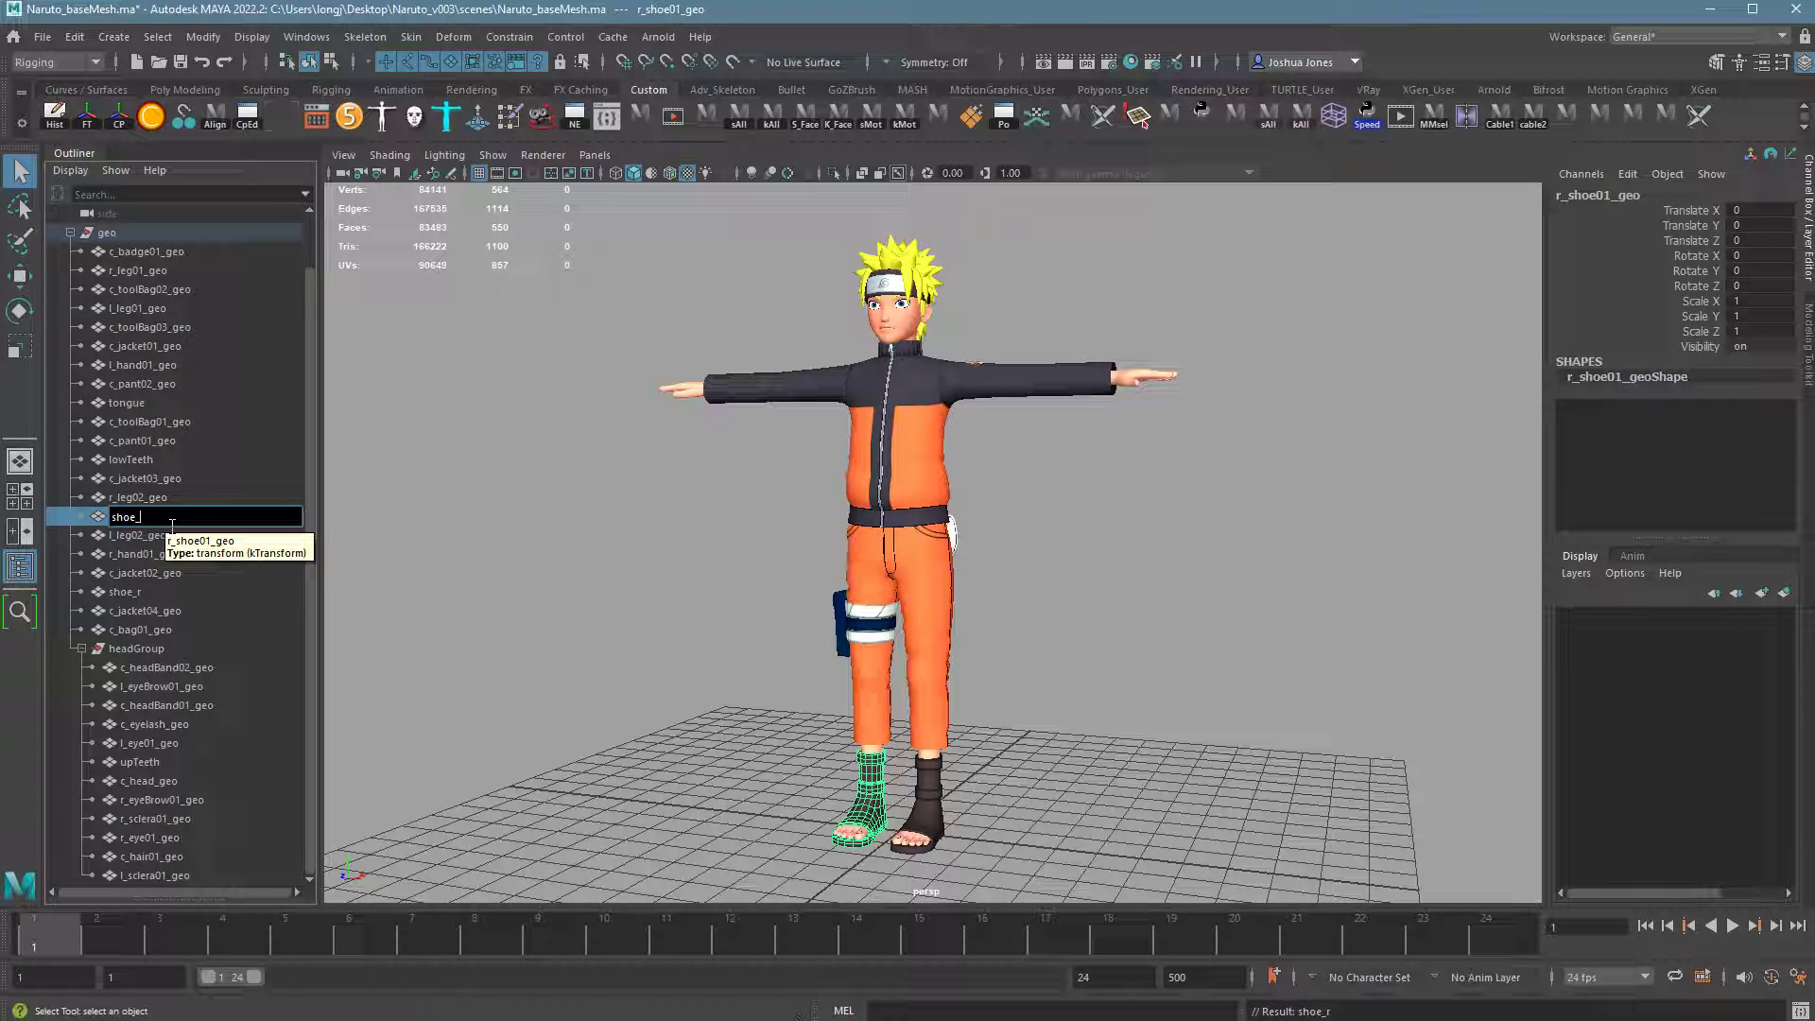
{"action": "type", "text": "L"}
{"action": "key", "text": "Return"}
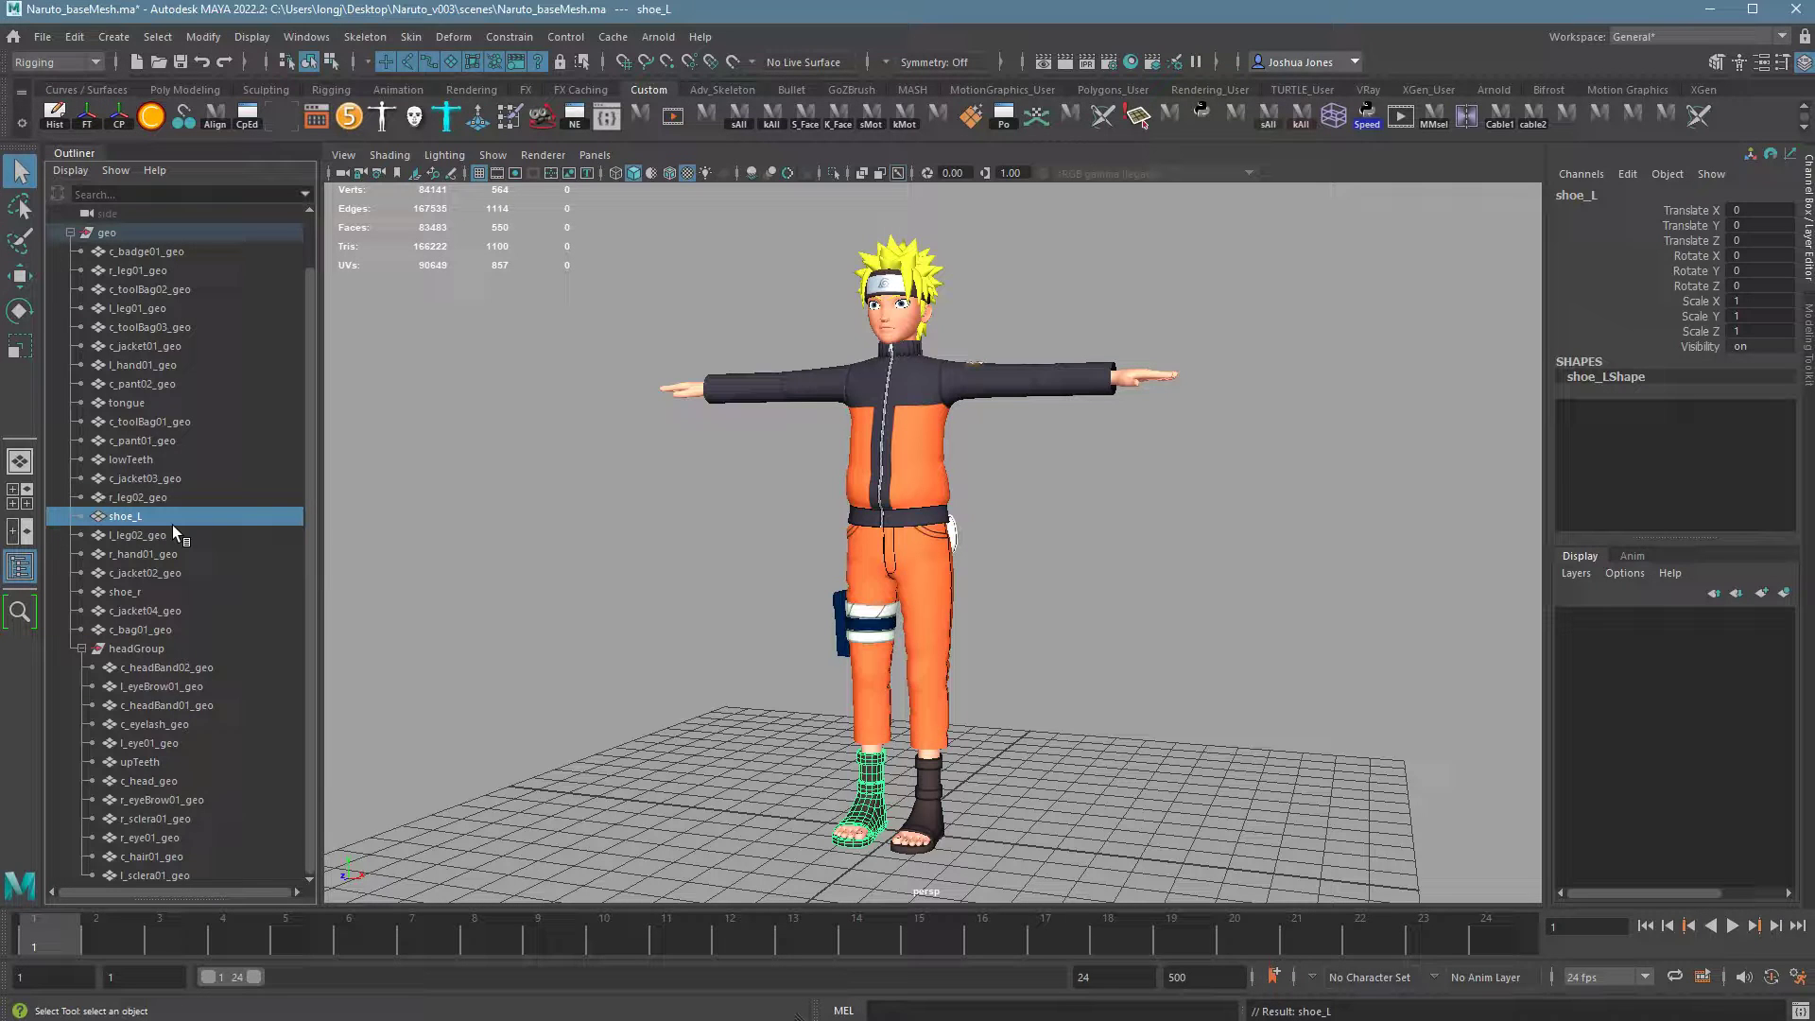
- Reorder shoe_L directly below the other shoe mesh in the geo group and rename shoe_r to shoe_R
{"action": "middle_click_drag", "start_coordinate": [174, 525], "coordinate": [142, 605]}
{"action": "double_click", "coordinate": [153, 630]}
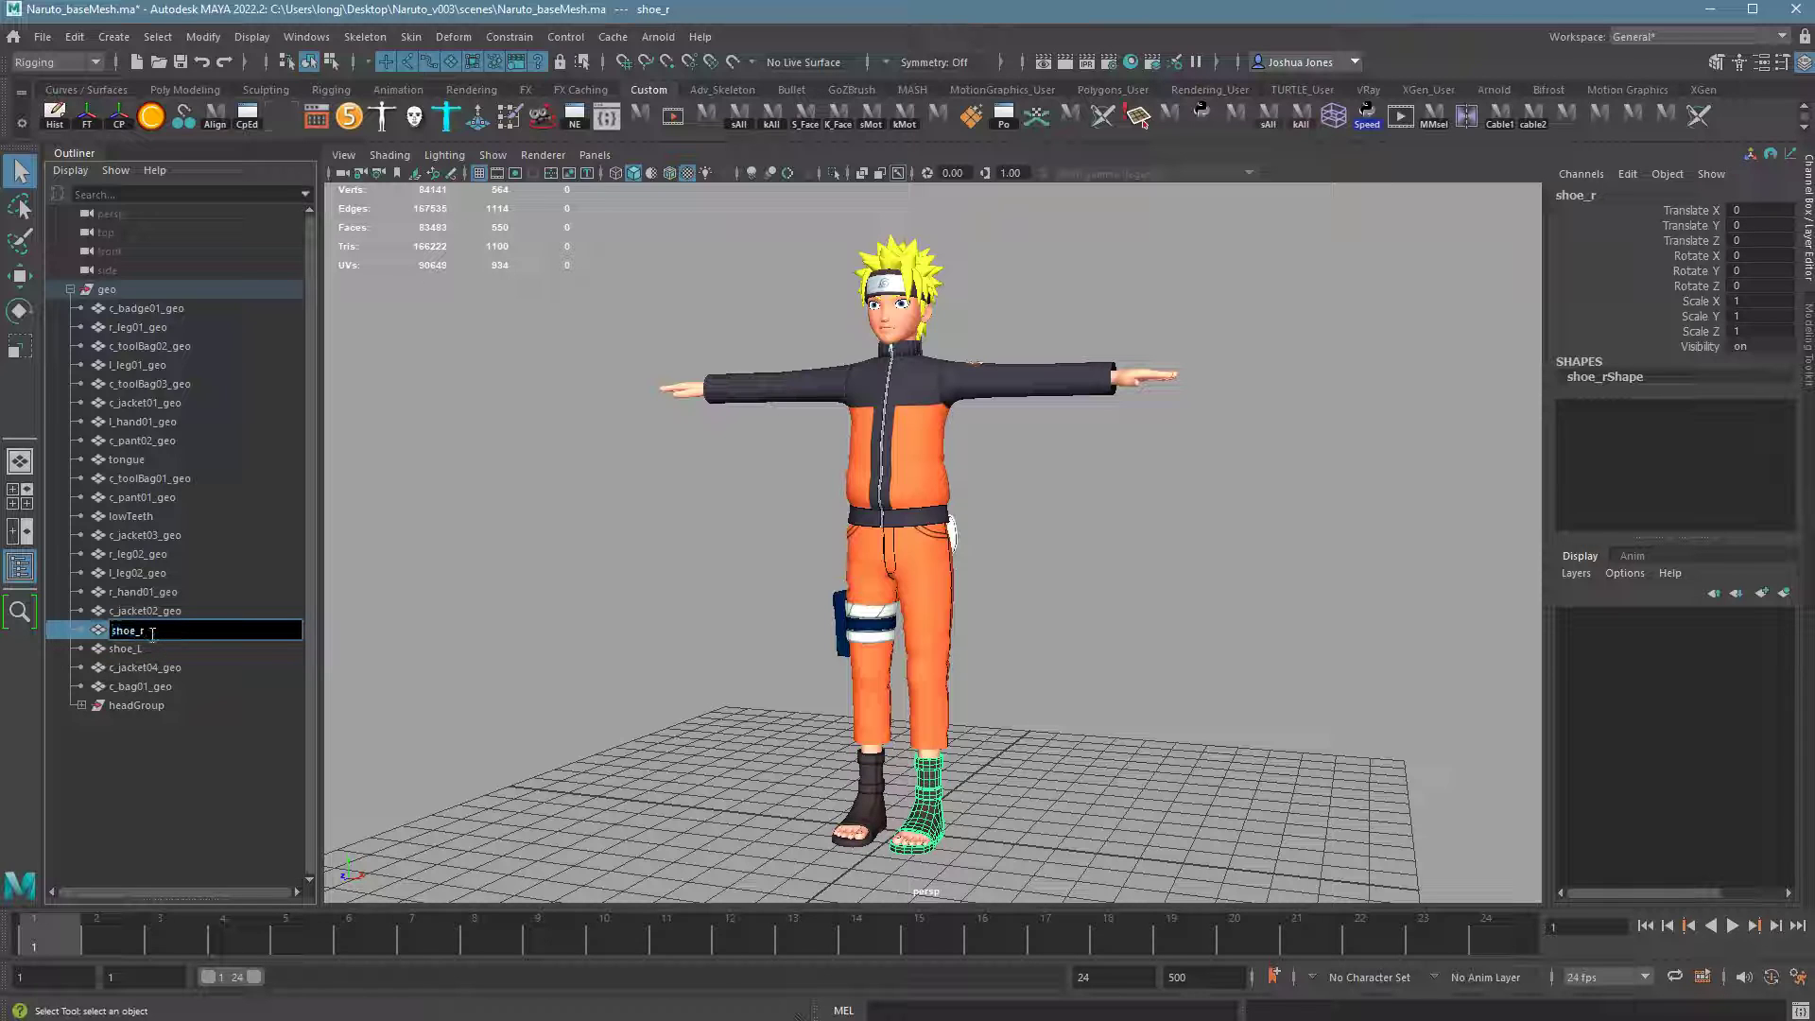
{"action": "type", "text": "R"}
{"action": "key", "text": "Return"}
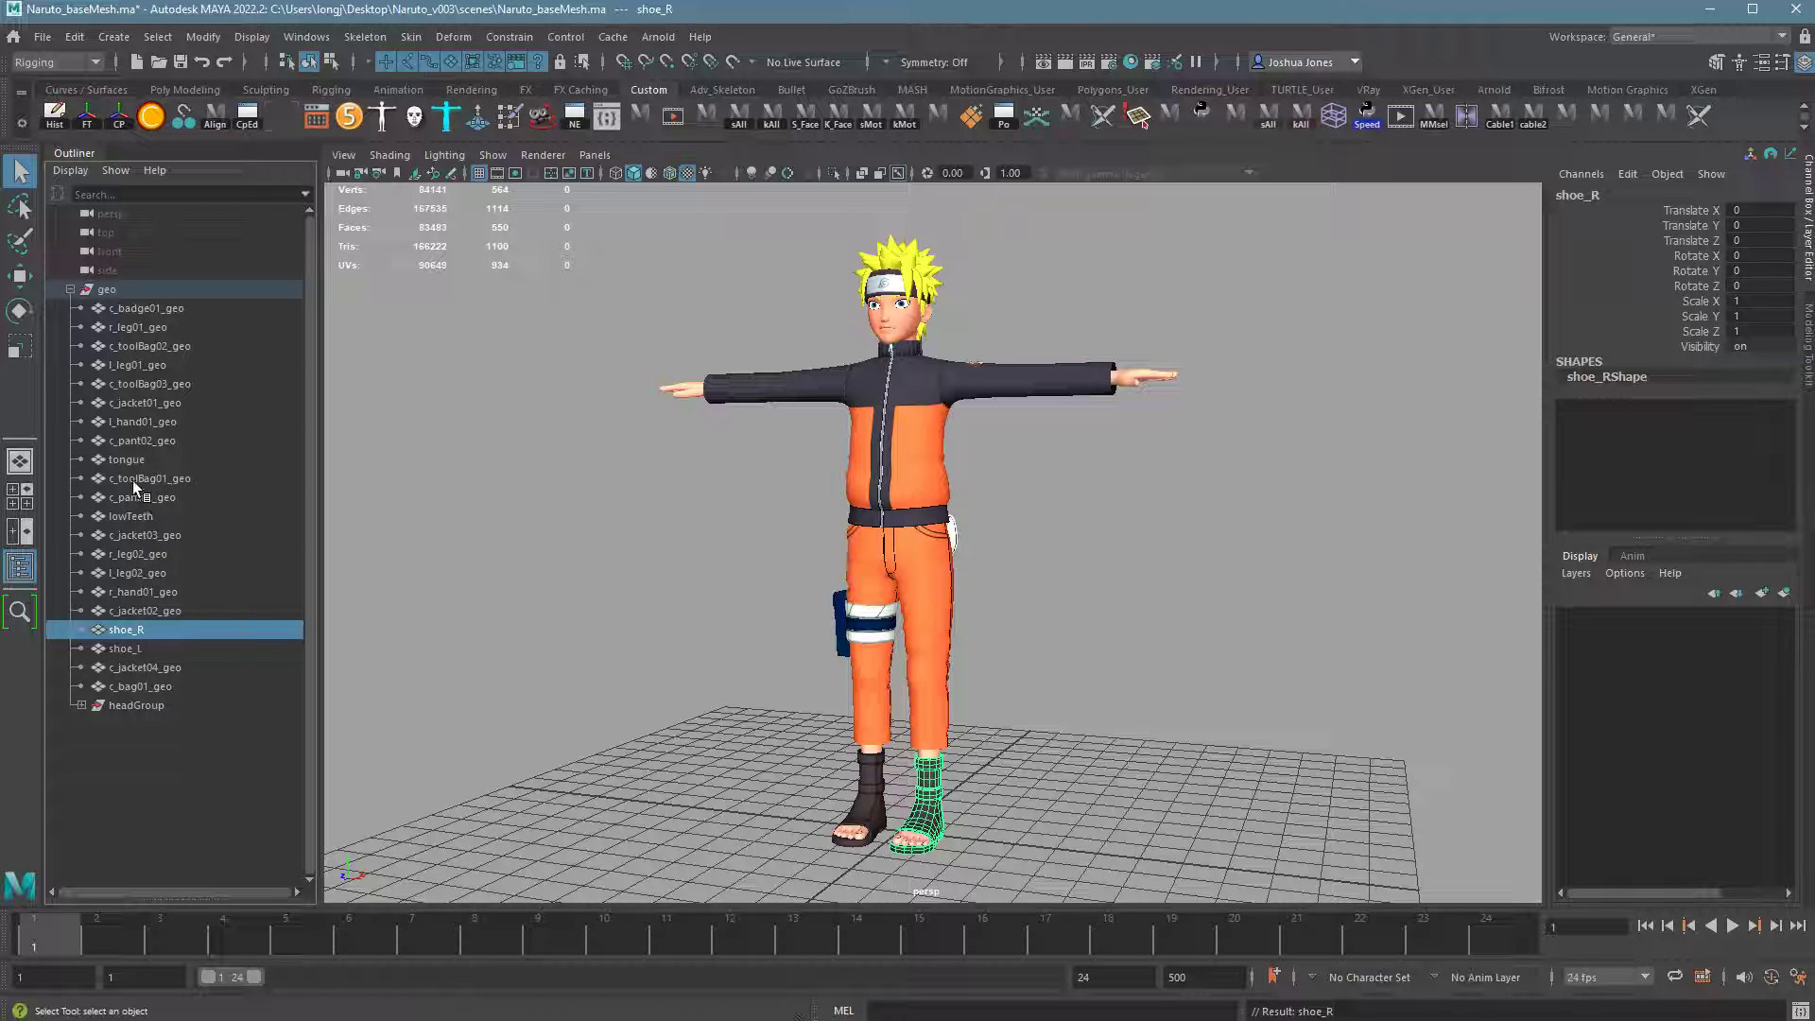
- Rename the character's r_hand01_geo mesh to hand_R
{"action": "left_click", "coordinate": [683, 388]}
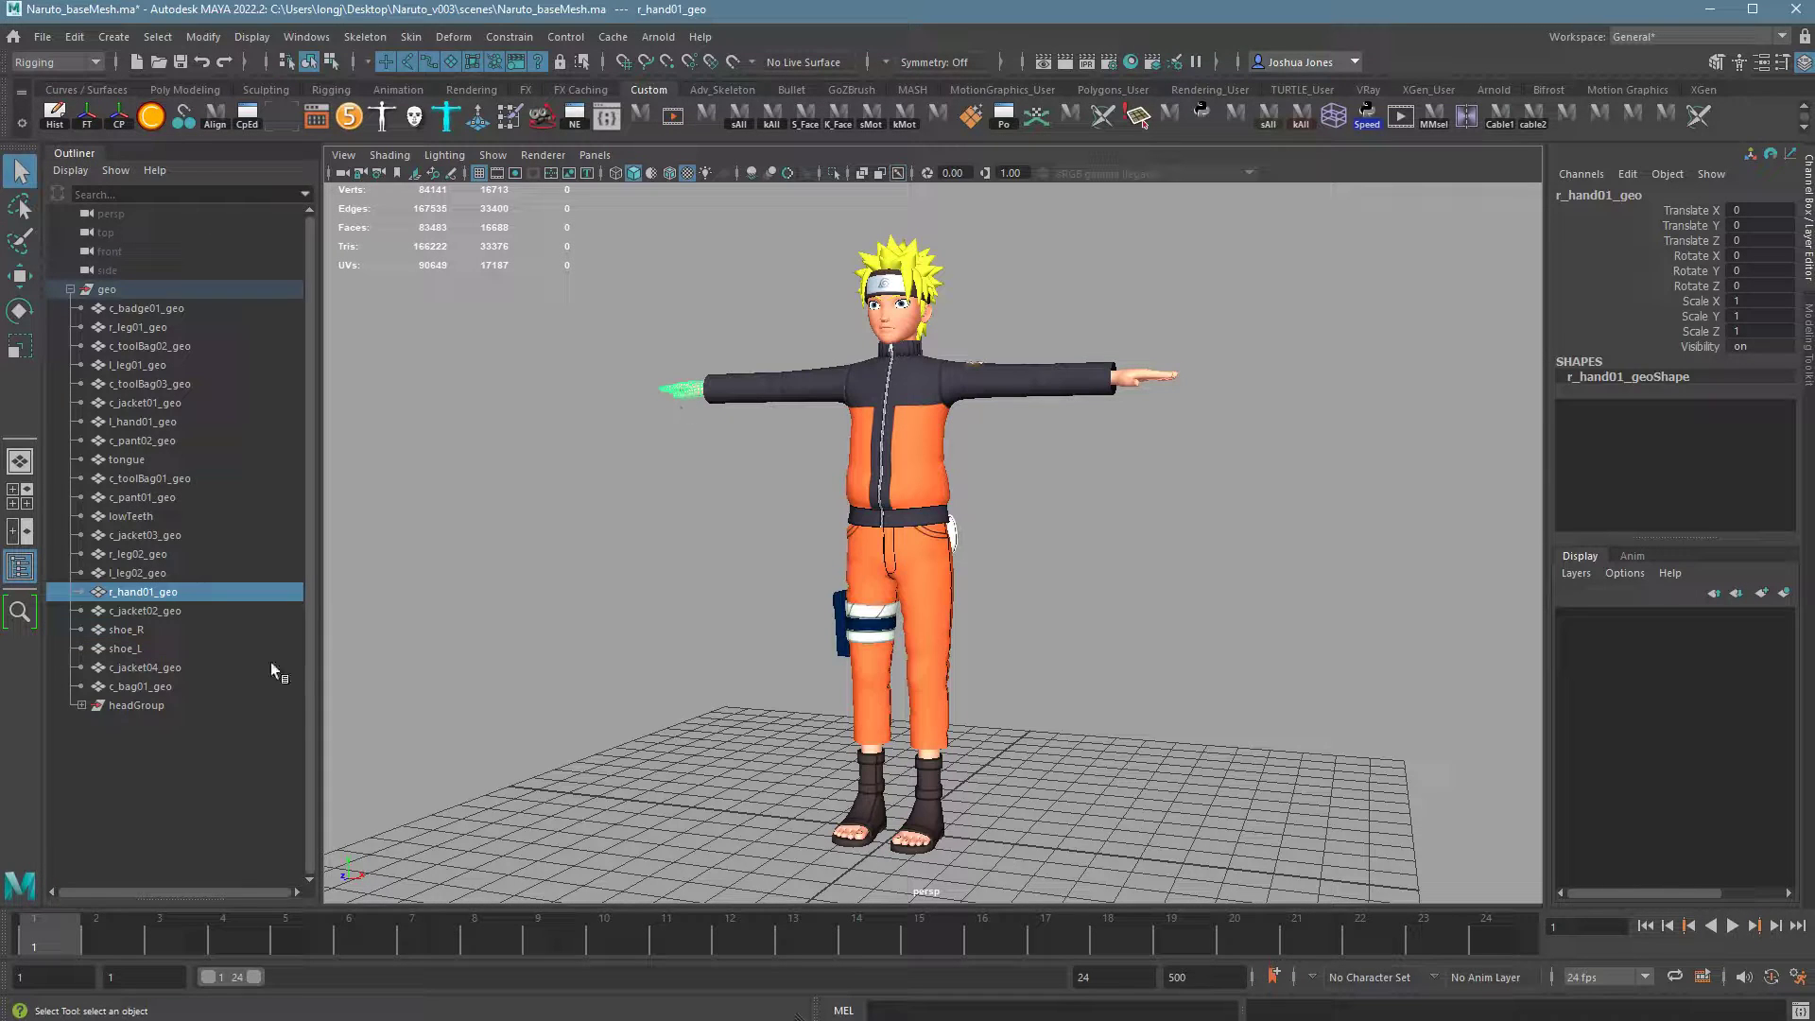
{"action": "double_click", "coordinate": [168, 593]}
{"action": "type", "text": "han"}
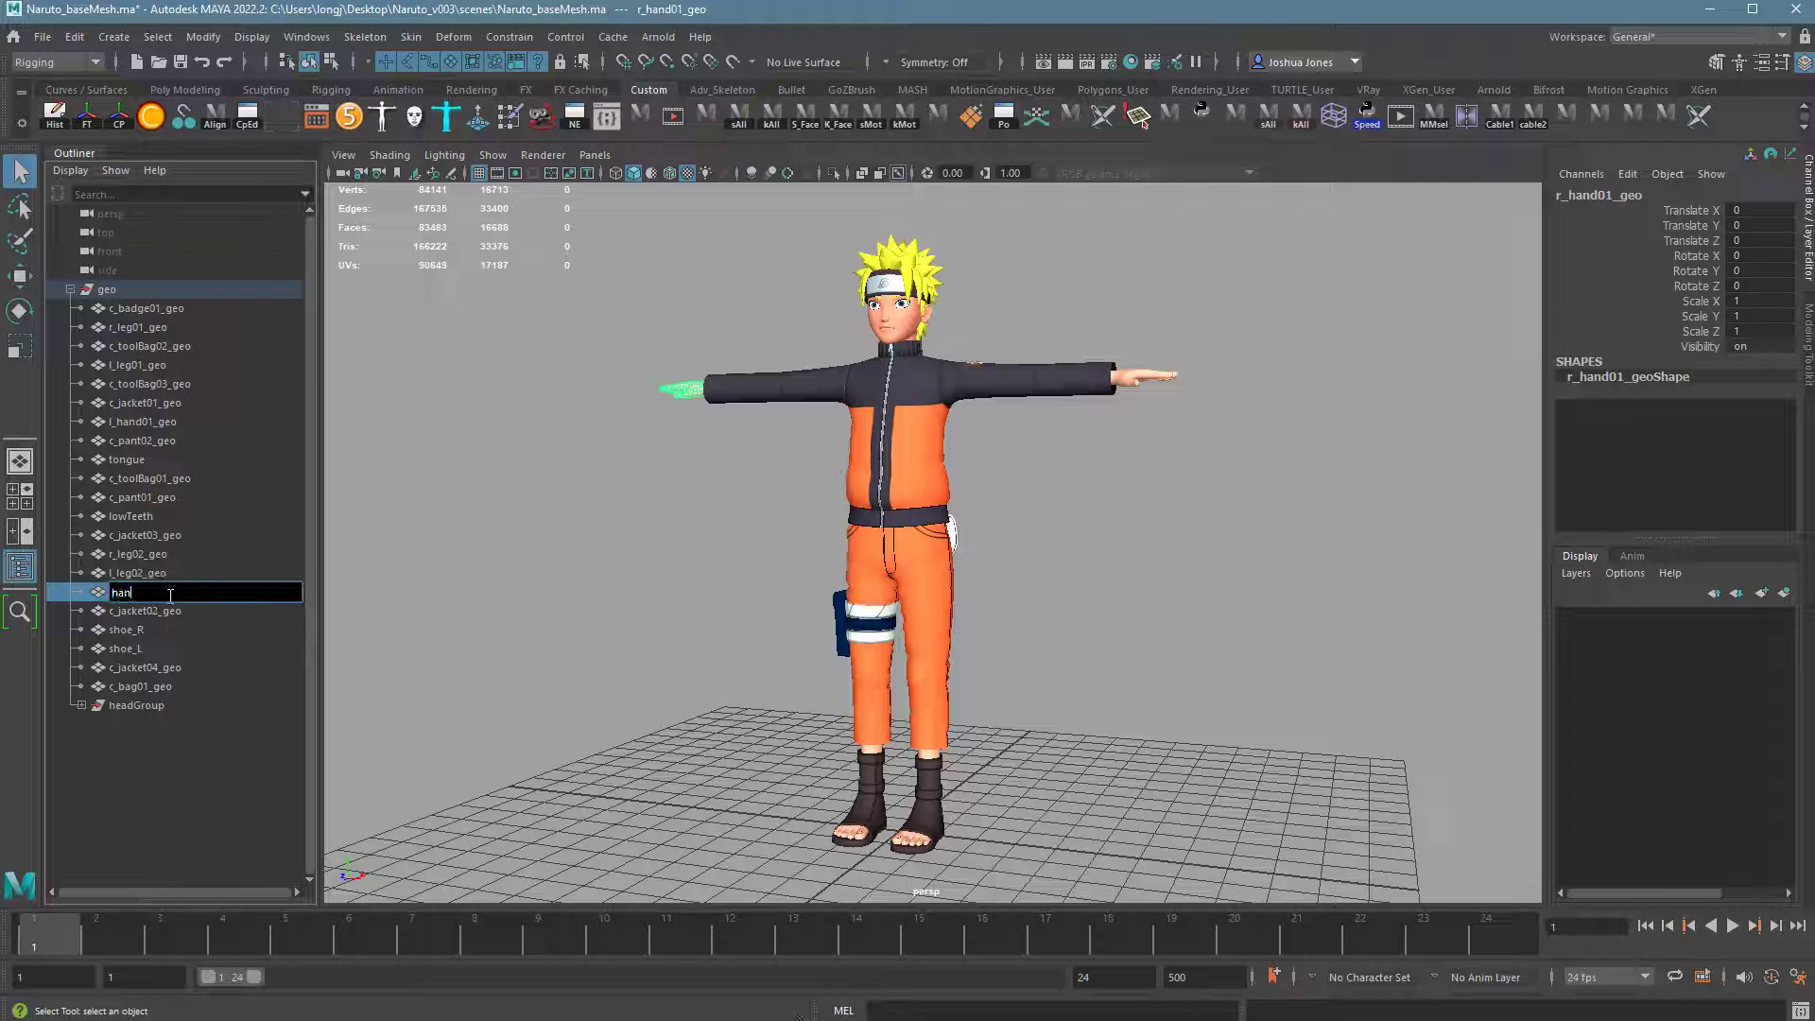
{"action": "type", "text": "d_R"}
{"action": "key", "text": "Return"}
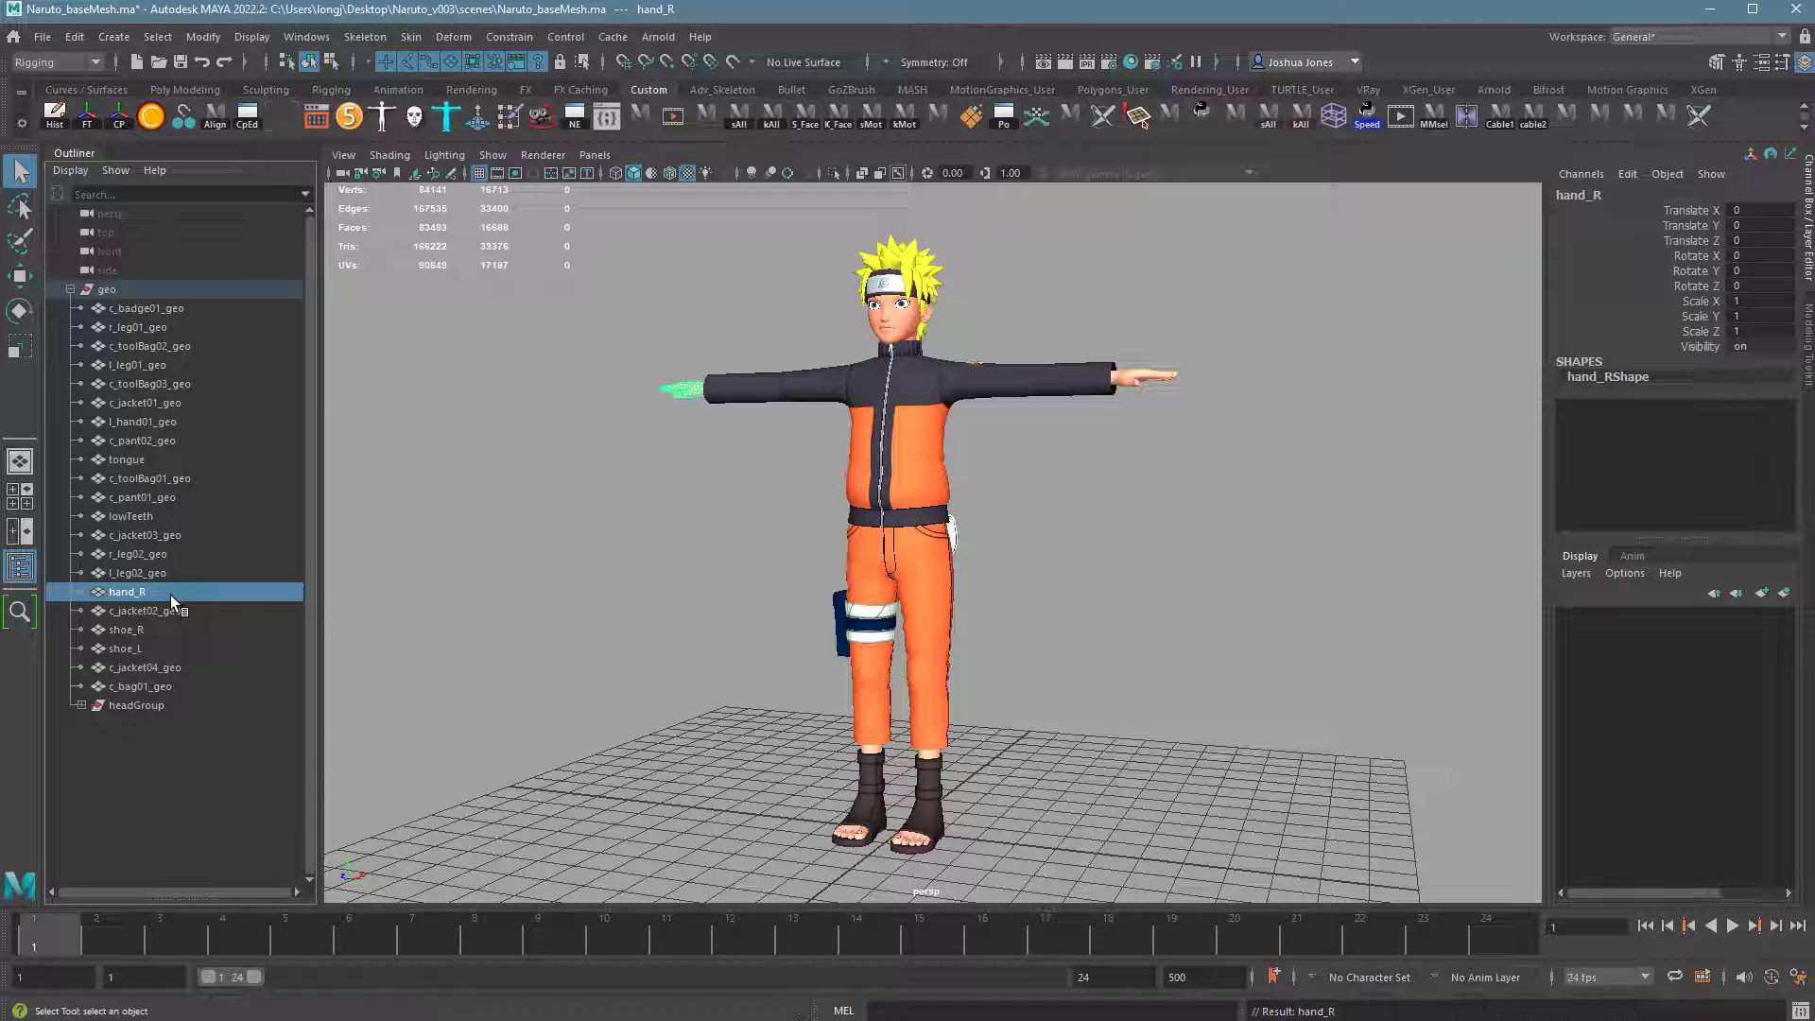
- Try adding the hierarchy prefix geo_ to all meshes from c_badge01_geo to c_bag01_geo, and undo it
{"action": "left_click", "coordinate": [179, 310]}
{"action": "left_click", "coordinate": [177, 687], "text": "shift"}
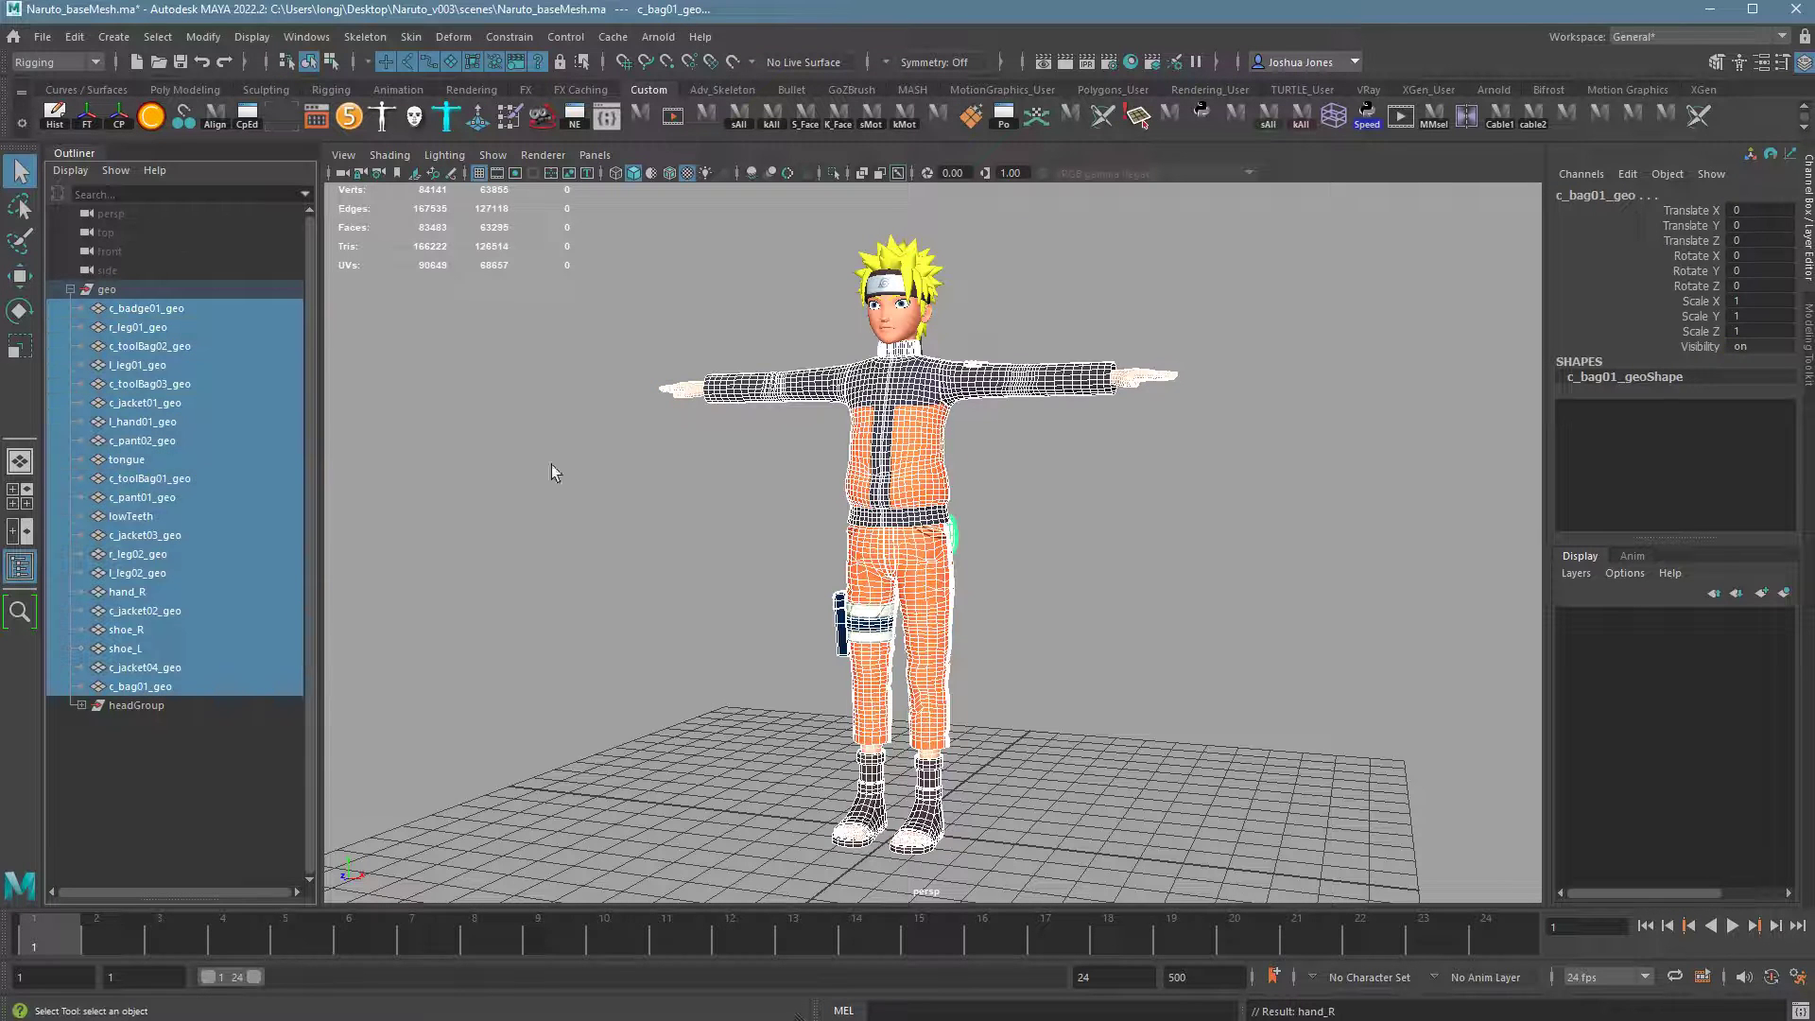
{"action": "left_click", "coordinate": [203, 38]}
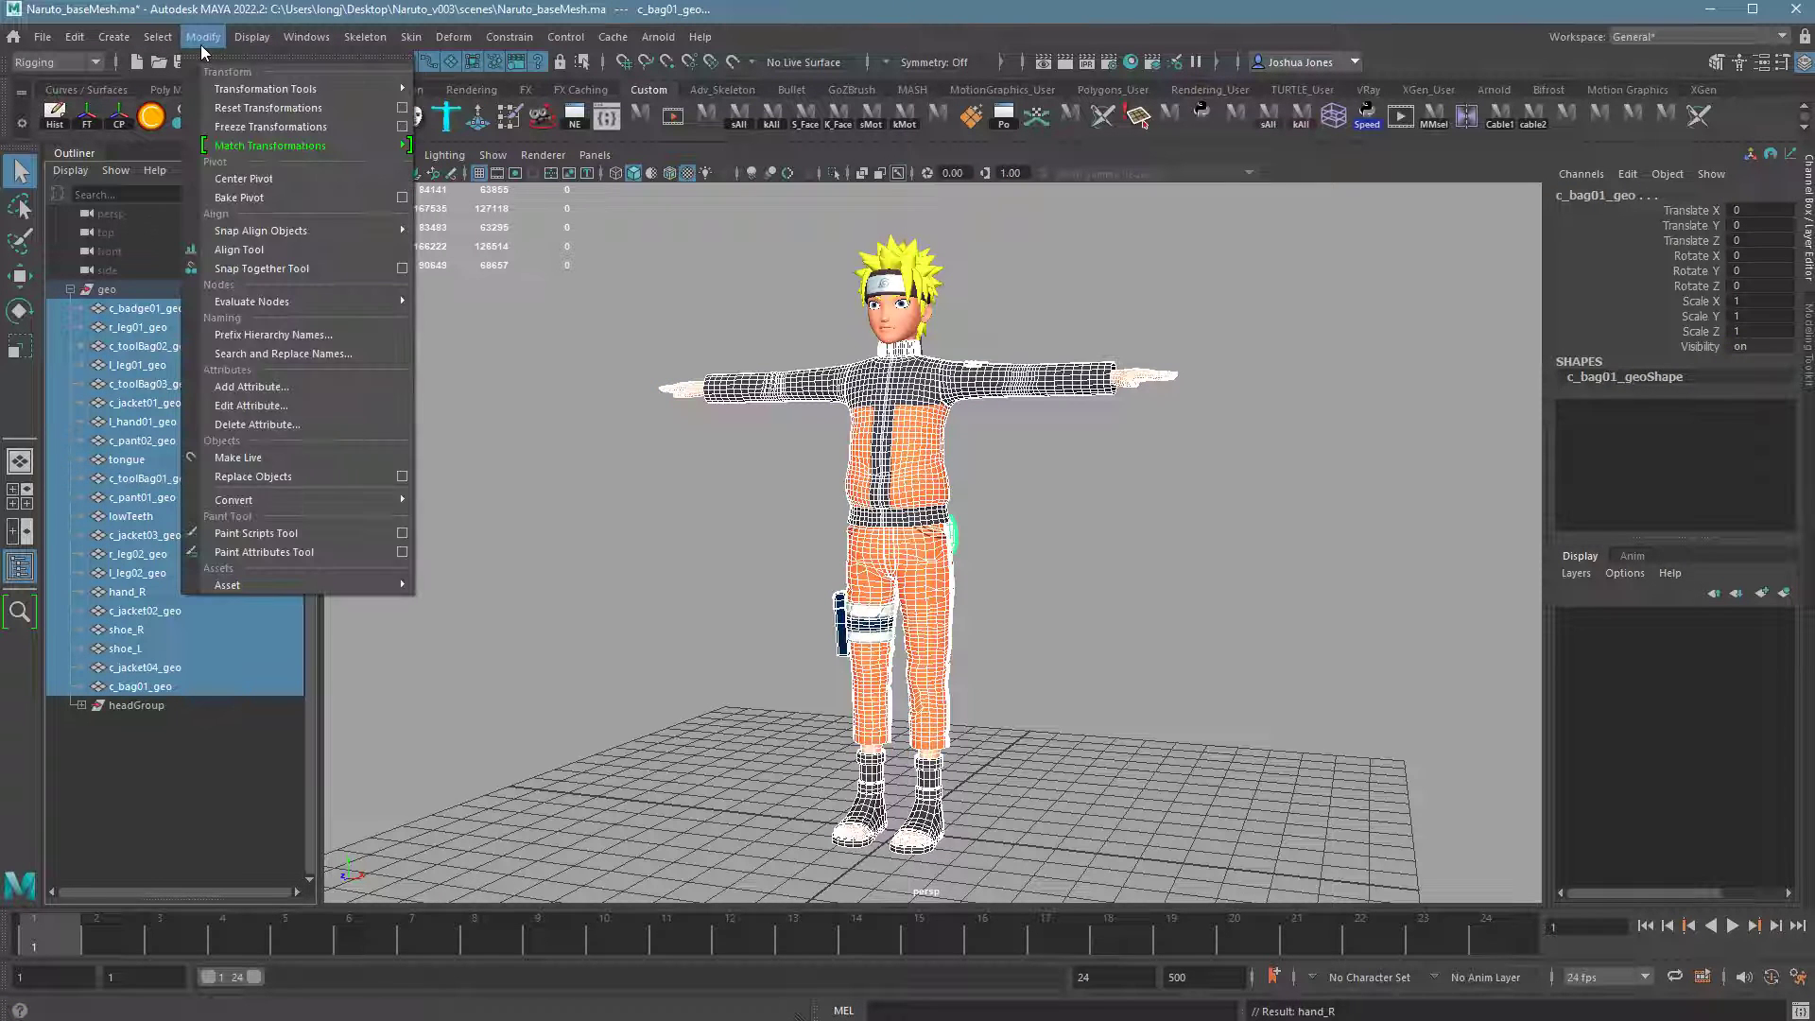
{"action": "left_click", "coordinate": [320, 336]}
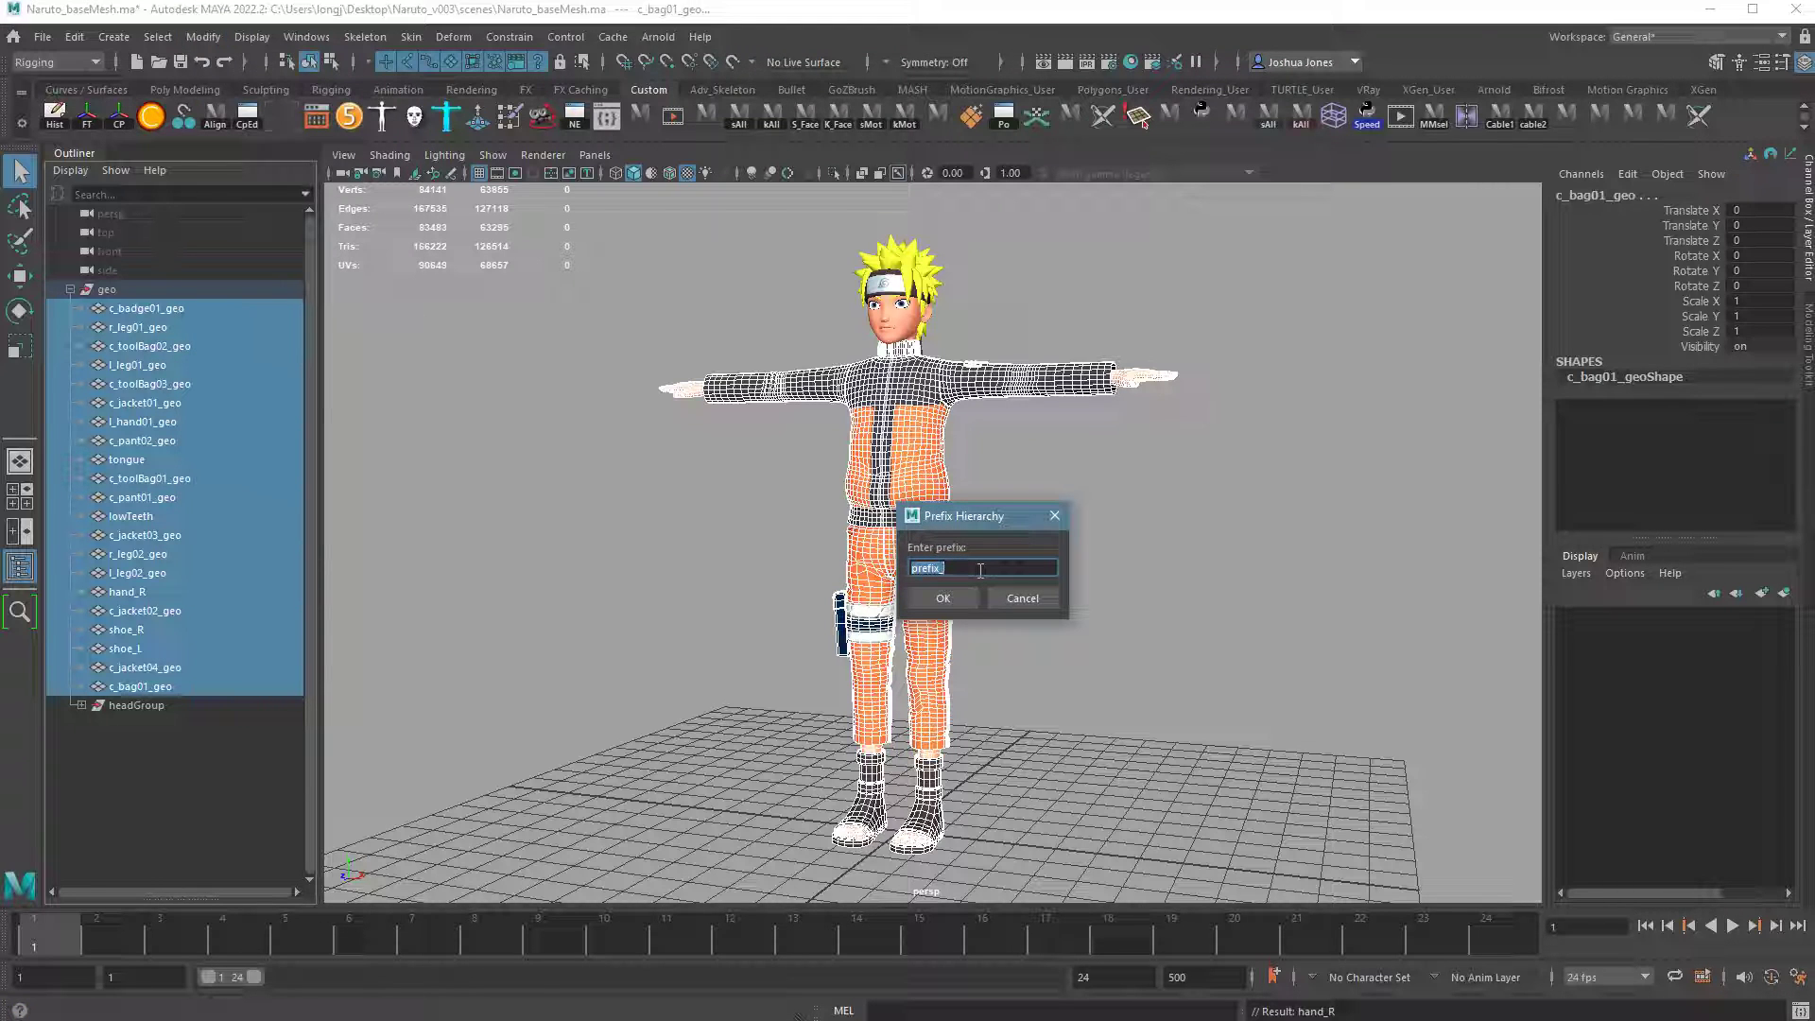
{"action": "type", "text": "geo_"}
{"action": "left_click", "coordinate": [942, 598]}
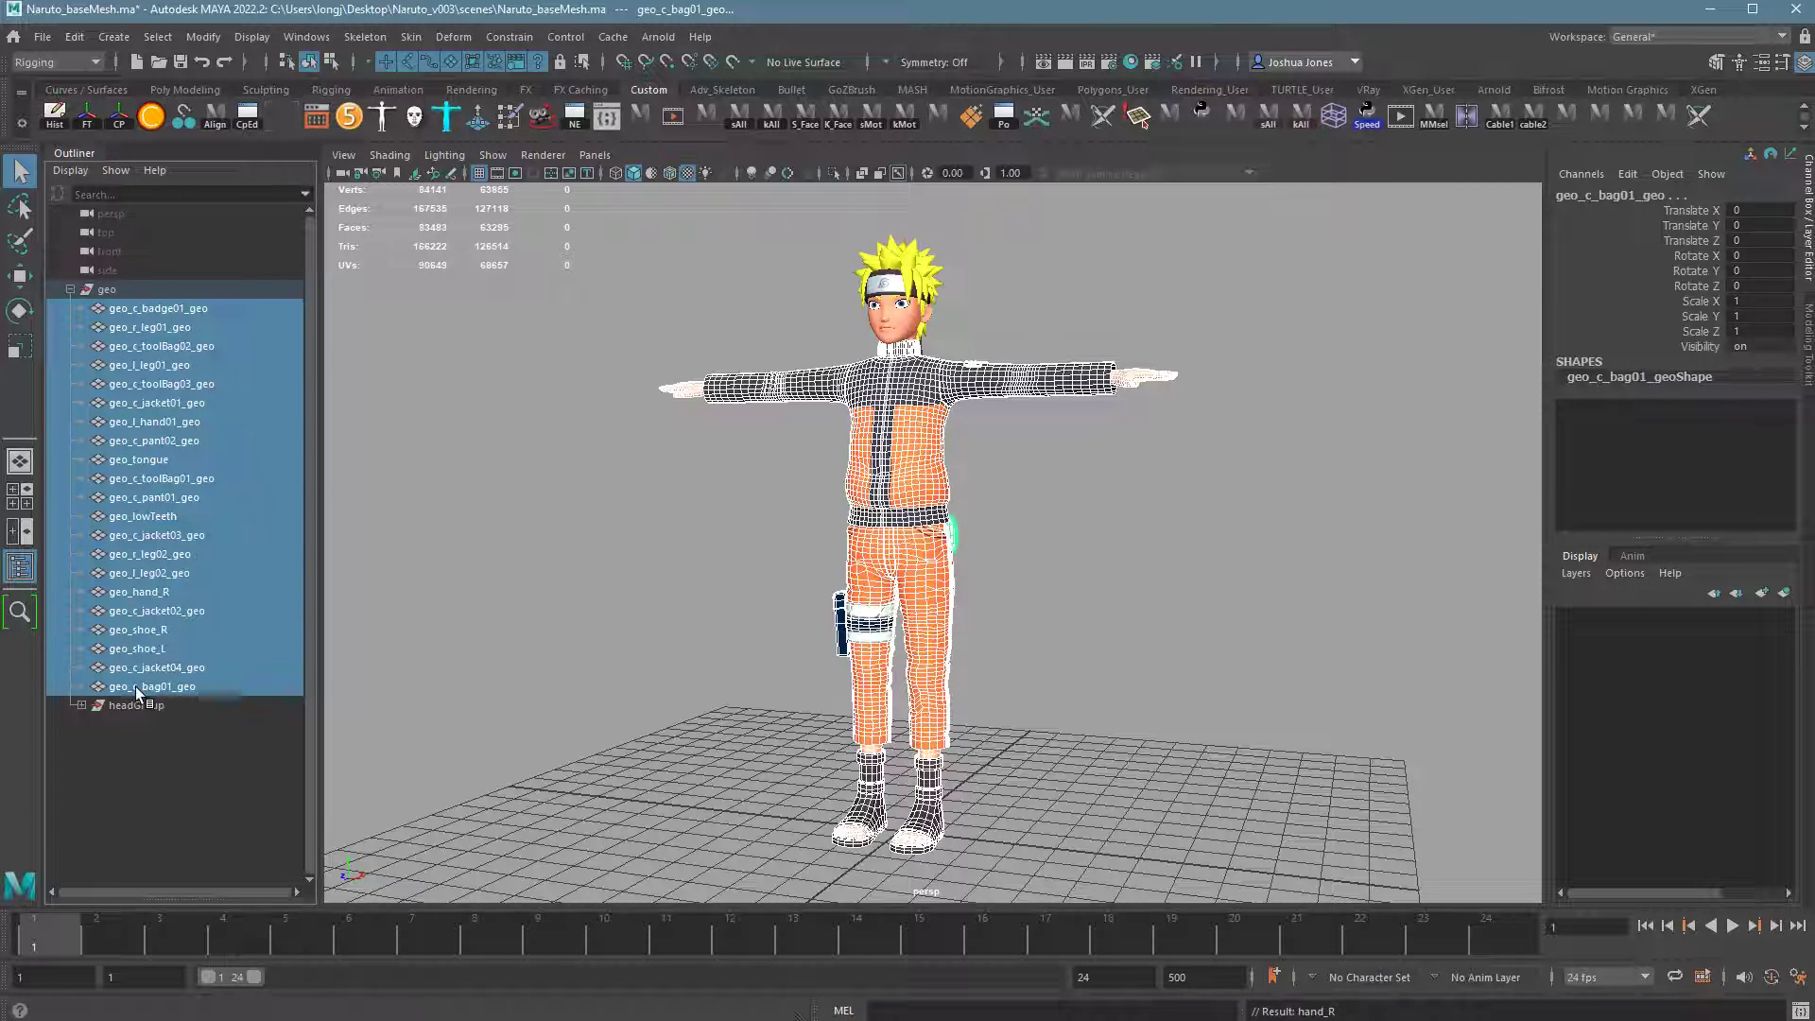
{"action": "key", "text": "ctrl+z"}
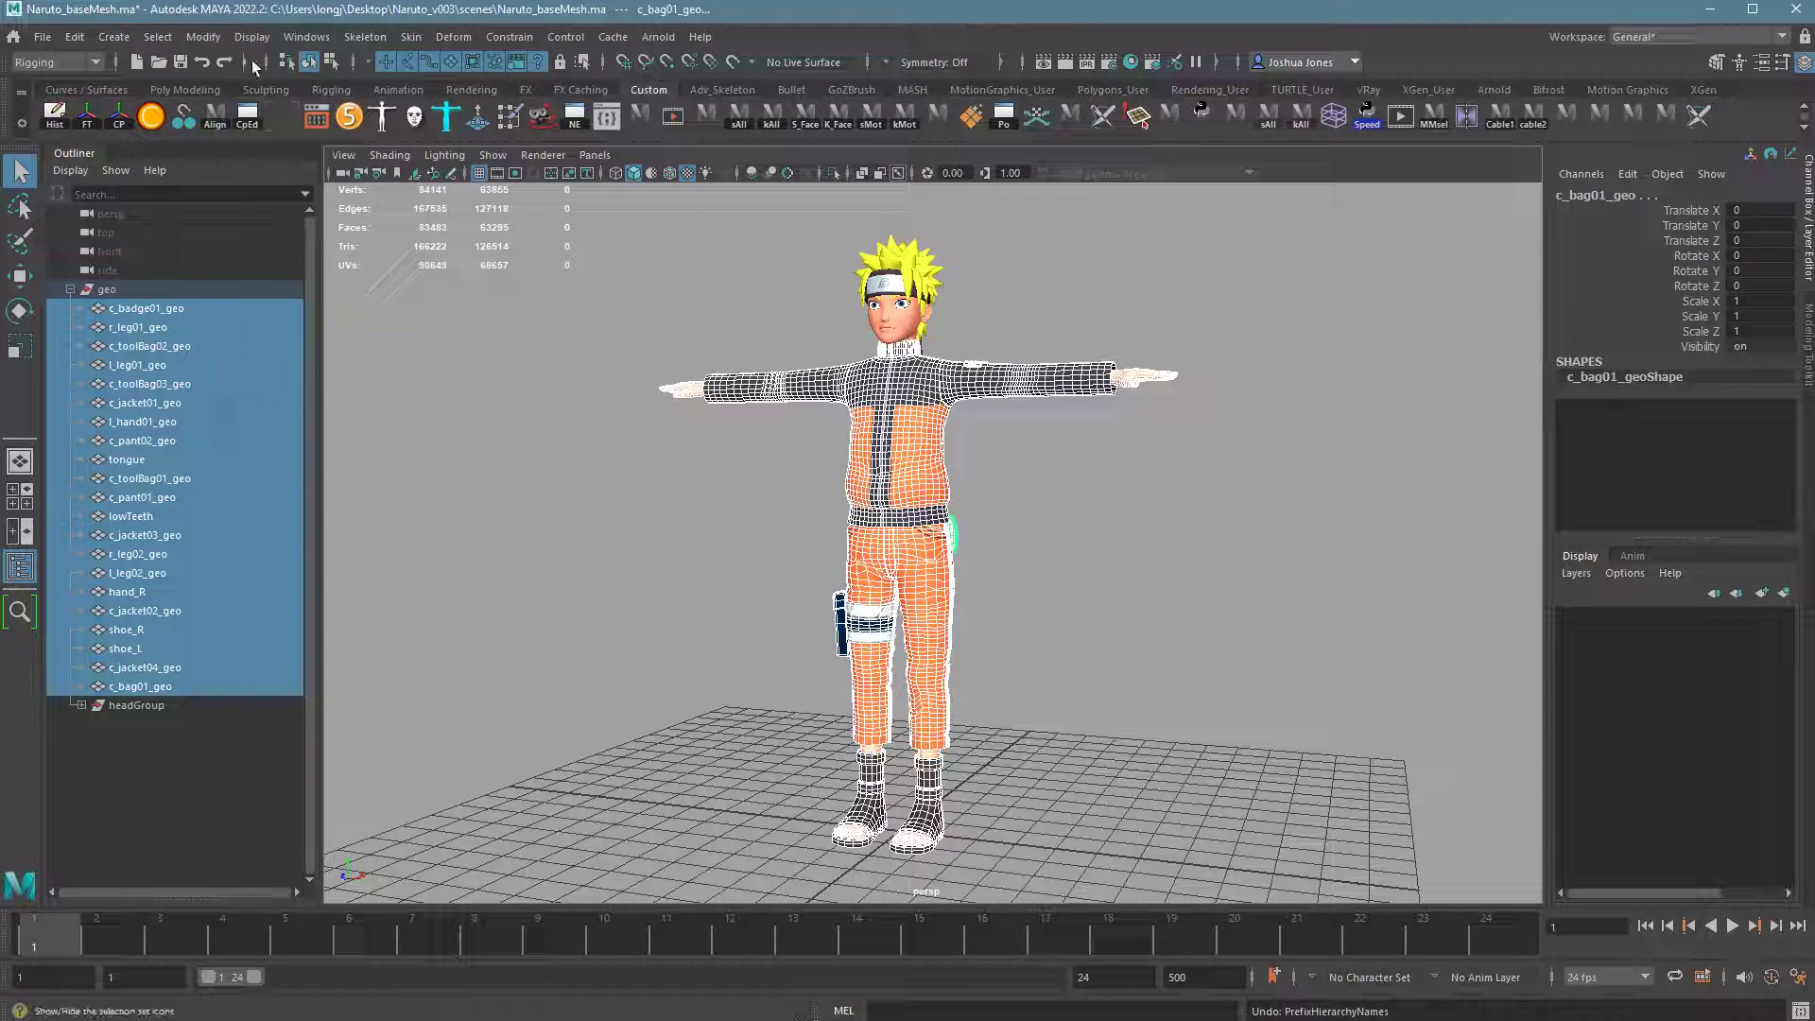
- Search and replace _geo with _01 in all object names in the scene
{"action": "left_click", "coordinate": [205, 38]}
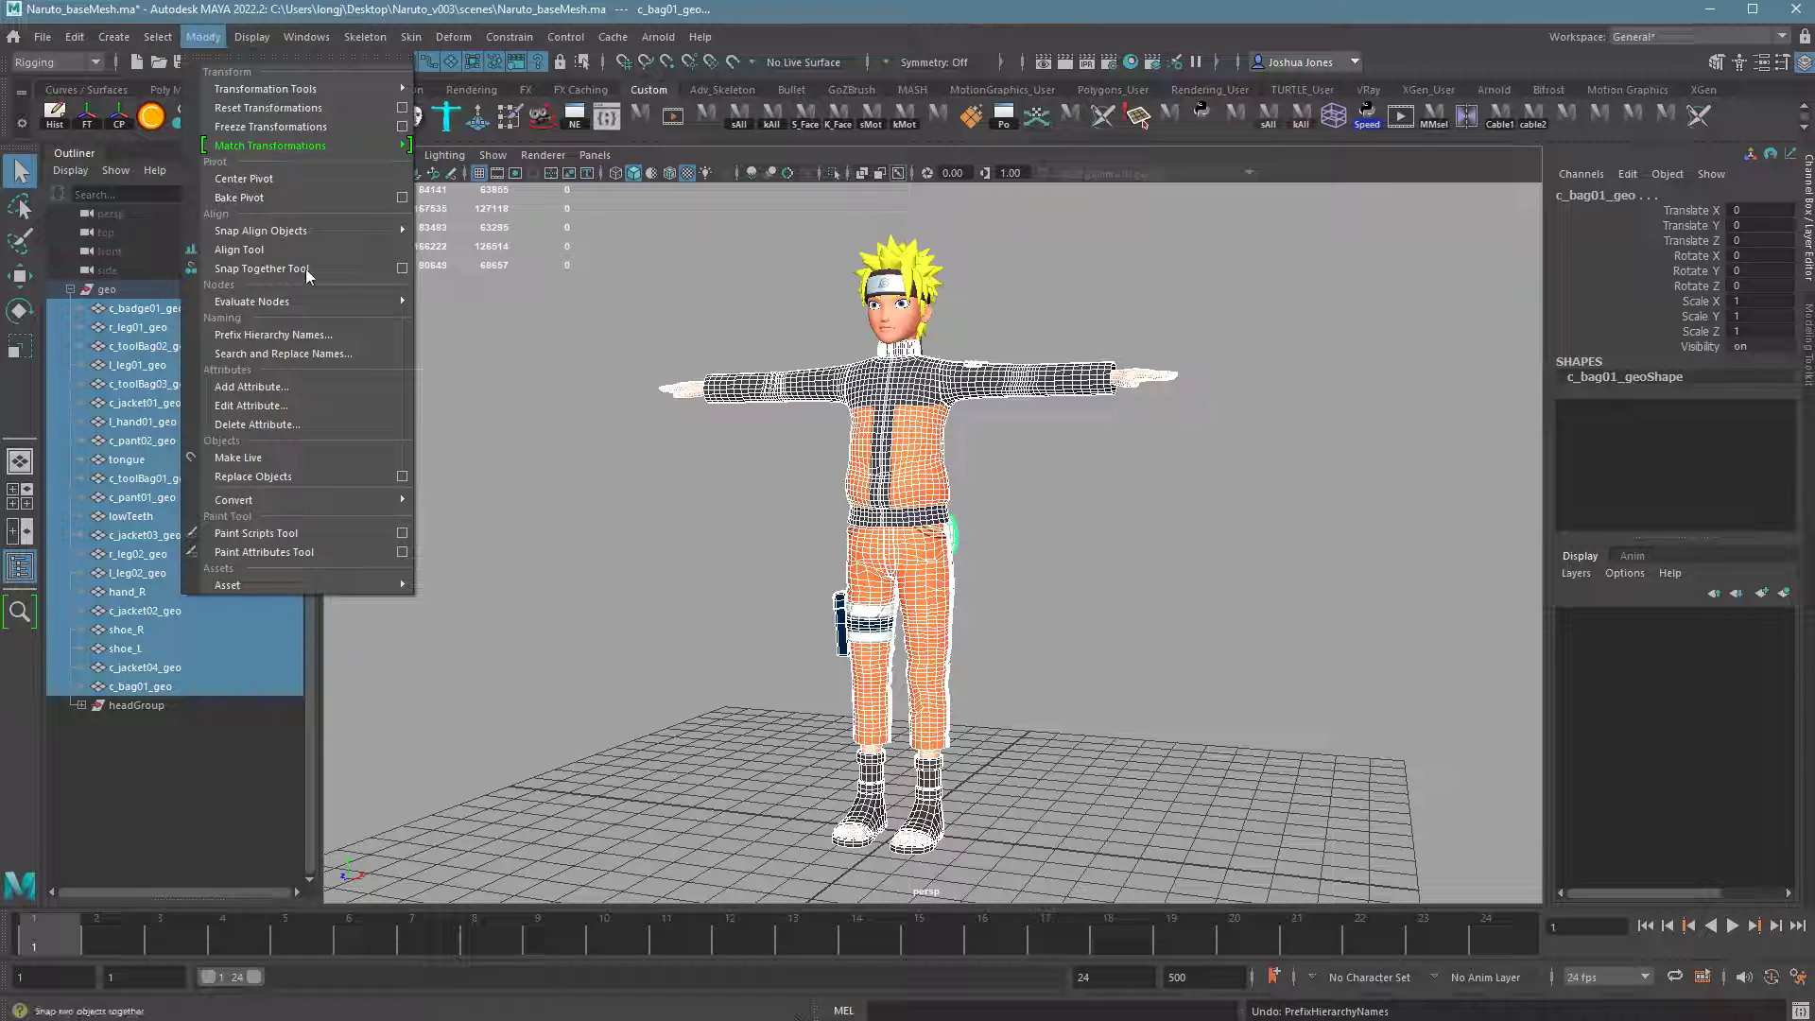
{"action": "left_click", "coordinate": [292, 353]}
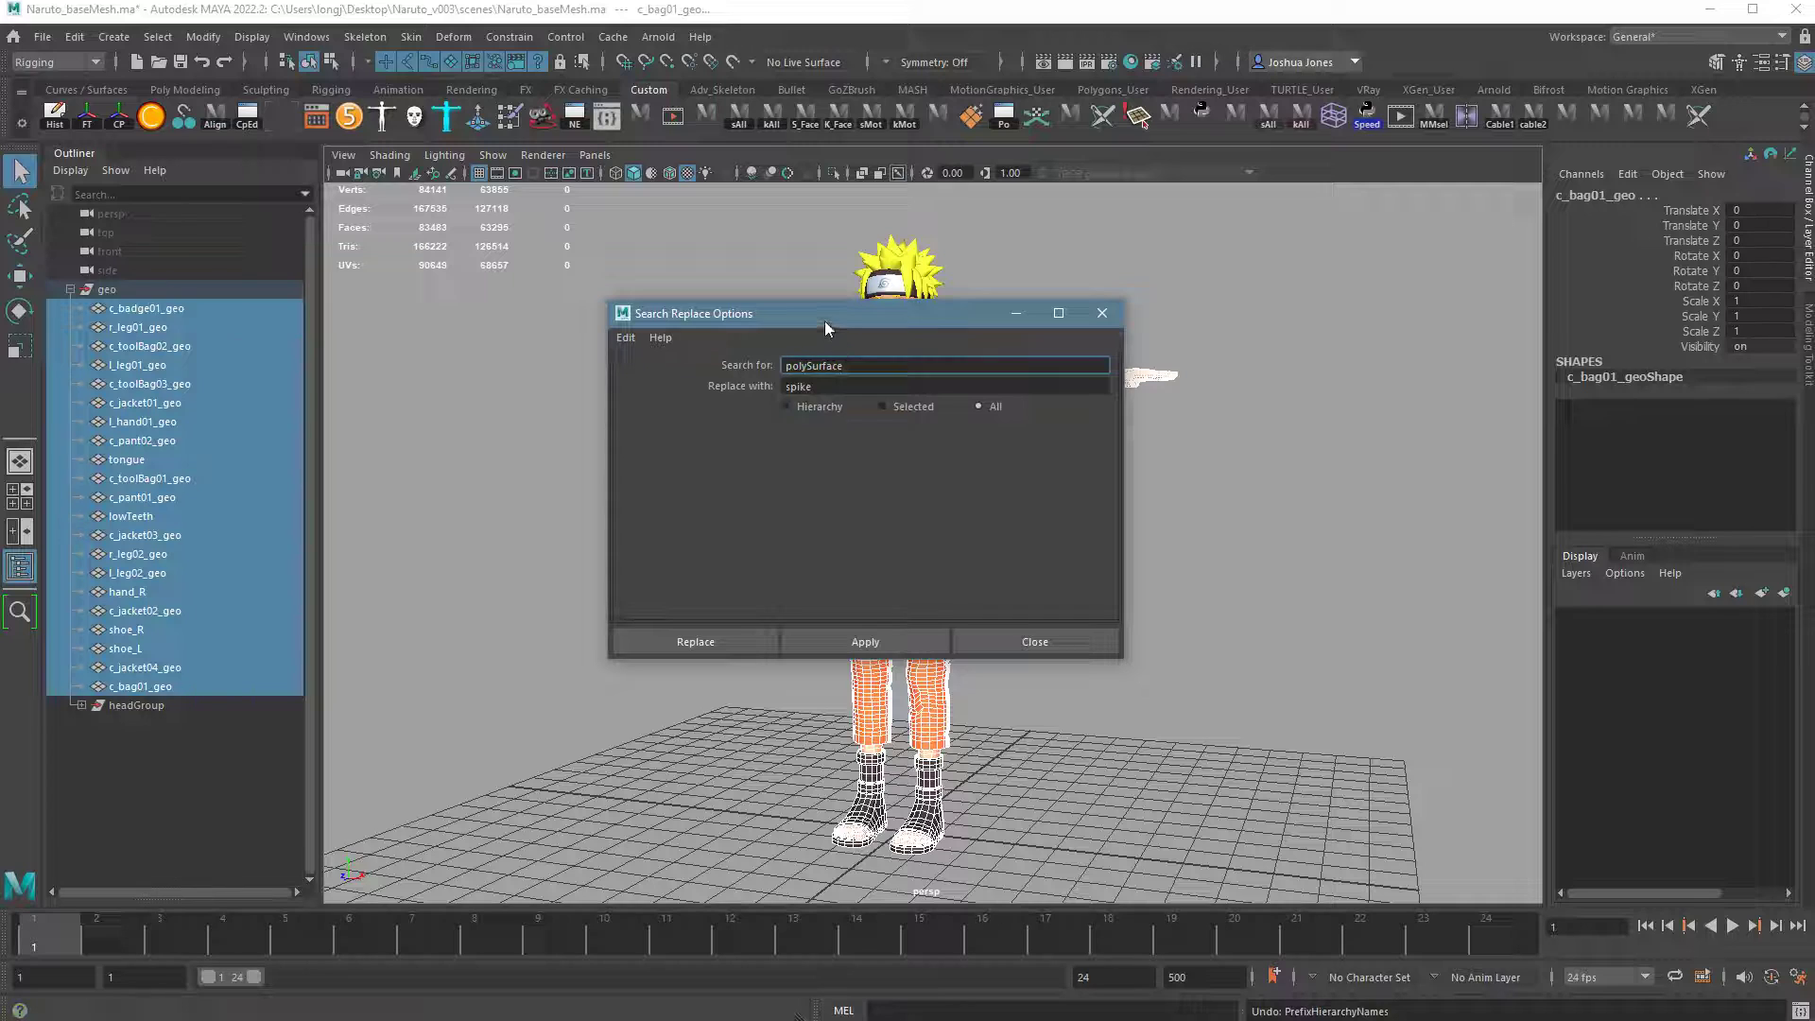
{"action": "left_click_drag", "start_coordinate": [824, 321], "coordinate": [662, 329]}
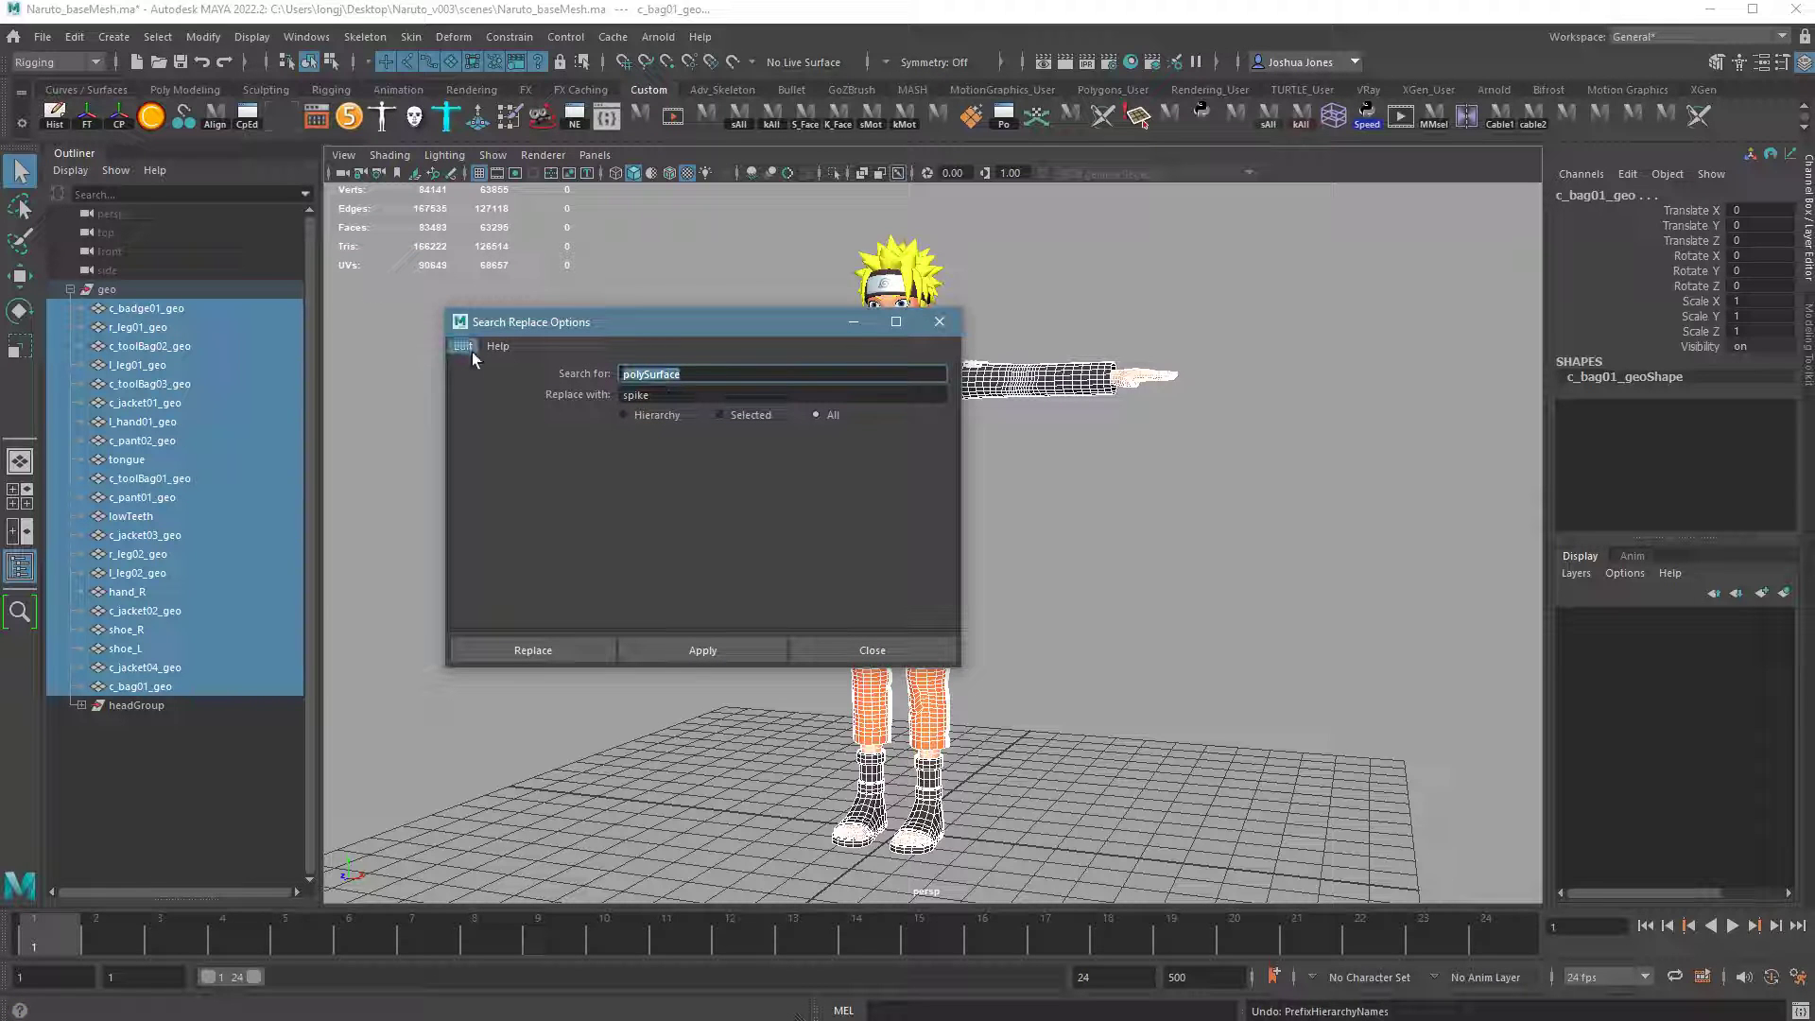
{"action": "type", "text": "_geo"}
{"action": "key", "text": "Tab"}
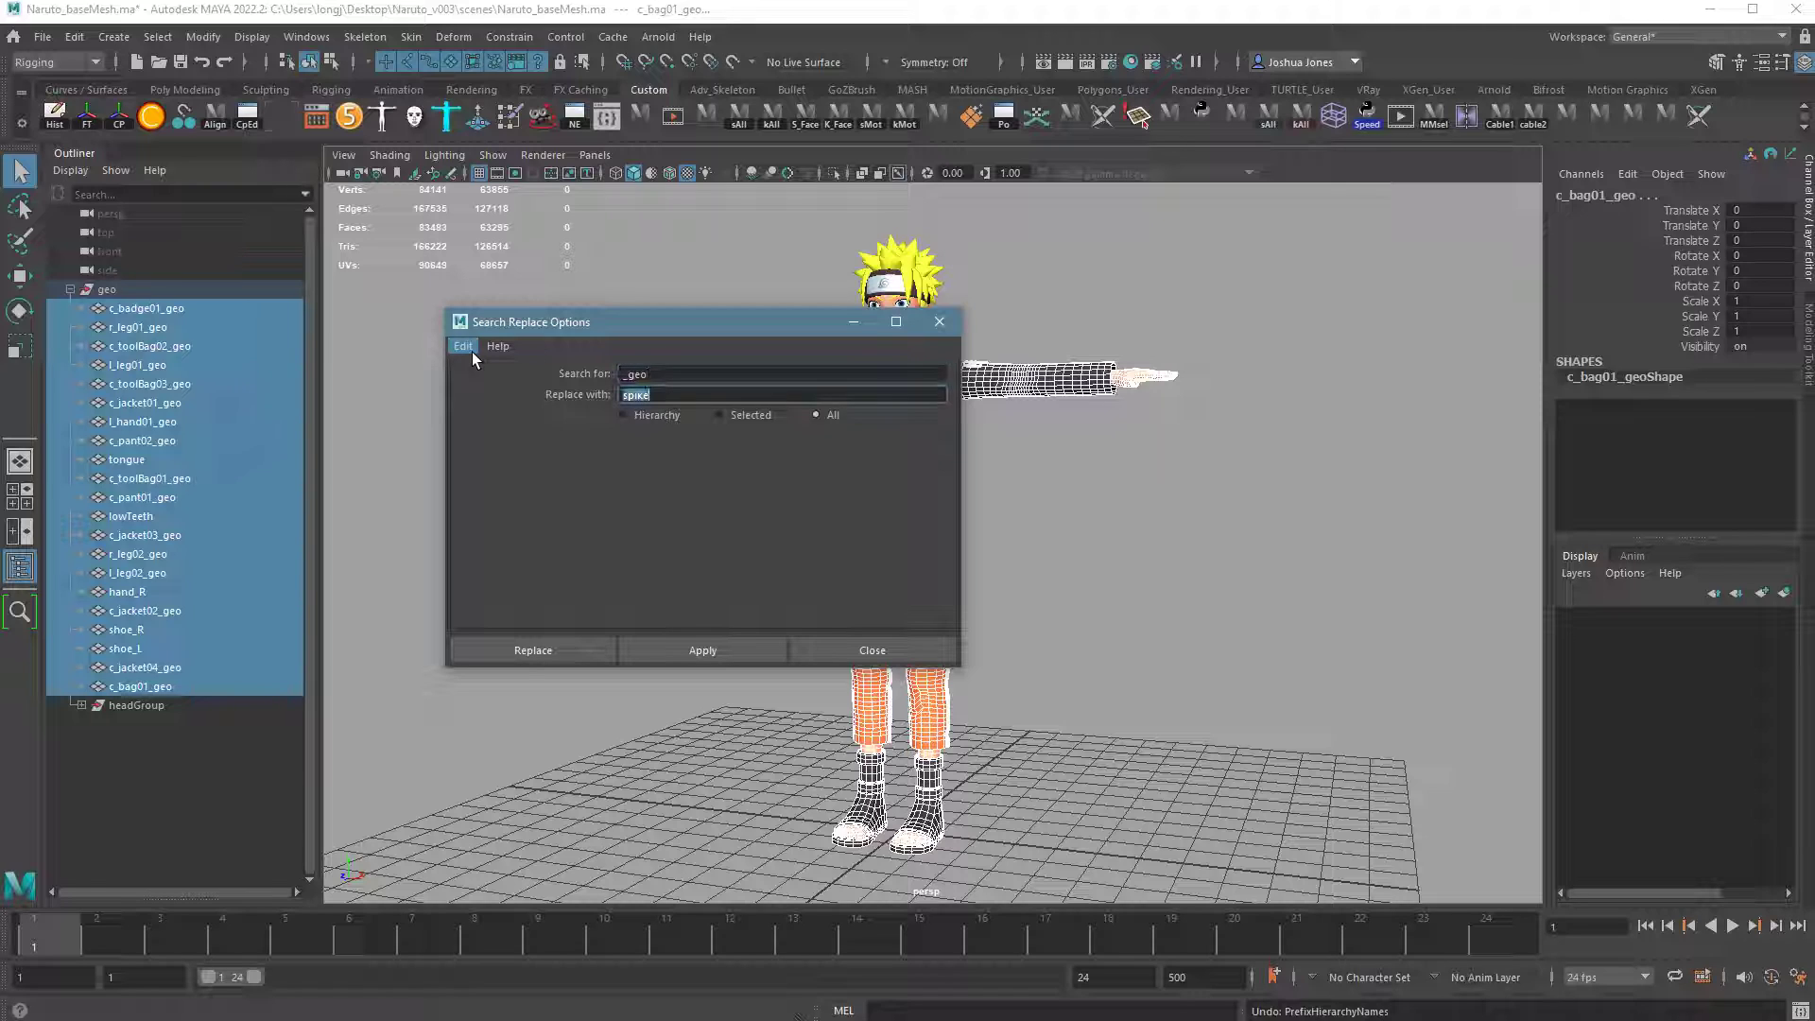
{"action": "type", "text": "_01"}
{"action": "left_click_drag", "start_coordinate": [643, 395], "coordinate": [559, 394]}
{"action": "key", "text": "BackSpace"}
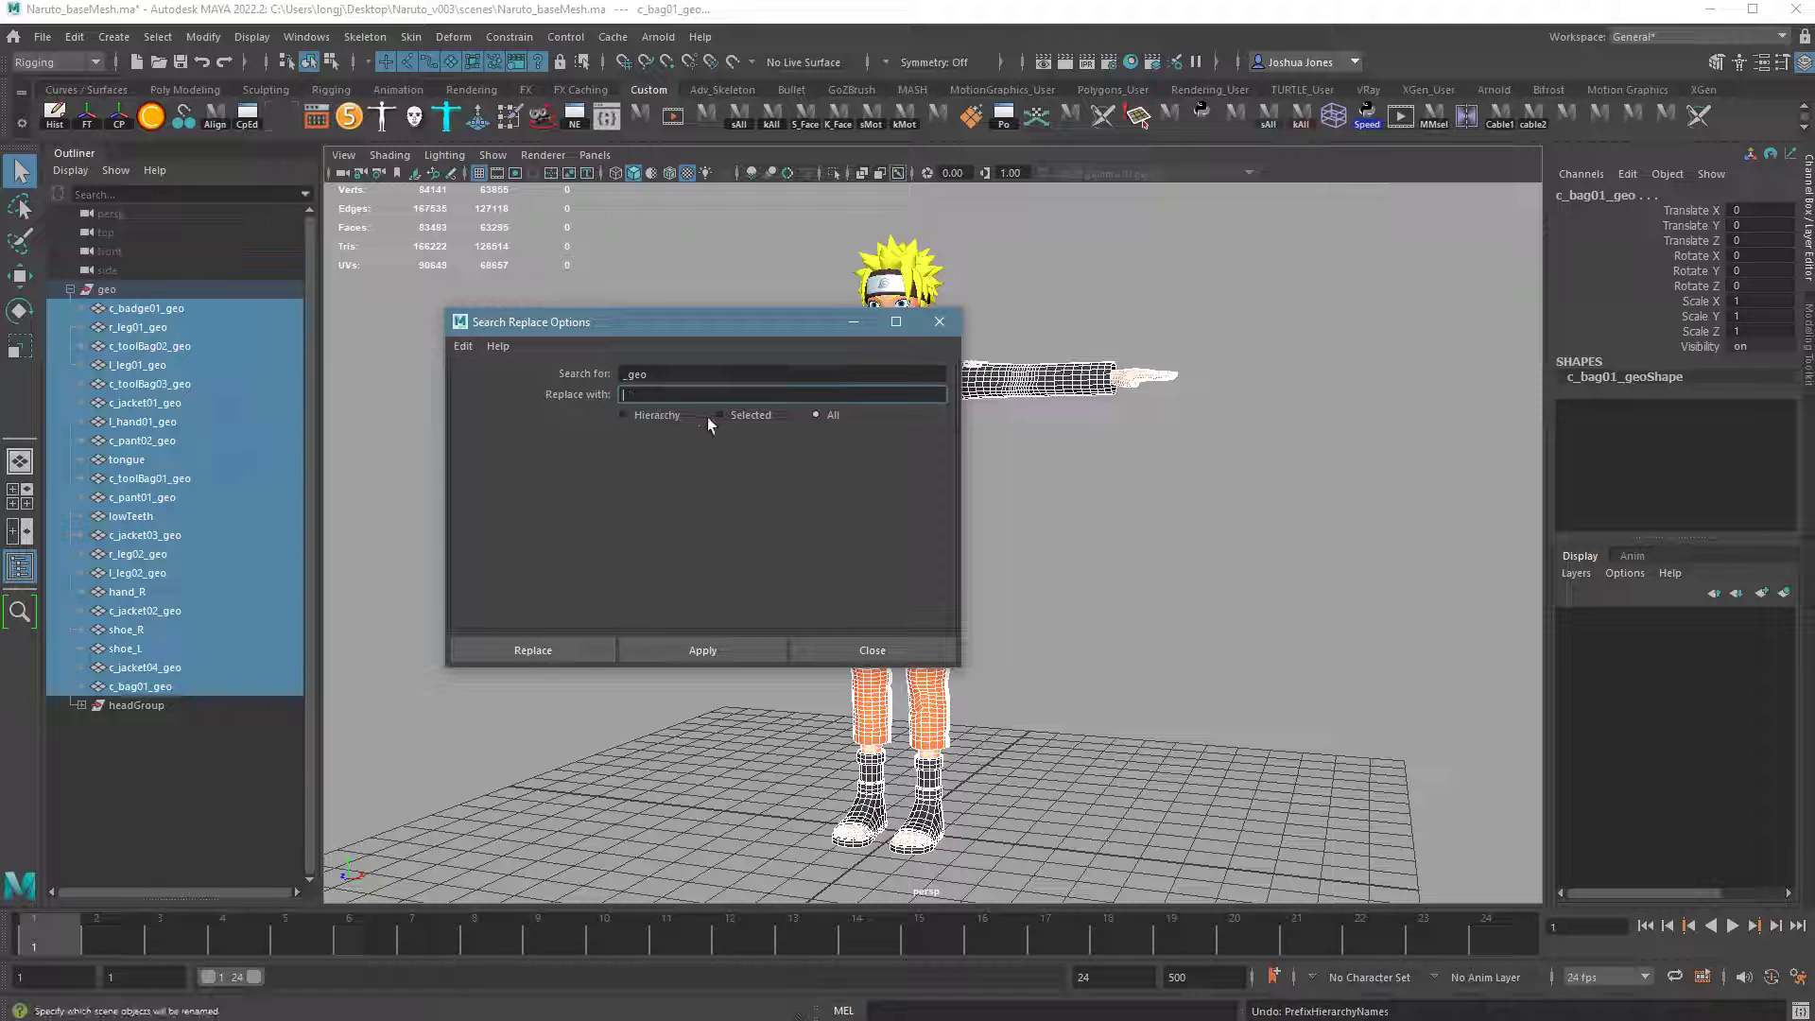
{"action": "type", "text": "_01"}
{"action": "left_click", "coordinate": [697, 662]}
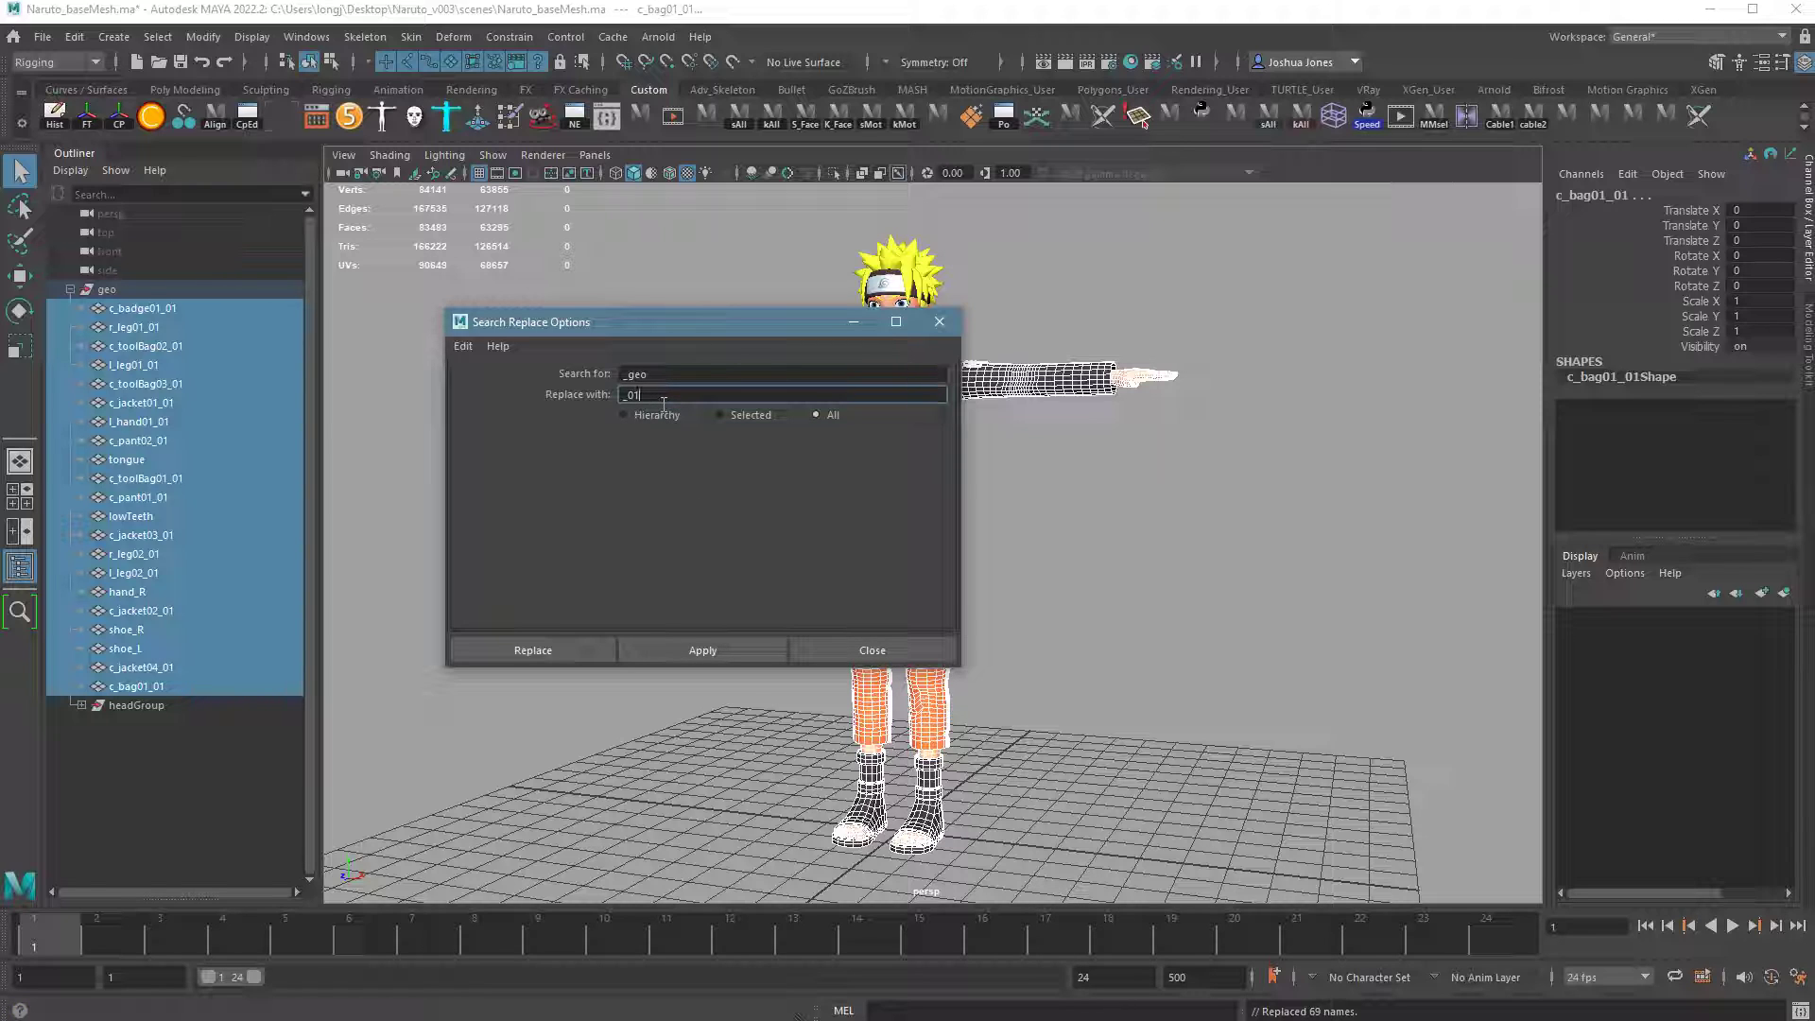
- Replace the _01 suffix with _L in all object names and close the search and replace options
{"action": "left_click_drag", "start_coordinate": [673, 375], "coordinate": [592, 380]}
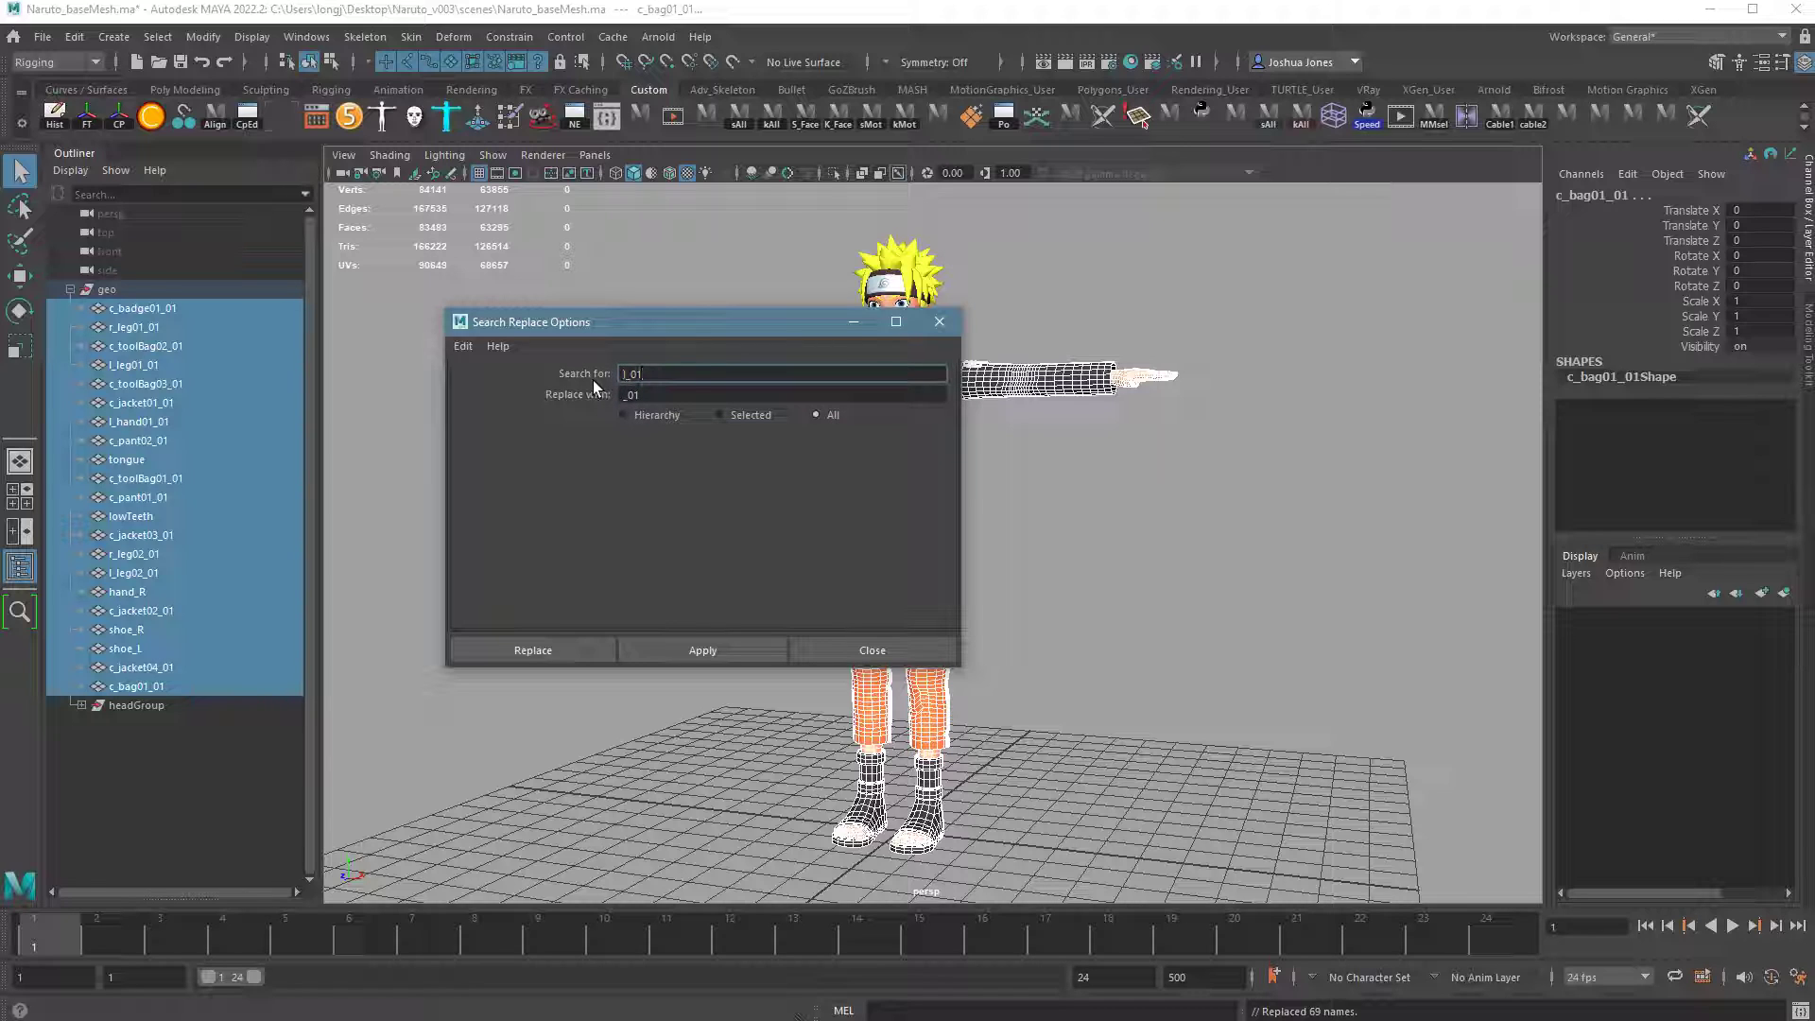
{"action": "key", "text": "Home"}
{"action": "left_click", "coordinate": [675, 392]}
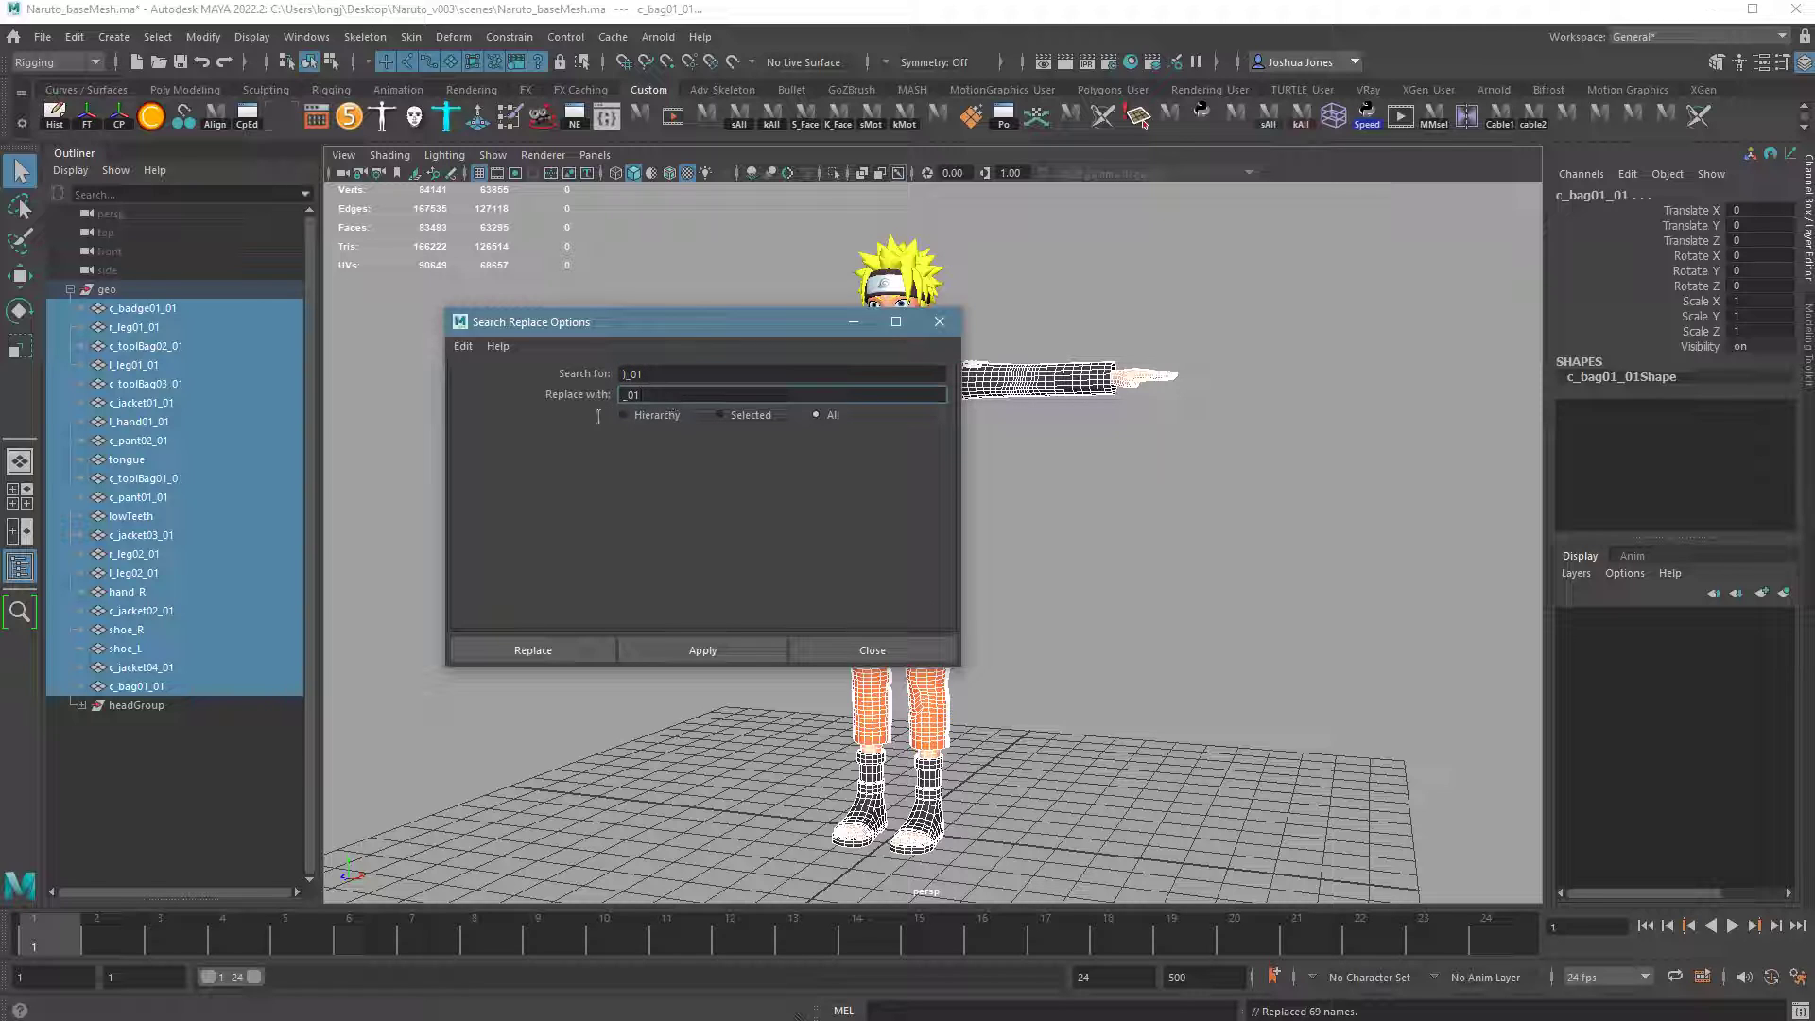
{"action": "left_click", "coordinate": [631, 375]}
{"action": "left_click", "coordinate": [711, 654]}
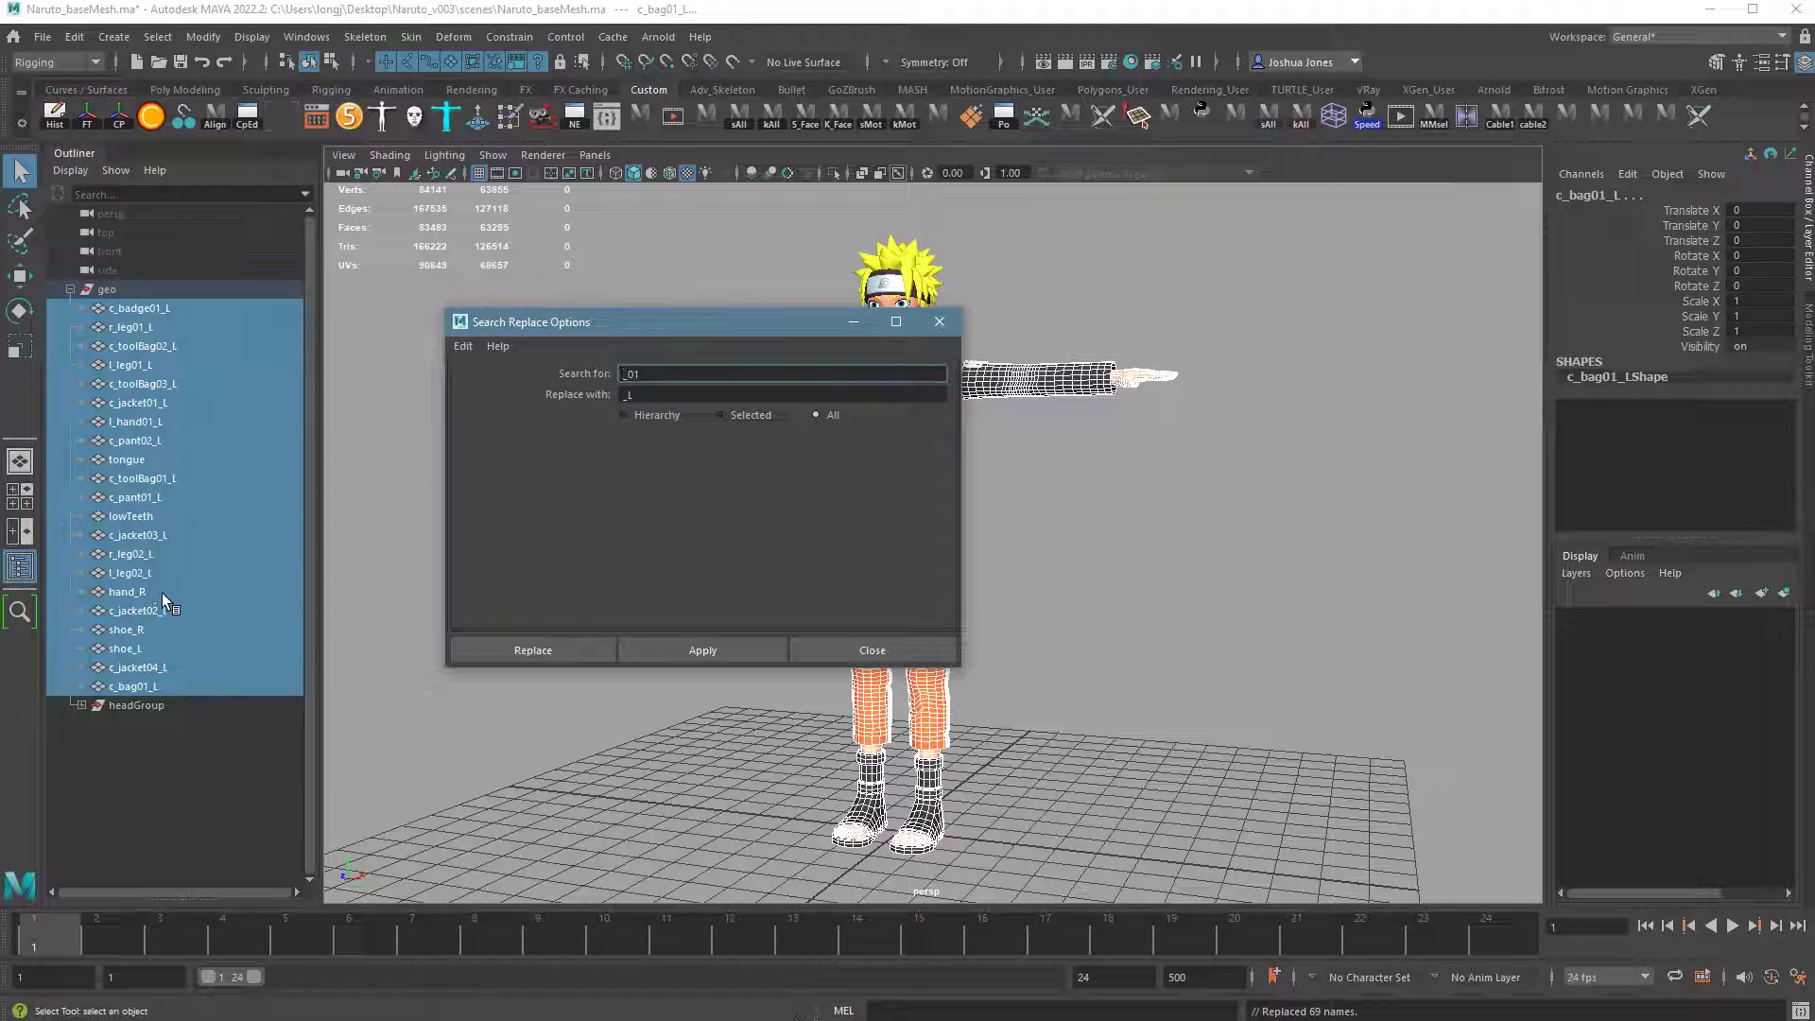
{"action": "left_click", "coordinate": [856, 651]}
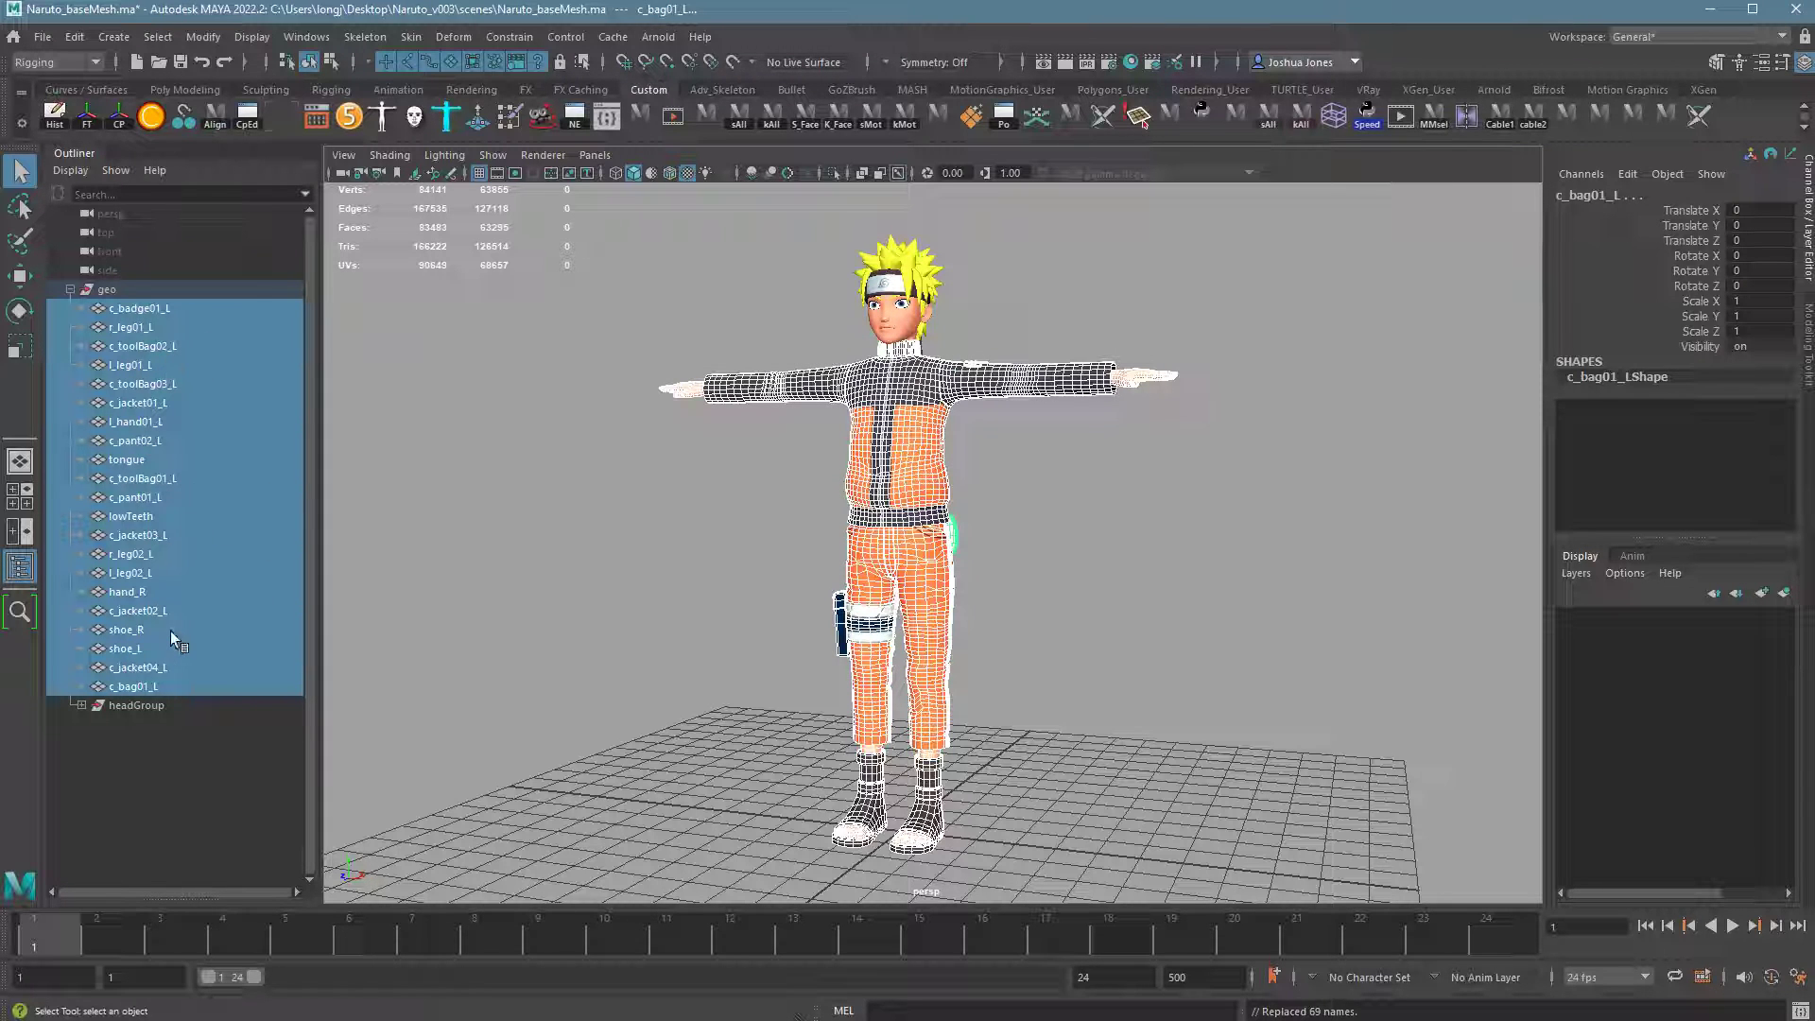
- Collapse the geo group, clear the selection and save the scene
{"action": "left_click", "coordinate": [70, 289]}
{"action": "left_click", "coordinate": [724, 611]}
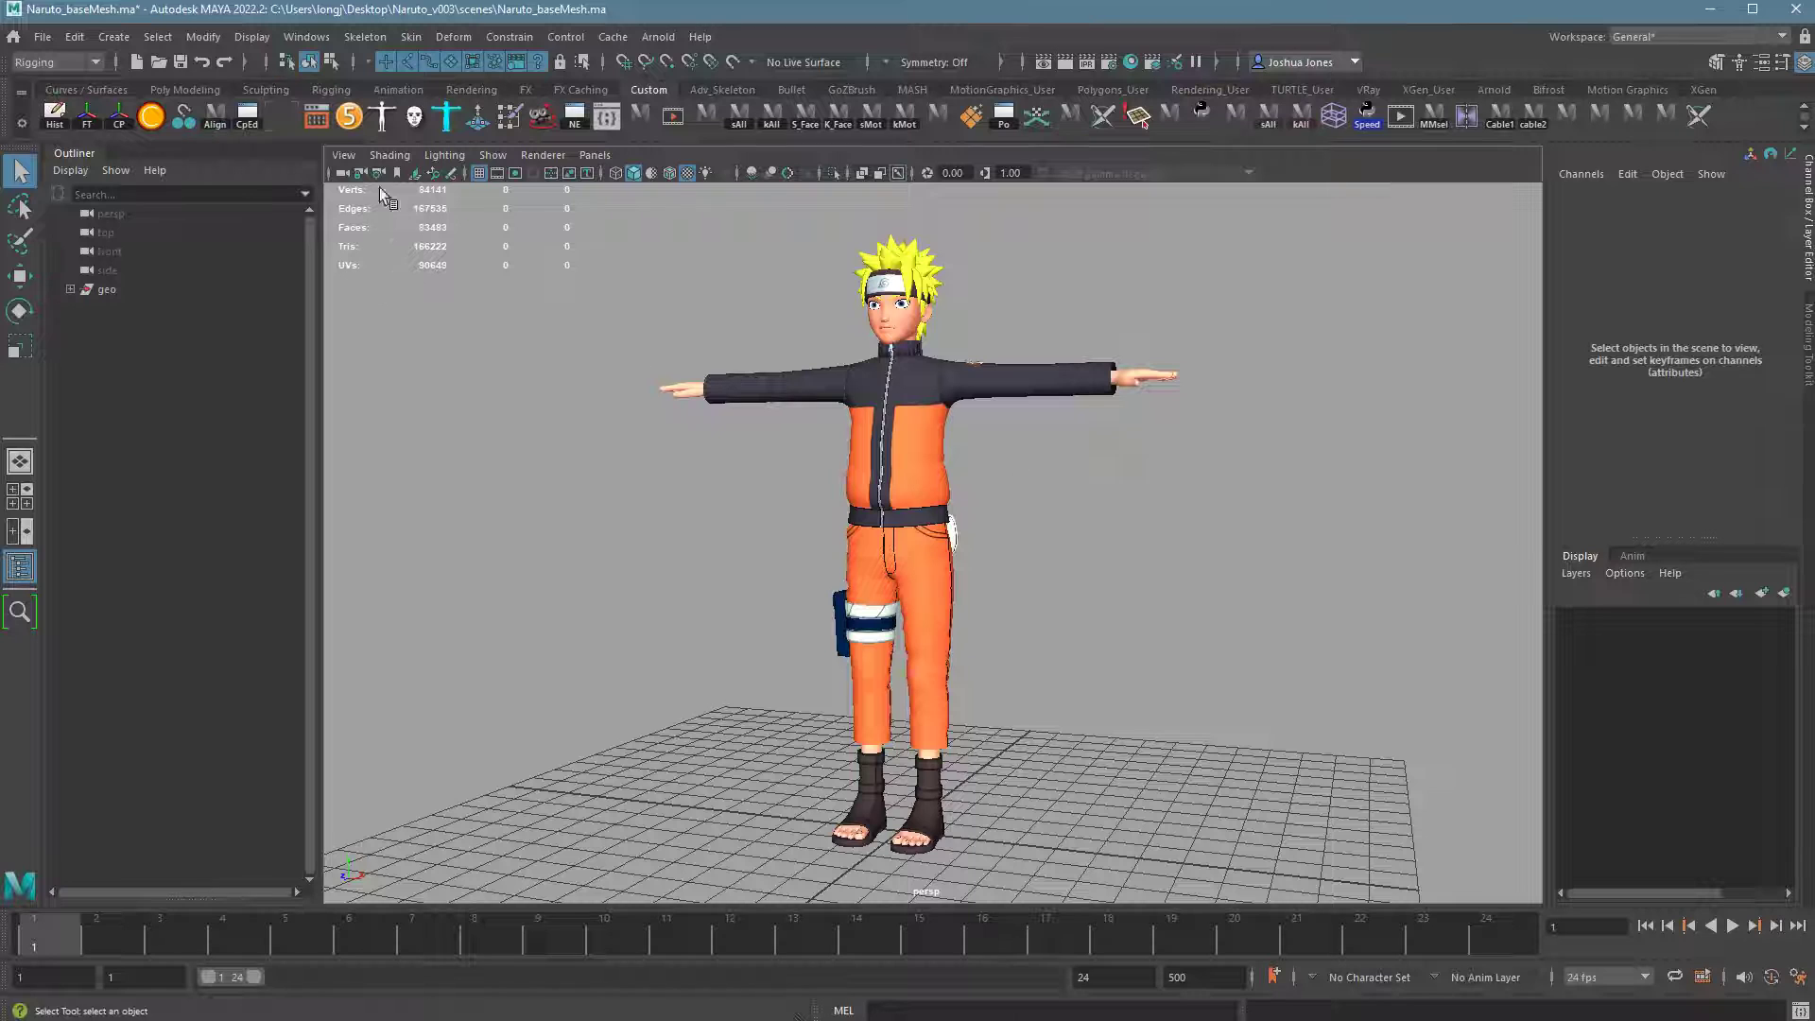
{"action": "left_click", "coordinate": [41, 37]}
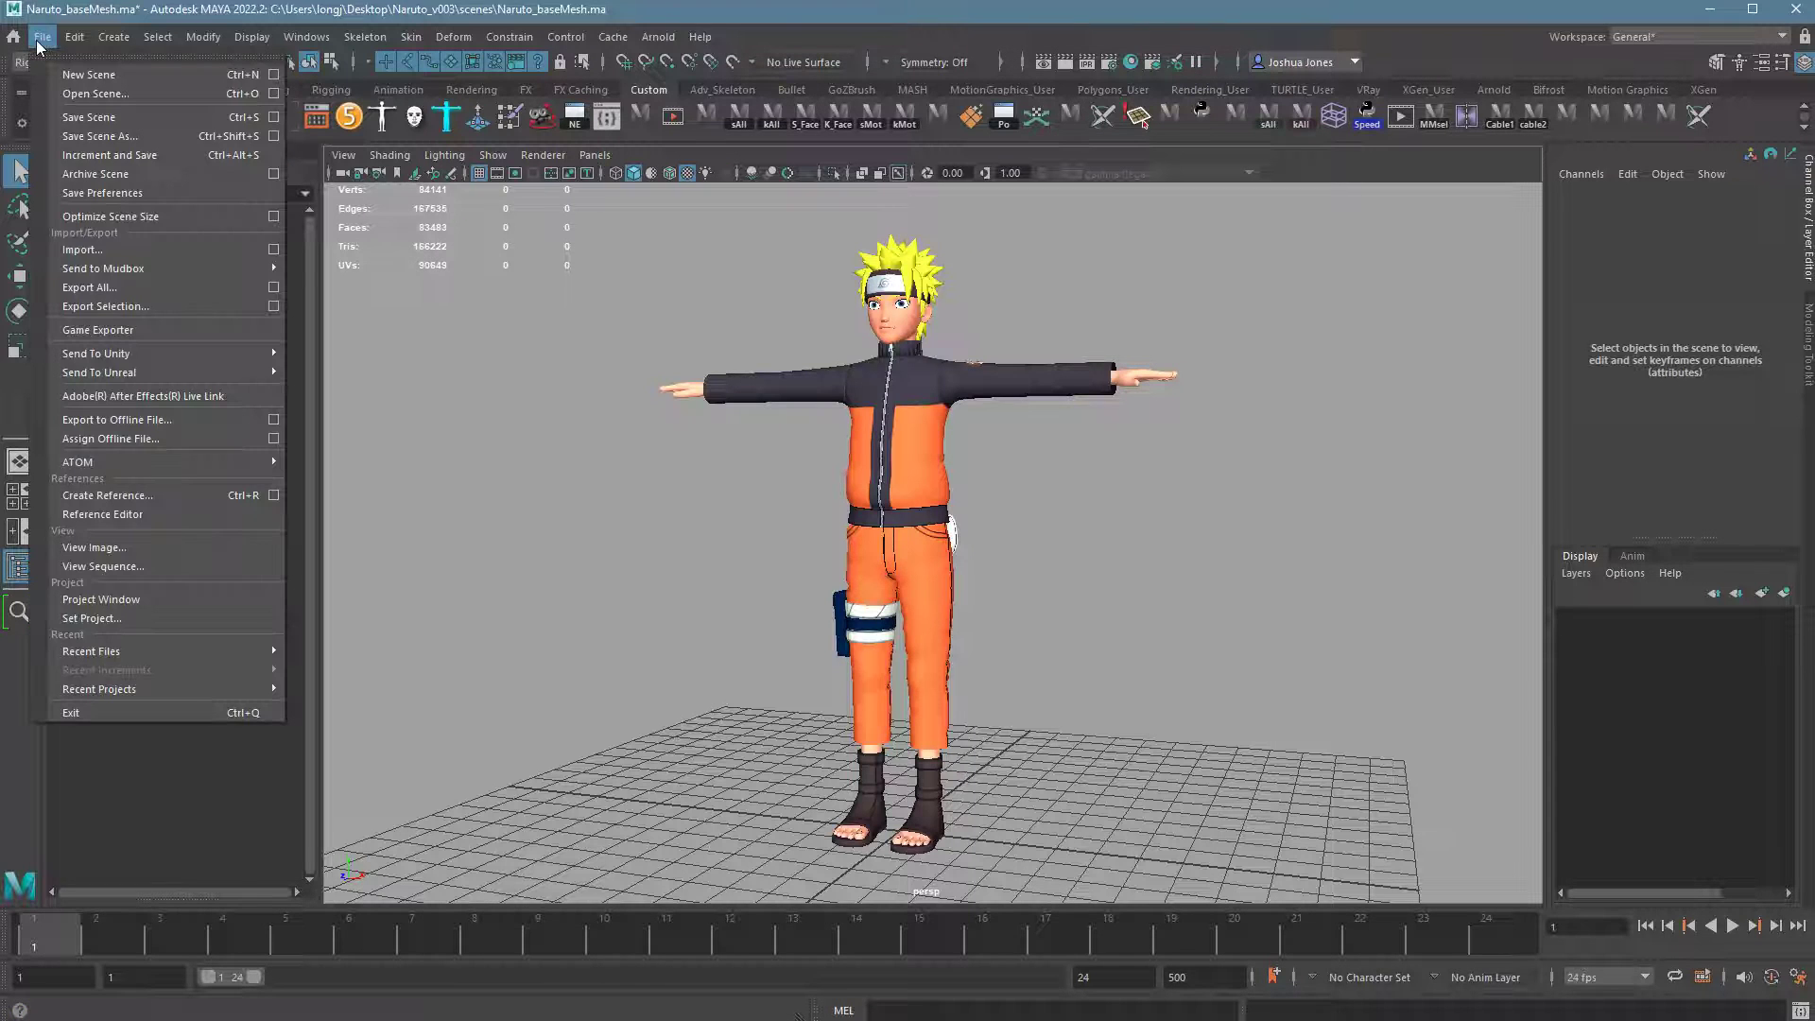
{"action": "left_click", "coordinate": [79, 119]}
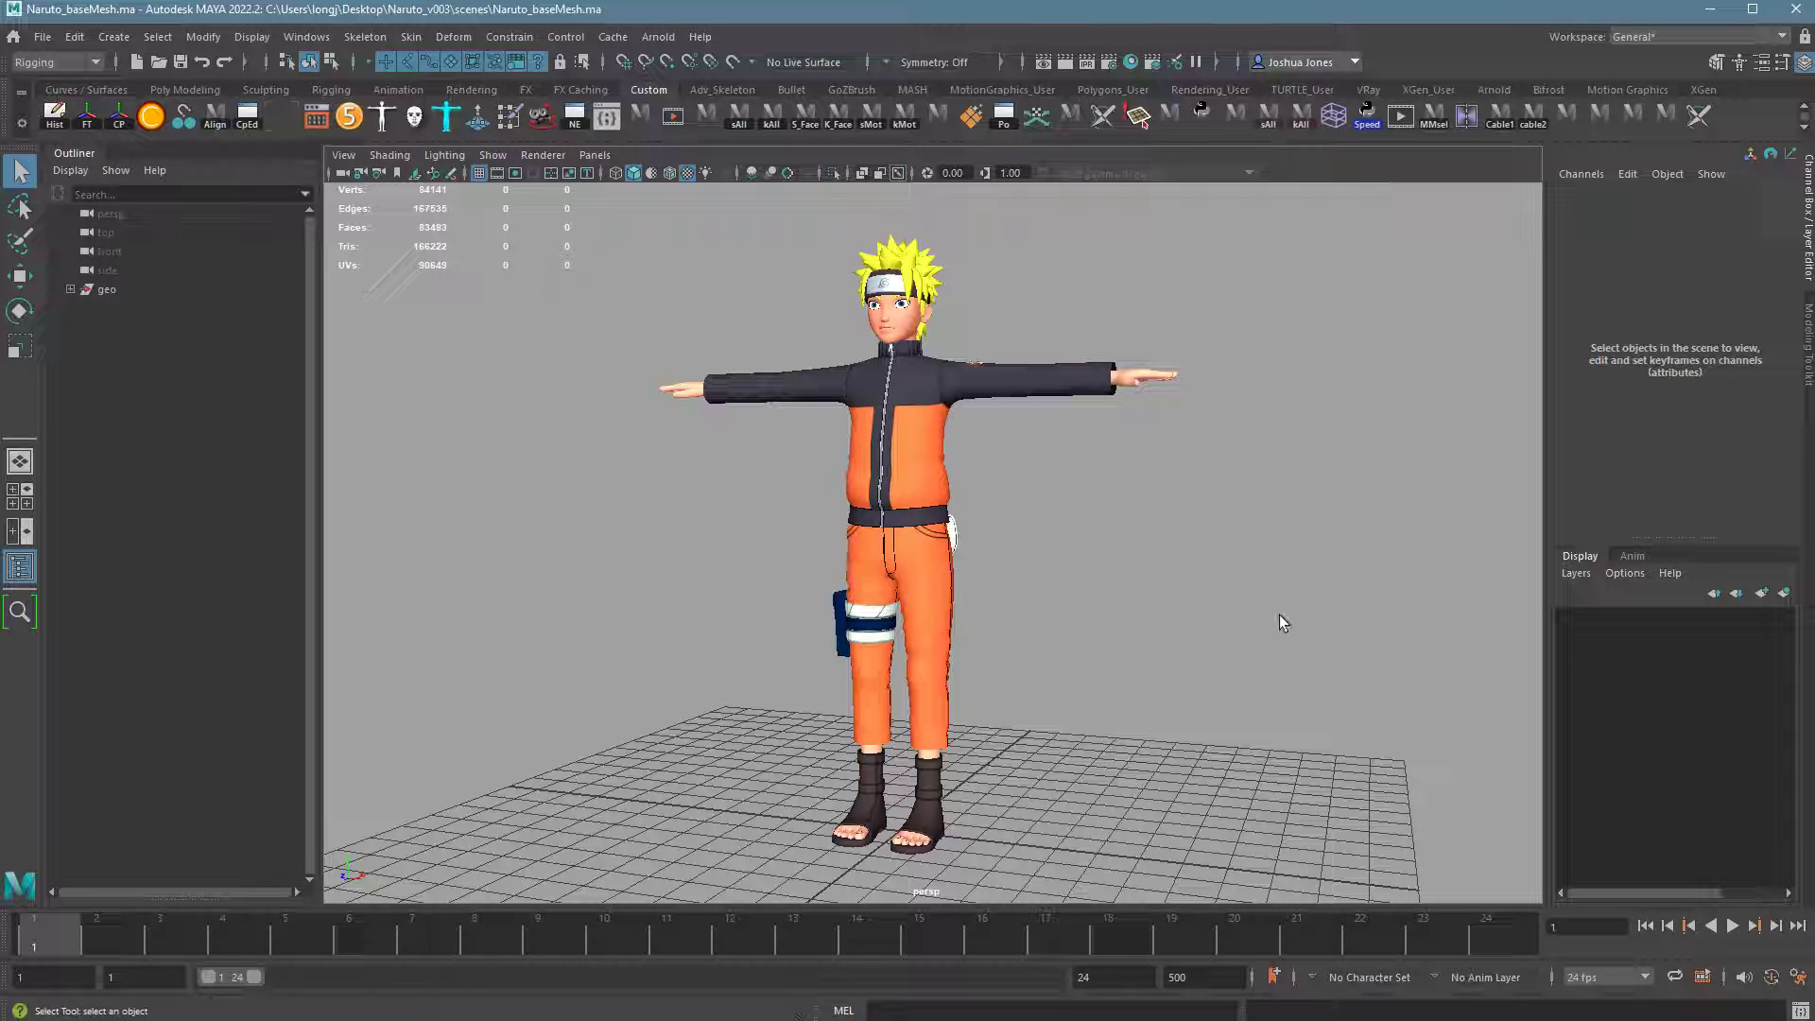
- Select all the character meshes, switch to the Modeling menu set and reset the mesh Cleanup options
{"action": "left_click_drag", "start_coordinate": [559, 235], "coordinate": [1384, 906]}
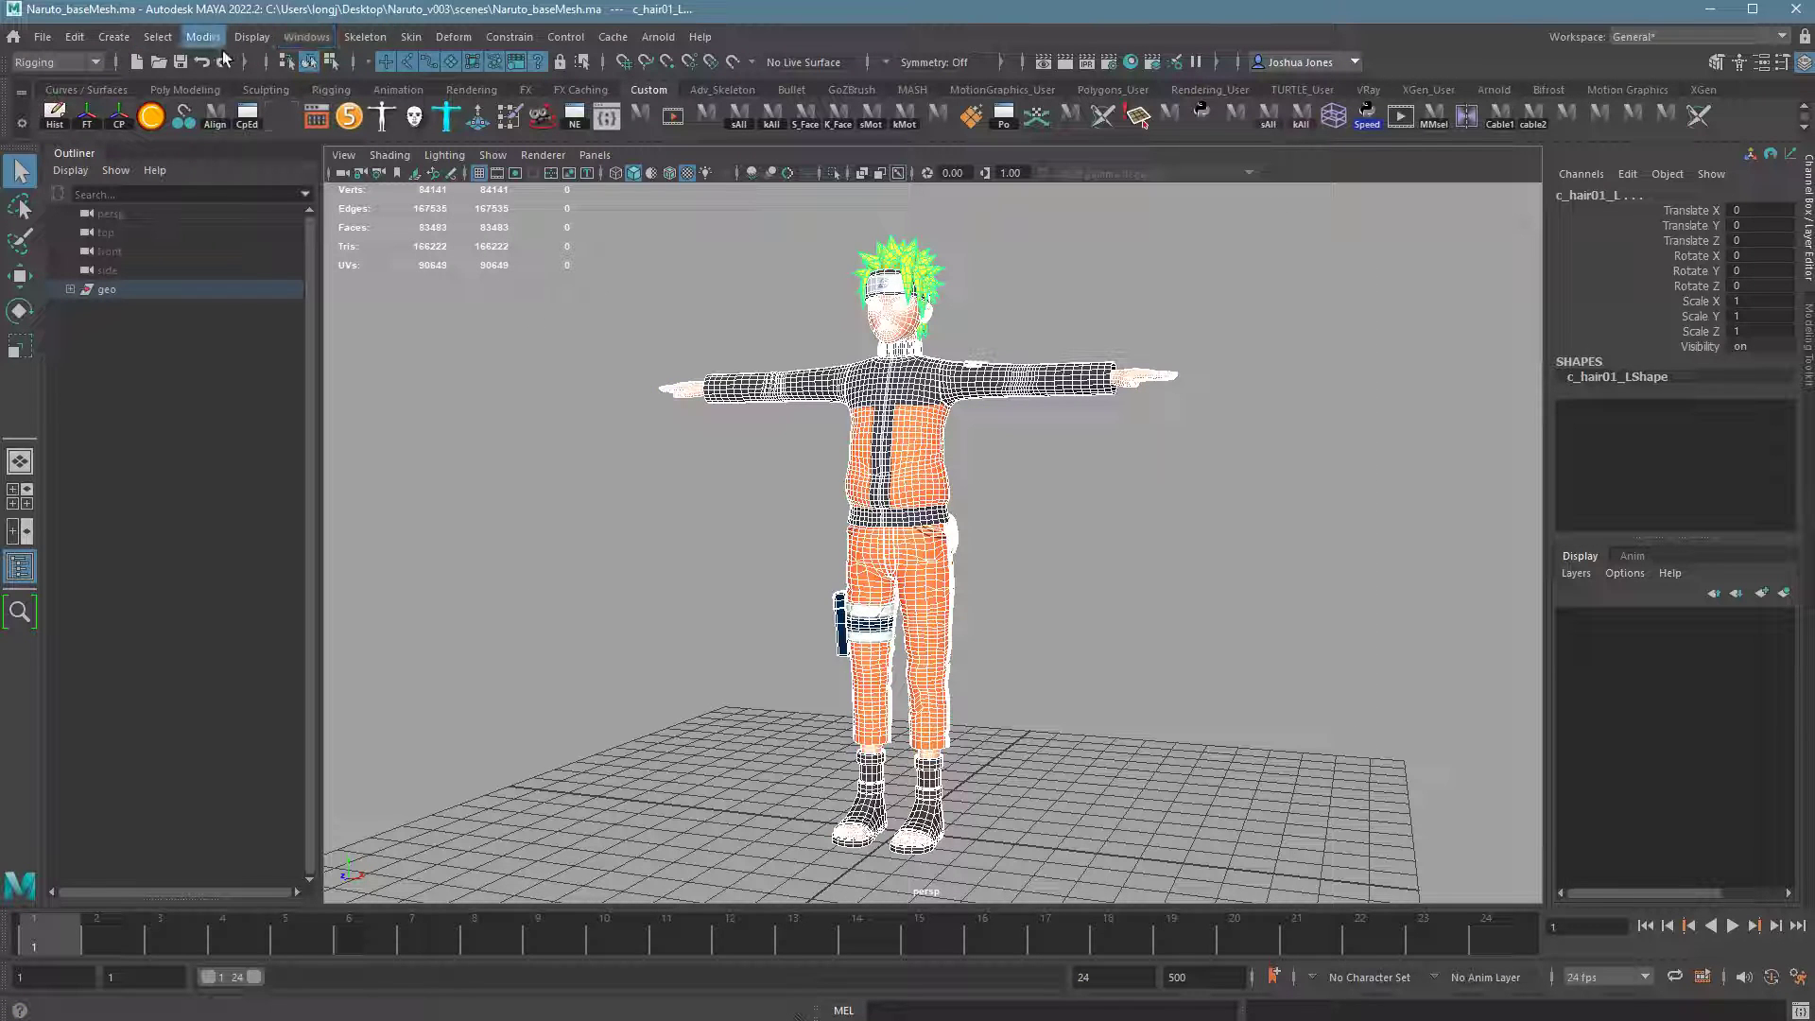
{"action": "left_click", "coordinate": [95, 63]}
{"action": "left_click", "coordinate": [72, 83]}
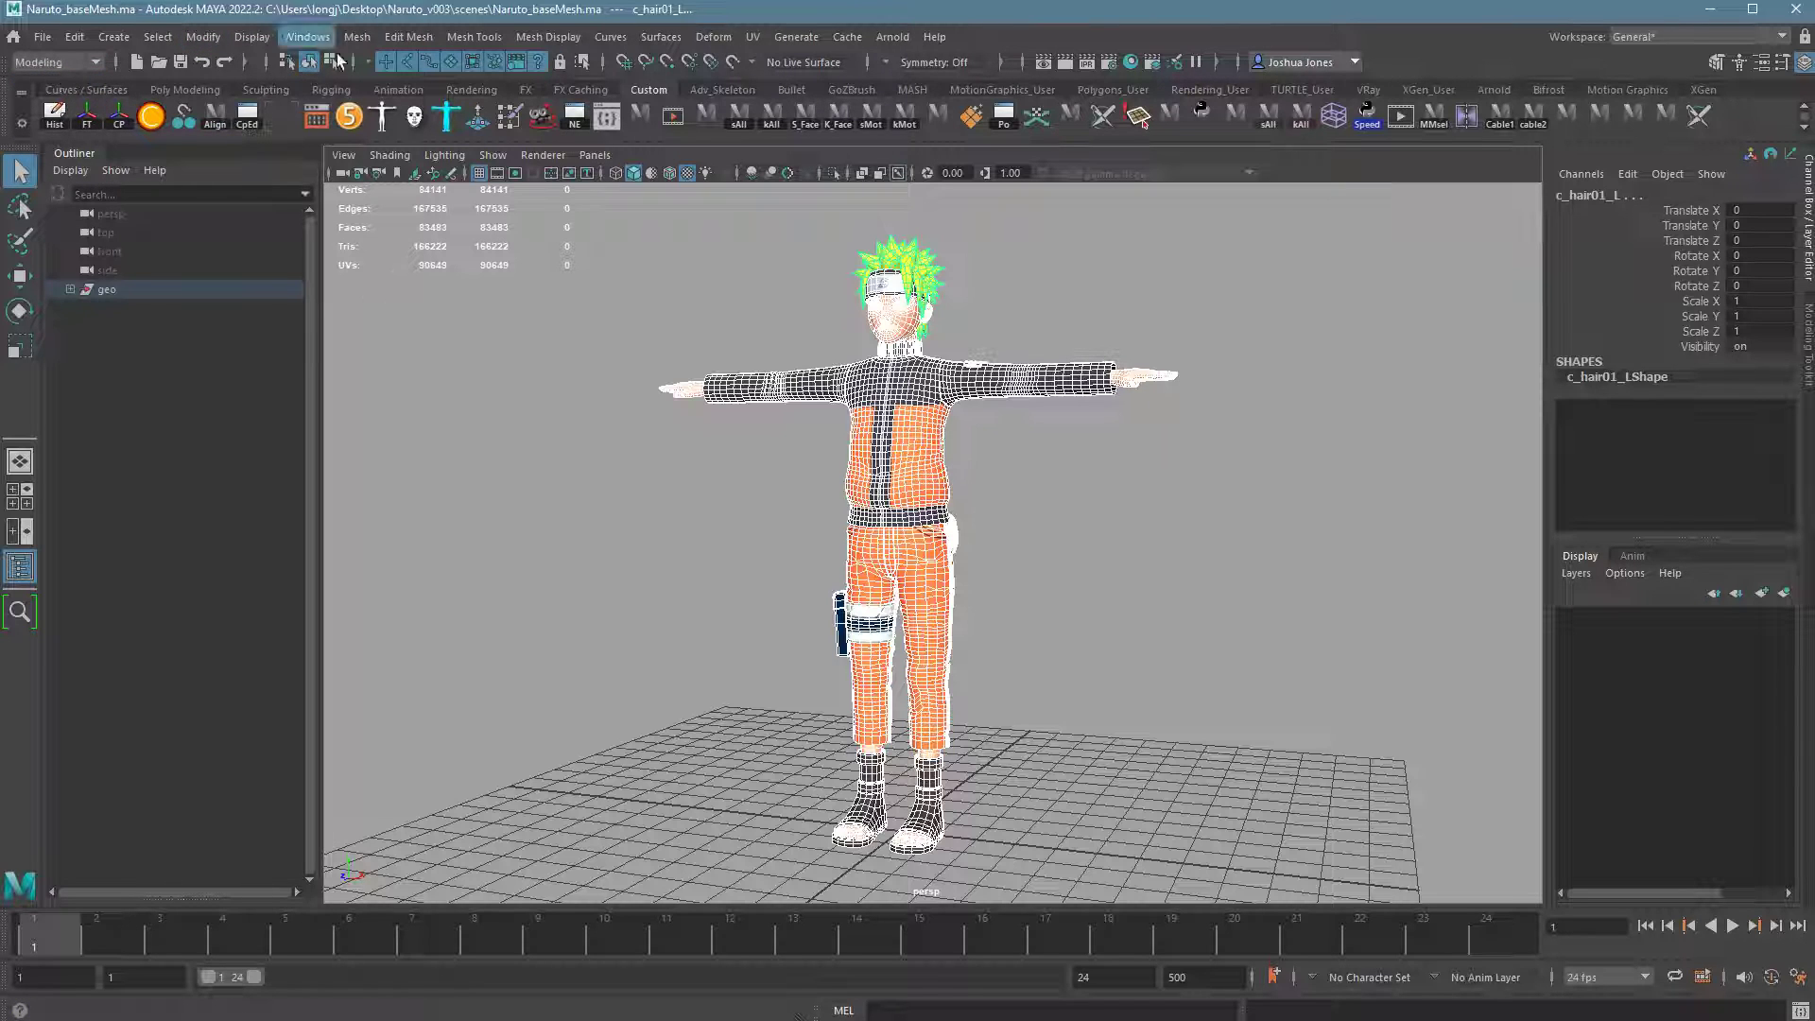
{"action": "left_click", "coordinate": [350, 40]}
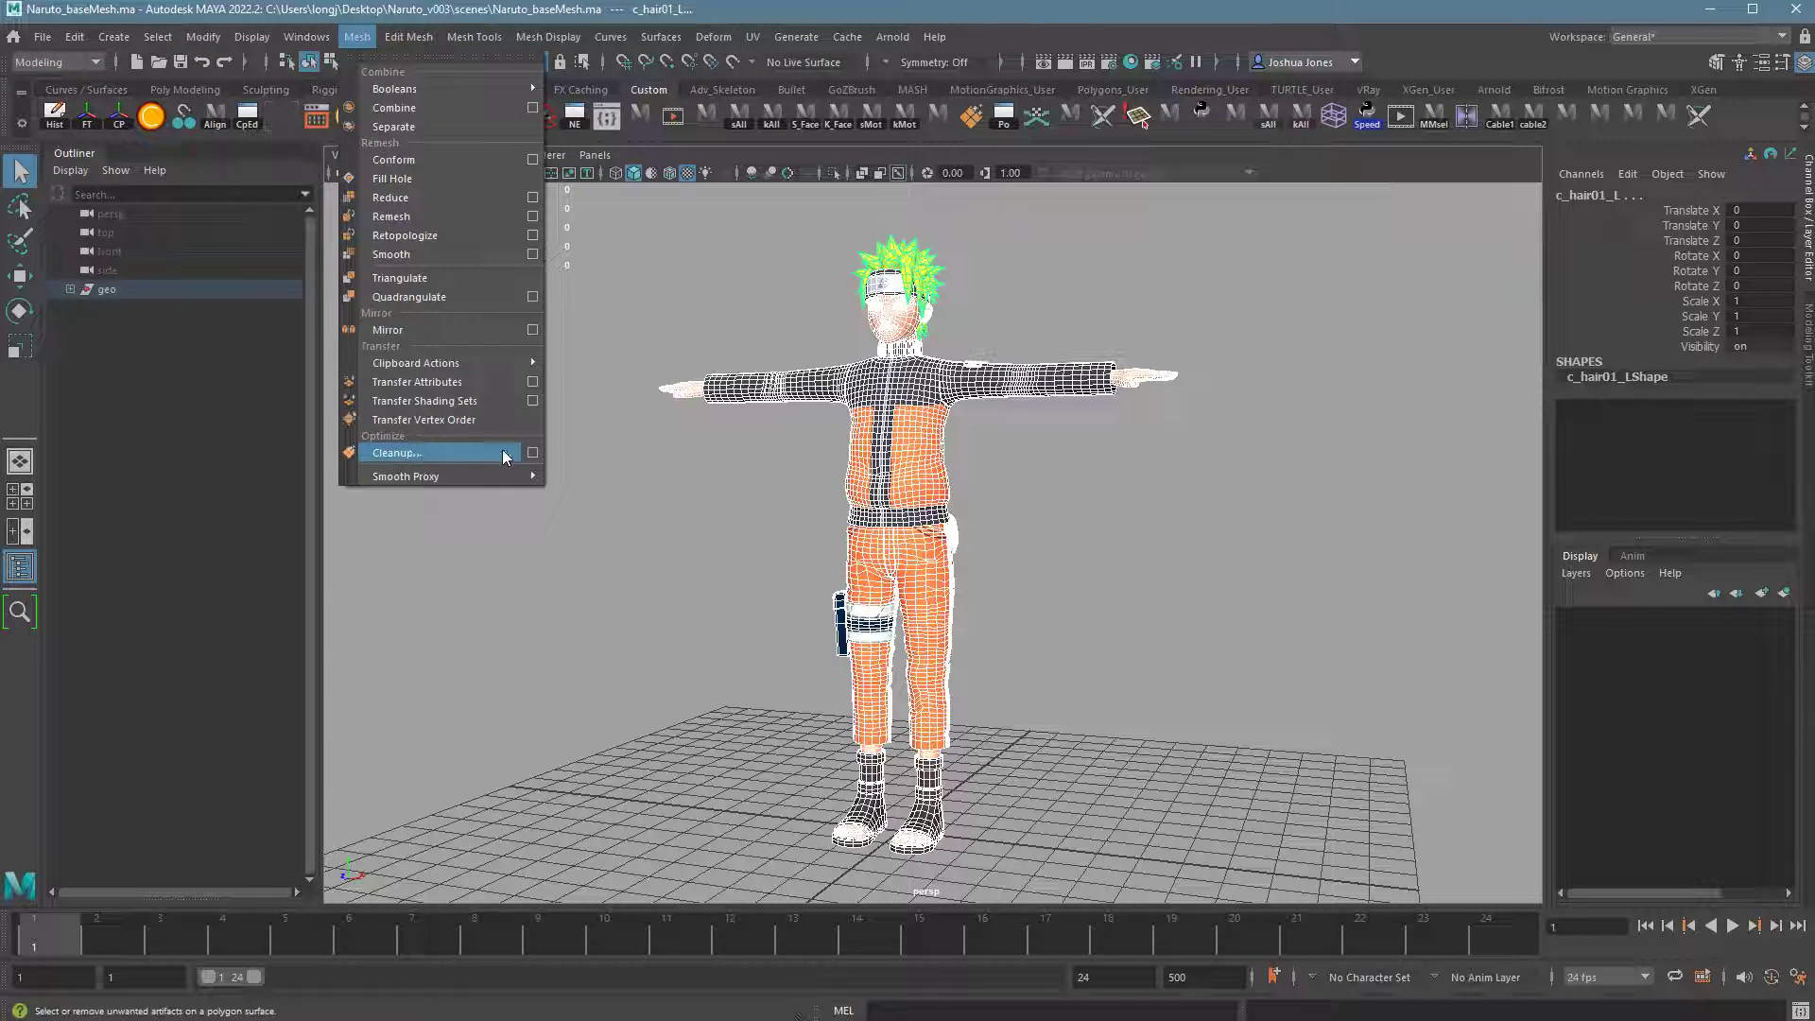
{"action": "left_click", "coordinate": [533, 453]}
{"action": "left_click_drag", "start_coordinate": [739, 324], "coordinate": [401, 204]}
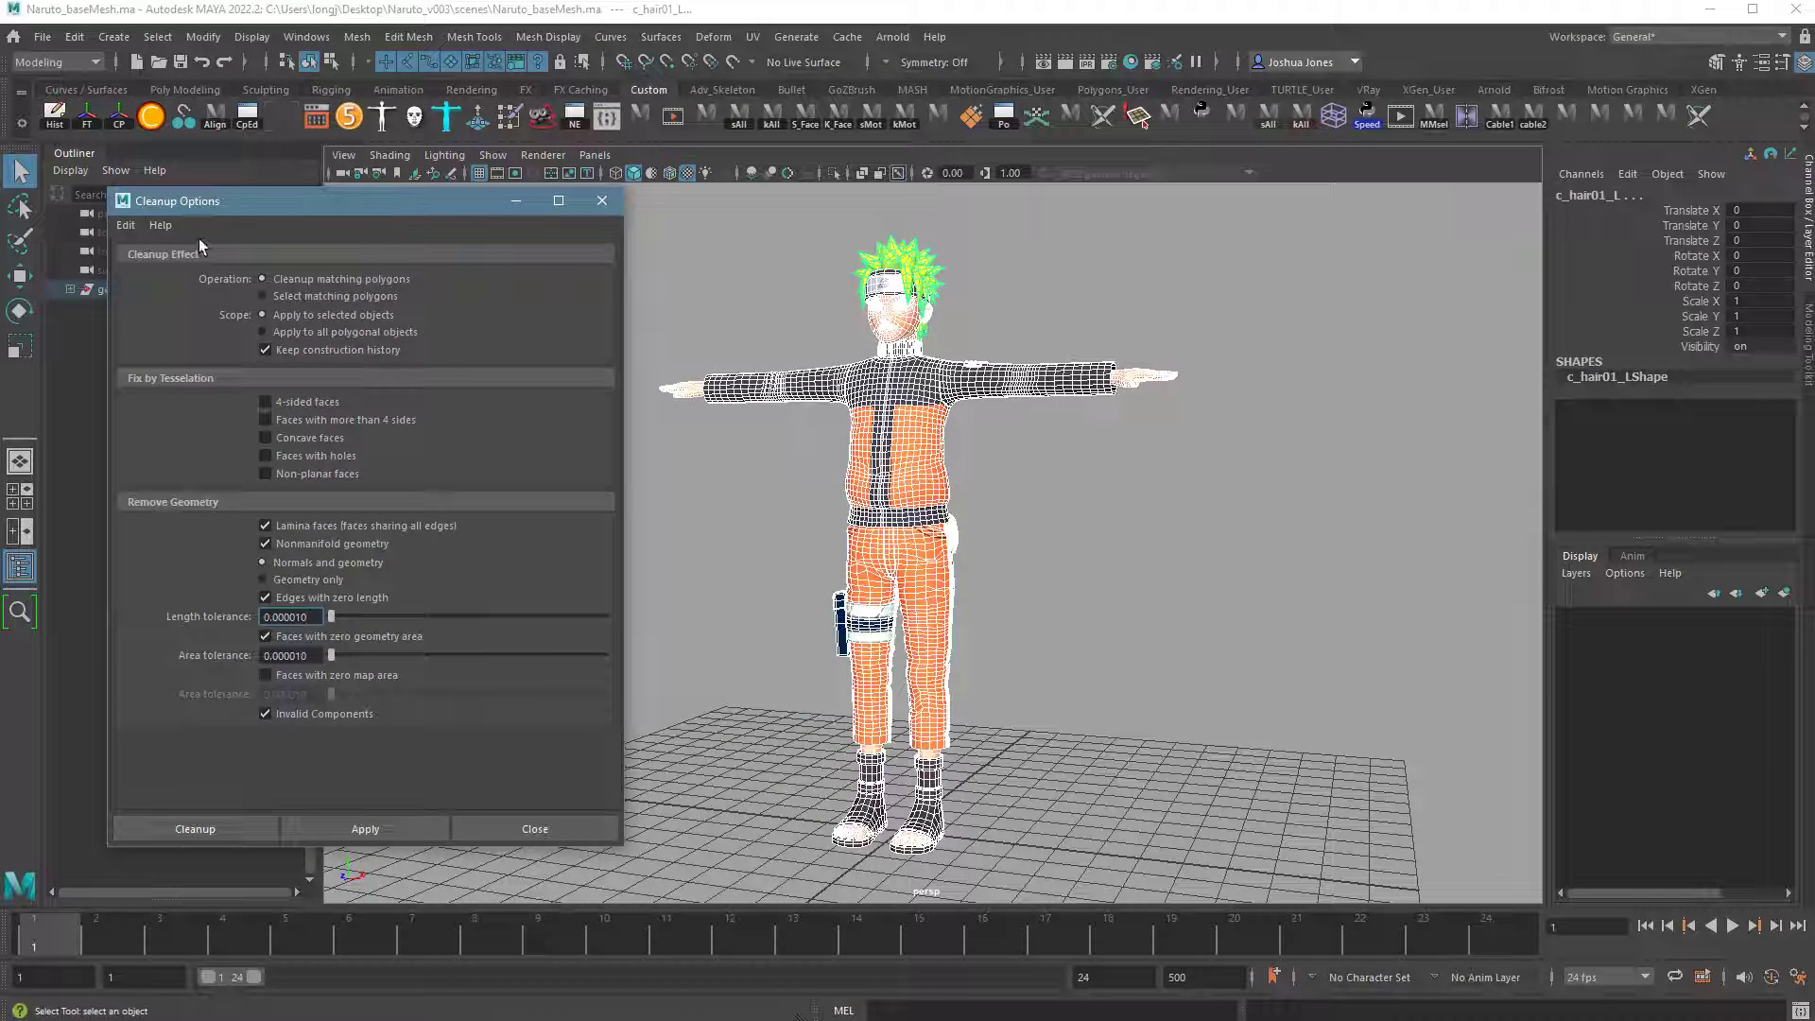
{"action": "left_click", "coordinate": [132, 228]}
{"action": "left_click", "coordinate": [160, 269]}
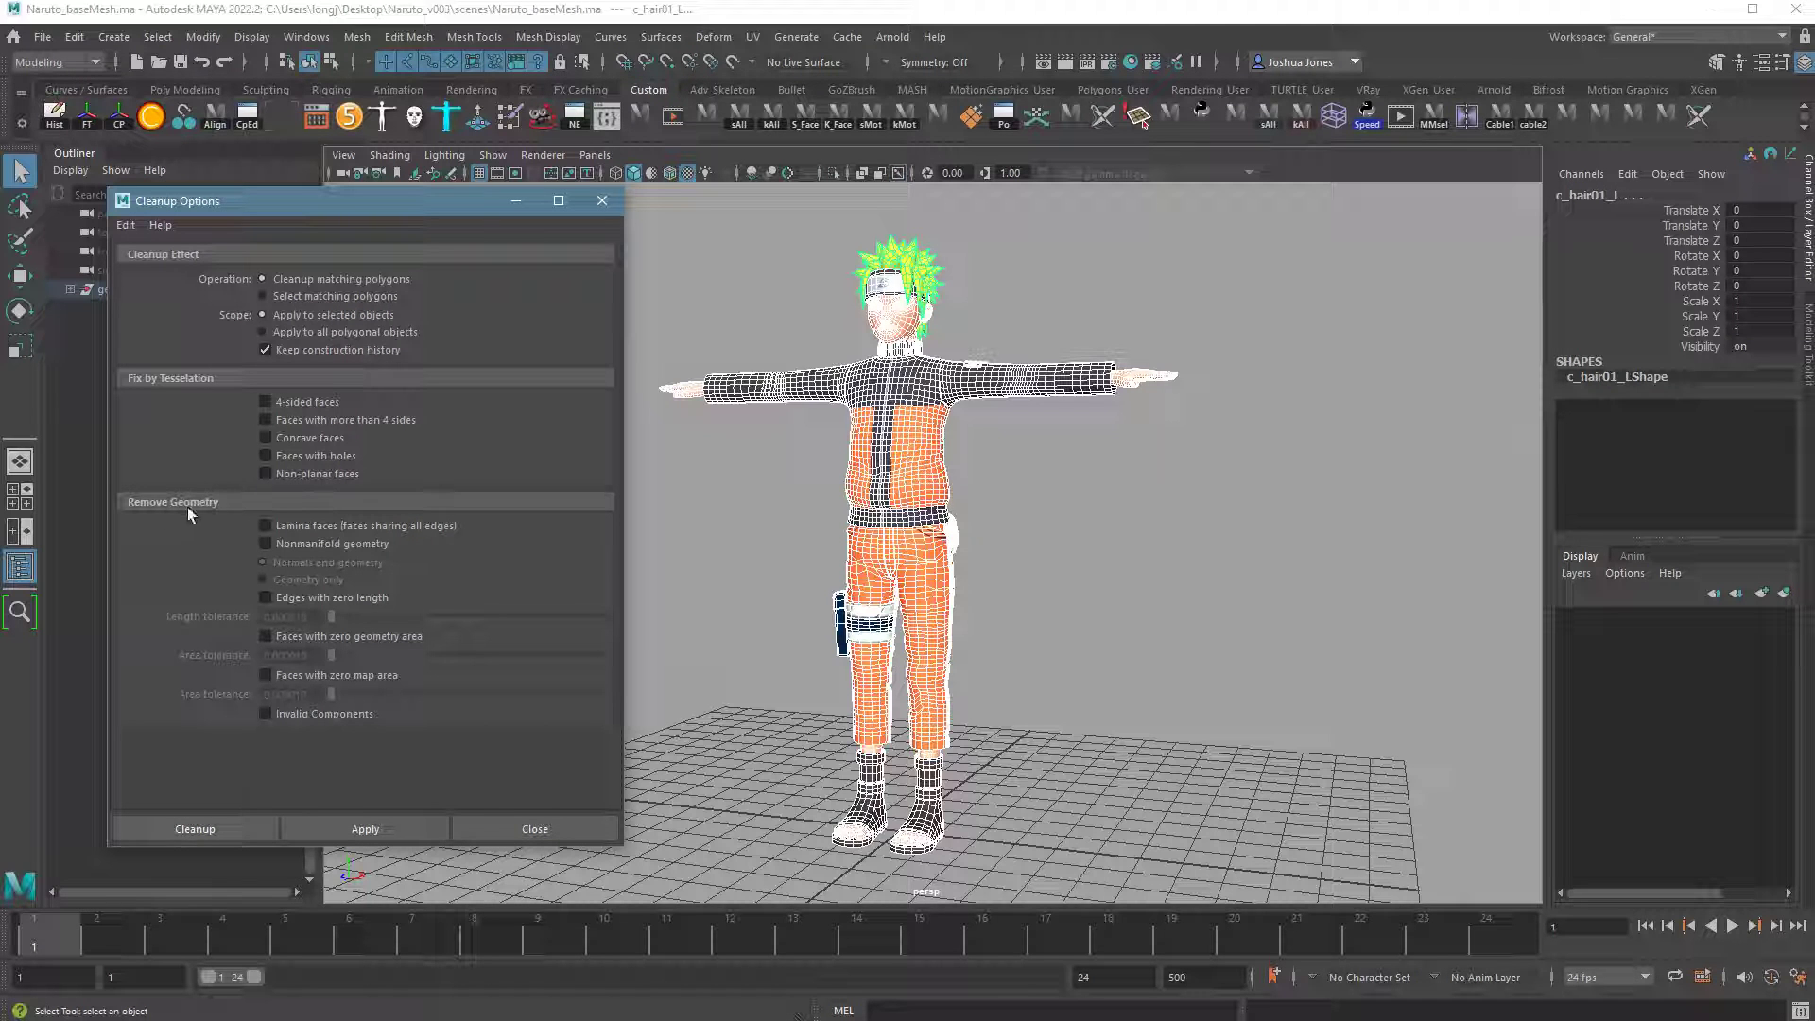
- Clean up the selected meshes by removing lamina faces, nonmanifold geometry, zero-length edges, zero-area faces and invalid components
{"action": "left_click", "coordinate": [267, 544]}
{"action": "left_click", "coordinate": [267, 597]}
{"action": "left_click", "coordinate": [272, 637]}
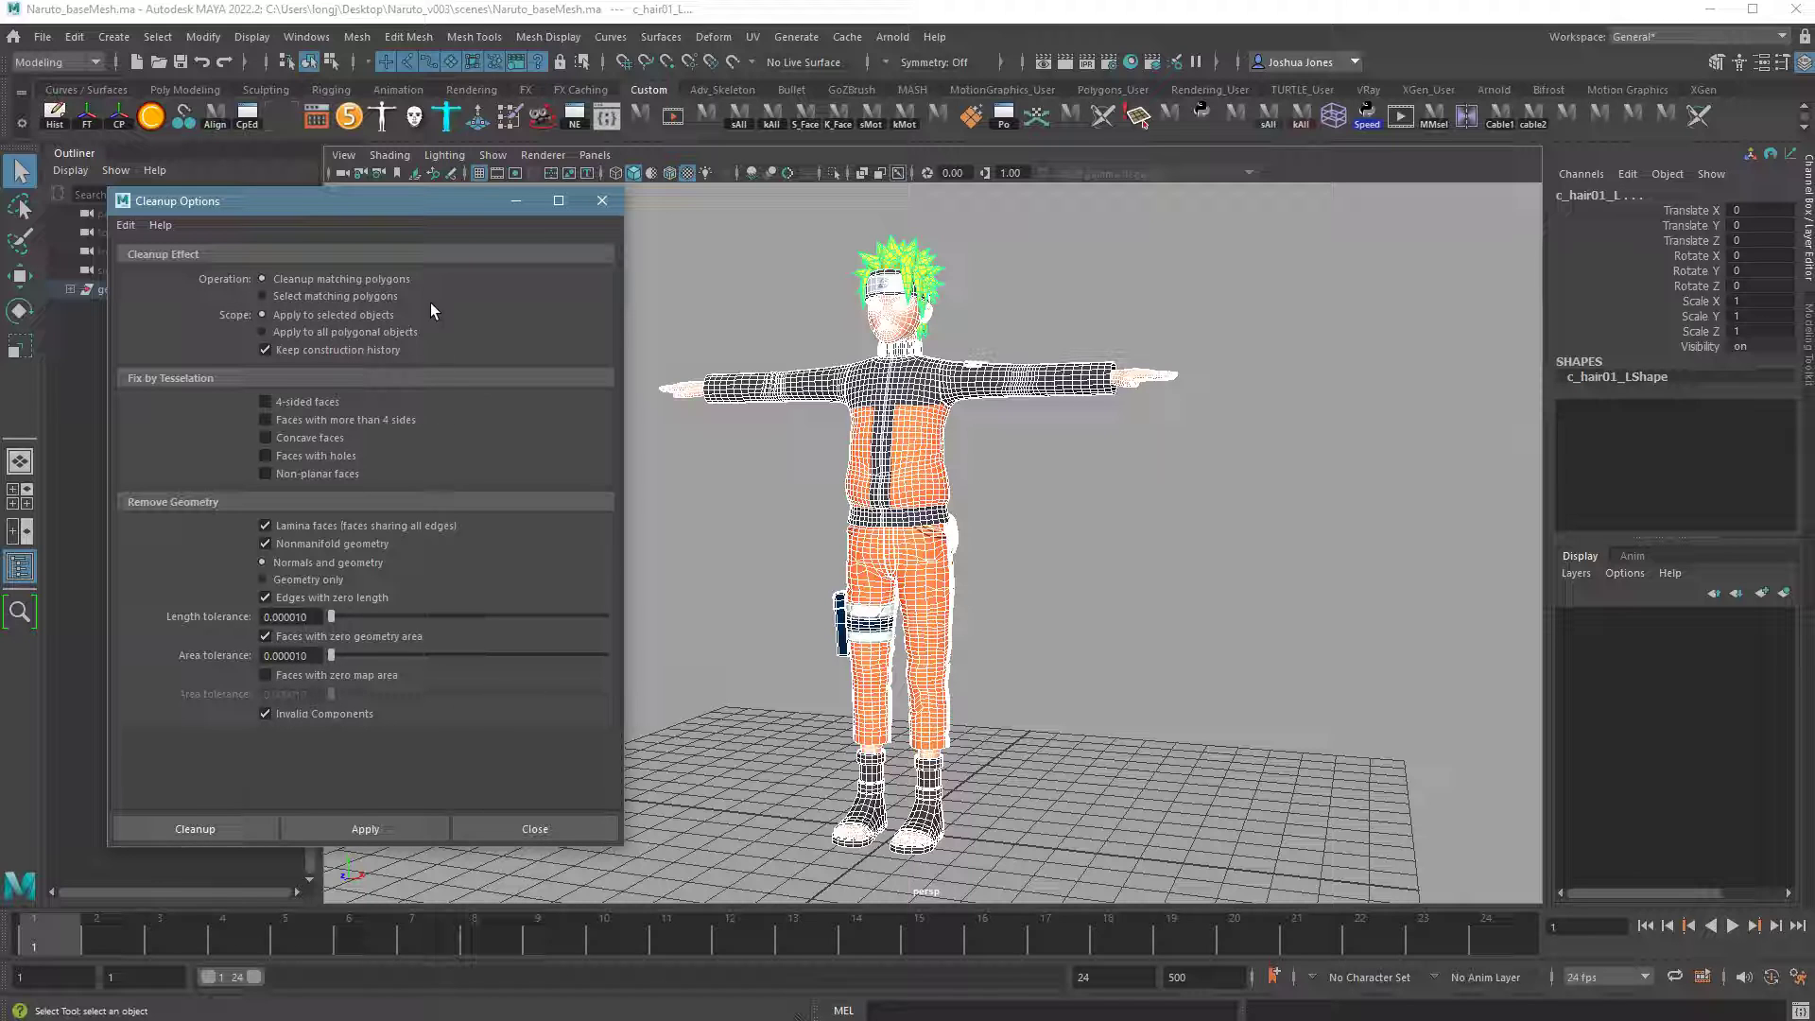
{"action": "left_click", "coordinate": [369, 832]}
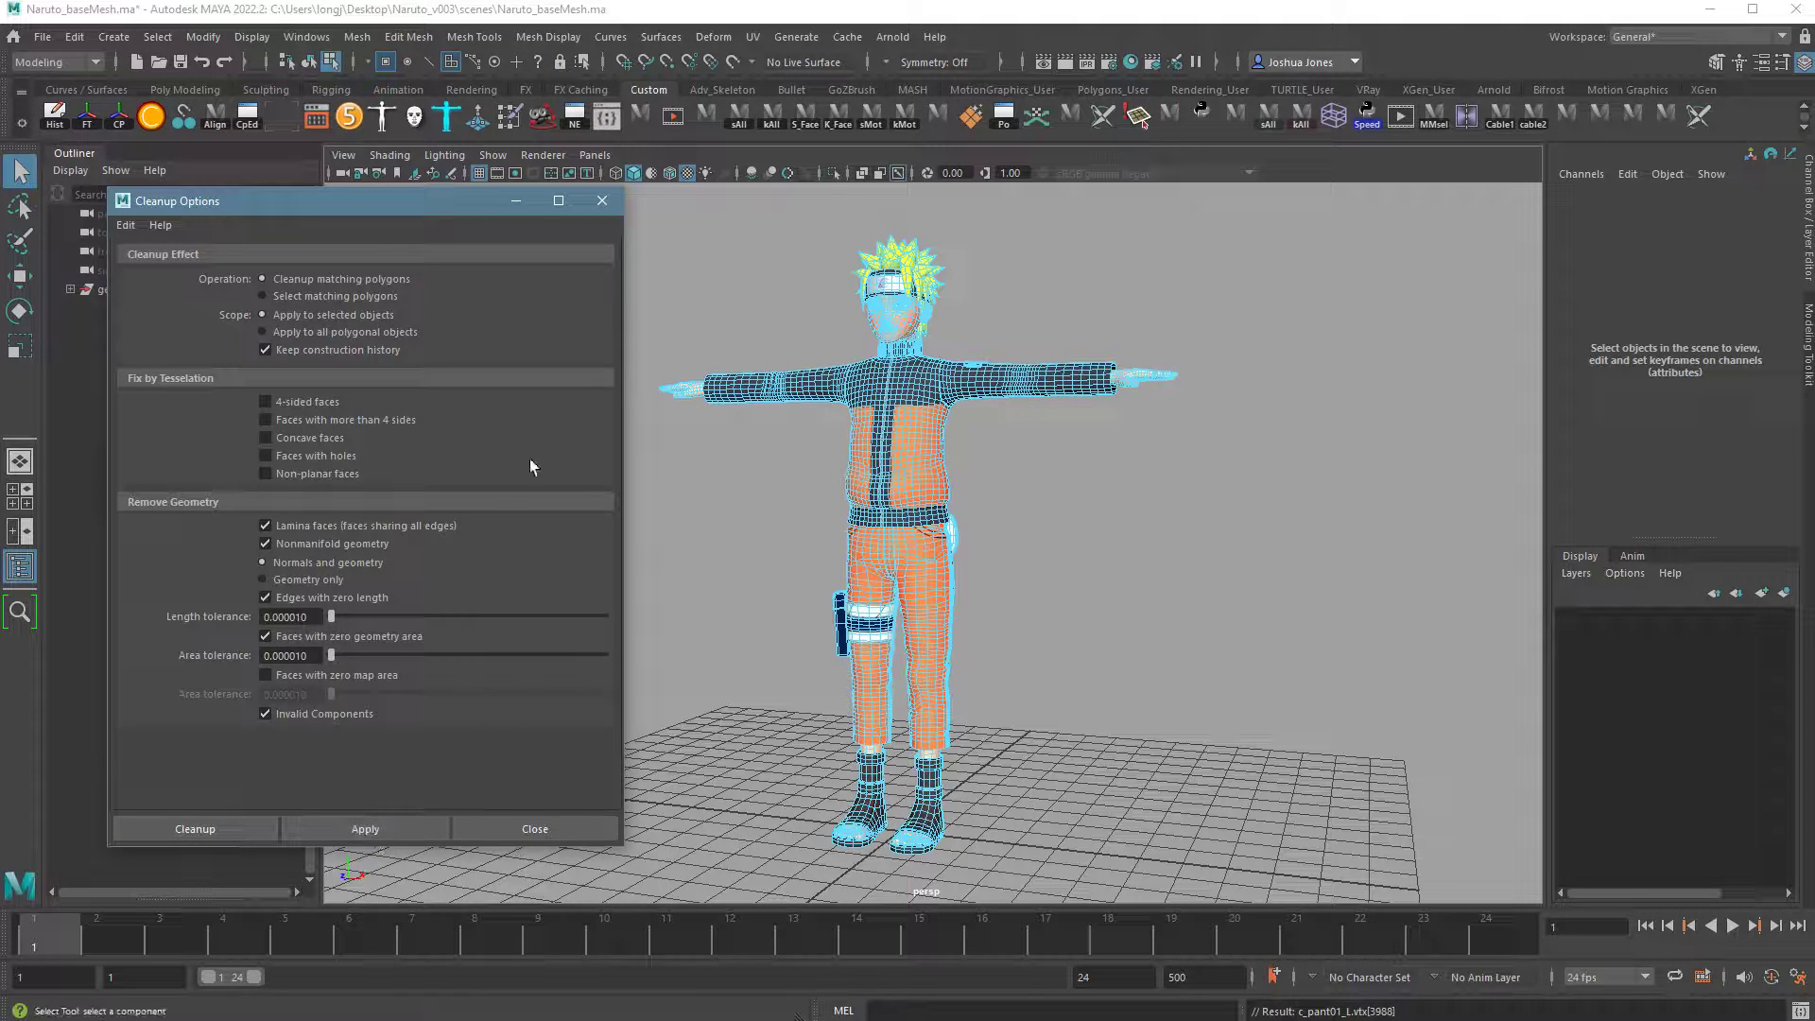
- Return the meshes to object mode, close the Cleanup options and save the scene
{"action": "right_click_drag", "start_coordinate": [889, 439], "coordinate": [992, 371]}
{"action": "left_click_drag", "start_coordinate": [1015, 522], "coordinate": [1281, 521], "text": "alt"}
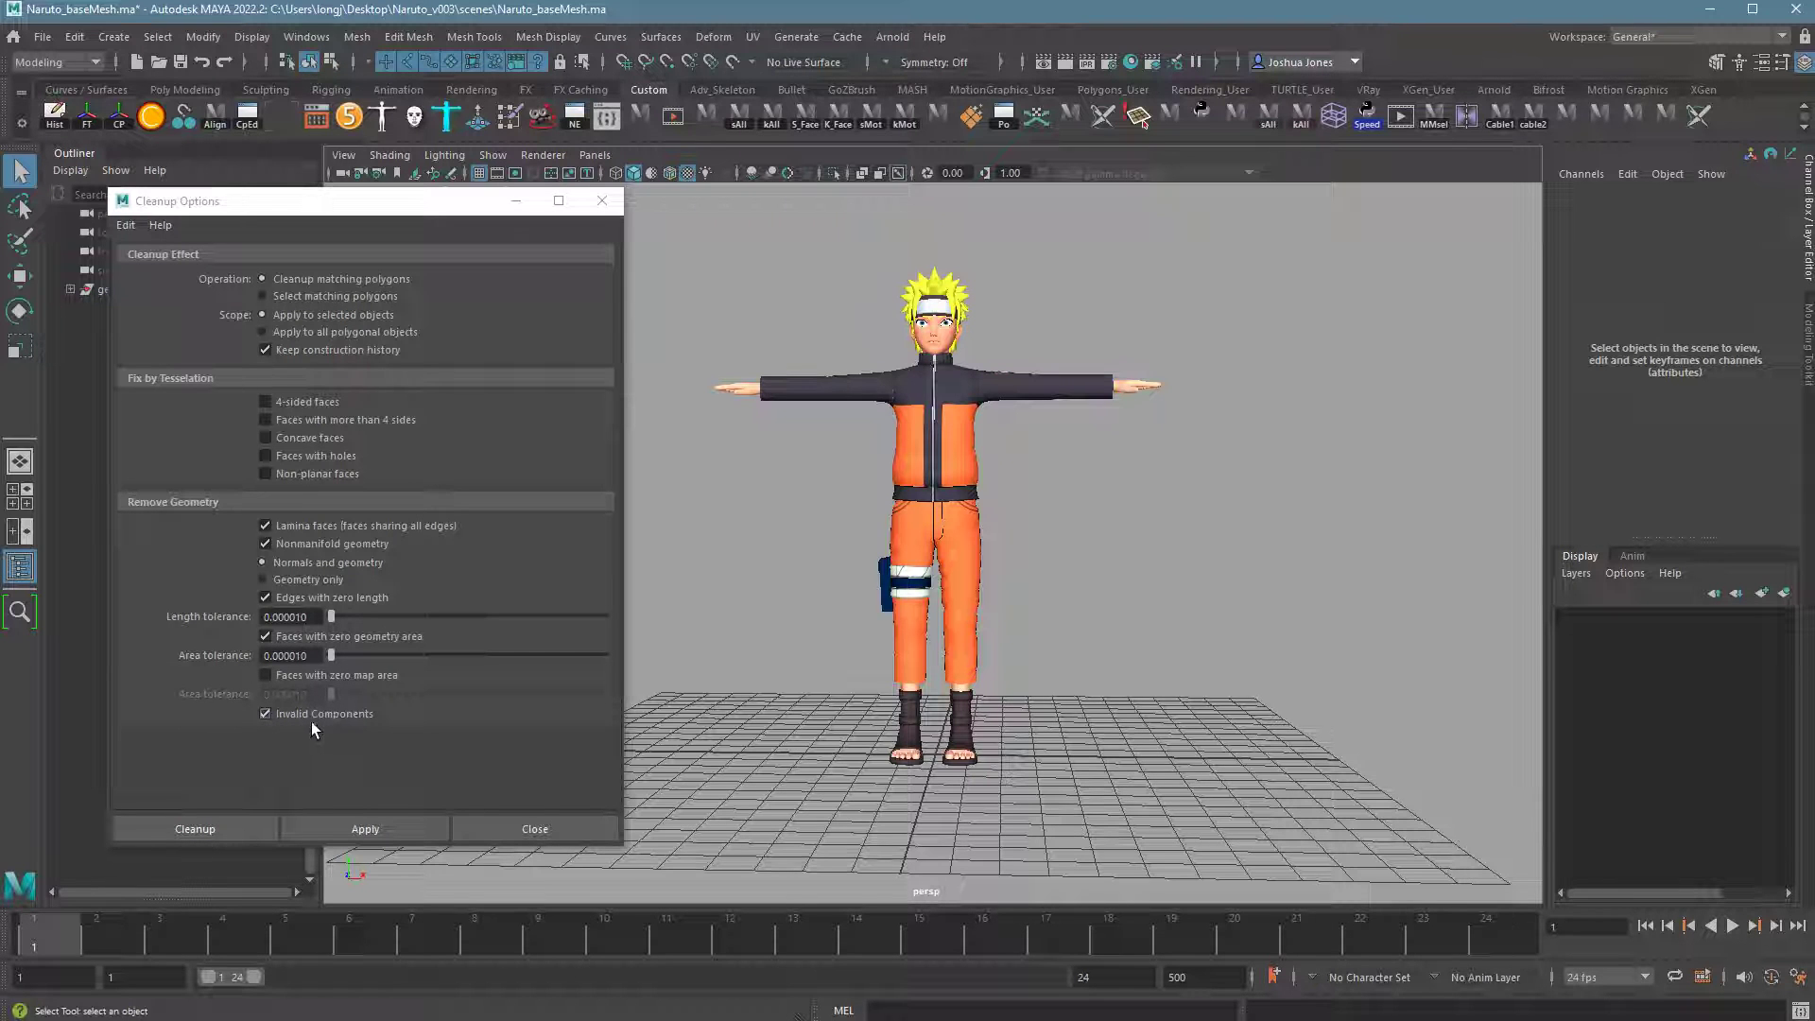
{"action": "left_click", "coordinate": [575, 832]}
{"action": "left_click", "coordinate": [41, 37]}
{"action": "left_click", "coordinate": [60, 116]}
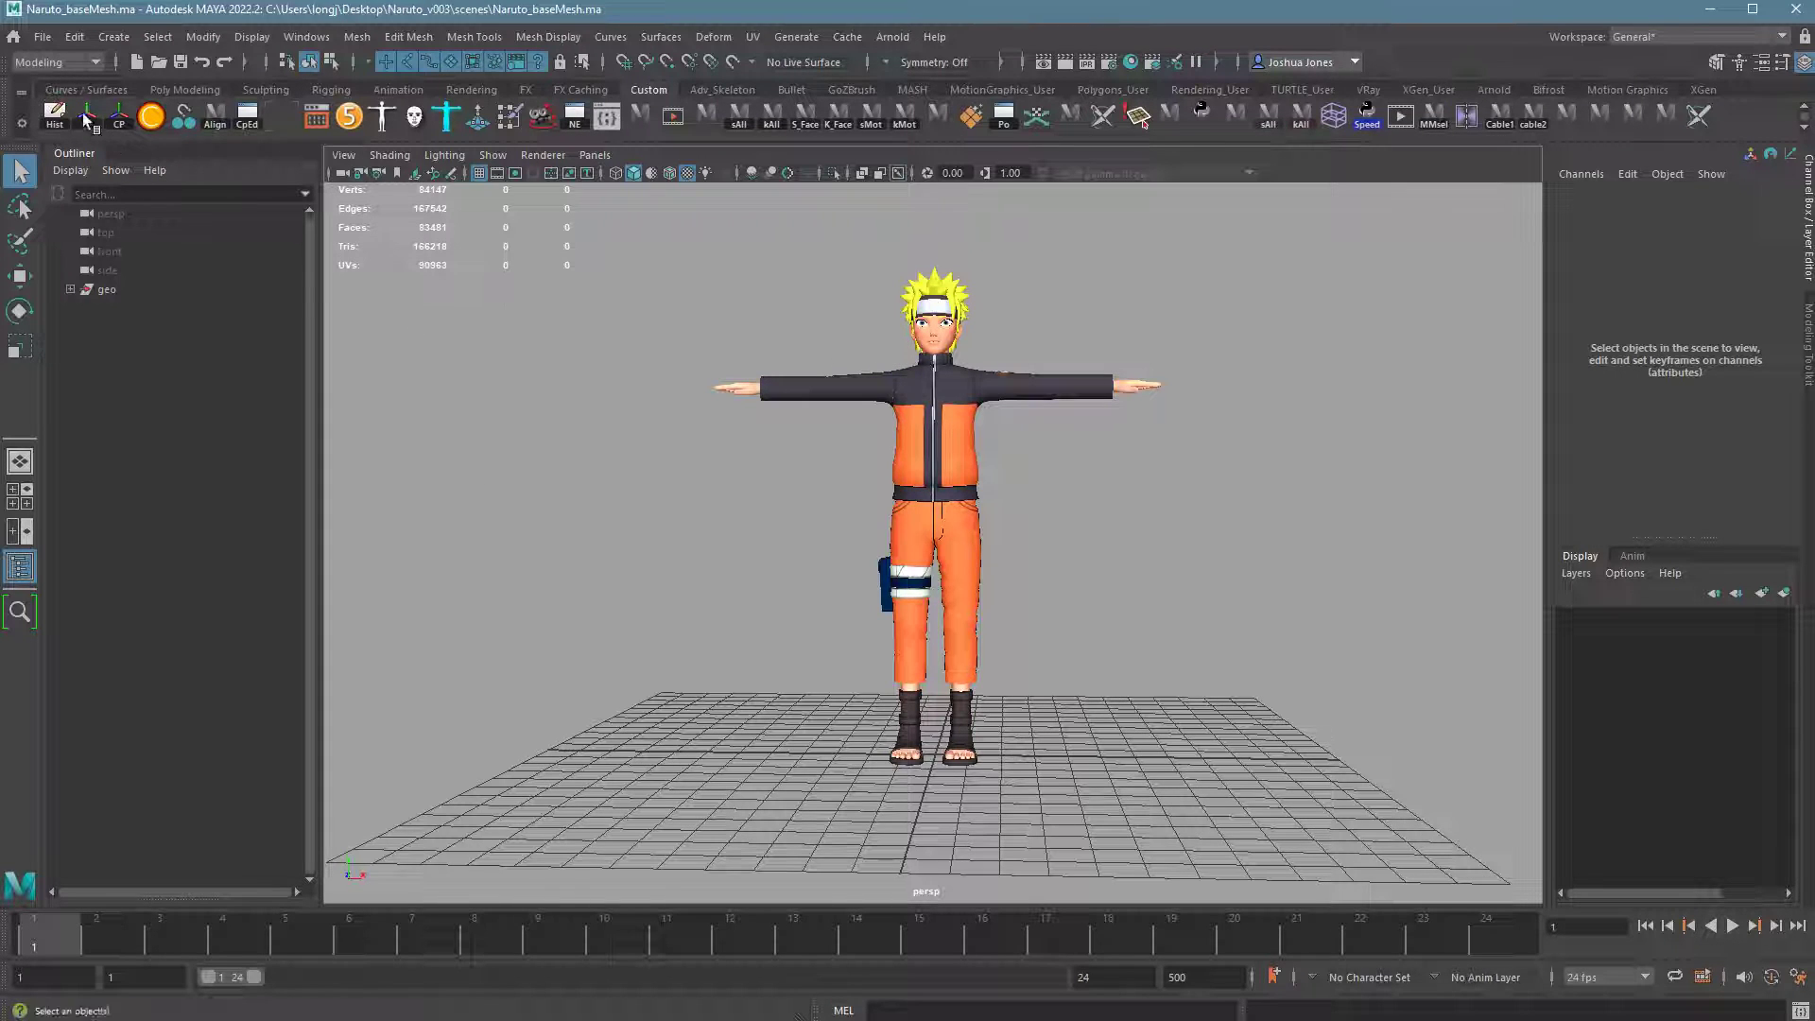
{"action": "left_click", "coordinate": [935, 463]}
{"action": "left_click", "coordinate": [987, 575]}
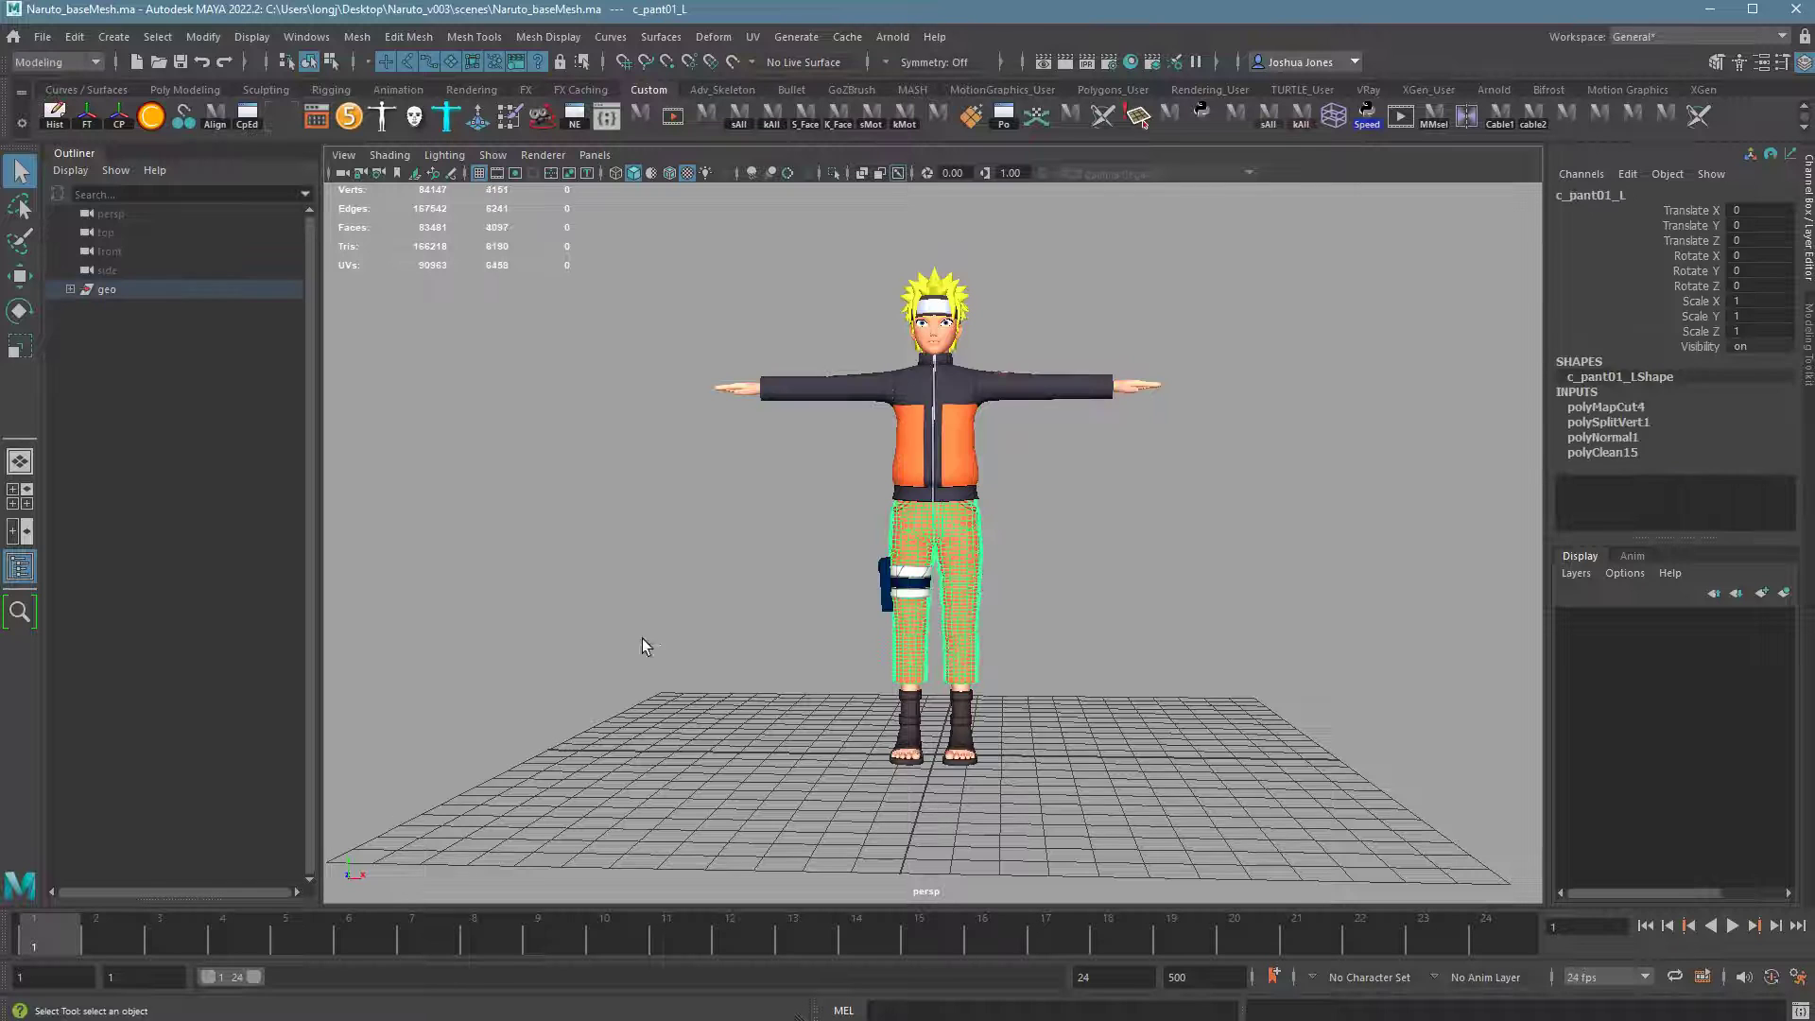
{"action": "left_click", "coordinate": [646, 658]}
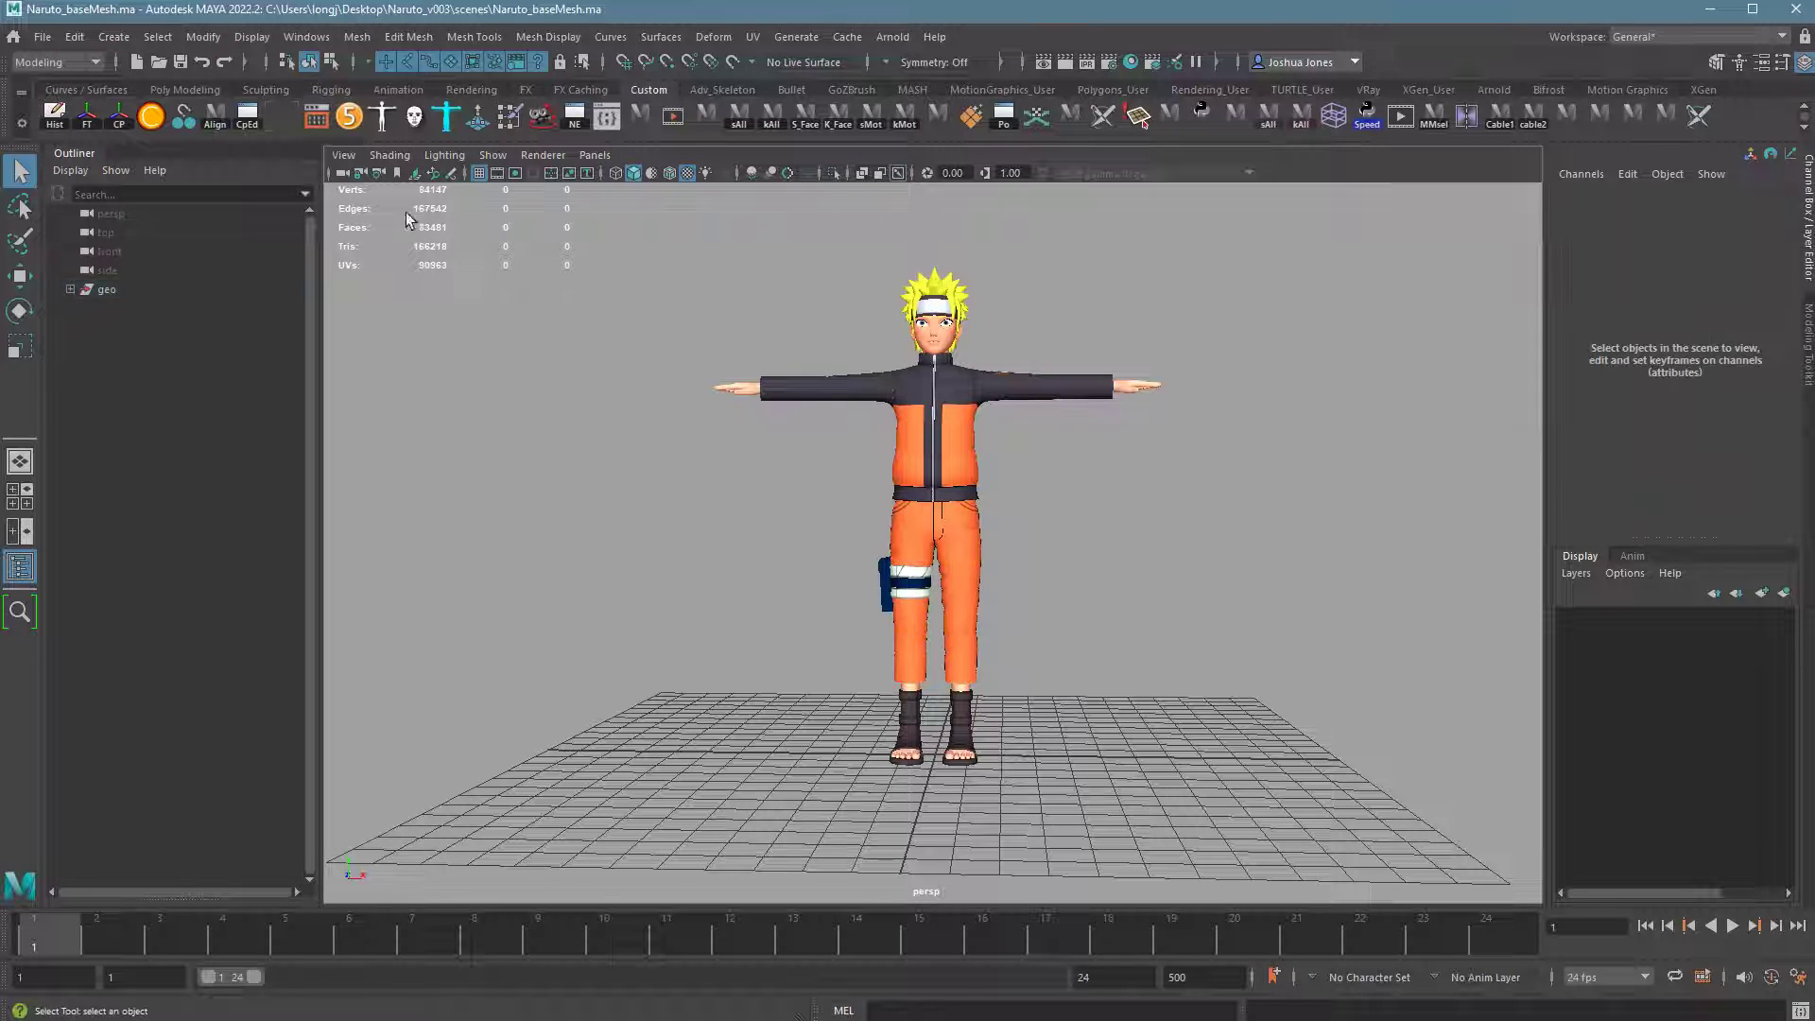
- Remove only the unknown nodes with Optimize Scene Size and close its options
{"action": "left_click", "coordinate": [74, 37]}
{"action": "mouse_move", "coordinate": [49, 40]}
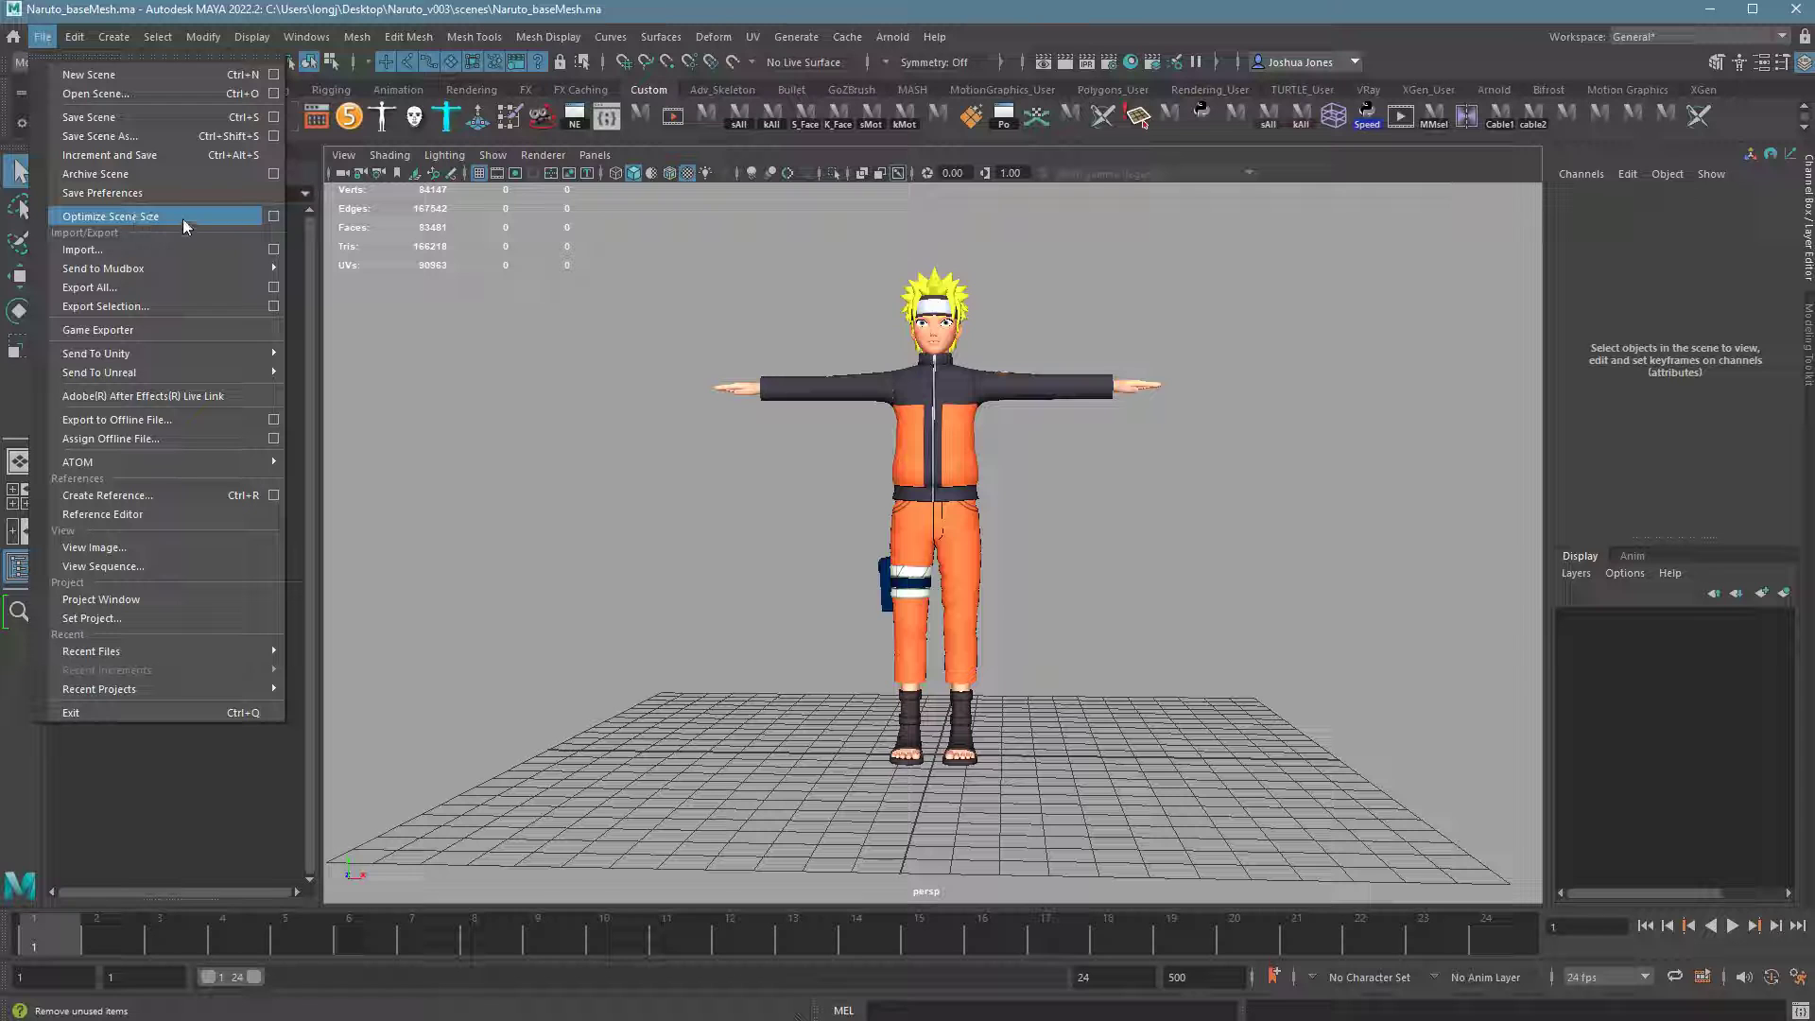
{"action": "left_click", "coordinate": [275, 219]}
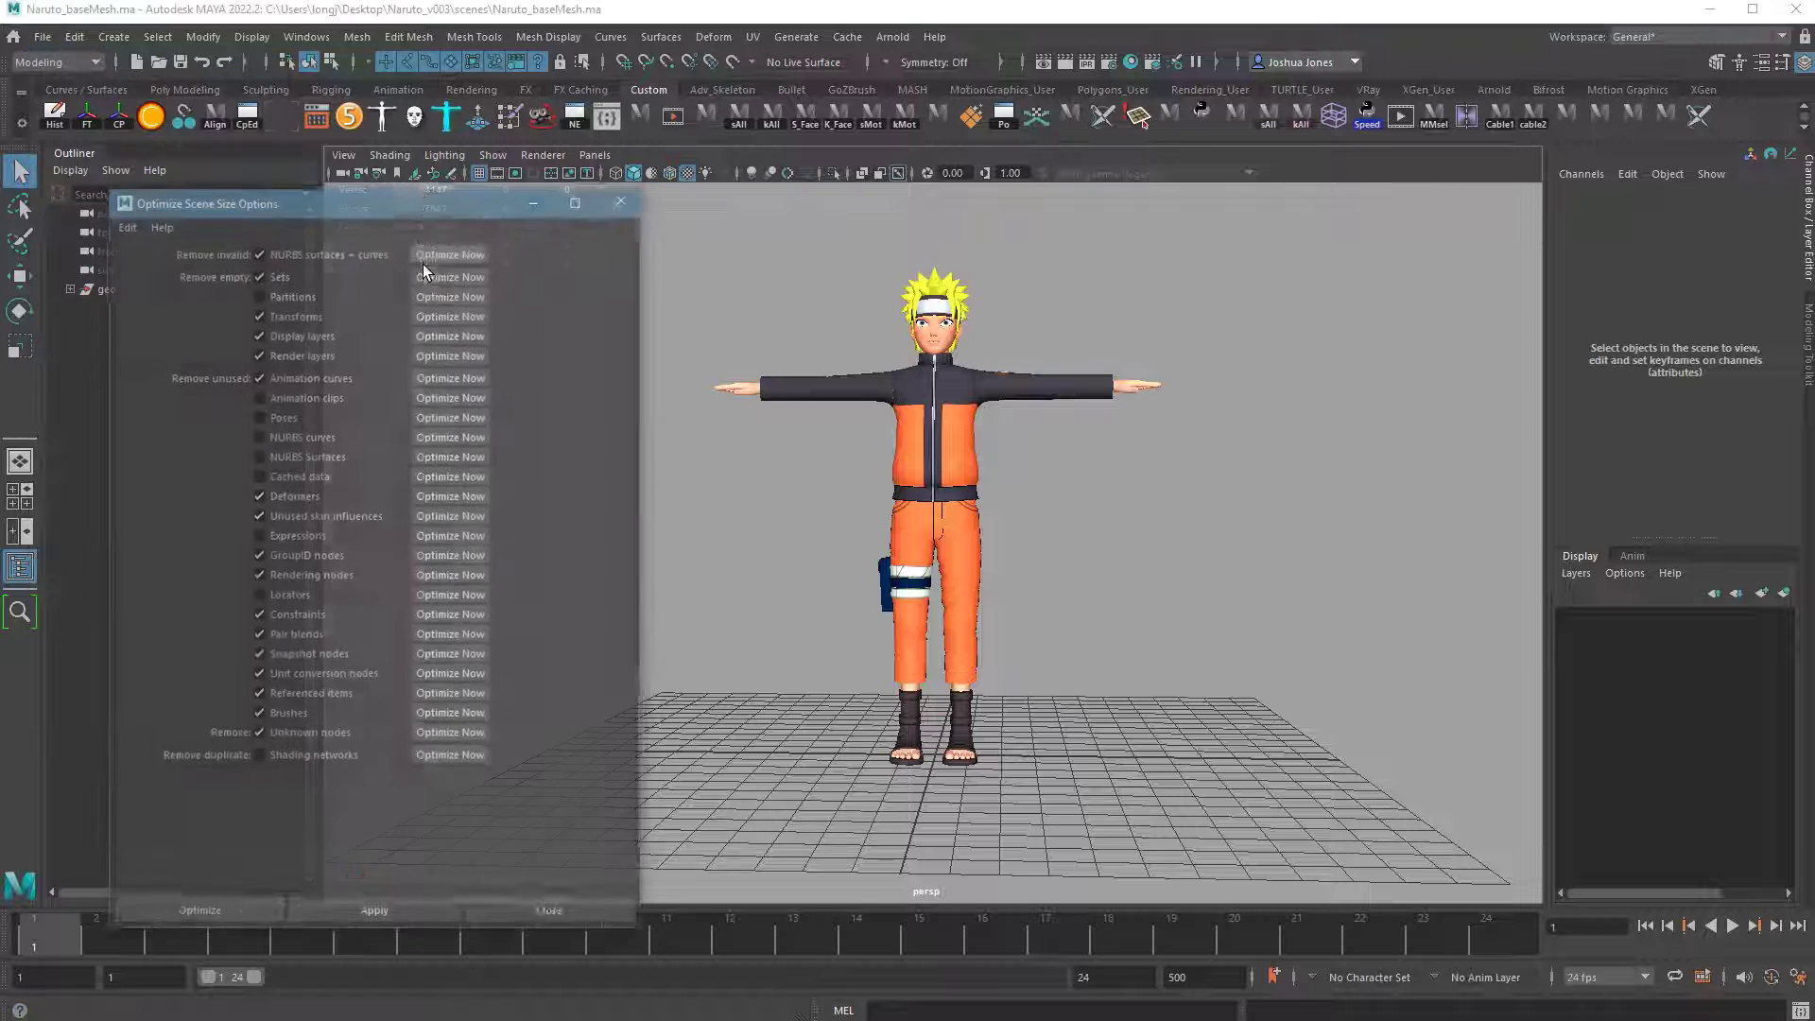
{"action": "left_click_drag", "start_coordinate": [410, 202], "coordinate": [443, 116]}
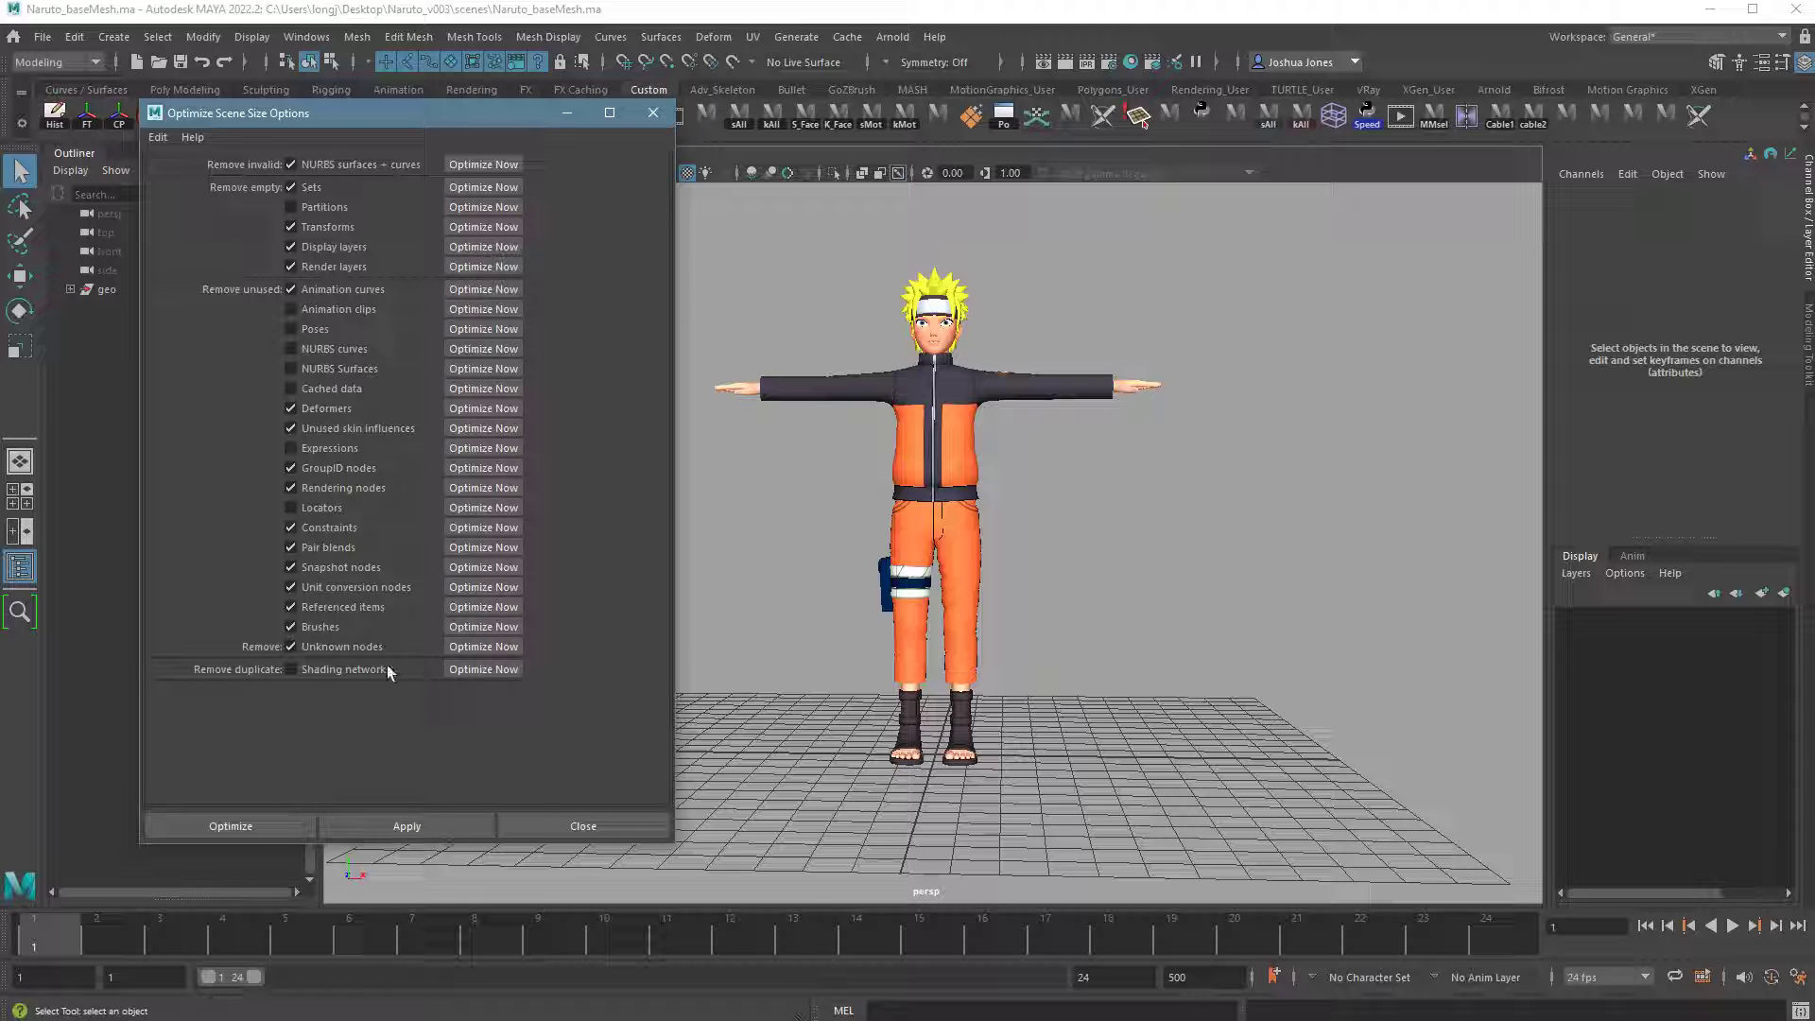
{"action": "left_click", "coordinate": [490, 645]}
{"action": "left_click", "coordinate": [911, 581]}
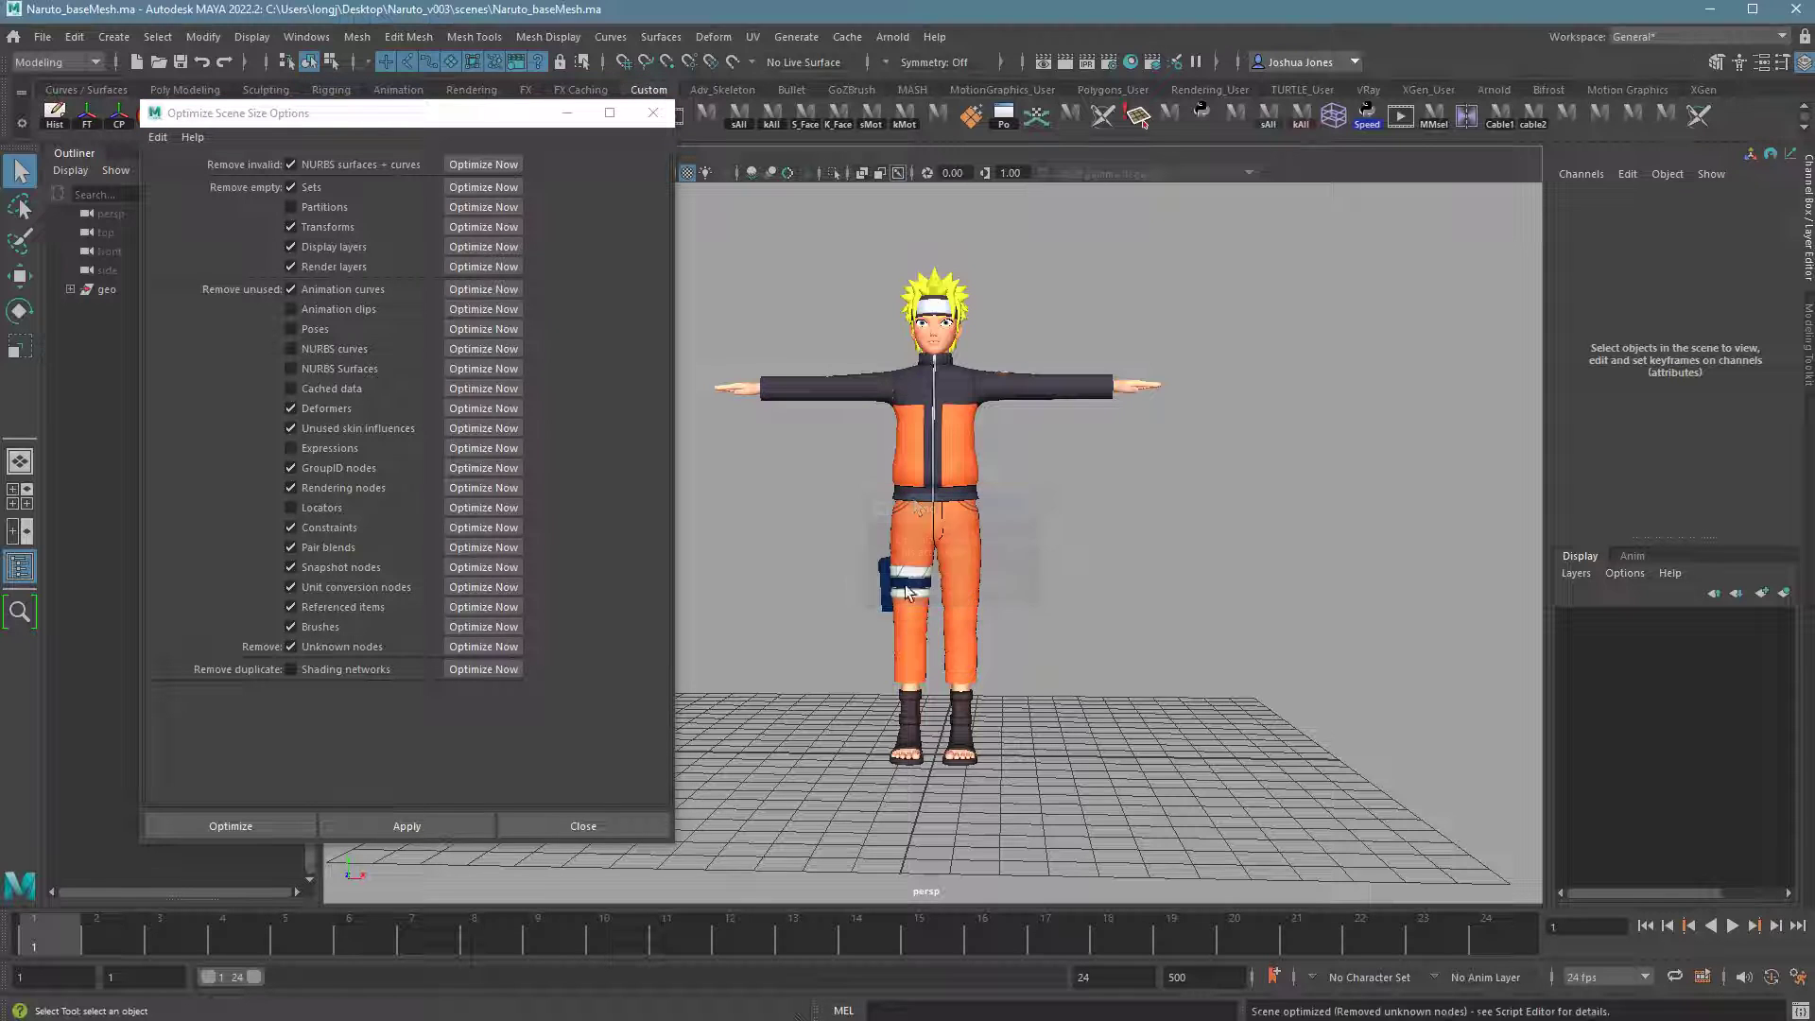
{"action": "left_click", "coordinate": [584, 830]}
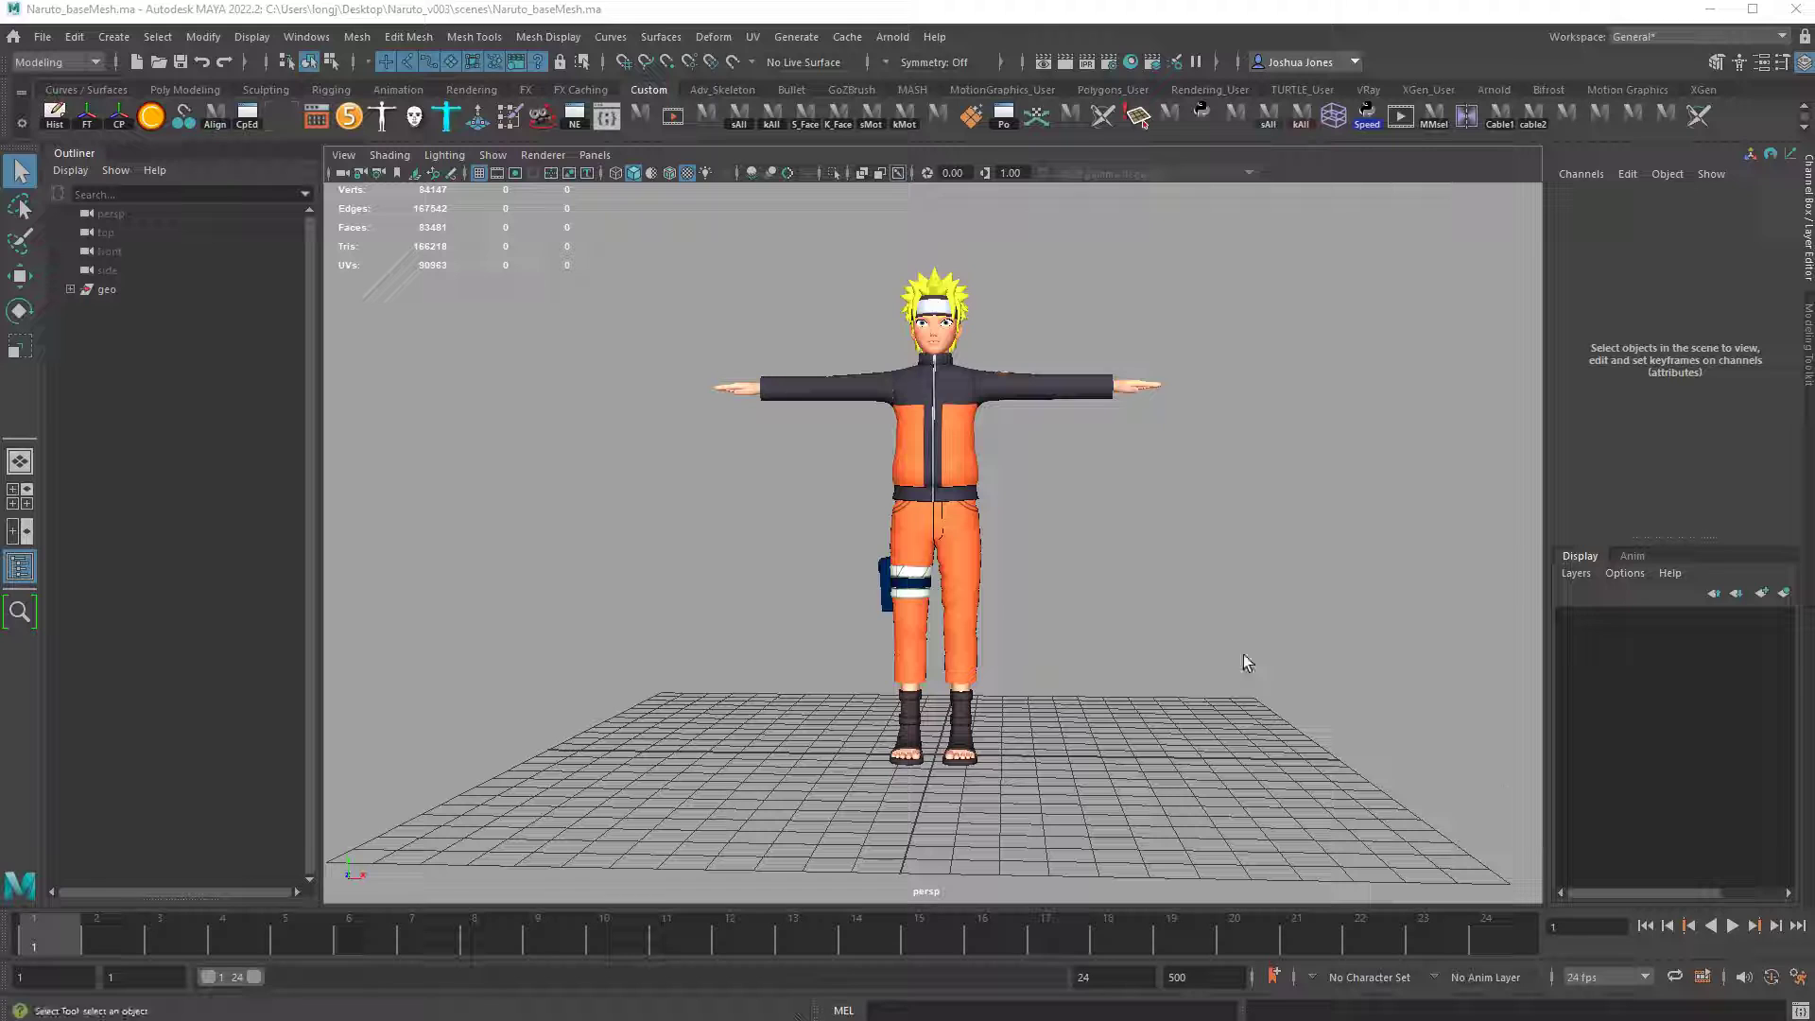
- Select all the character meshes, delete all construction history in the scene and check the jacket's inputs
{"action": "left_click", "coordinate": [923, 419]}
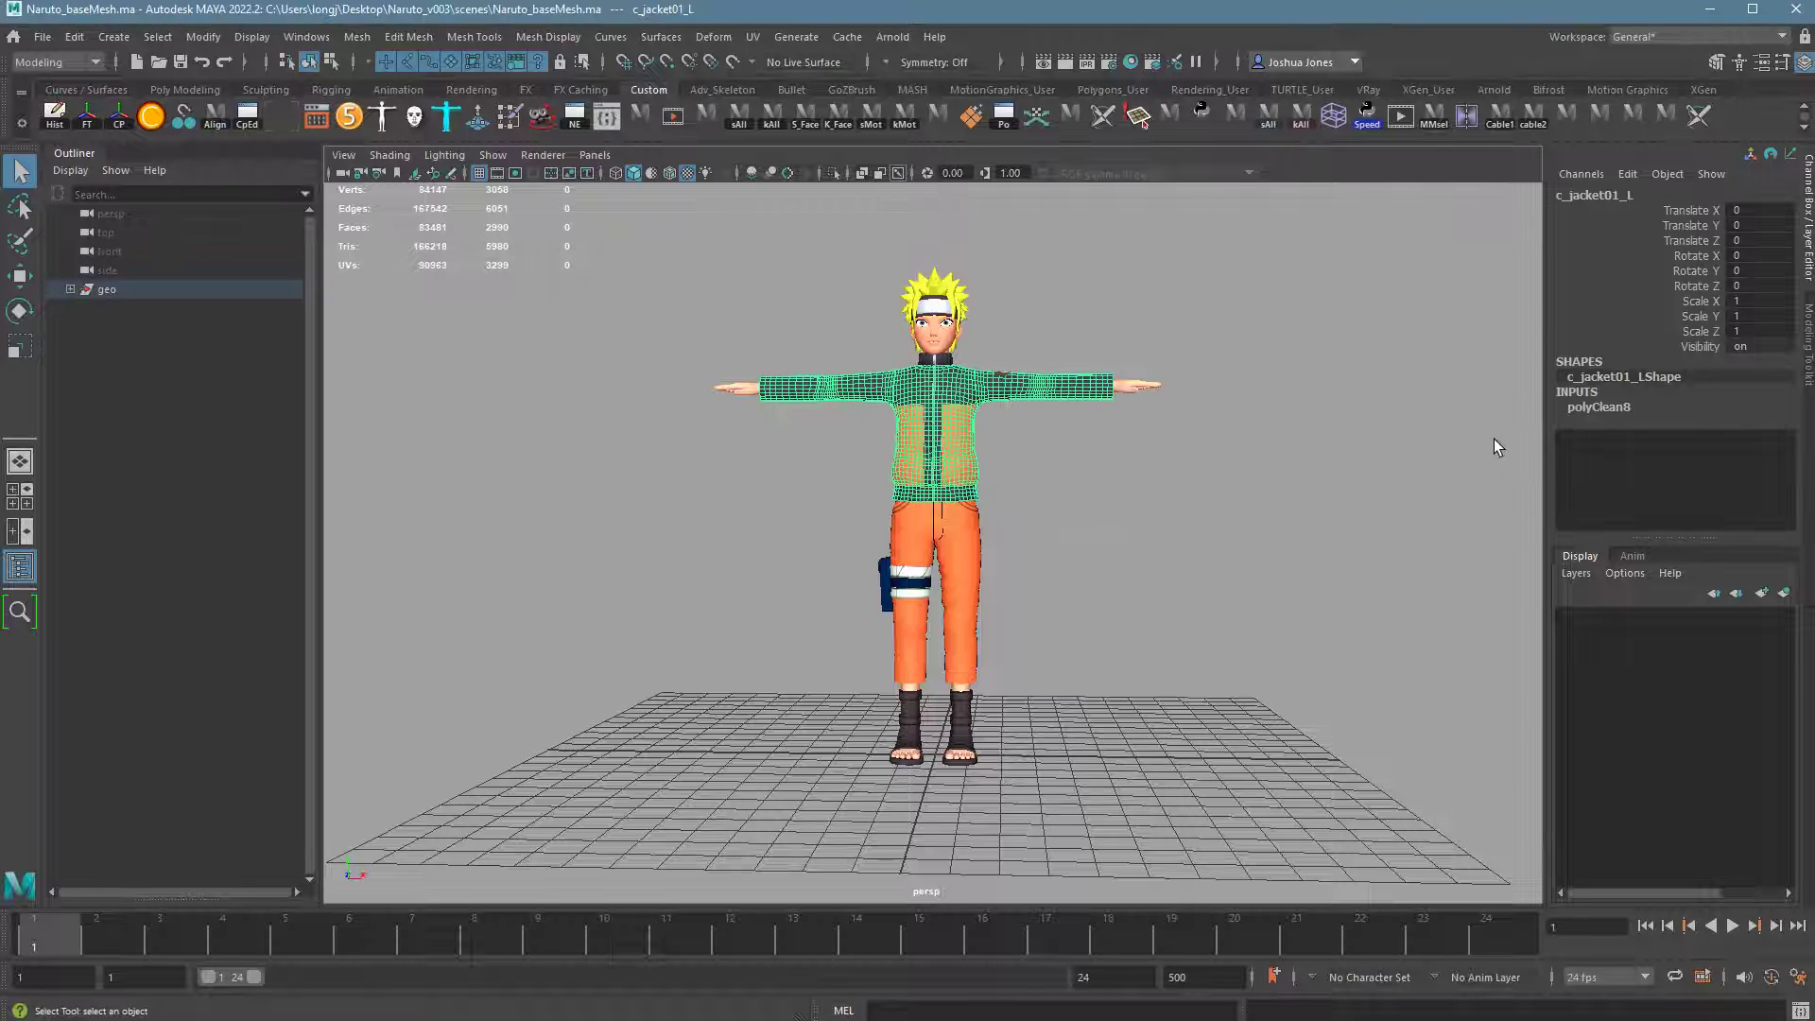
{"action": "left_click", "coordinate": [976, 592]}
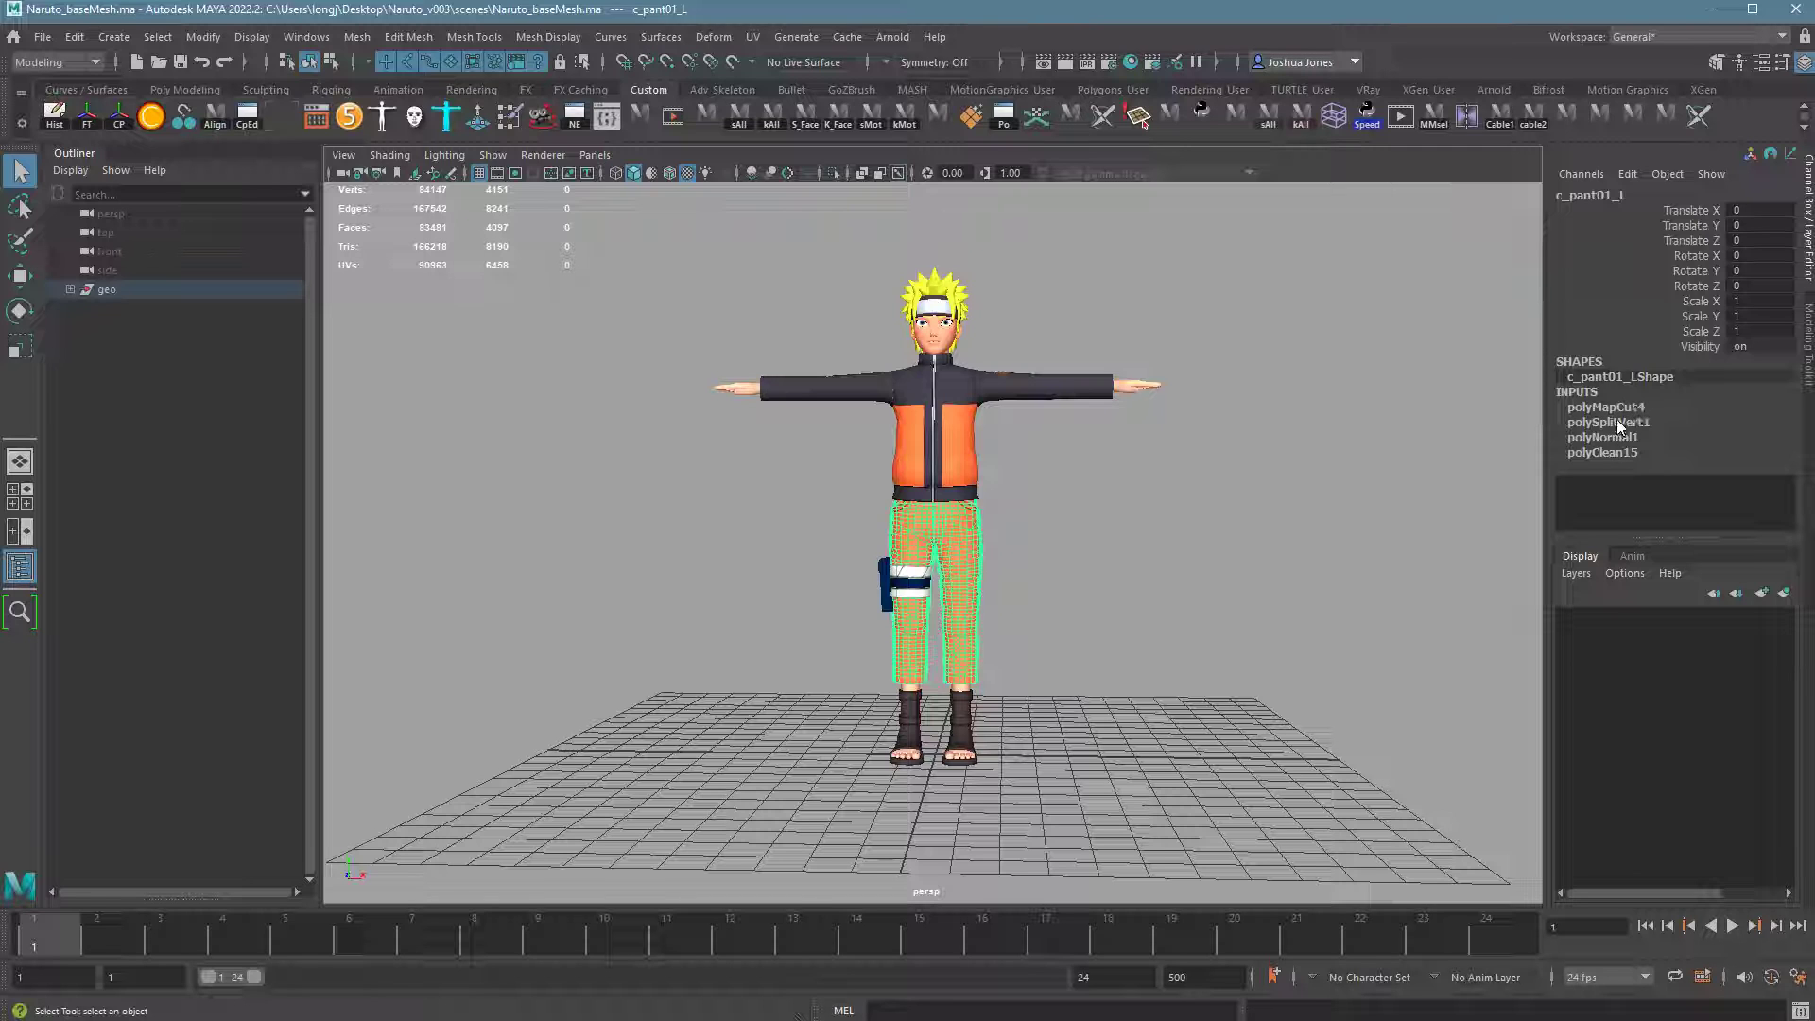
{"action": "left_click", "coordinate": [800, 309]}
{"action": "left_click_drag", "start_coordinate": [617, 225], "coordinate": [1315, 787]}
{"action": "left_click", "coordinate": [75, 37]}
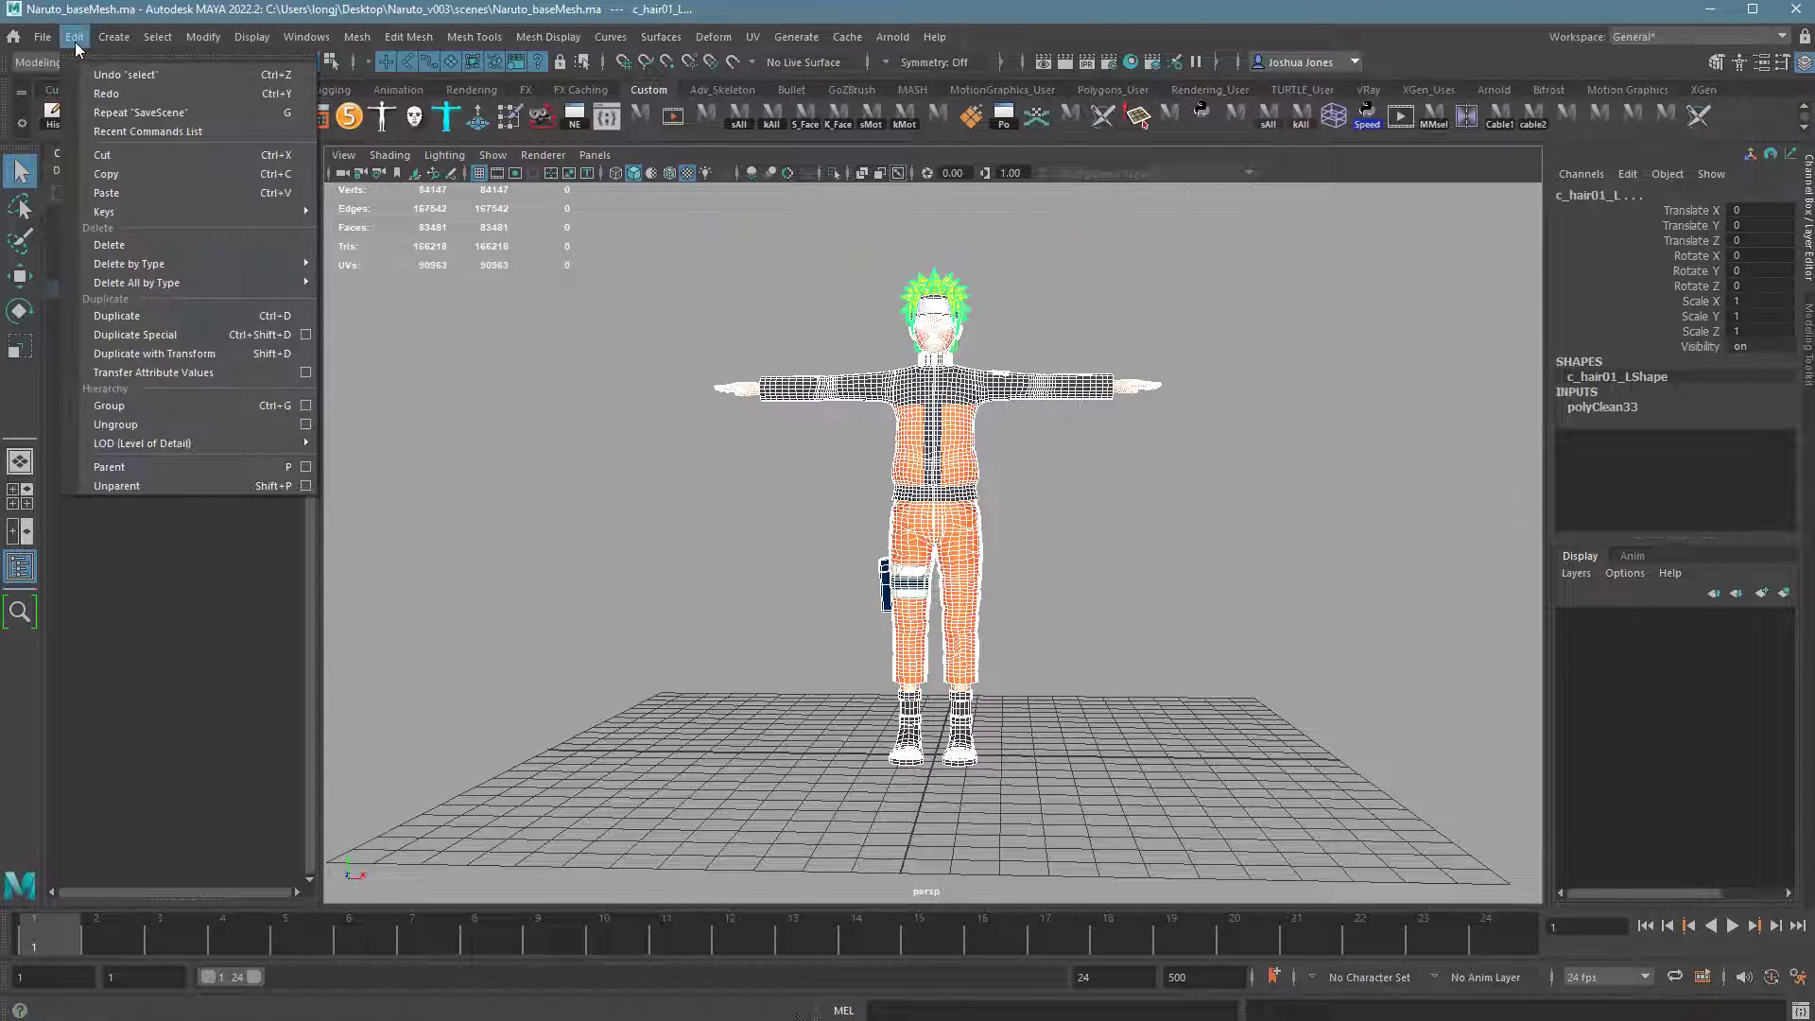
{"action": "mouse_move", "coordinate": [167, 282]}
{"action": "left_click", "coordinate": [397, 288]}
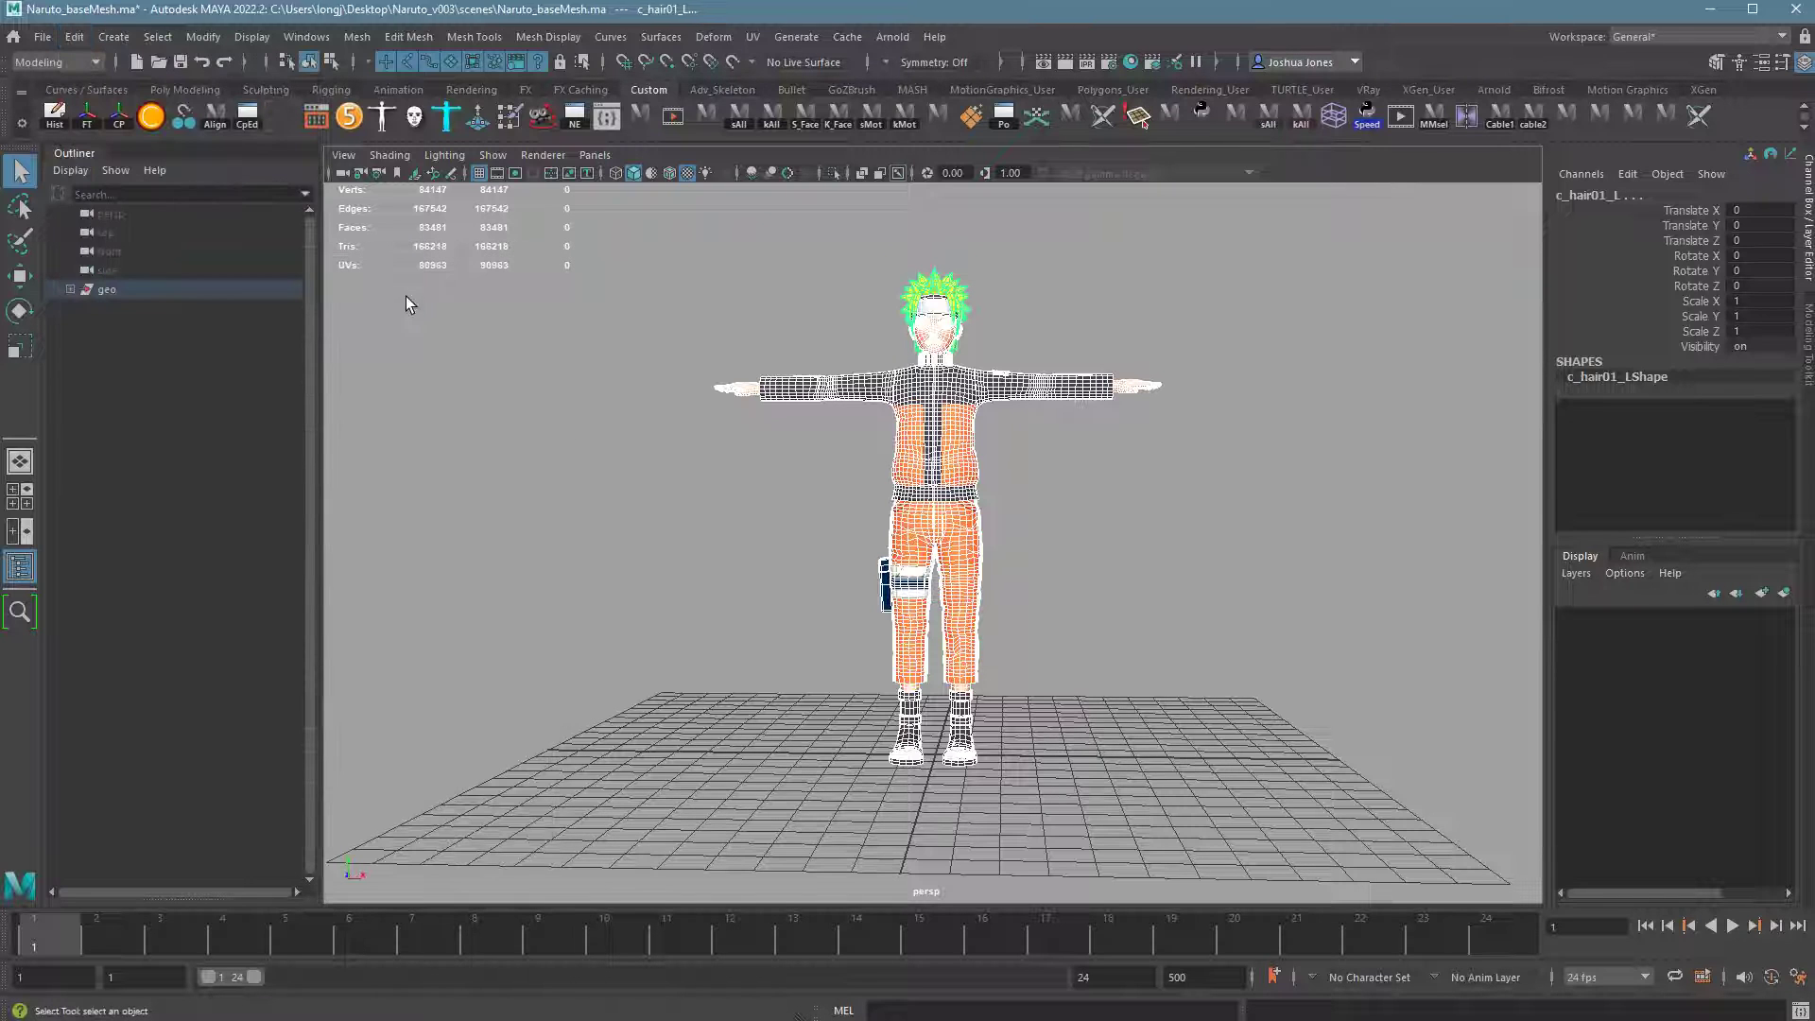
{"action": "left_click", "coordinate": [740, 499]}
{"action": "left_click", "coordinate": [915, 530]}
{"action": "left_click", "coordinate": [949, 439]}
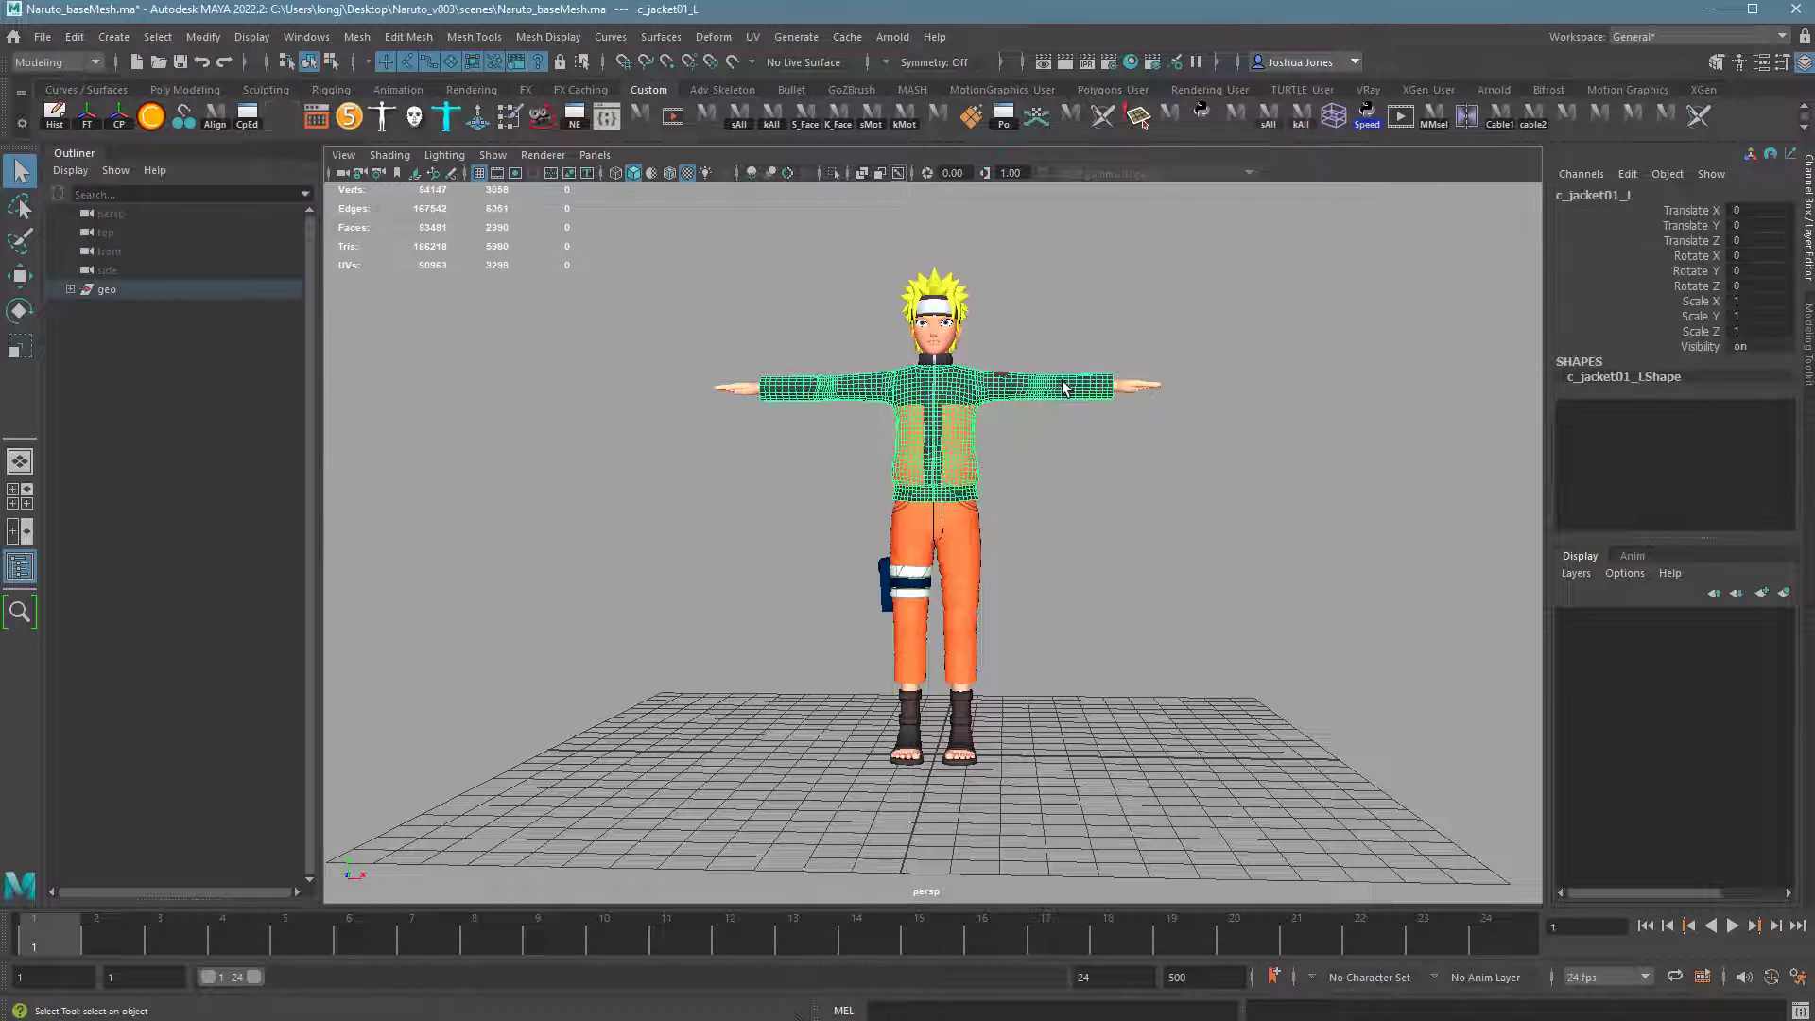
{"action": "left_click", "coordinate": [1274, 593]}
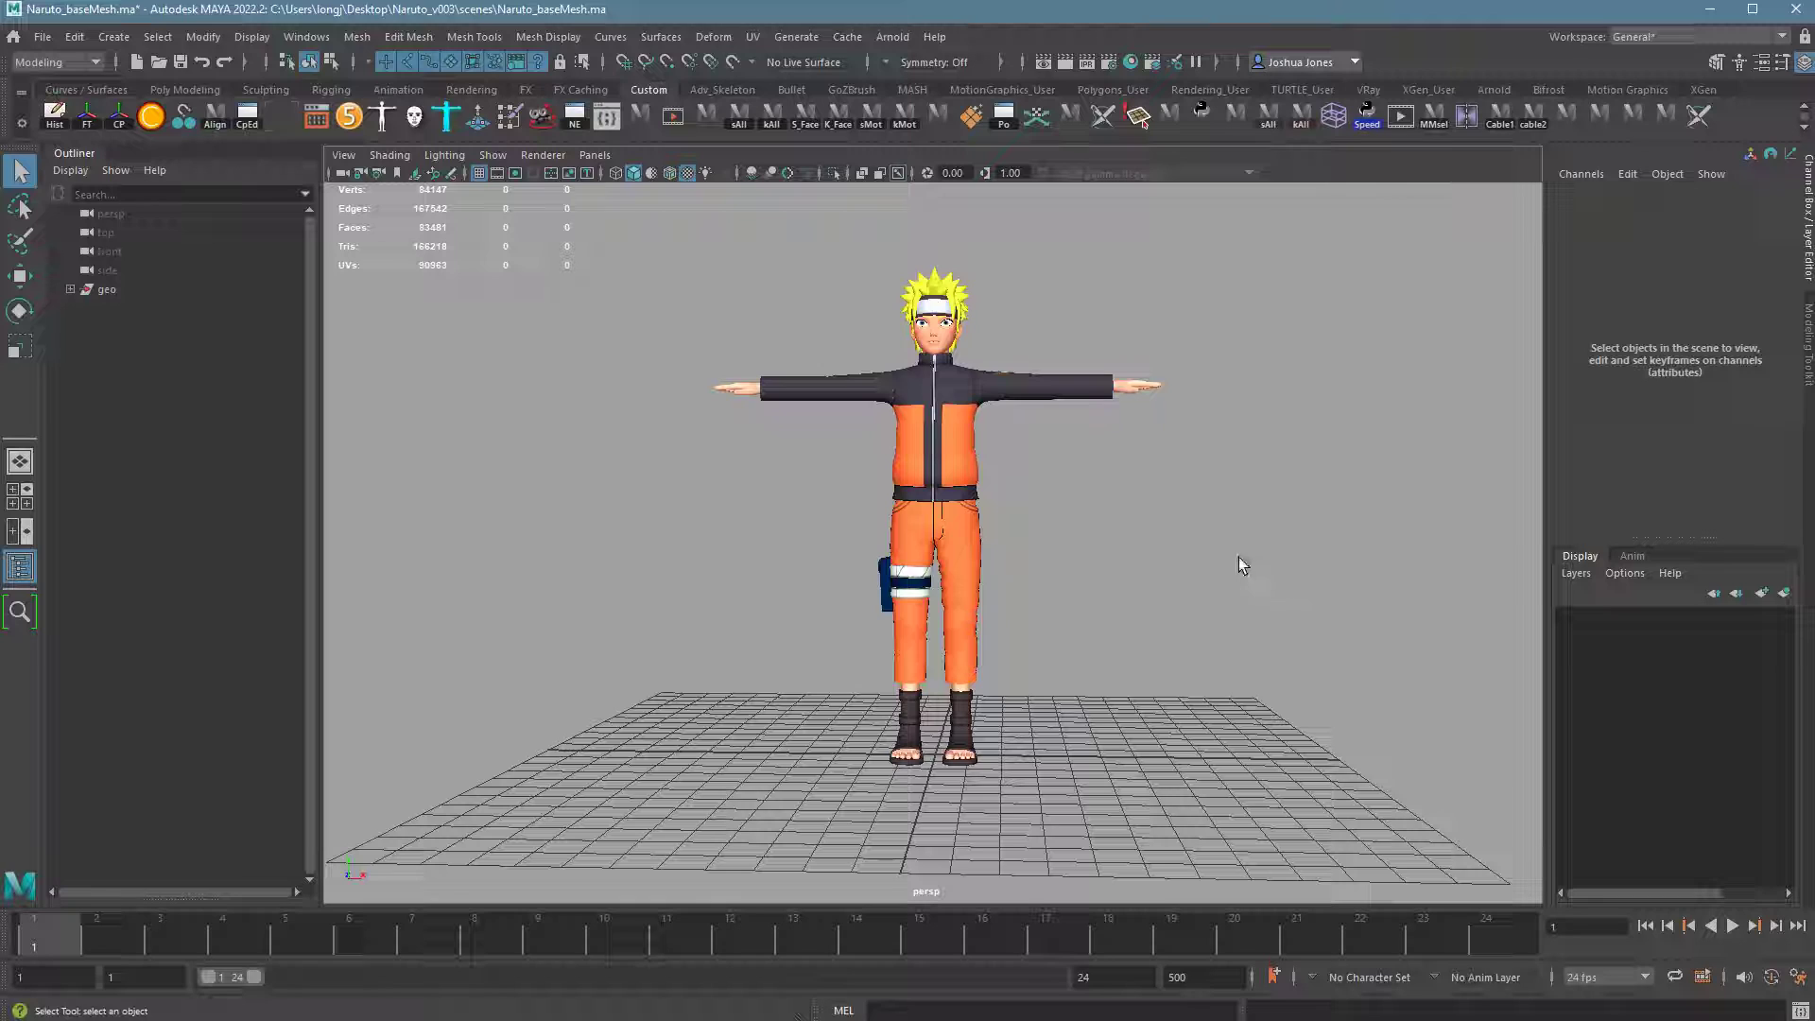